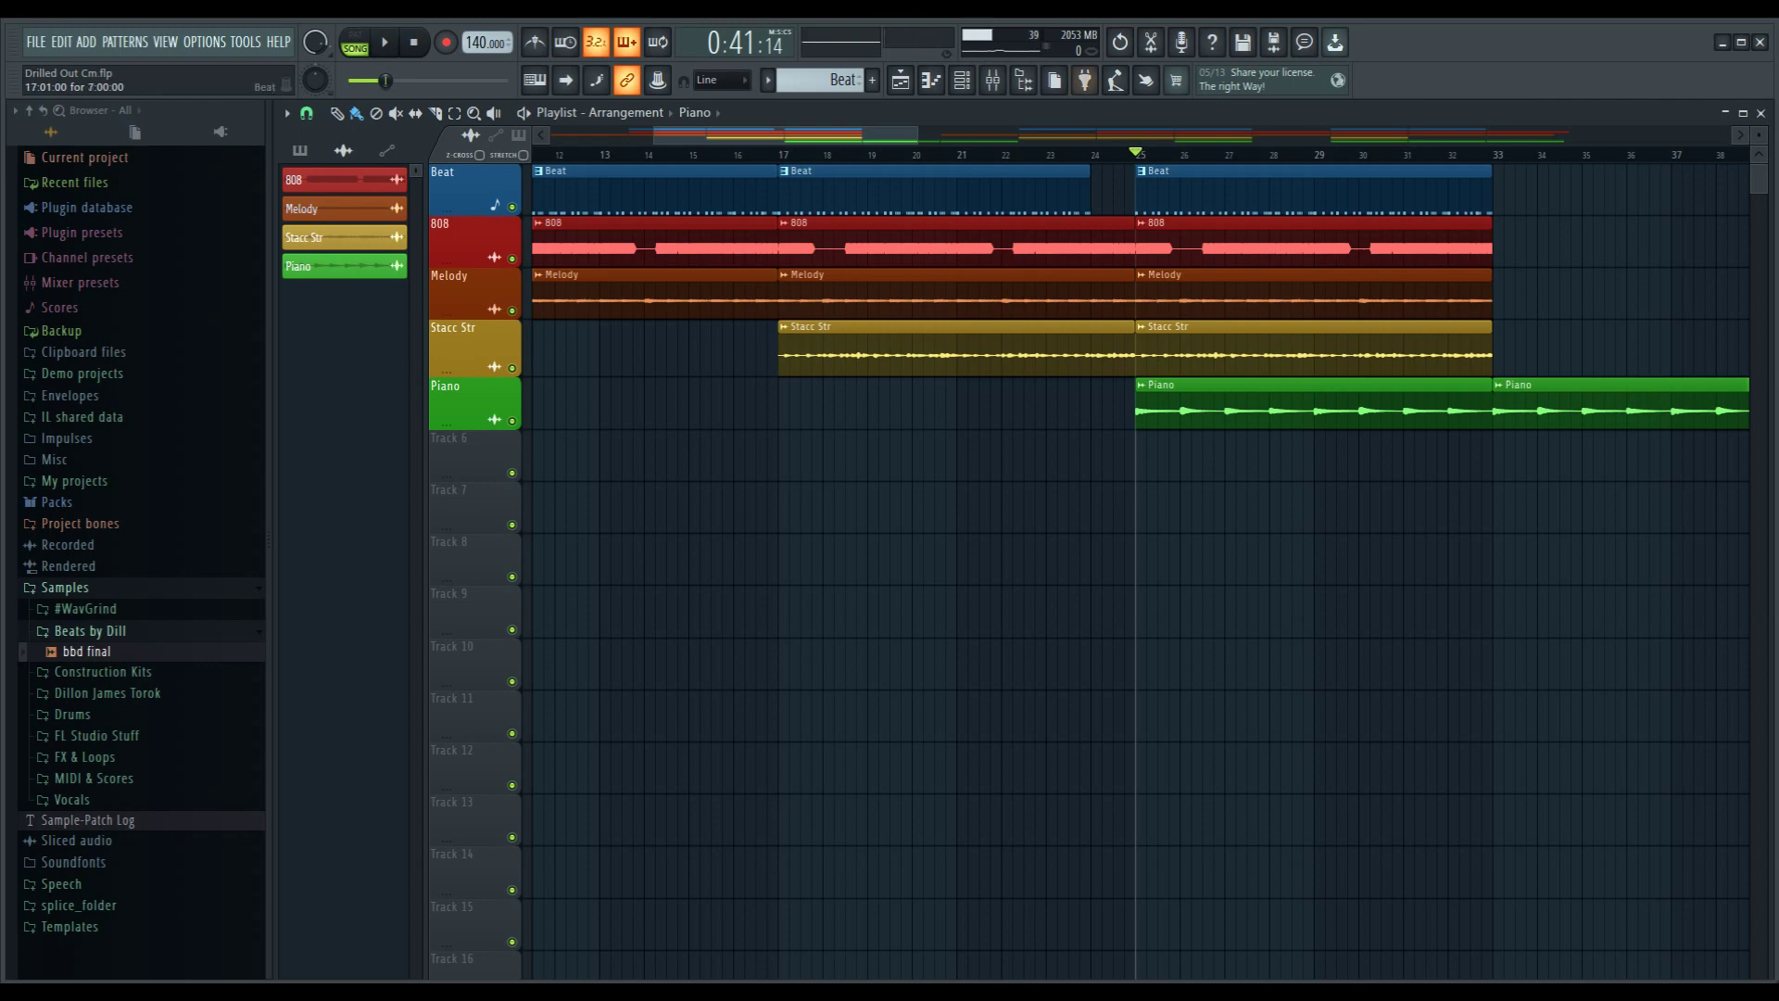
- Show the channel rack, switch playback to pattern mode, and audition the Beat pattern
left_click(962, 80)
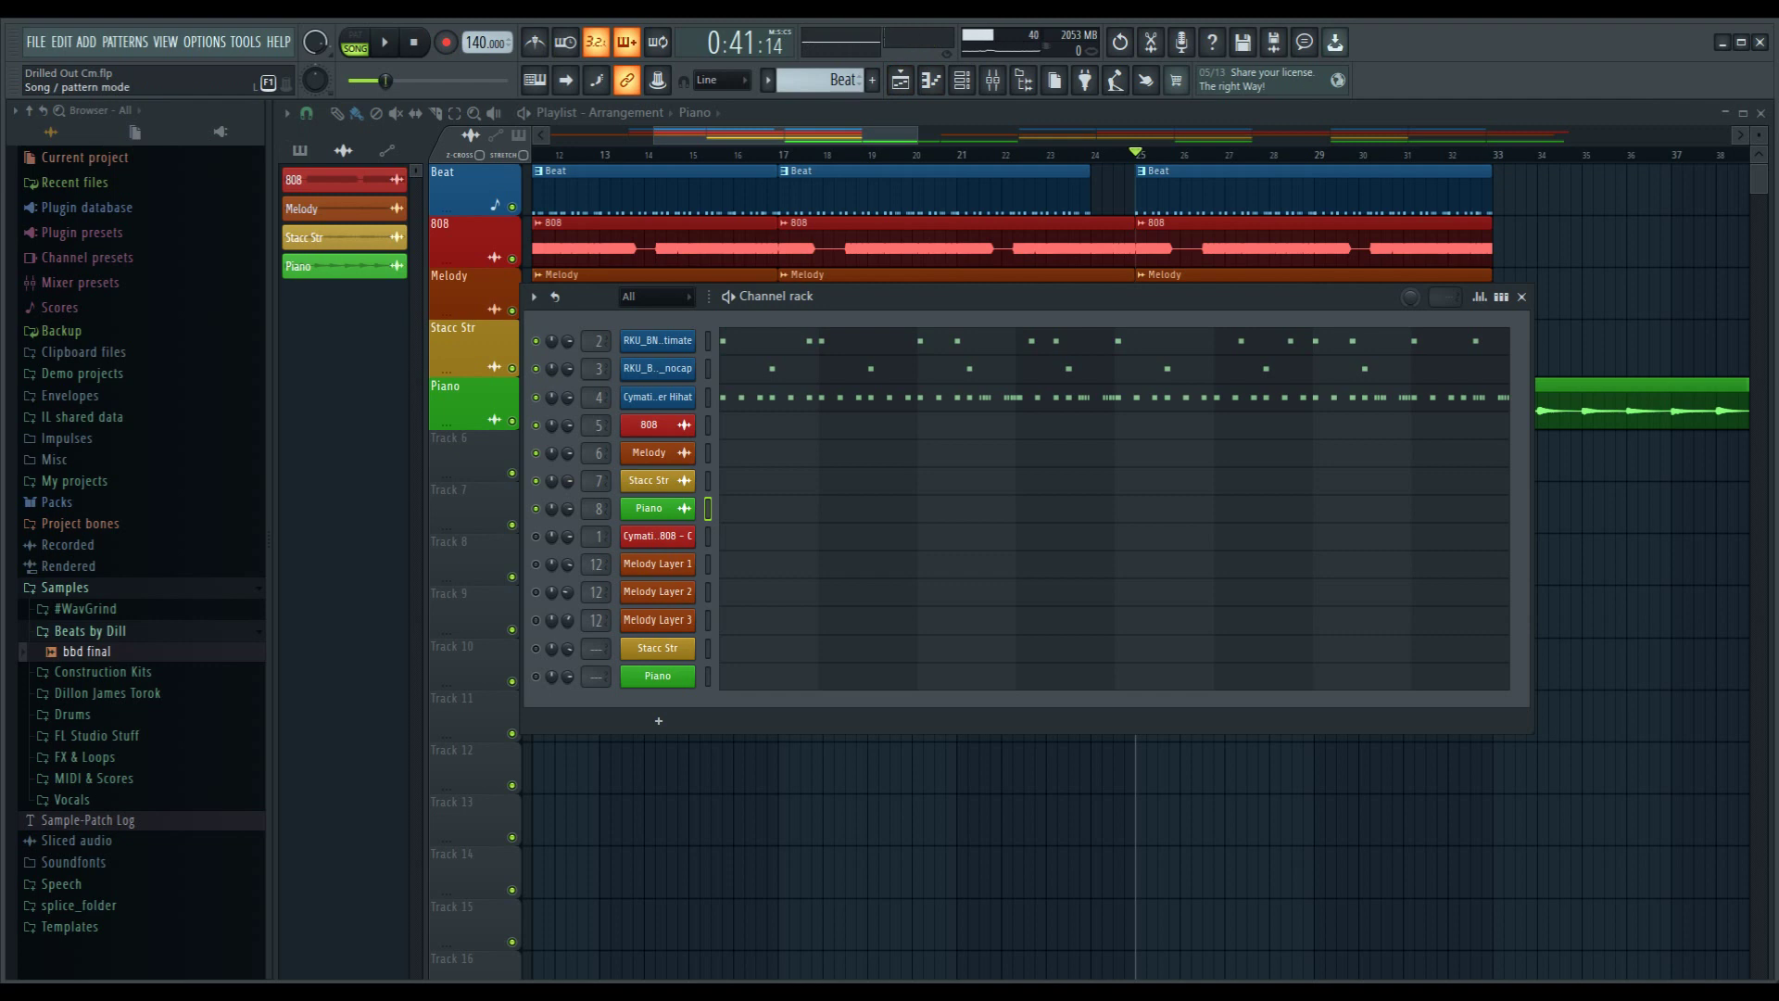
left_click(355, 42)
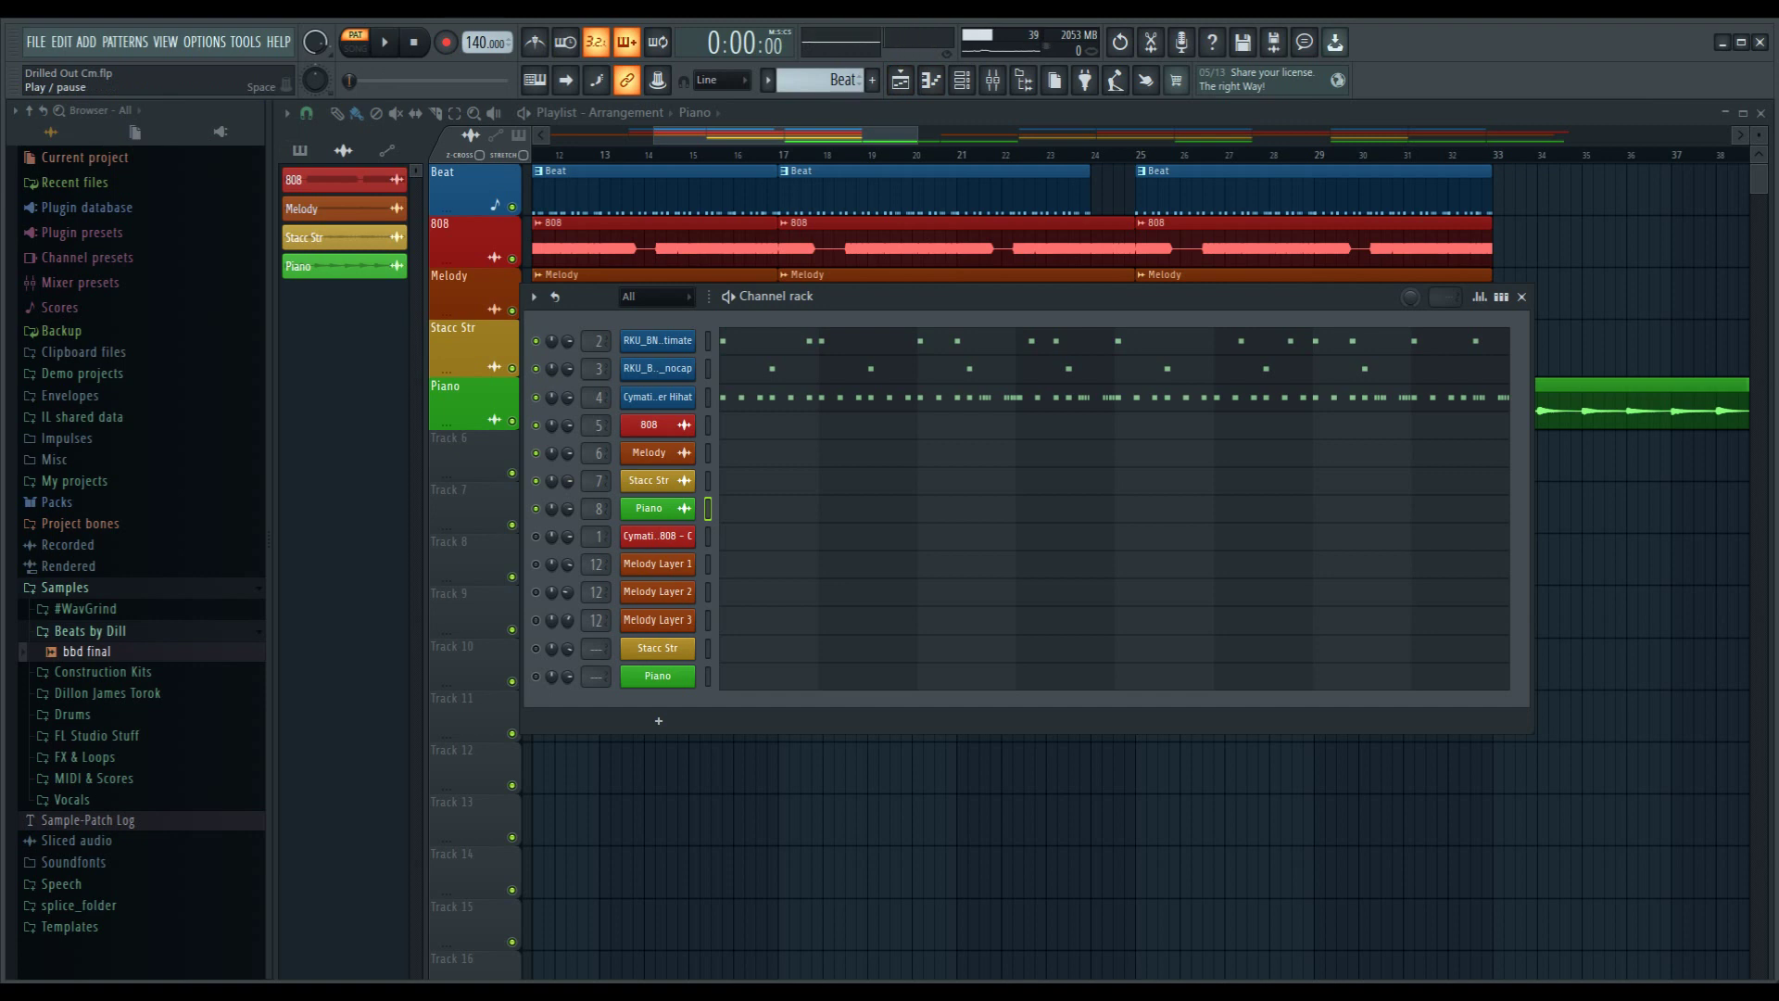
left_click(384, 42)
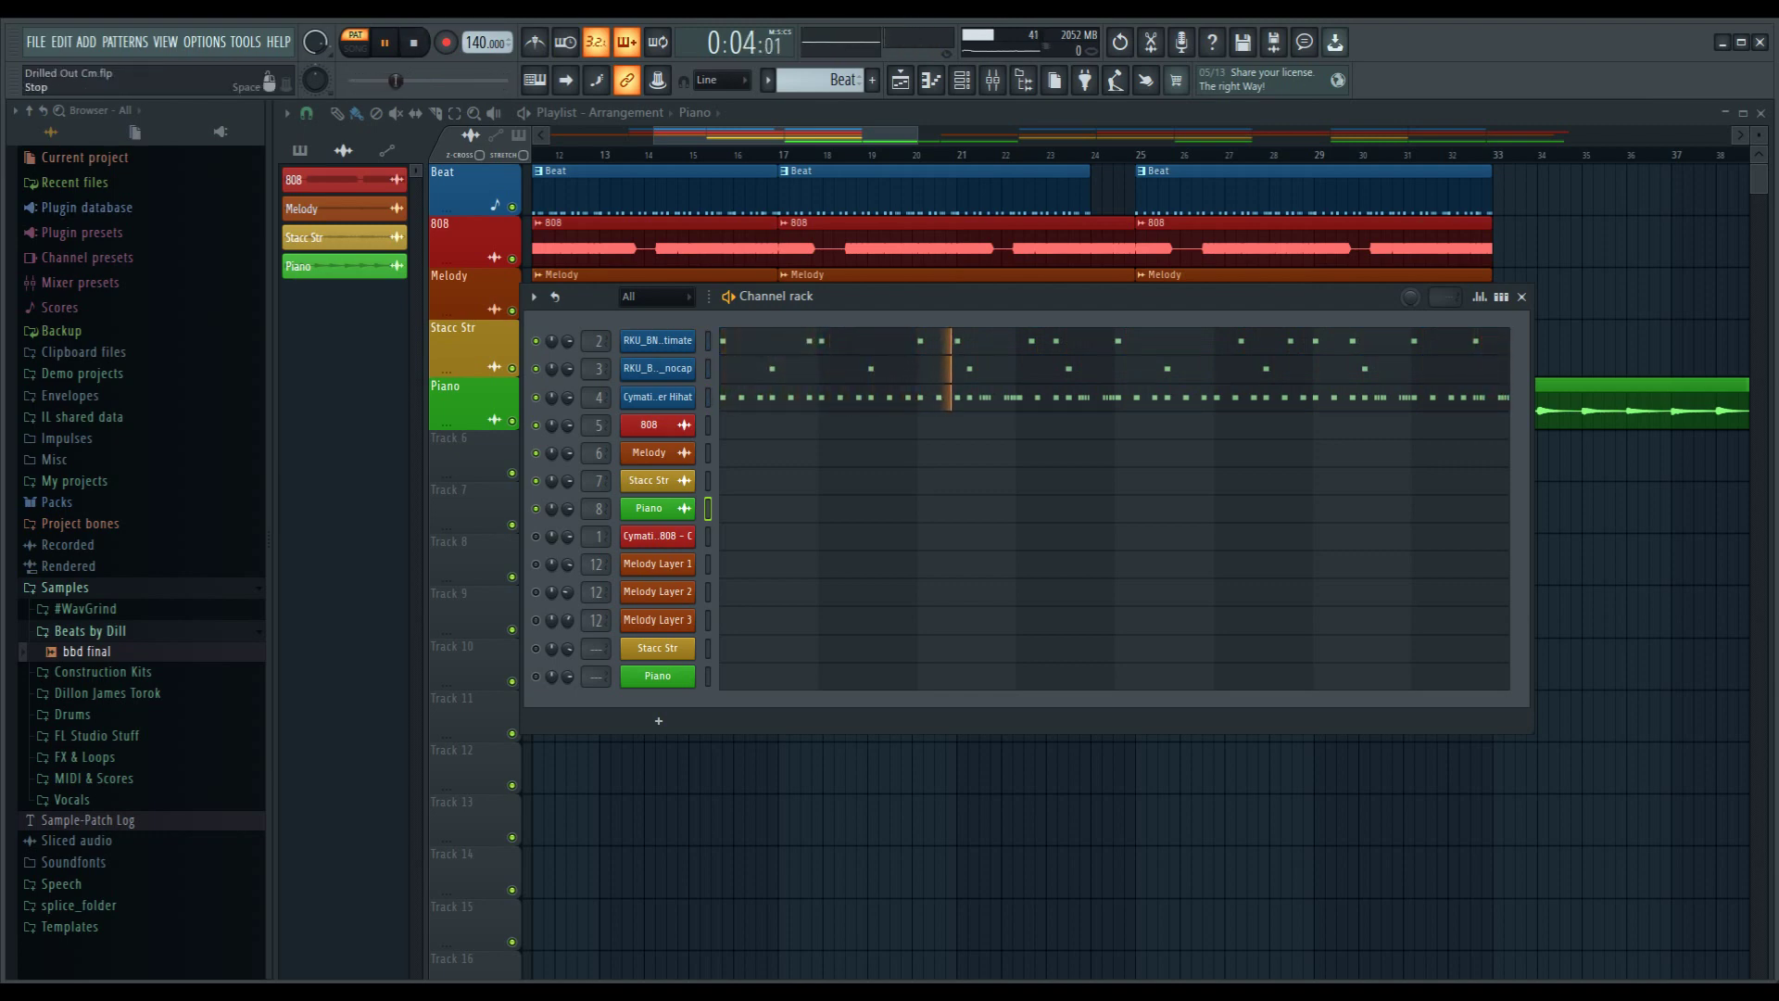
key("space")
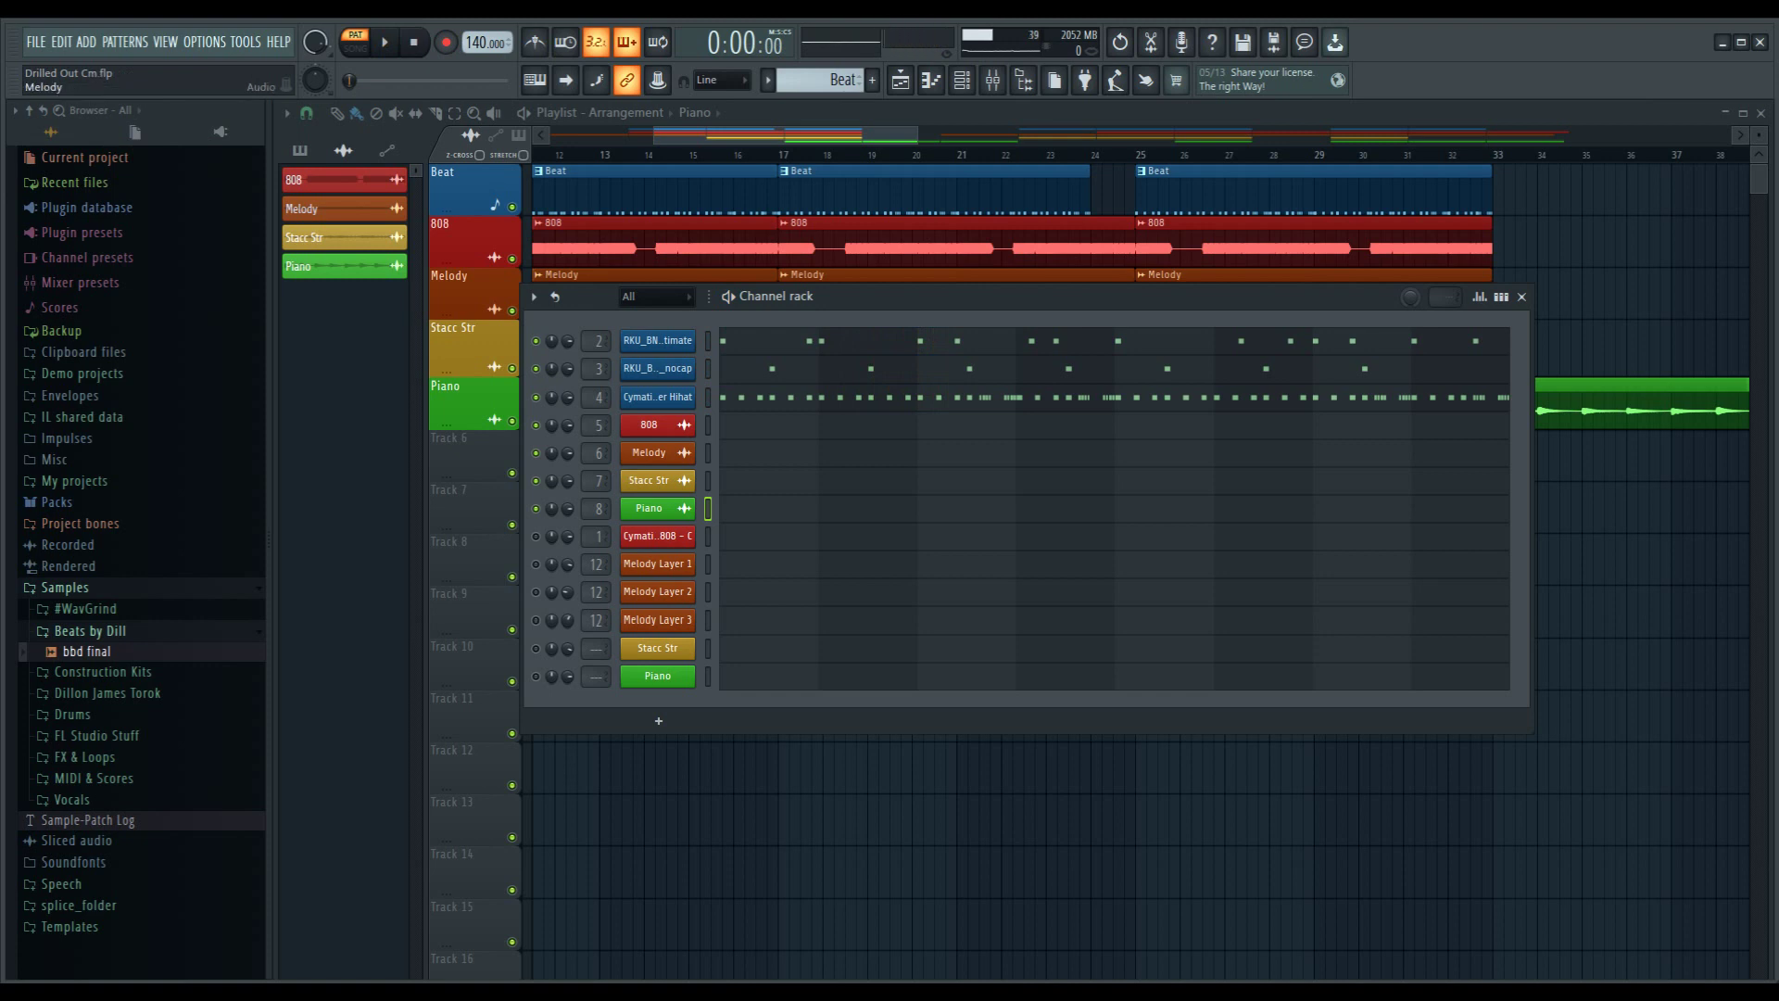
- Examine the RKU_BNT_kick_intimate notes across the Beat pattern in the piano roll, then close it
key("F7")
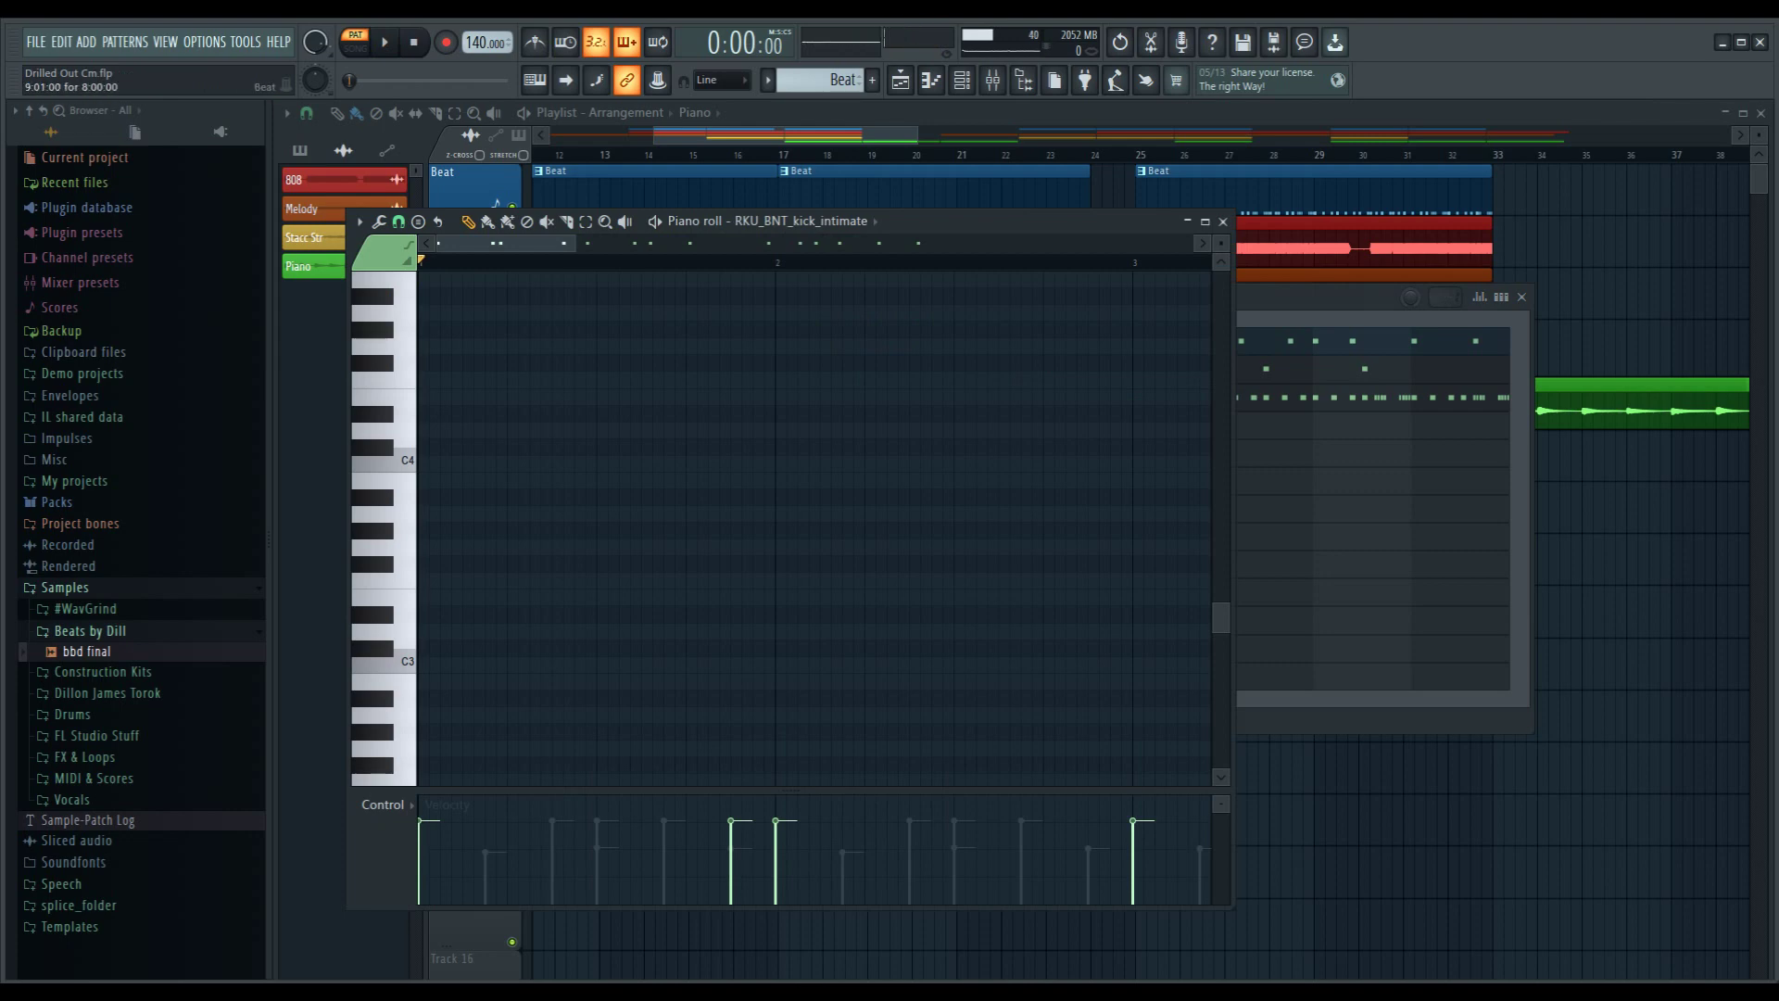
left_click_drag(383, 649, 383, 276)
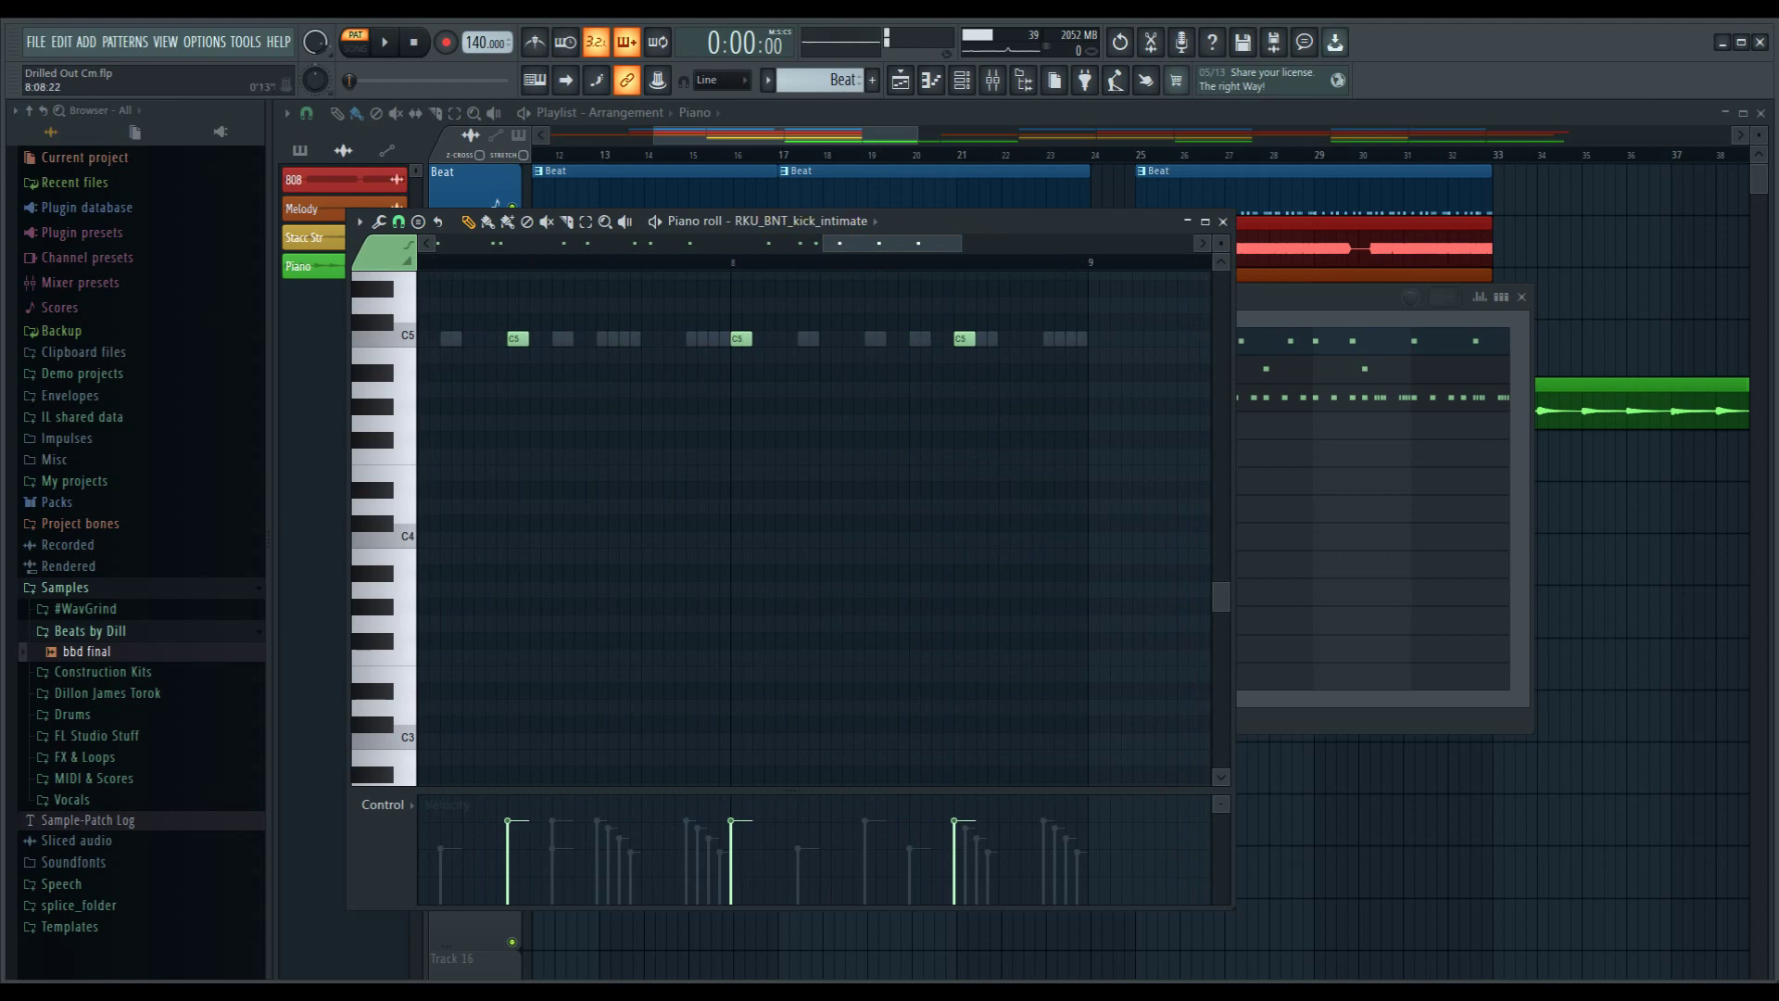
left_click(1224, 222)
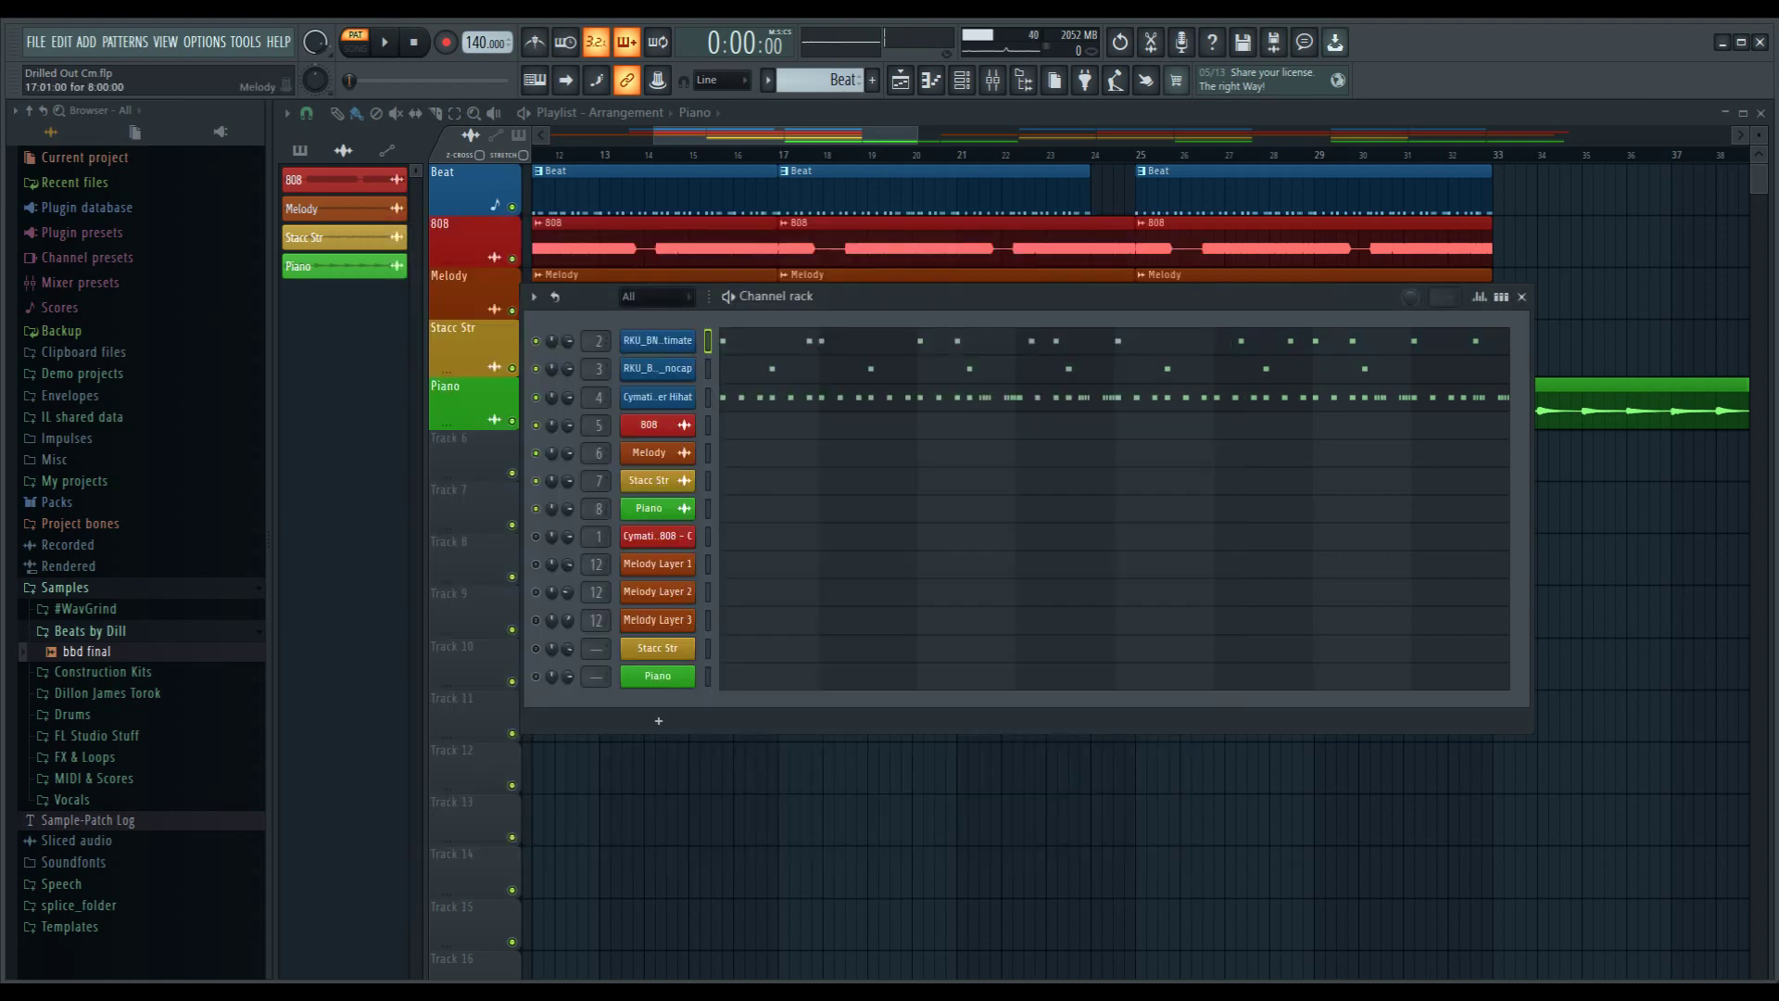
- View the RKU_BNT_snare_nocap and Cymatics - Shutter Hihat notes in the piano roll and audition the Beat pattern
left_click(1047, 369)
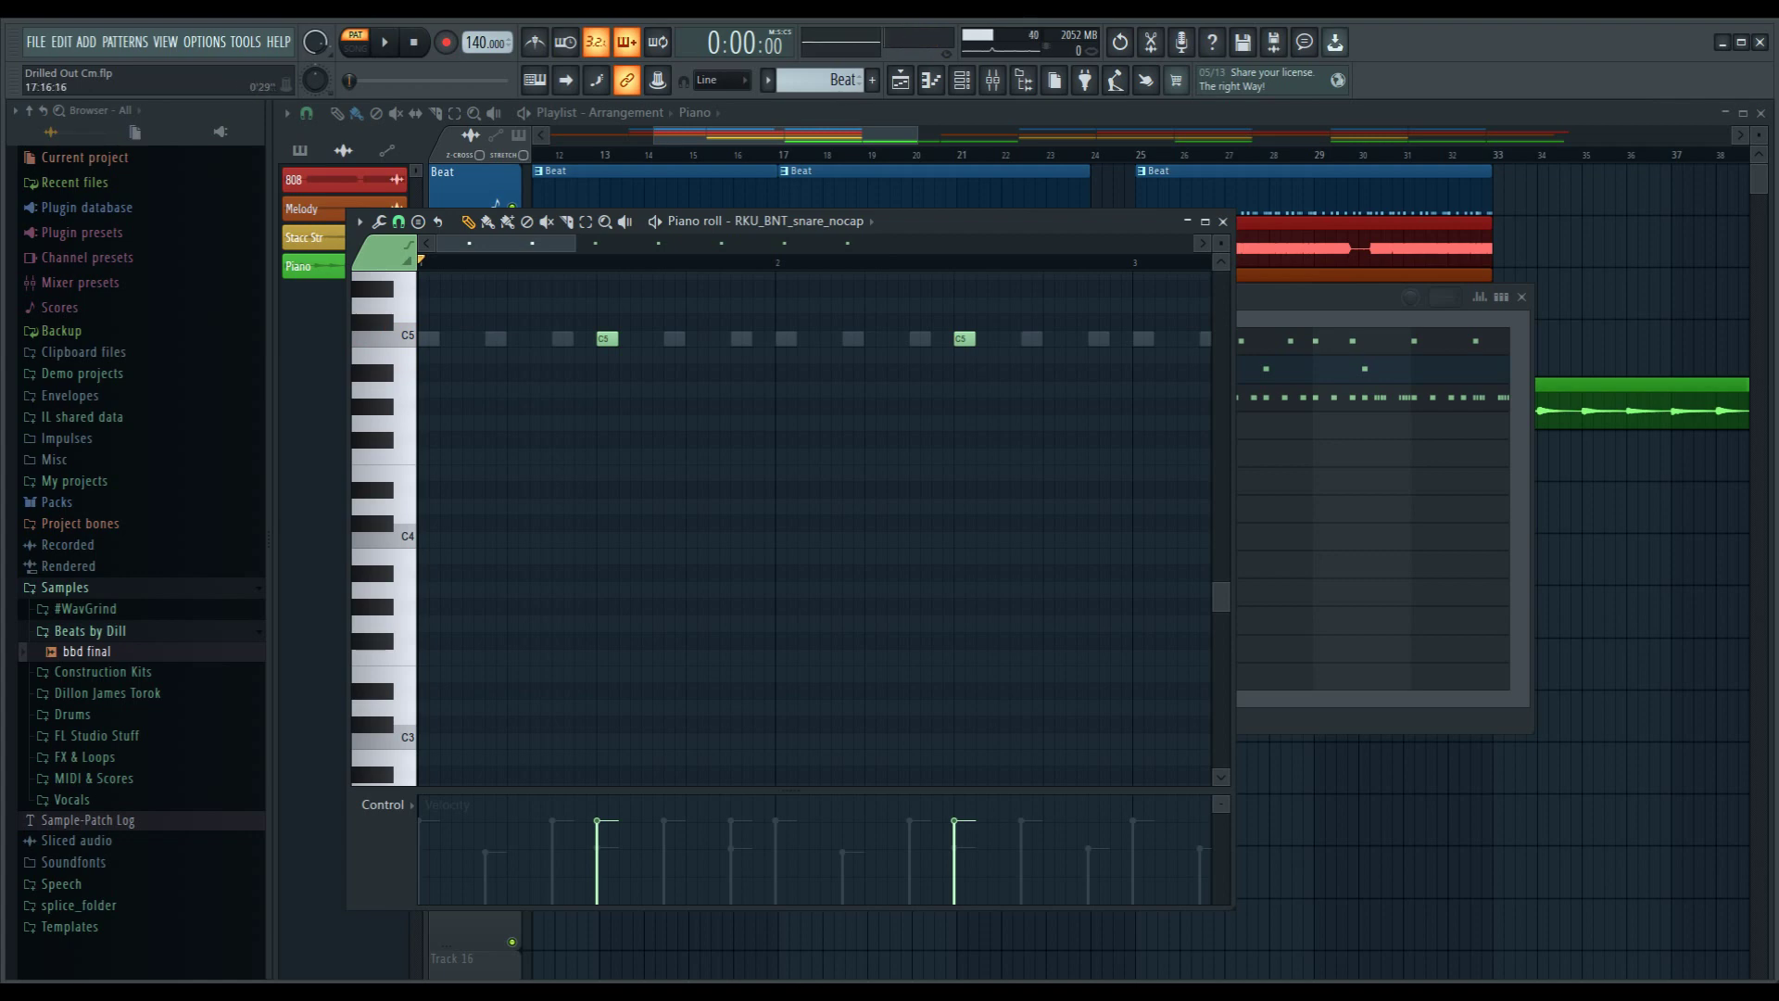
left_click(802, 221)
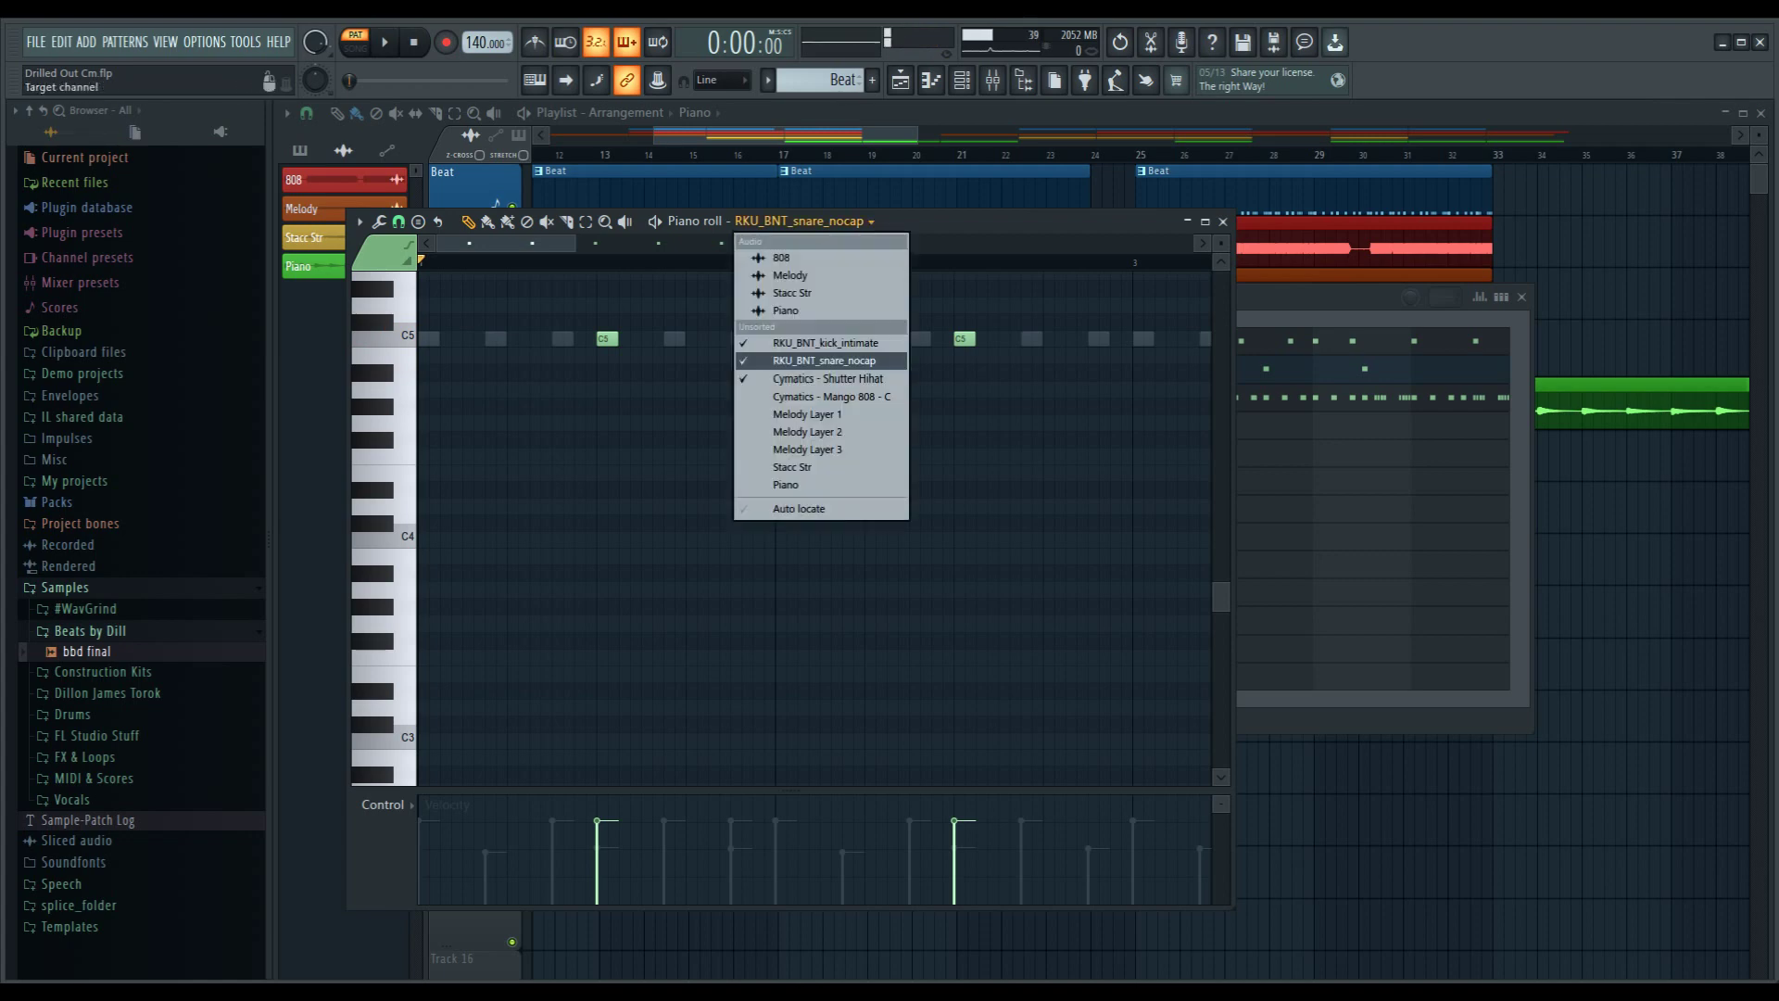
left_click(826, 378)
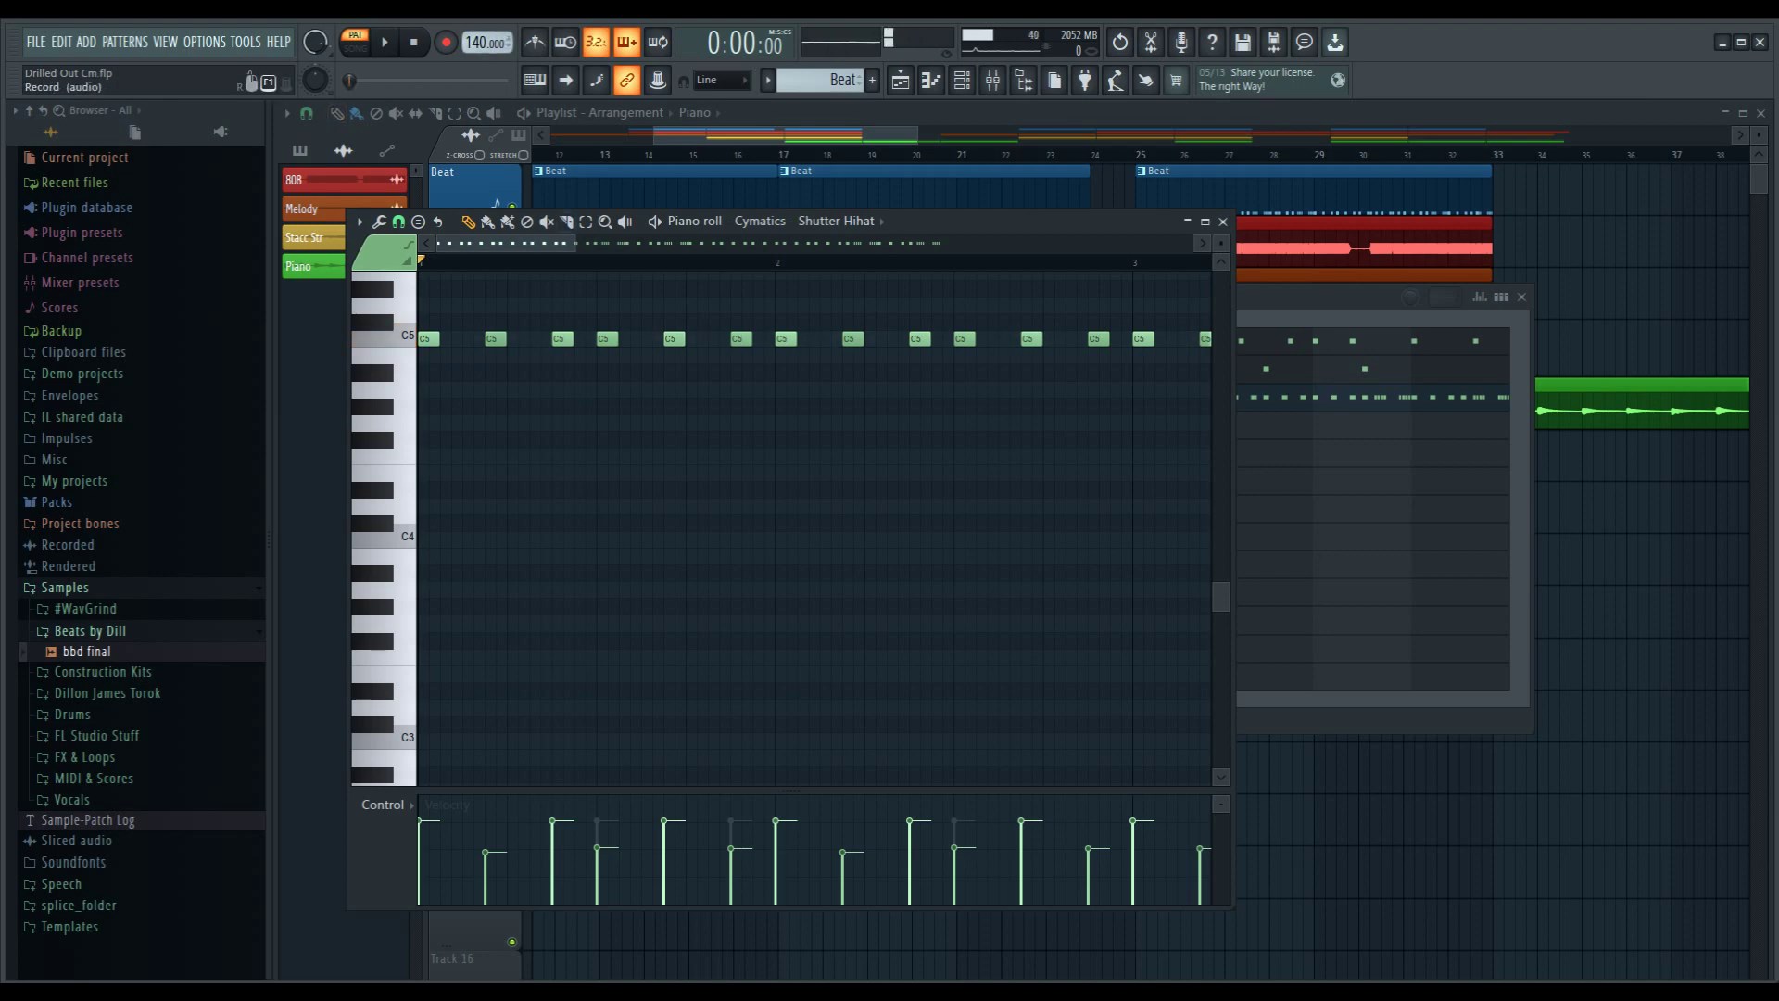
left_click(384, 42)
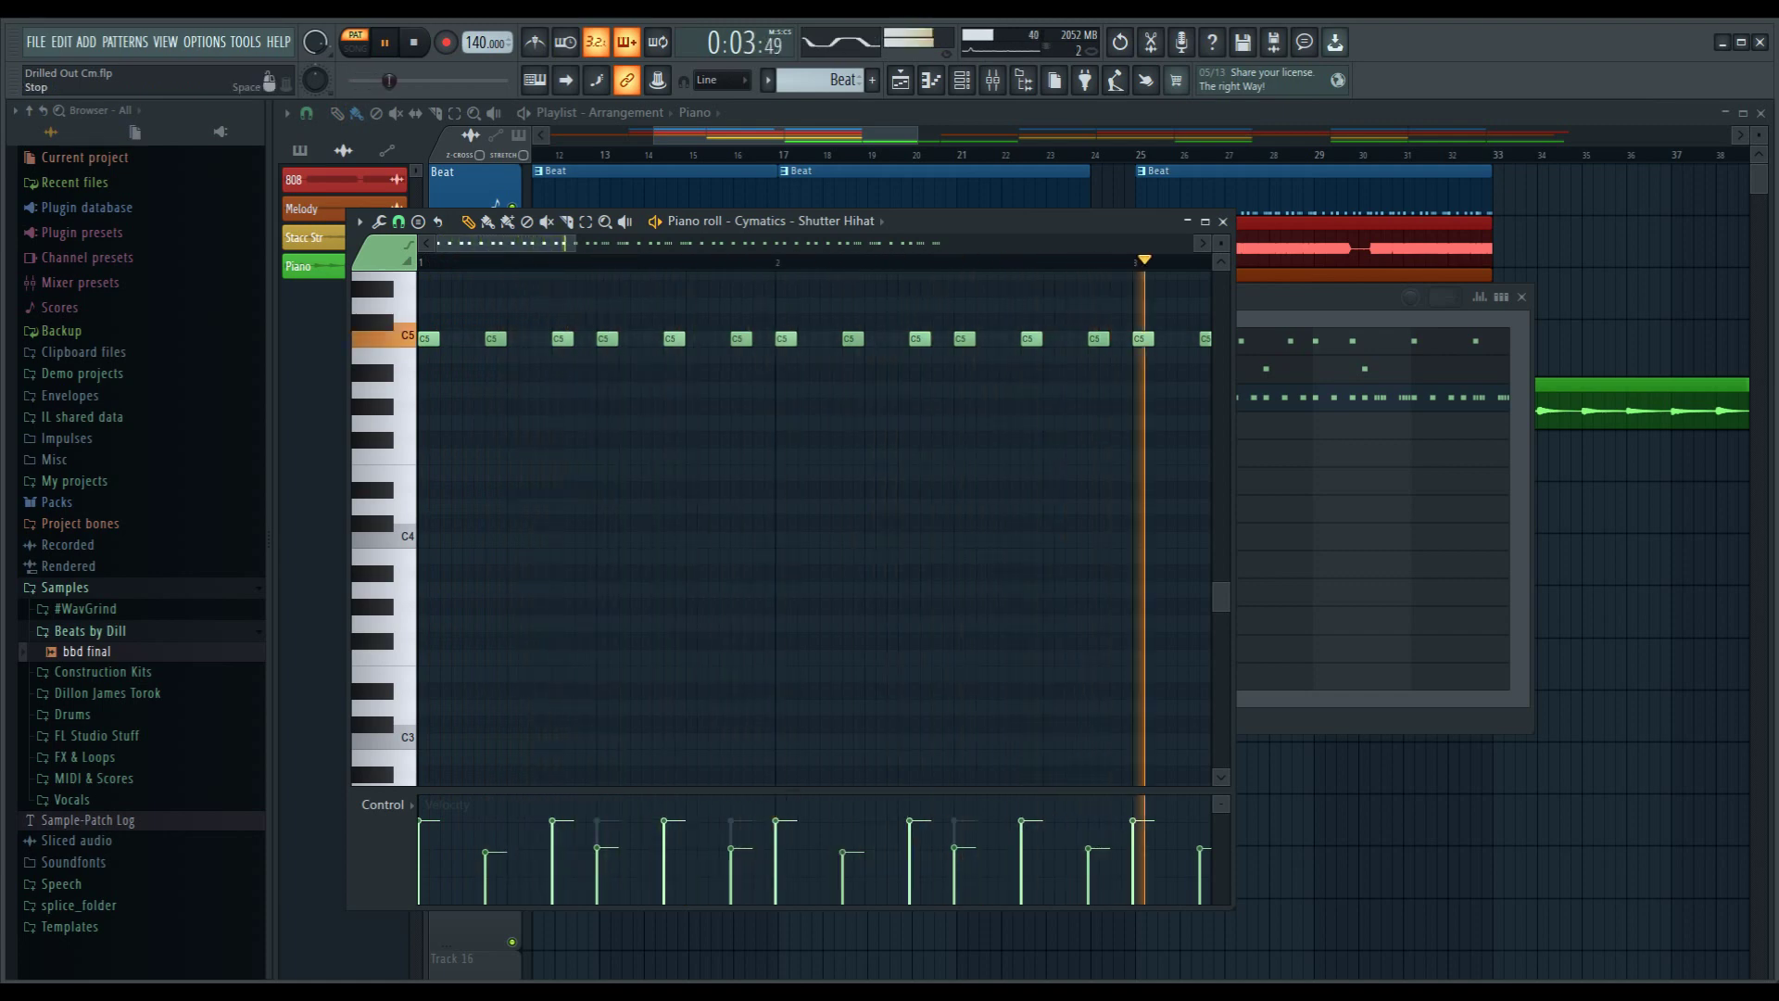
key("space")
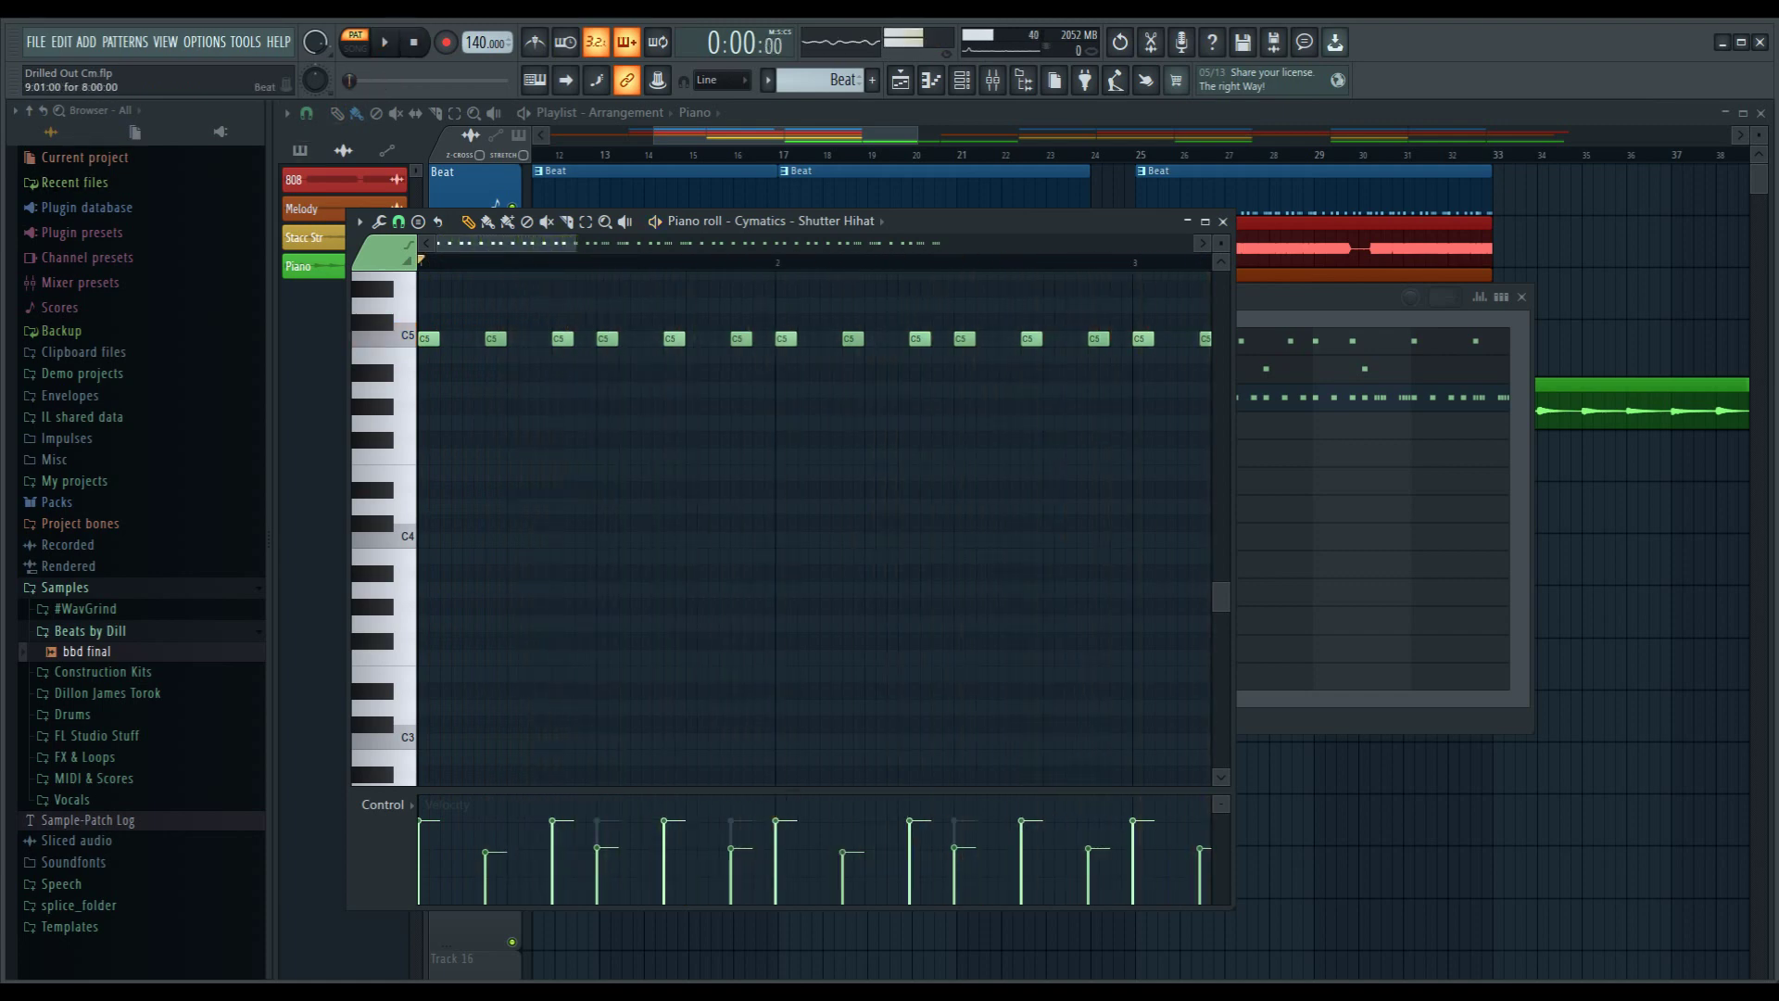
- Inspect the sampler settings of the hi-hat, snare and kick channels one after another, closing each window
left_click(962, 80)
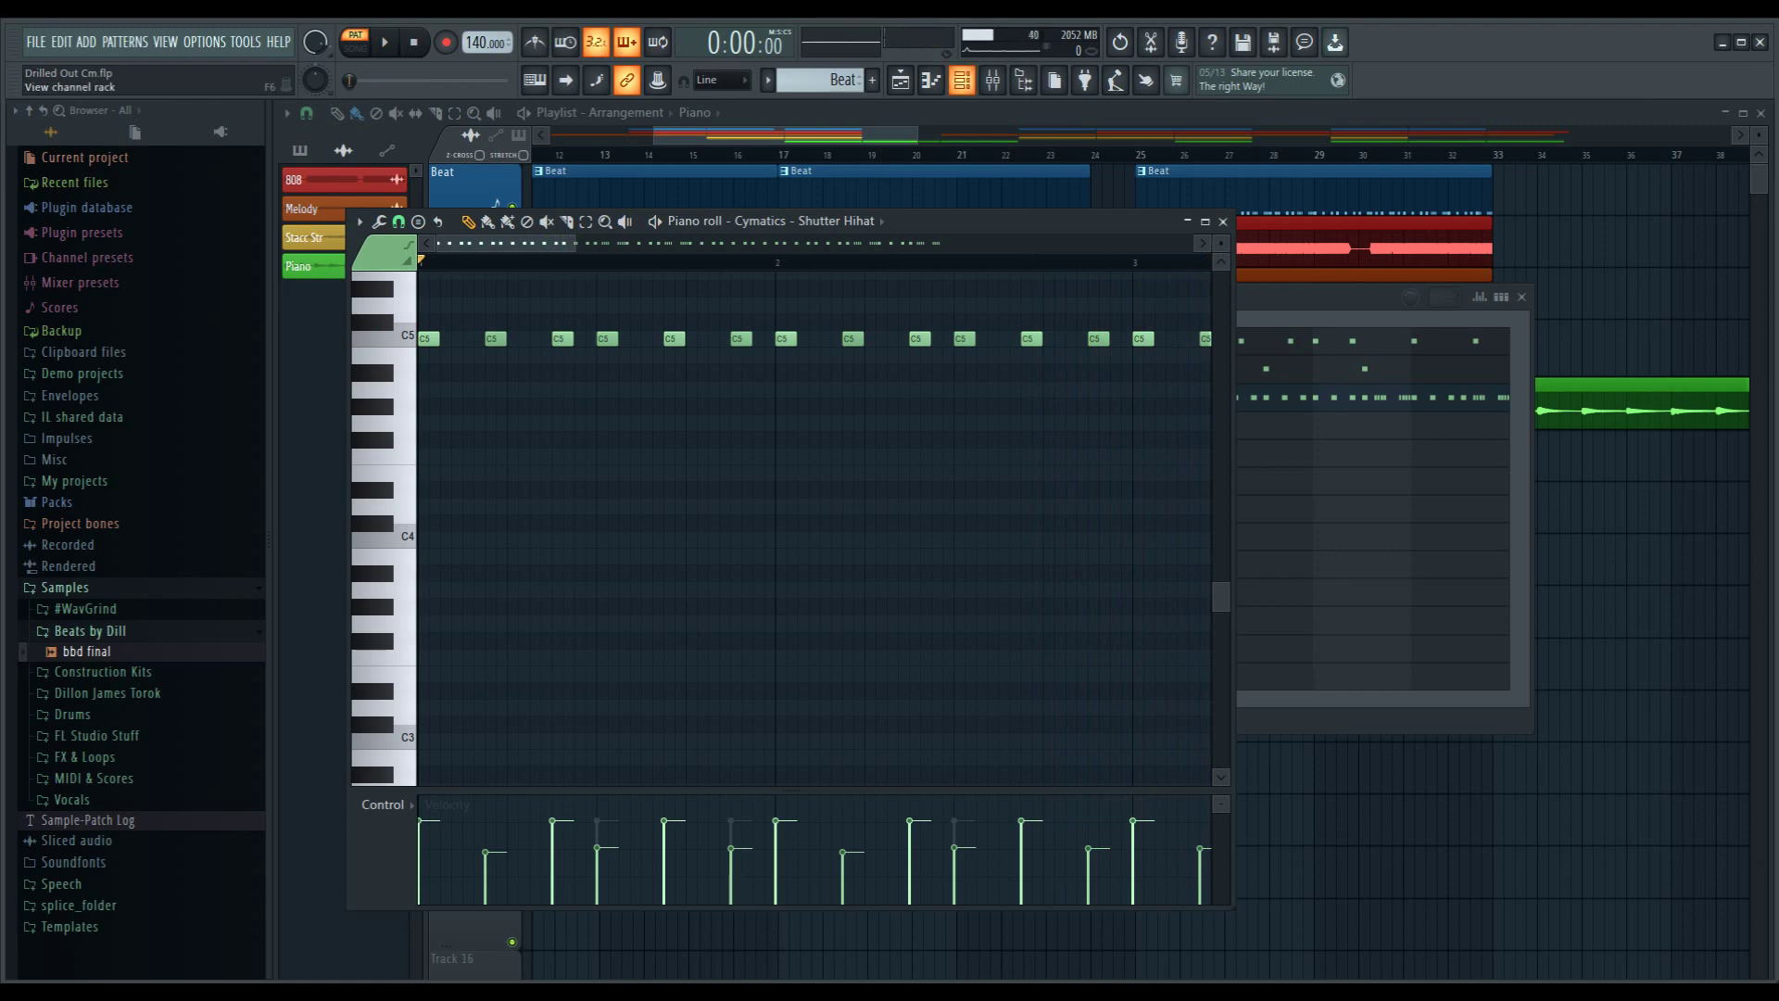
left_click(962, 79)
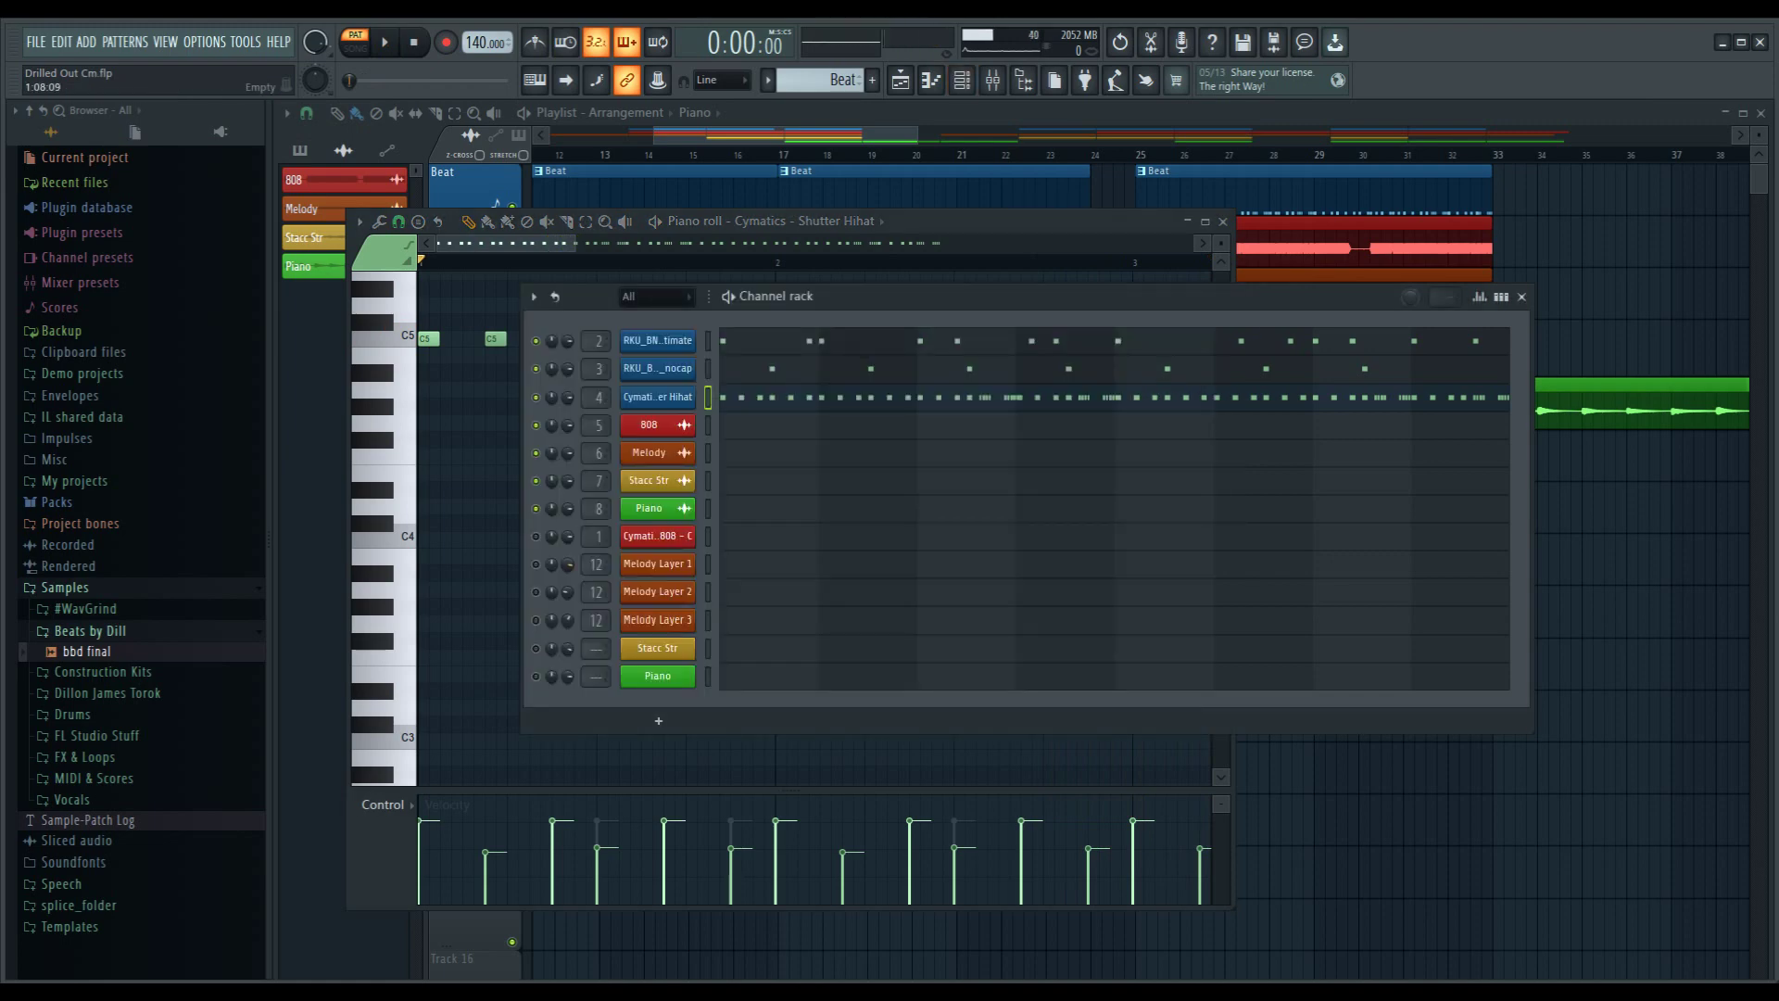
left_click(657, 397)
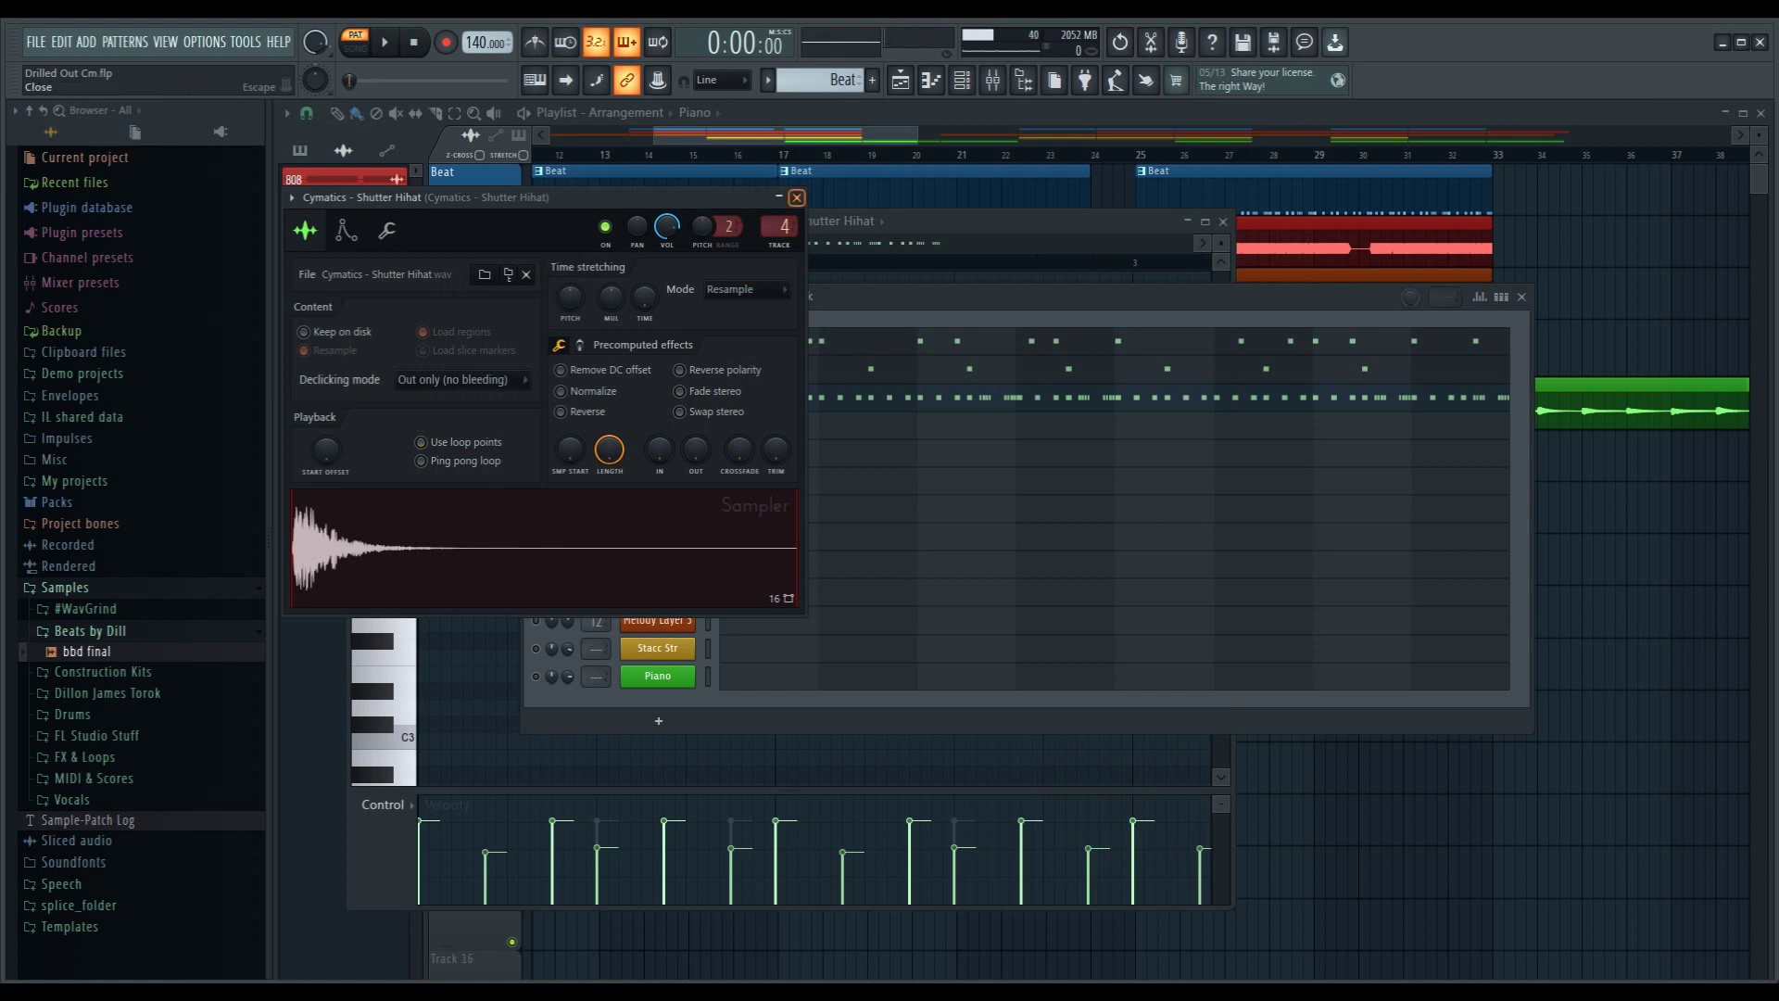
left_click(796, 197)
left_click(658, 340)
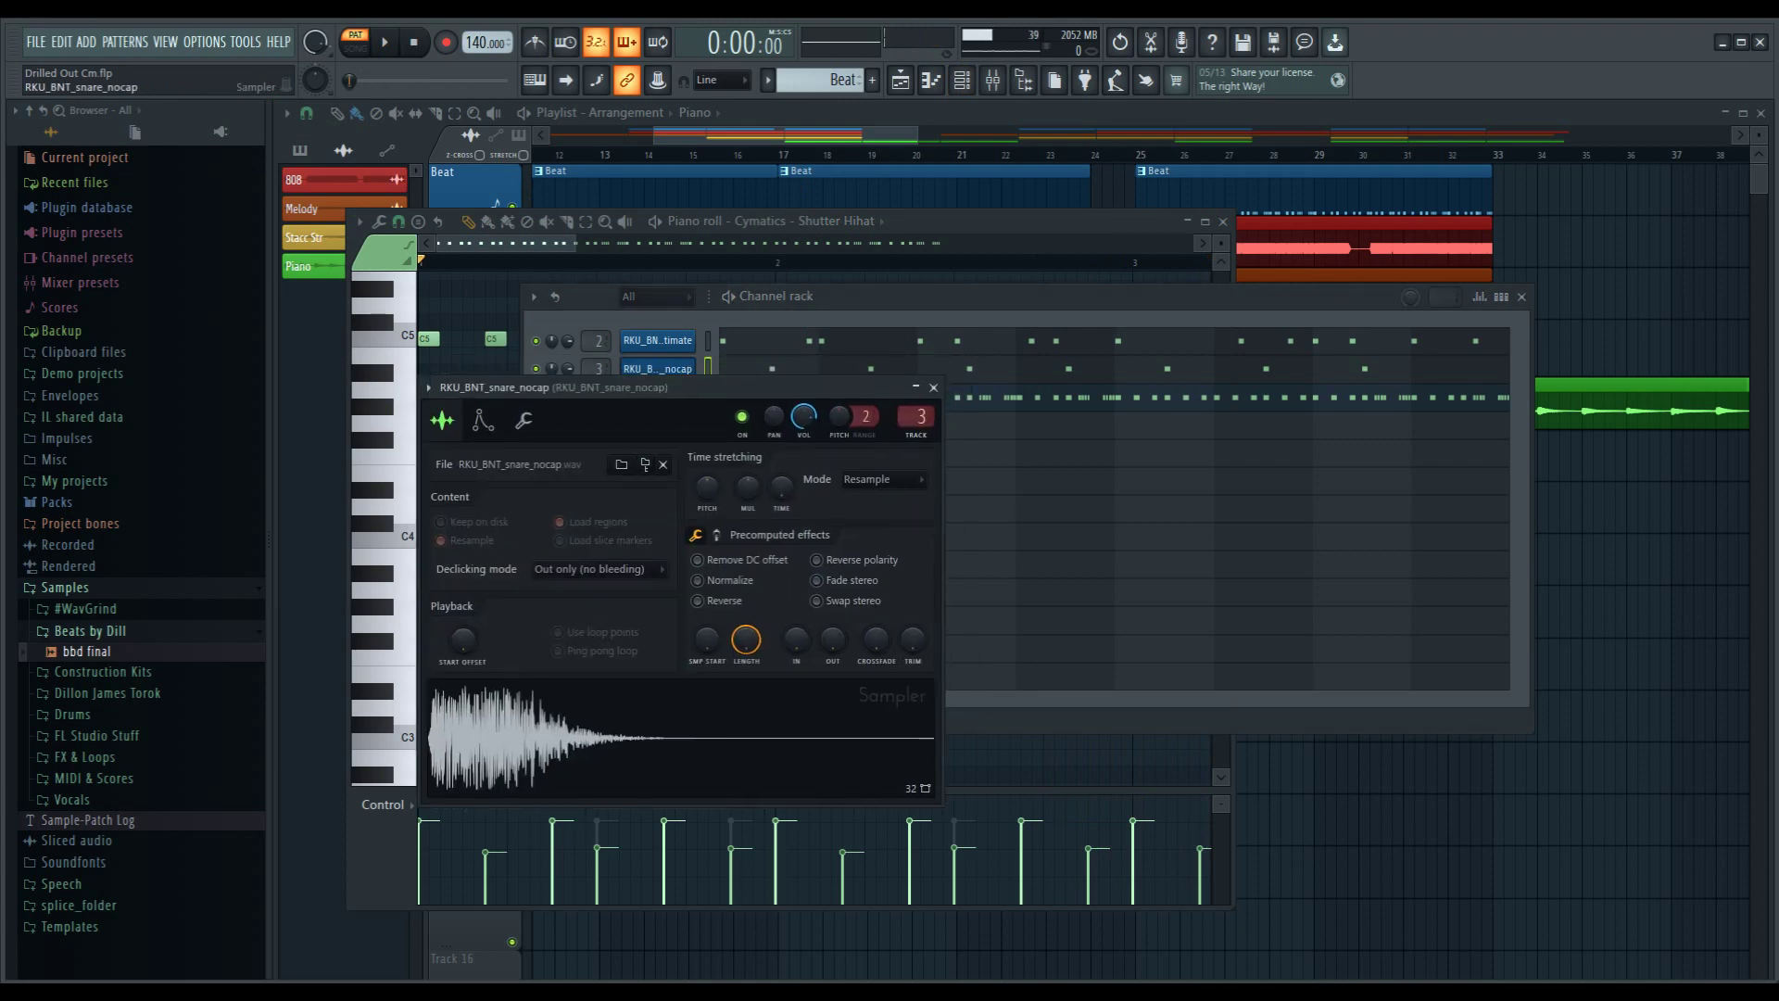
key("Escape")
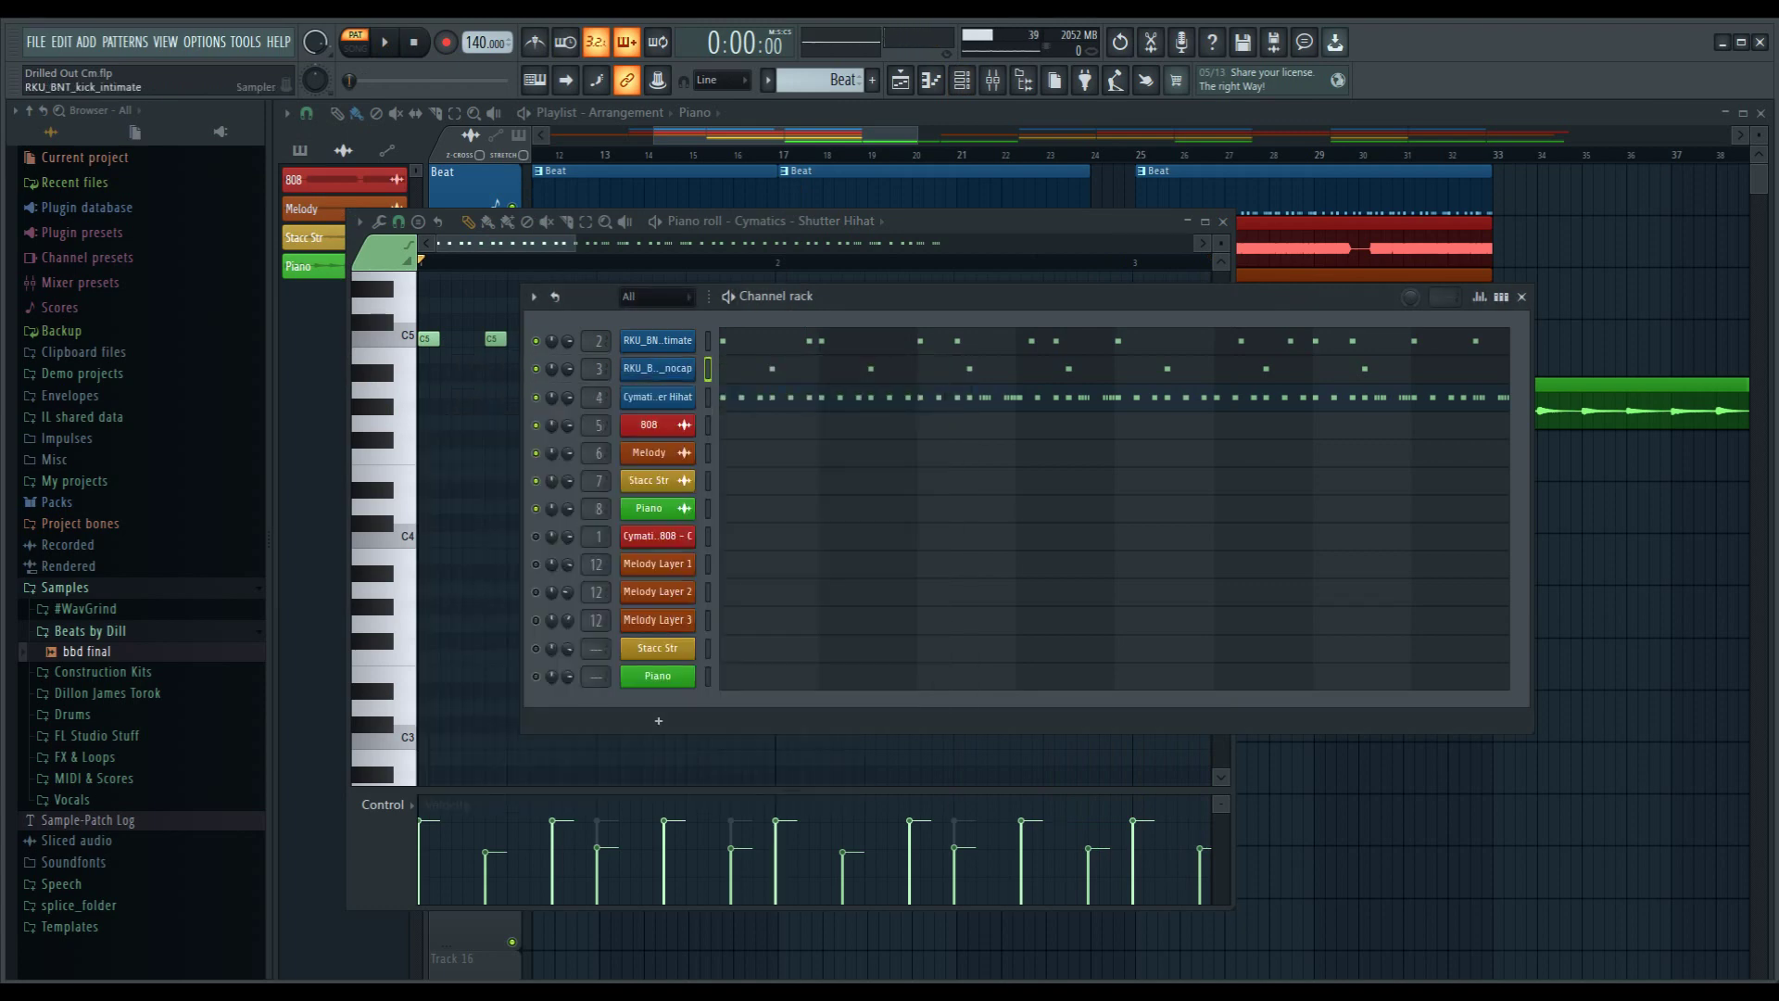
left_click(658, 340)
key("Escape")
- Reopen the Shutter Hihat piano roll, select the Beat #2 pattern and audition it
left_click(926, 397)
scroll(816, 278, "up", 4)
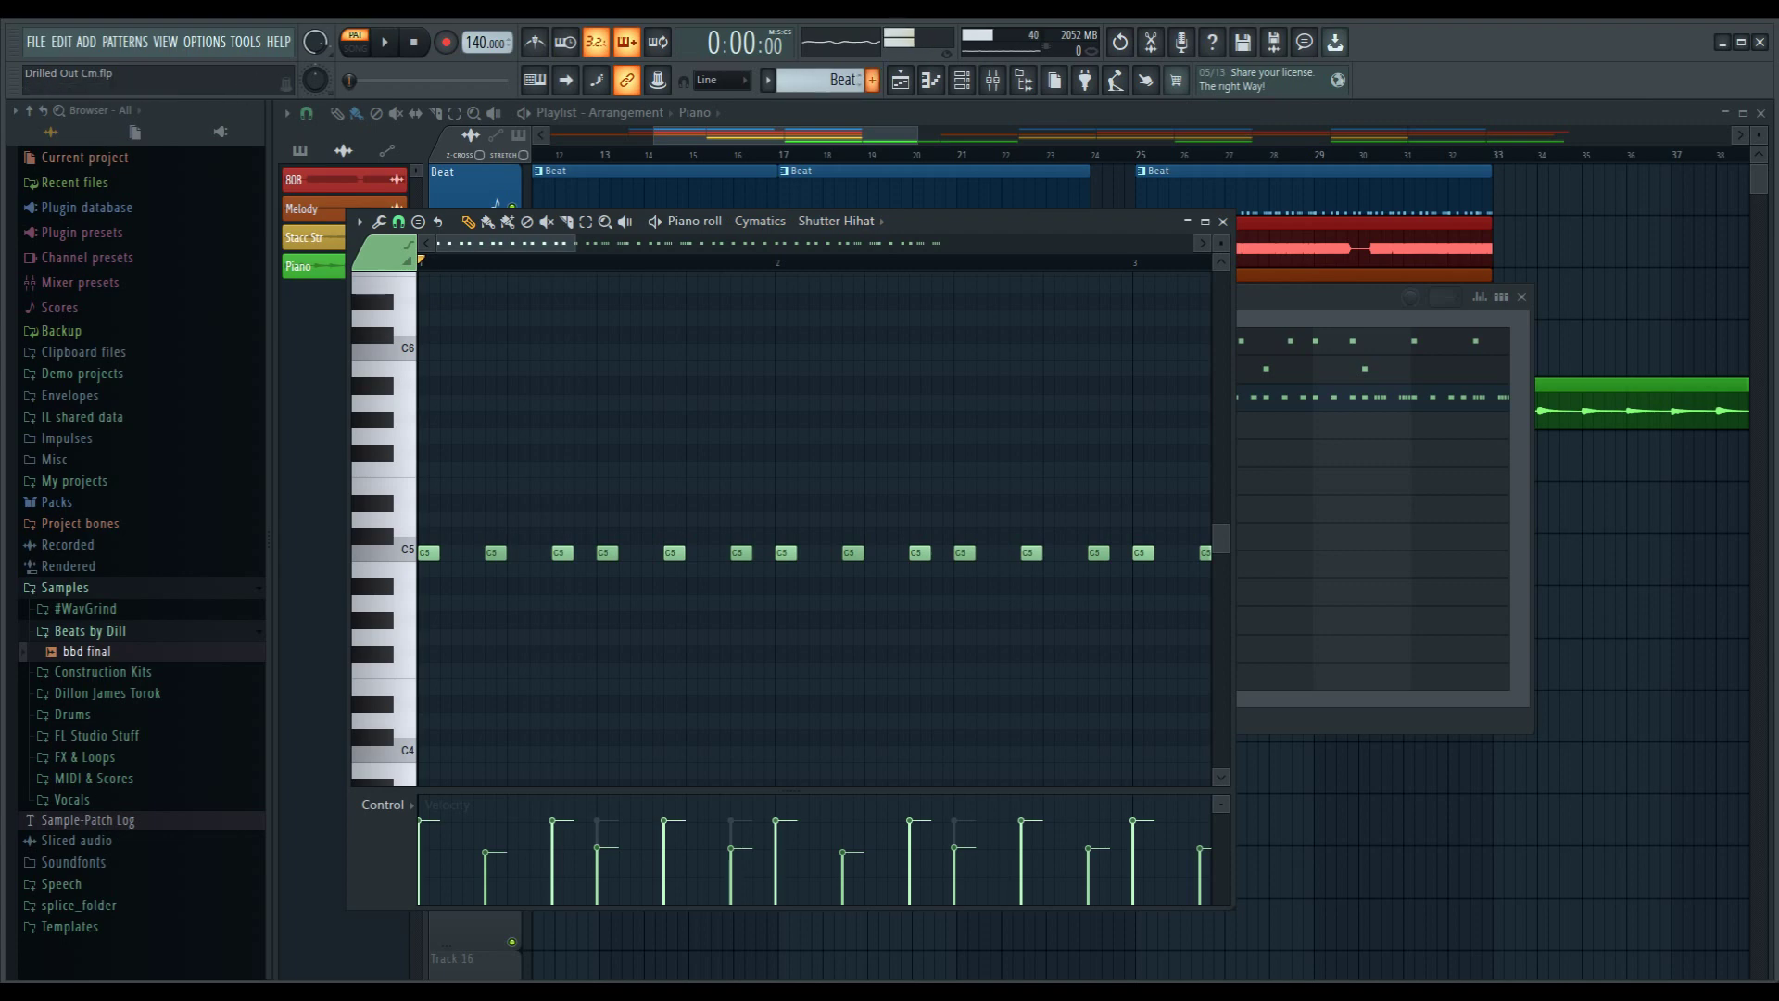
left_click(768, 80)
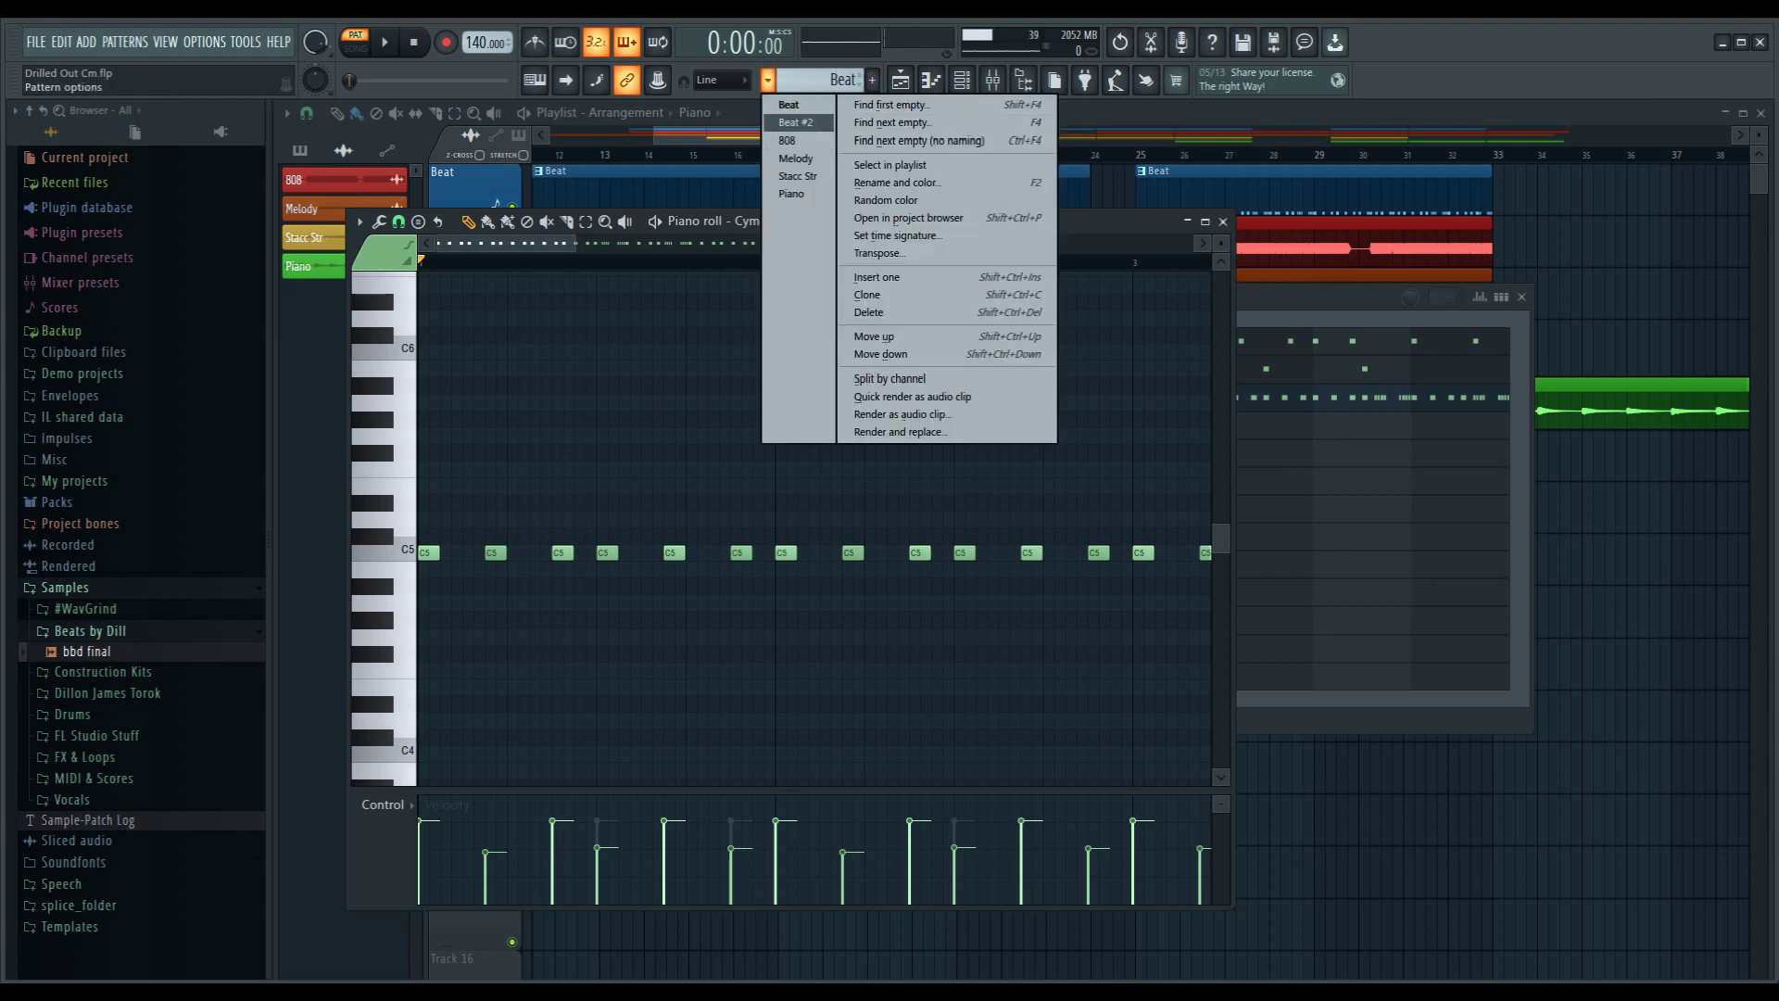
left_click(795, 122)
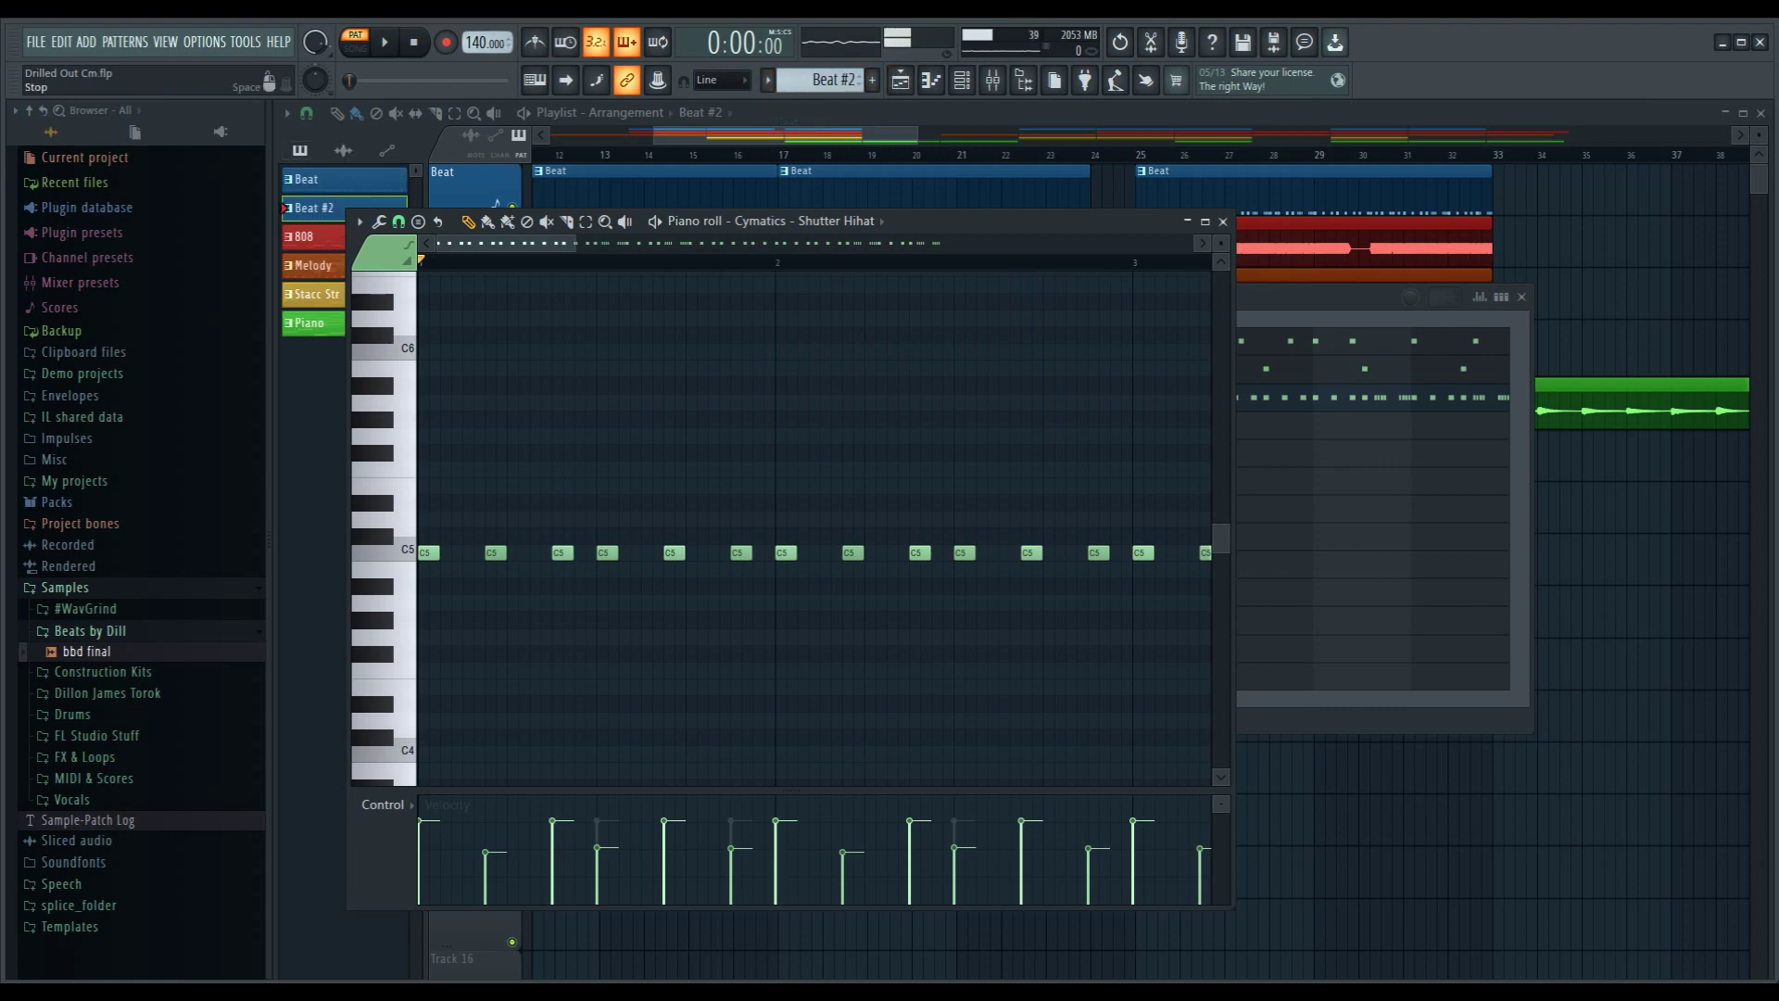
key("space")
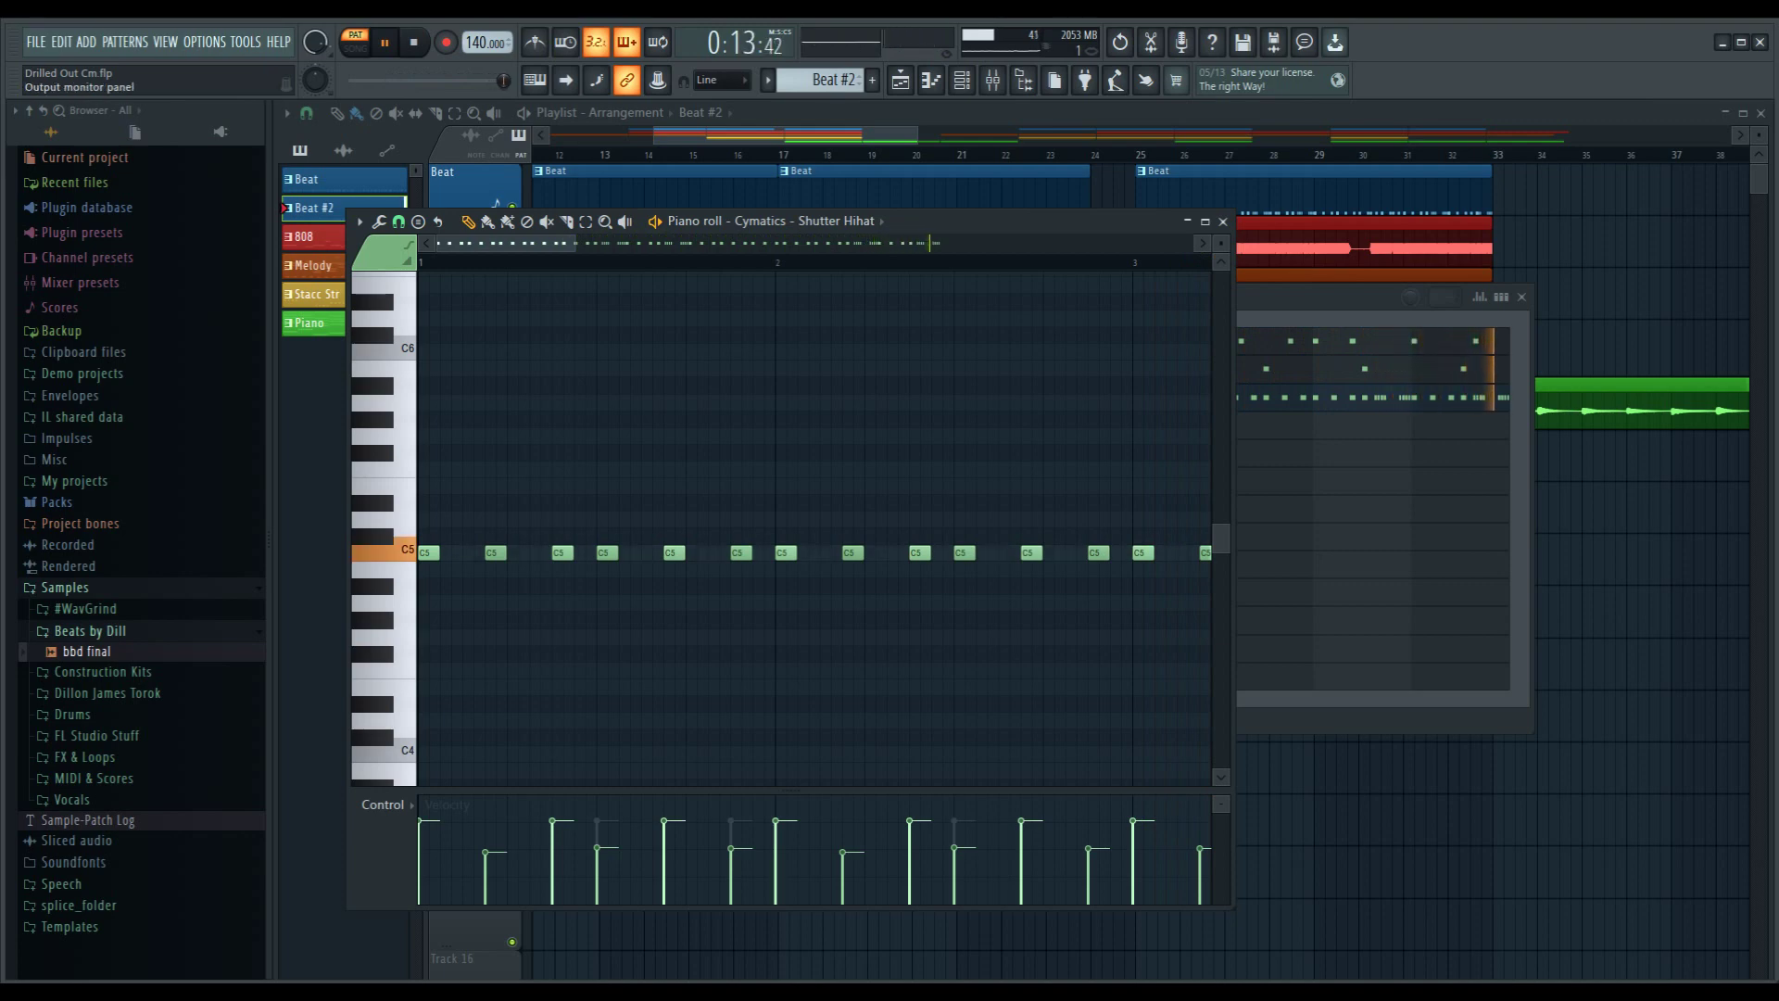
key("space")
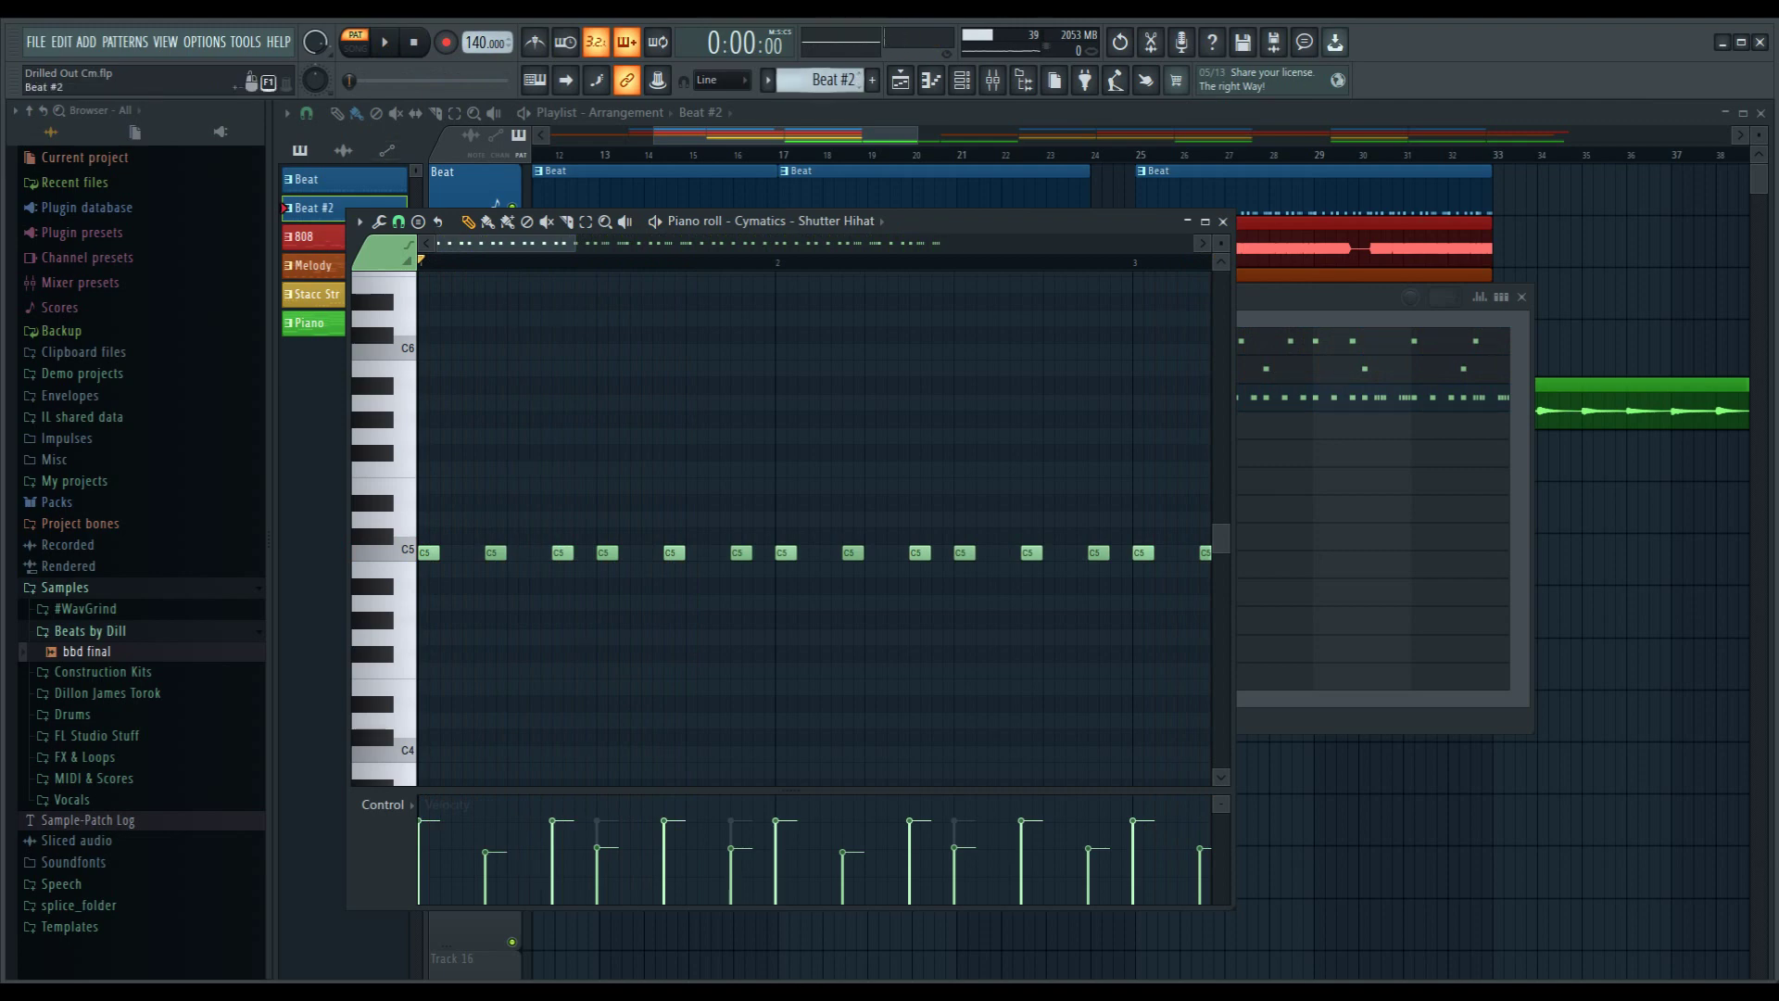
- Select the 808 pattern, show the Cymatics - Mango 808 - C notes in the piano roll, and briefly audition them
left_click(767, 80)
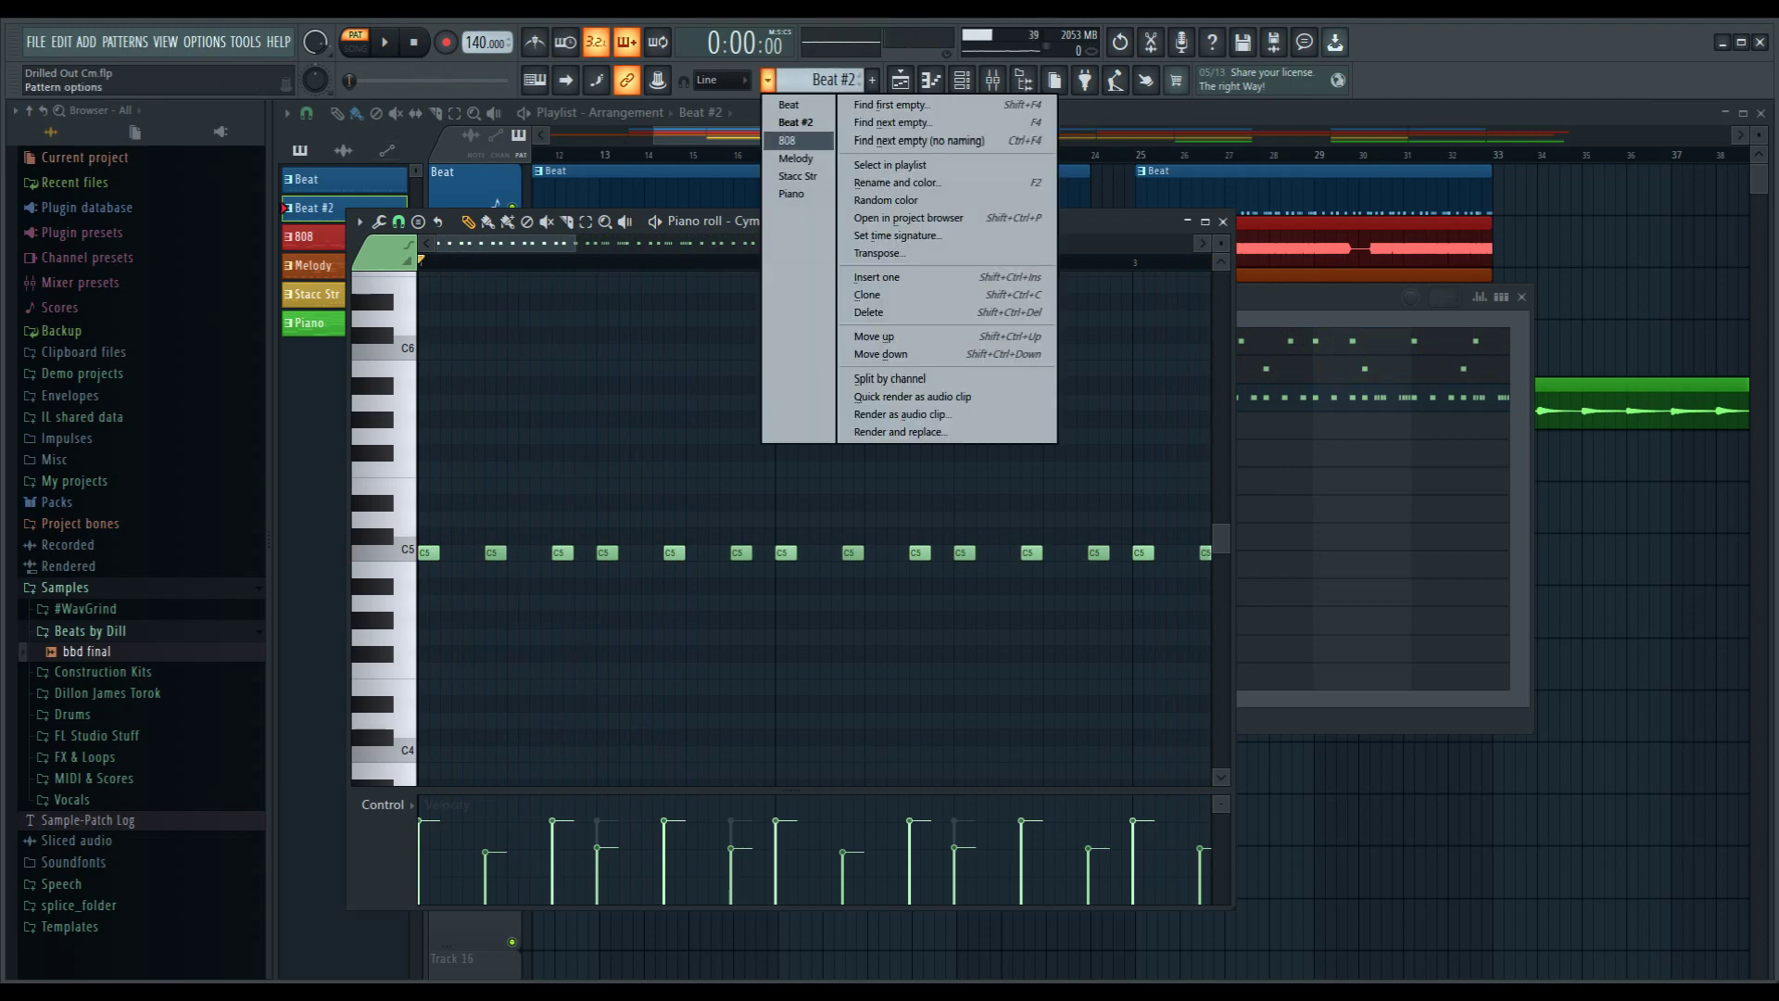
left_click(788, 140)
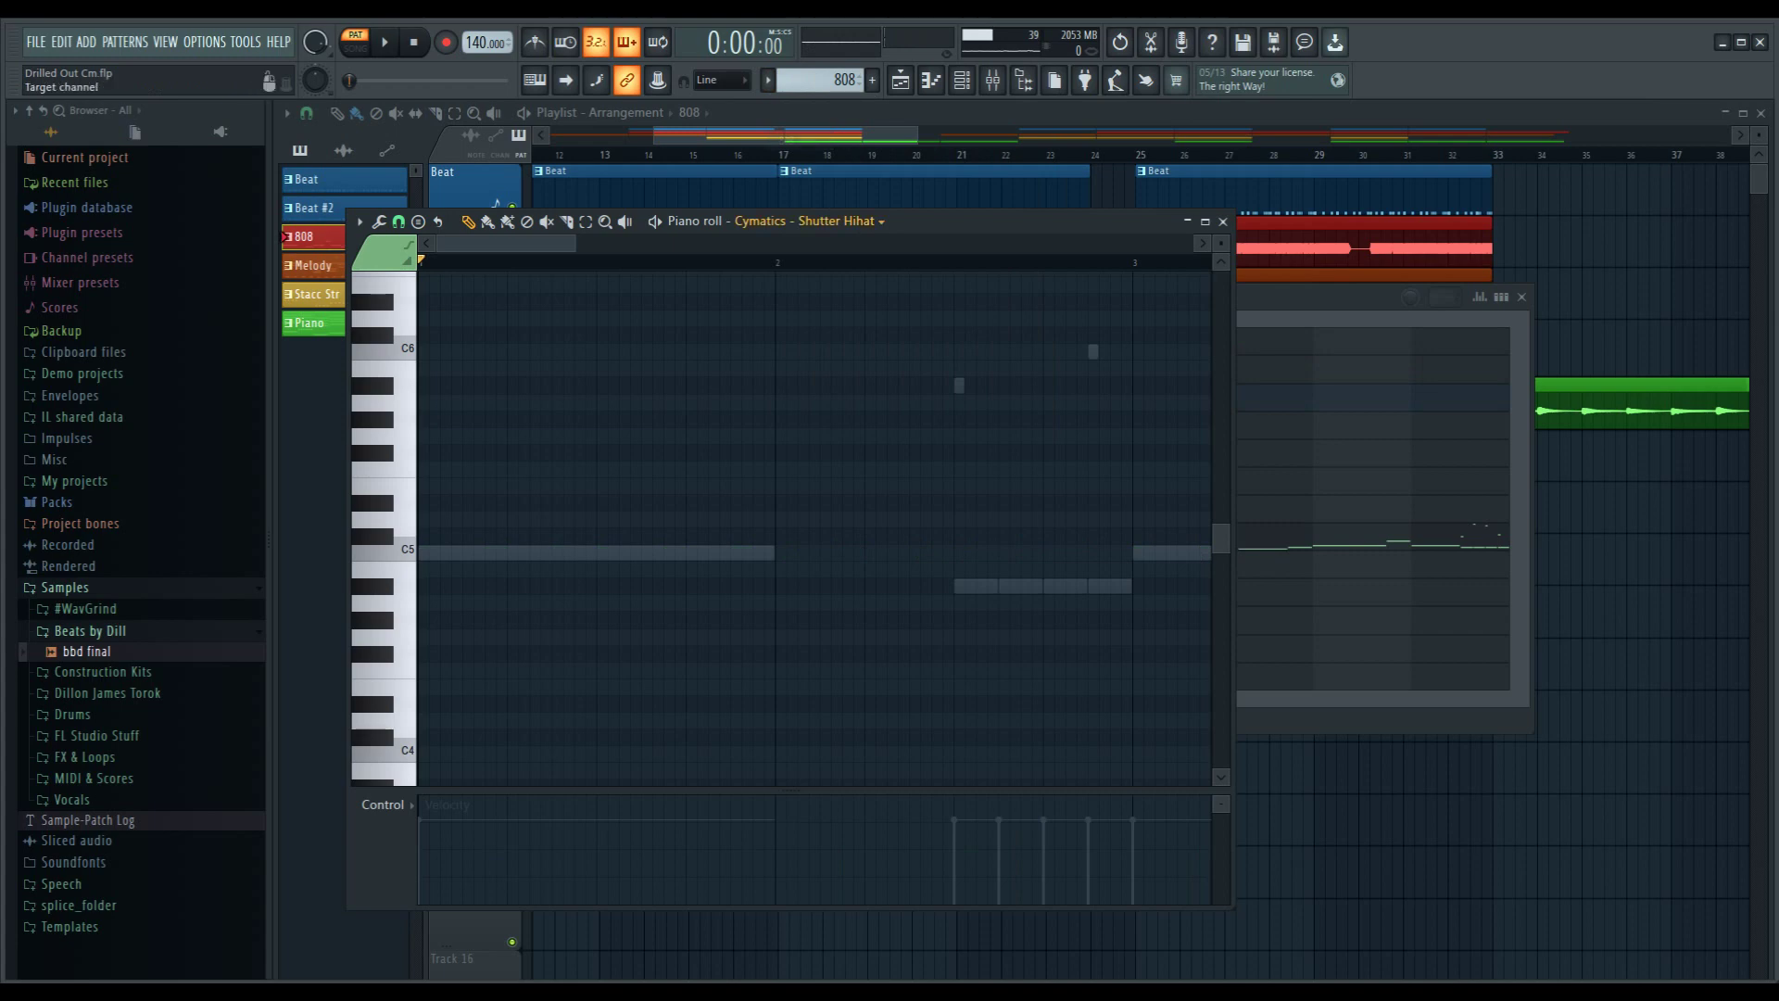
left_click(806, 221)
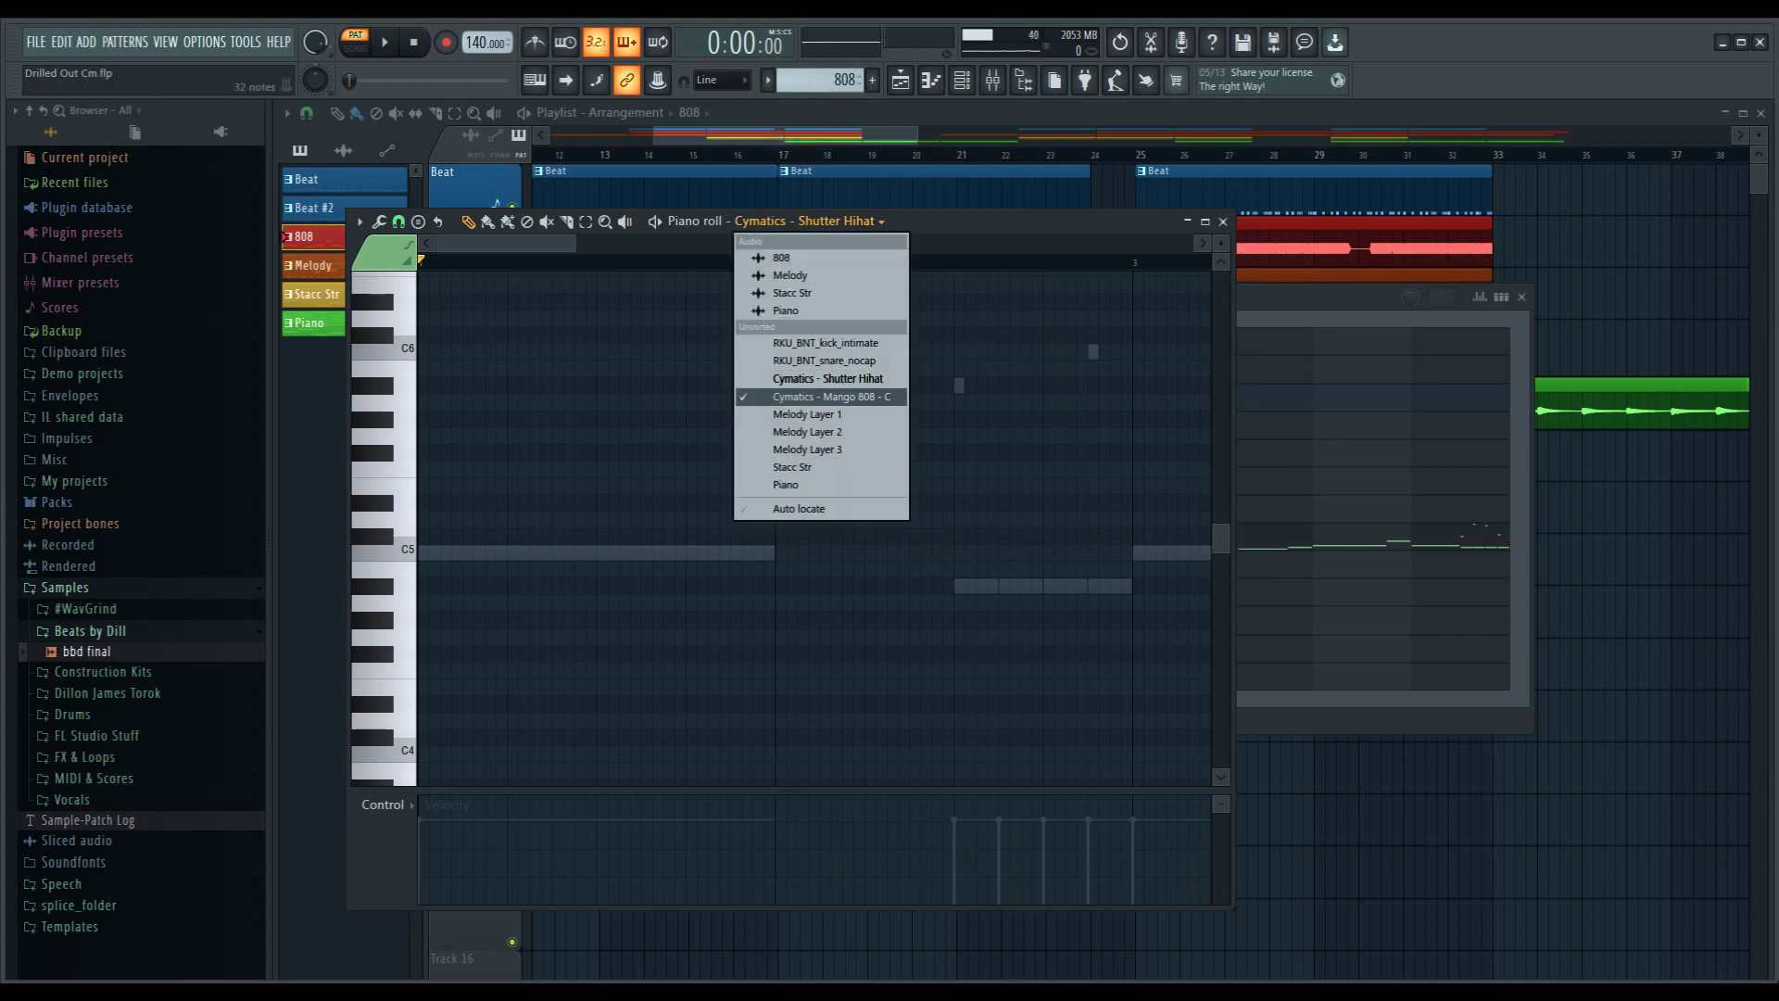
left_click(831, 396)
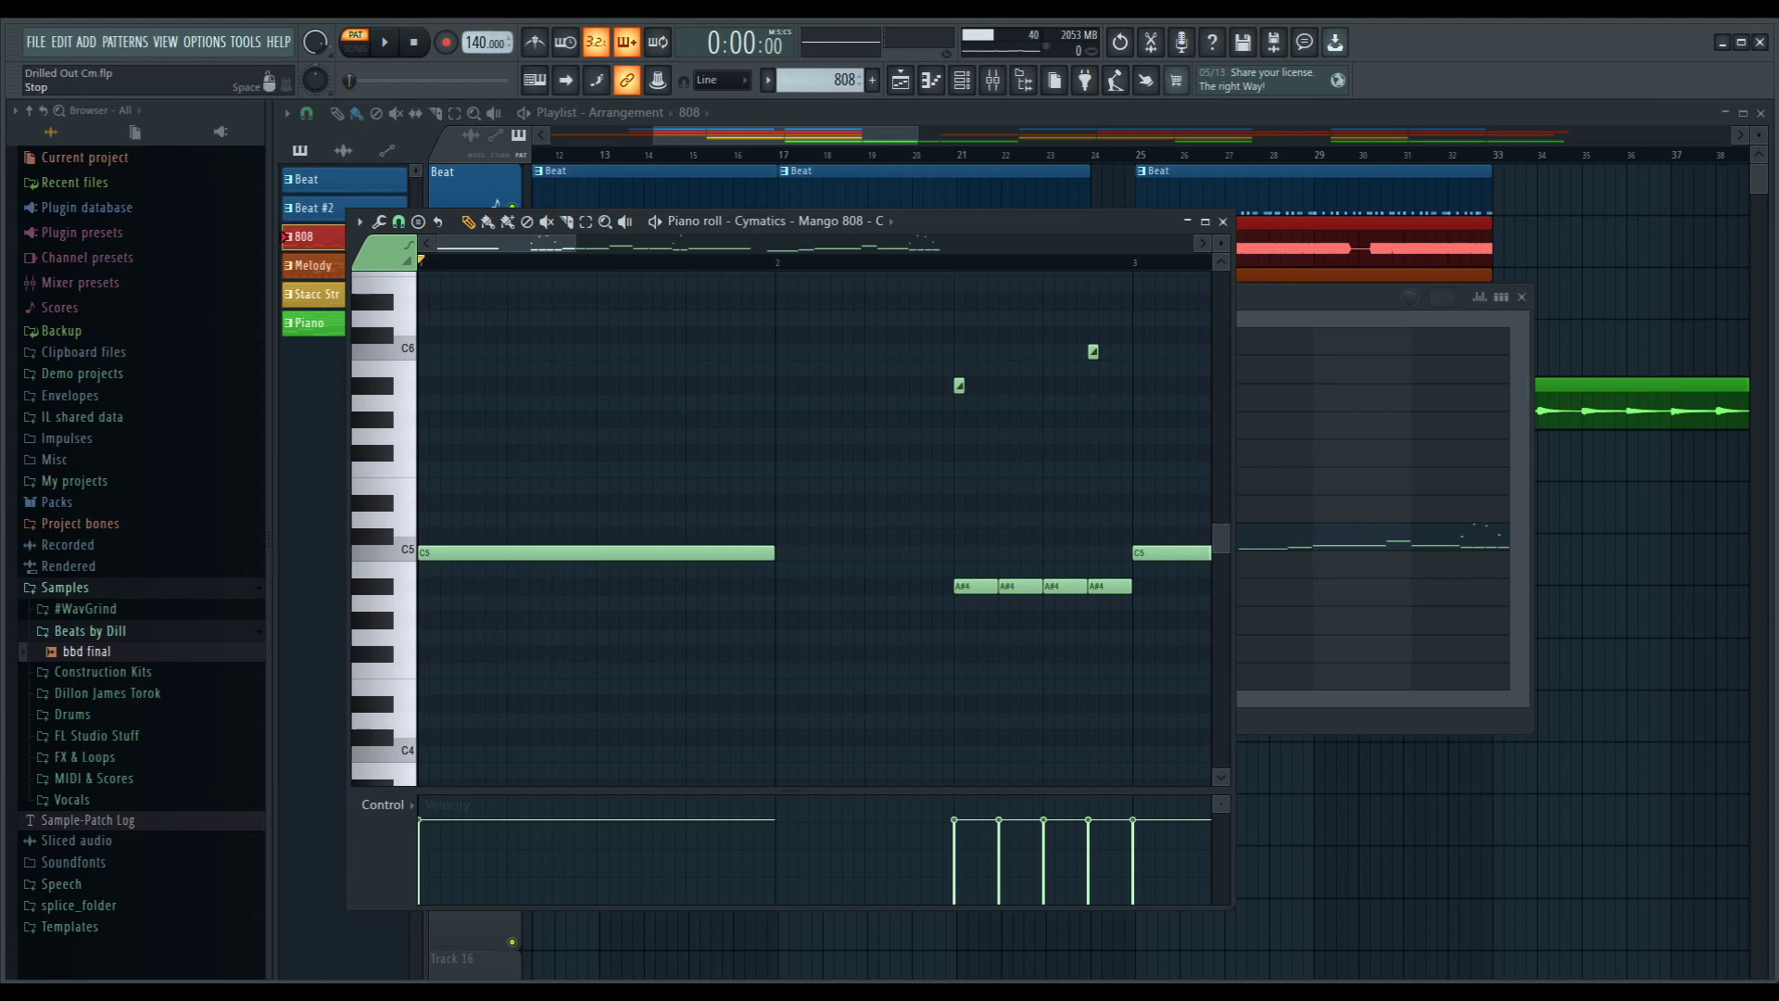
key("space")
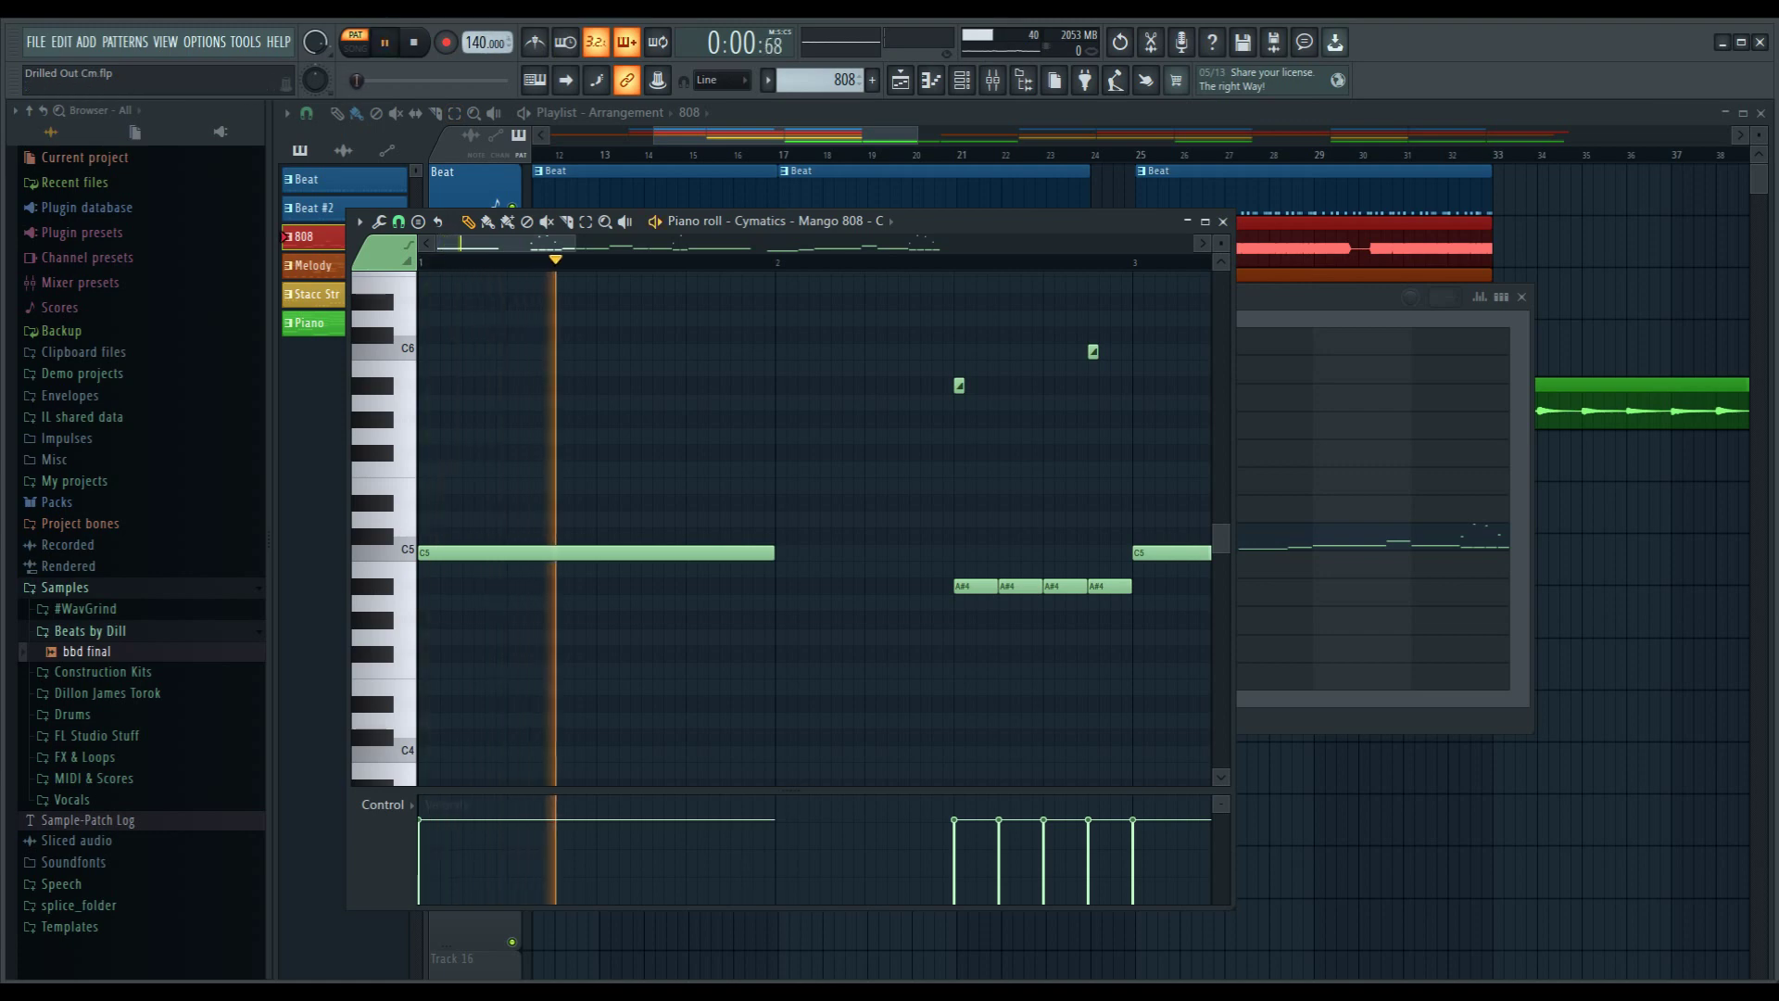
key("space")
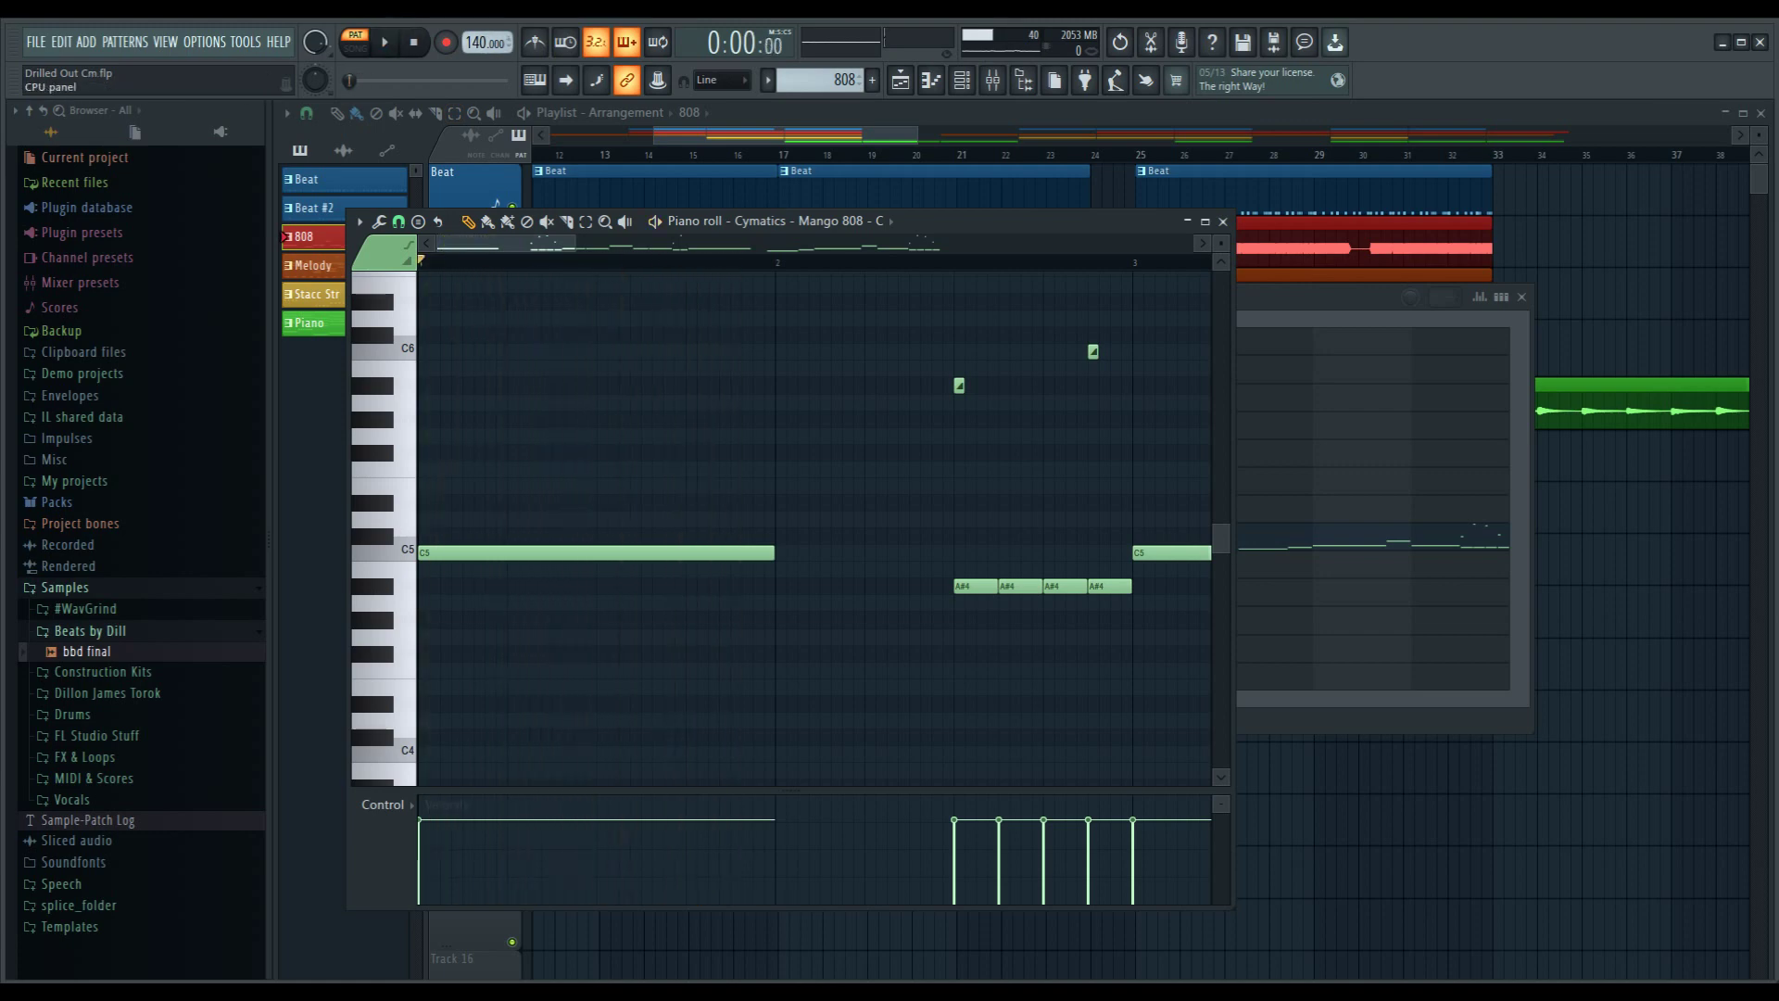
- Play the 808 pattern while viewing it in the channel rack and its high slide notes in the piano roll
left_click(962, 79)
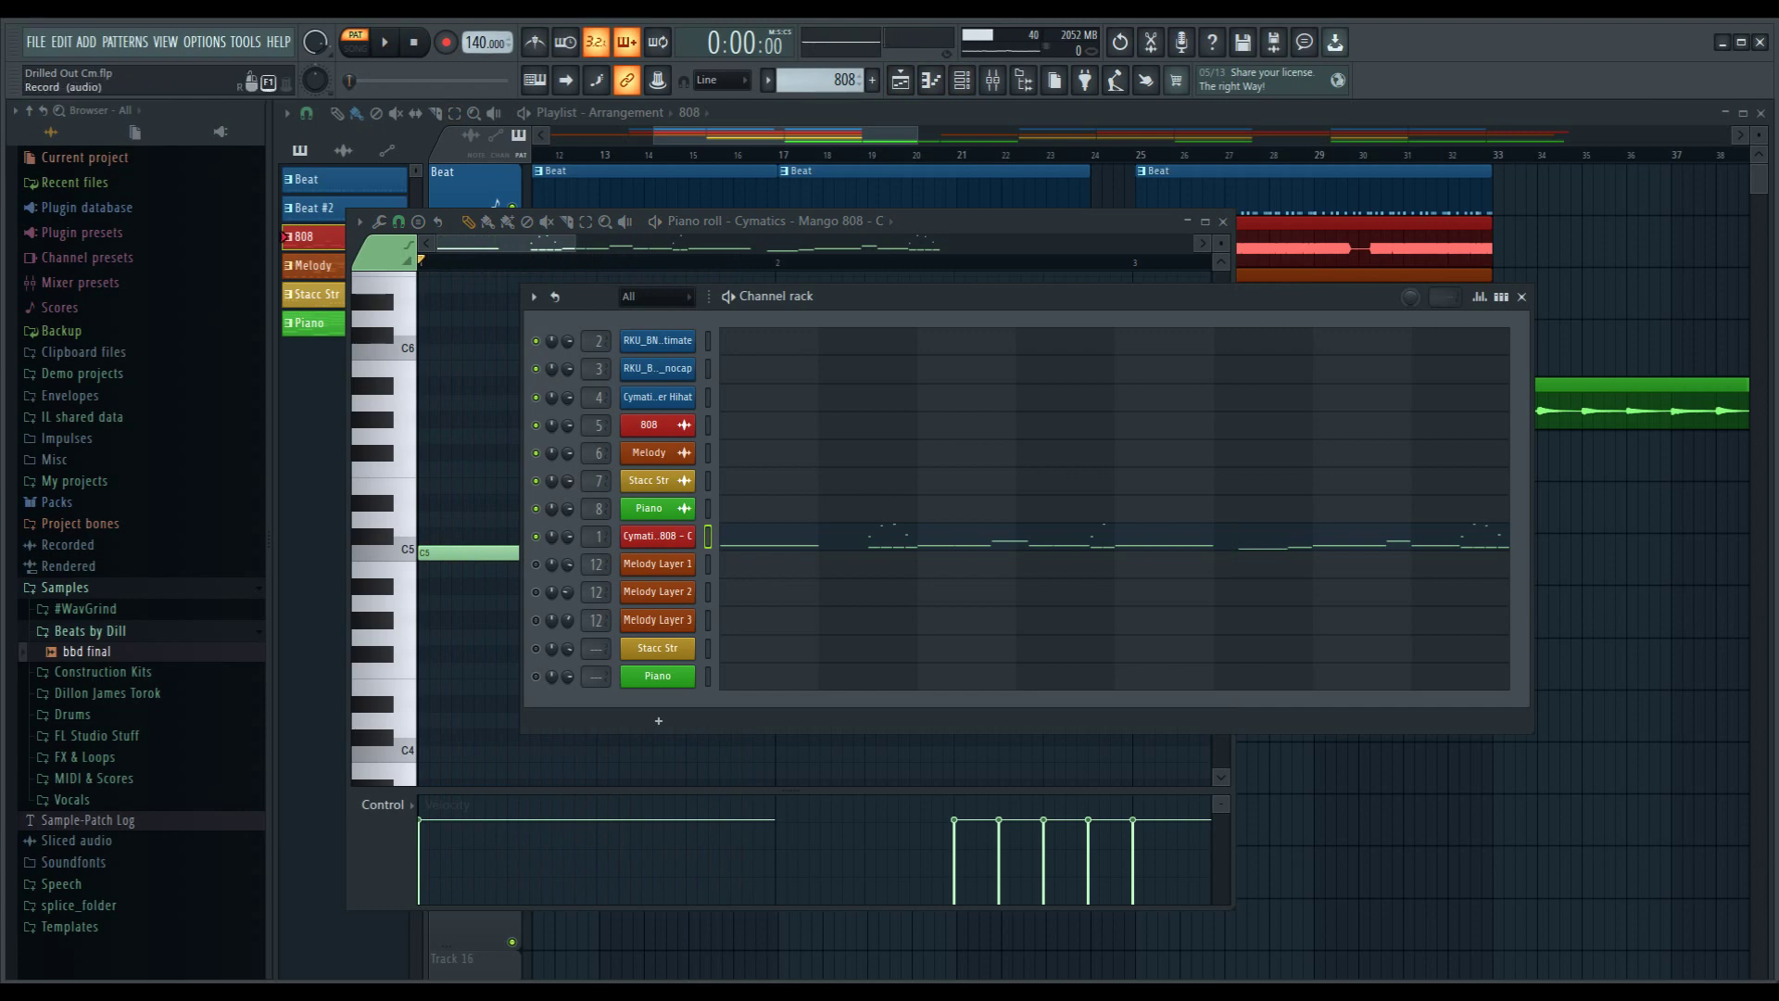
key("space")
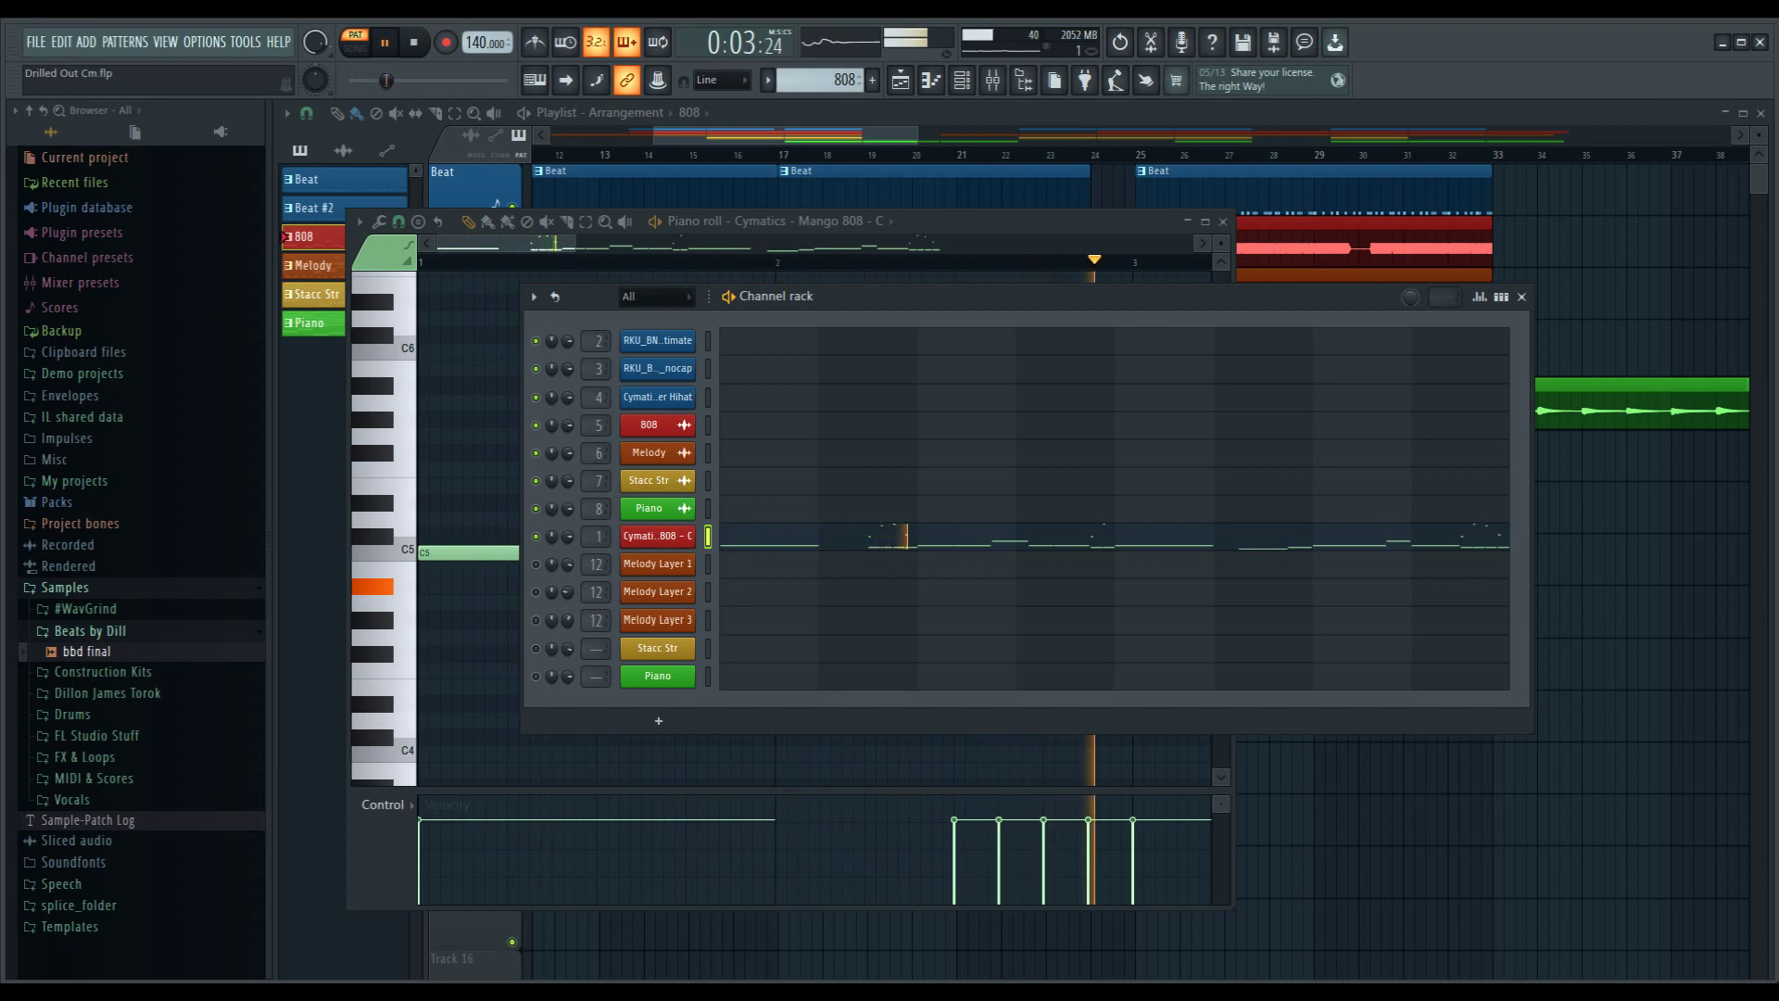
key("F7")
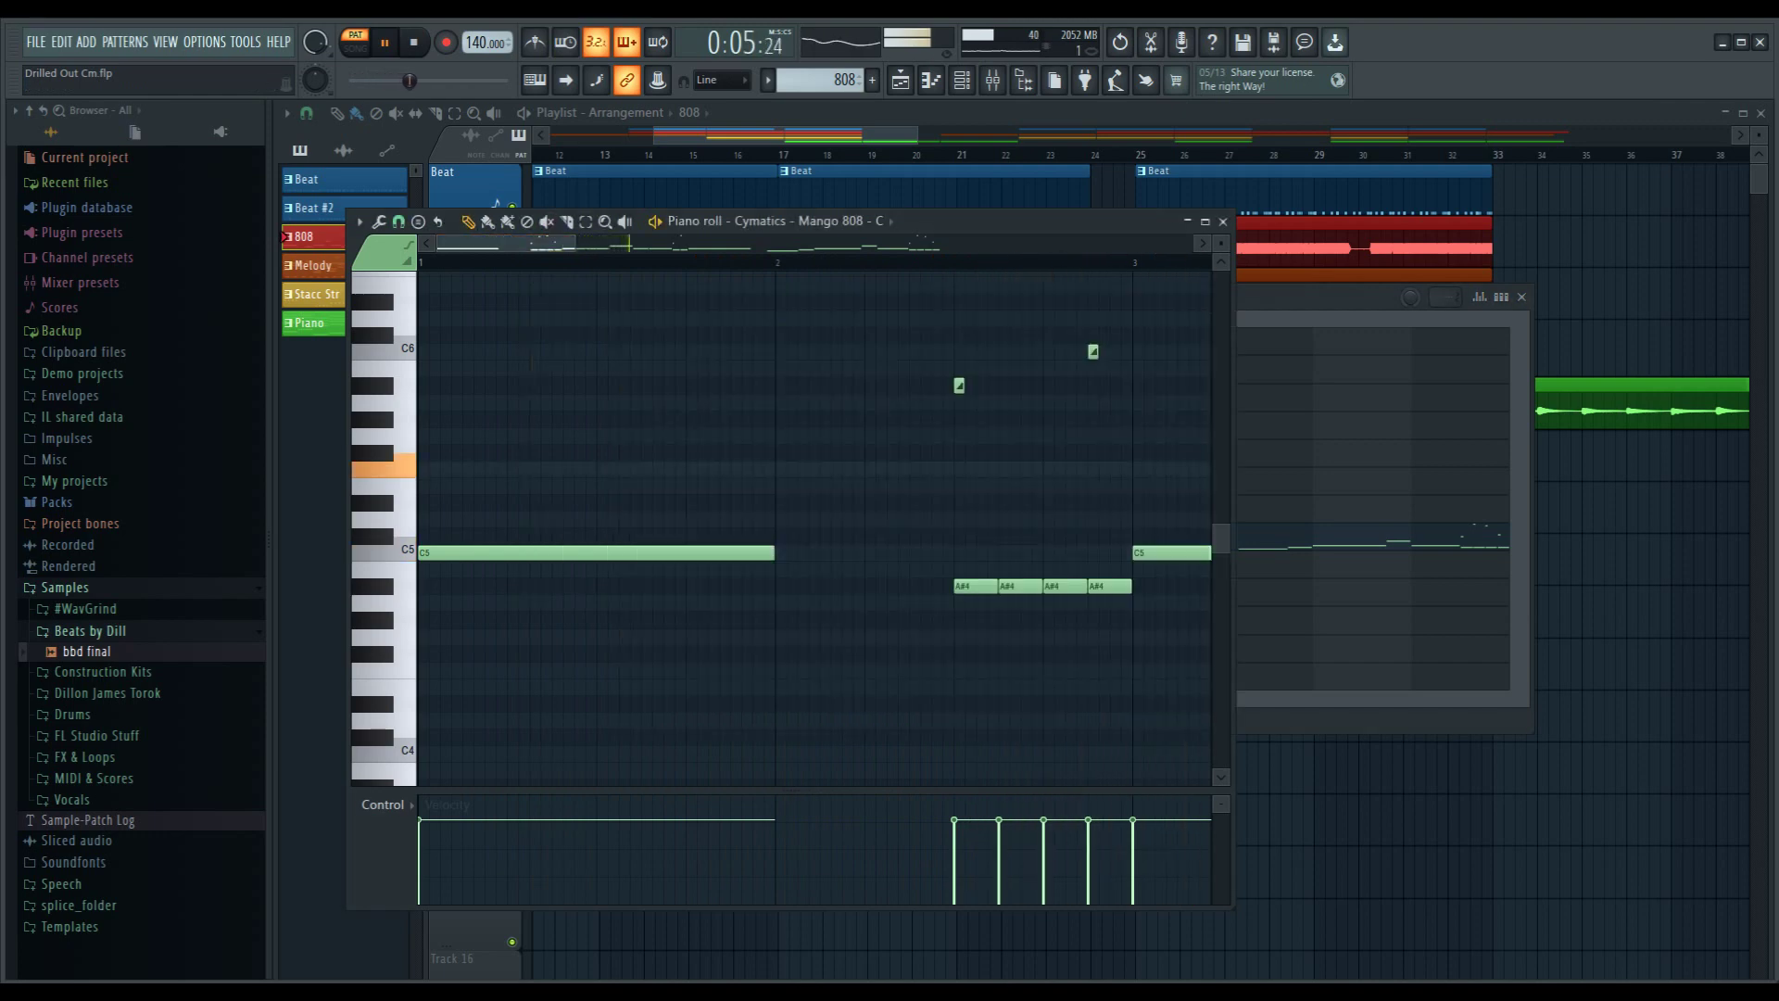
scroll(815, 519, "up", 1)
scroll(815, 519, "up", 5)
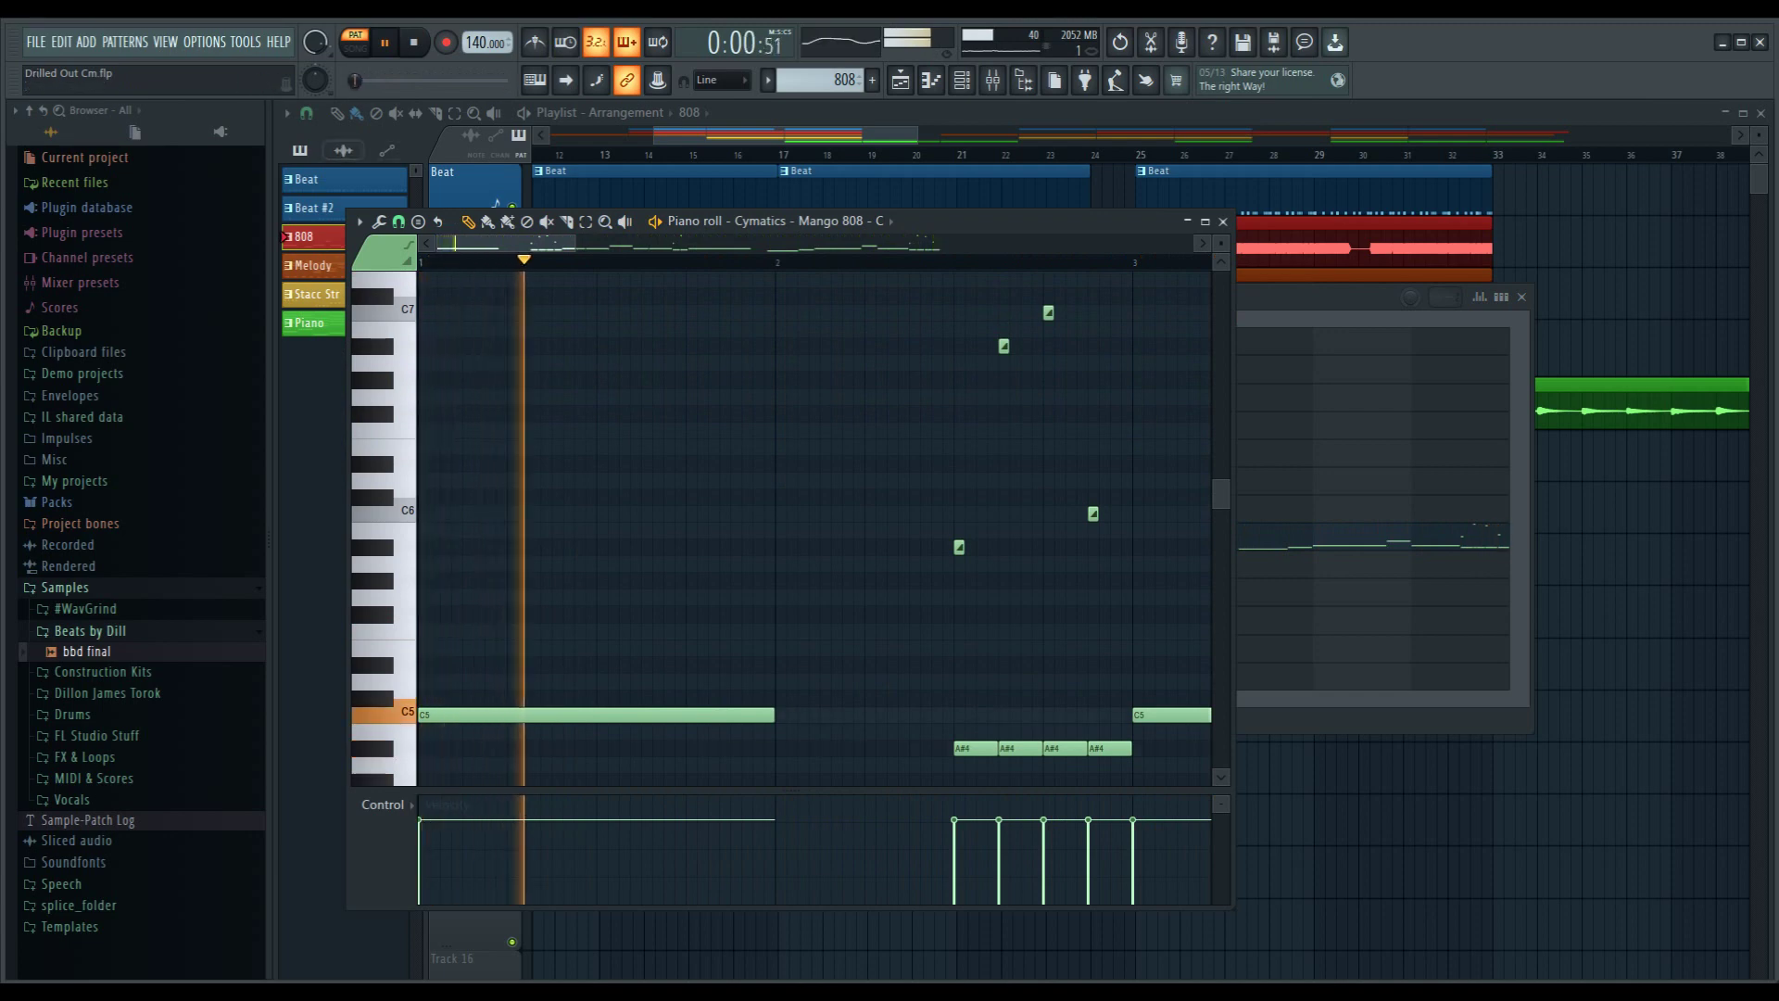
key("space")
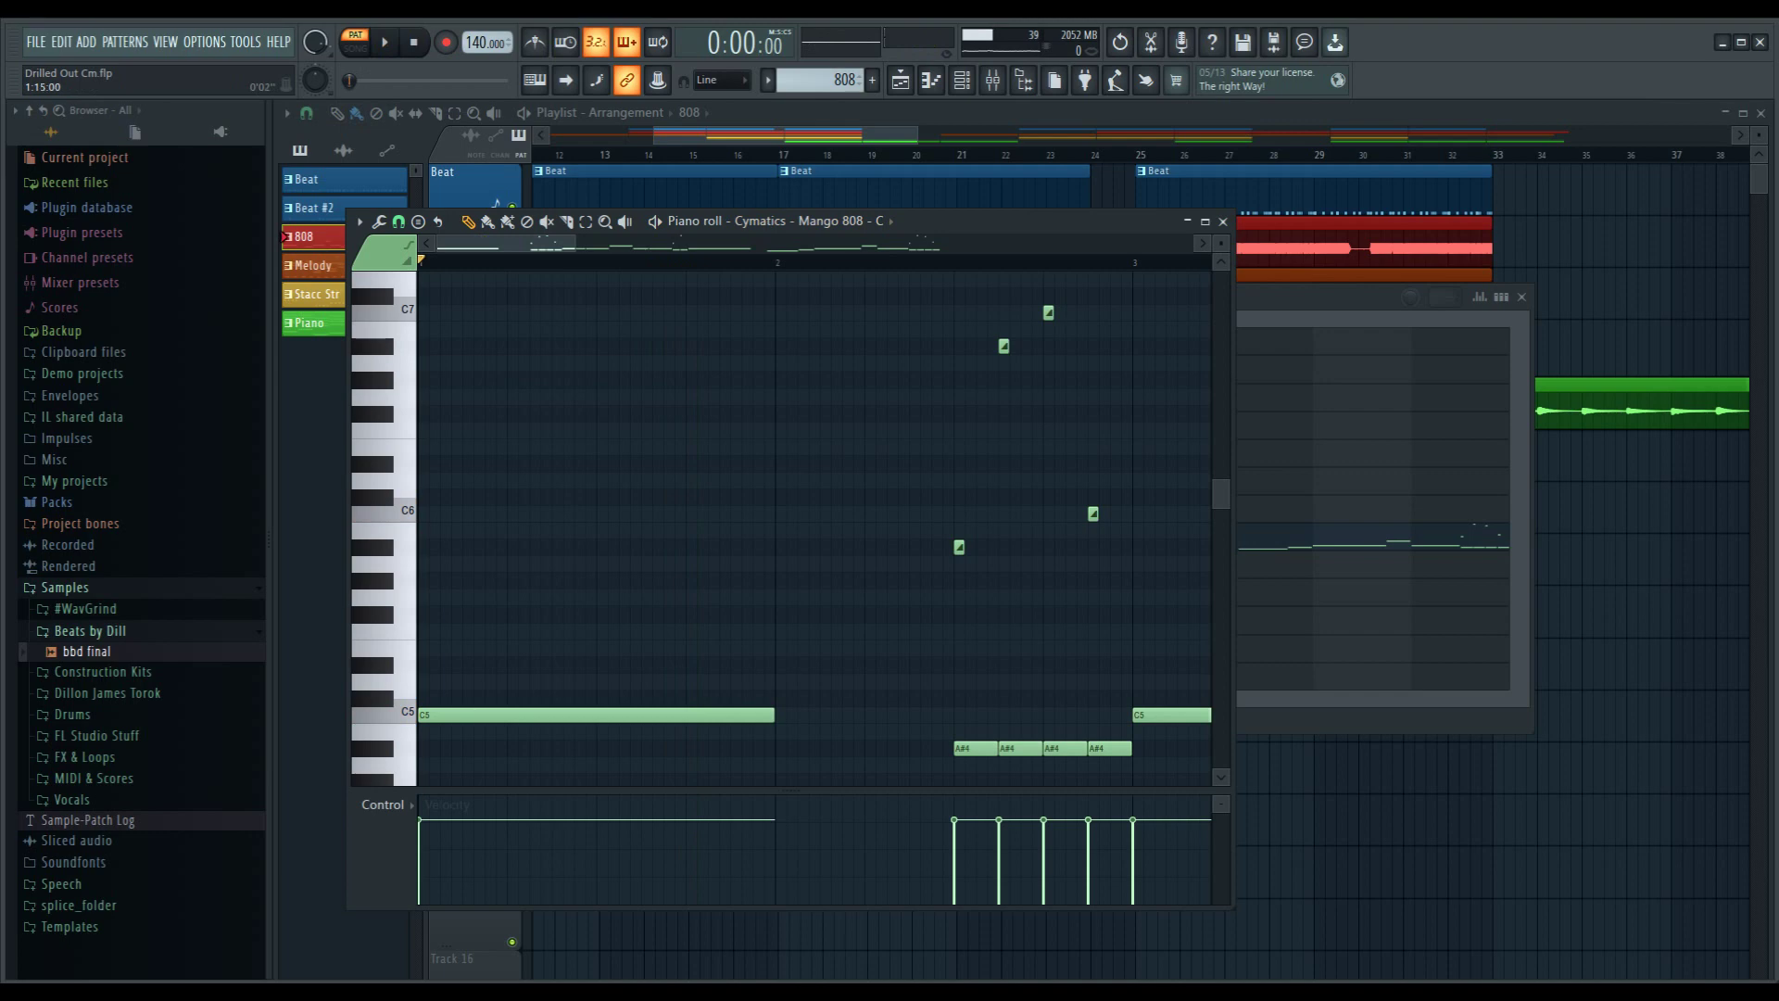
- Place the playback position at the first A#4 note in bar 2 and audition the 808 slides from there
scroll(815, 519, "right", 3)
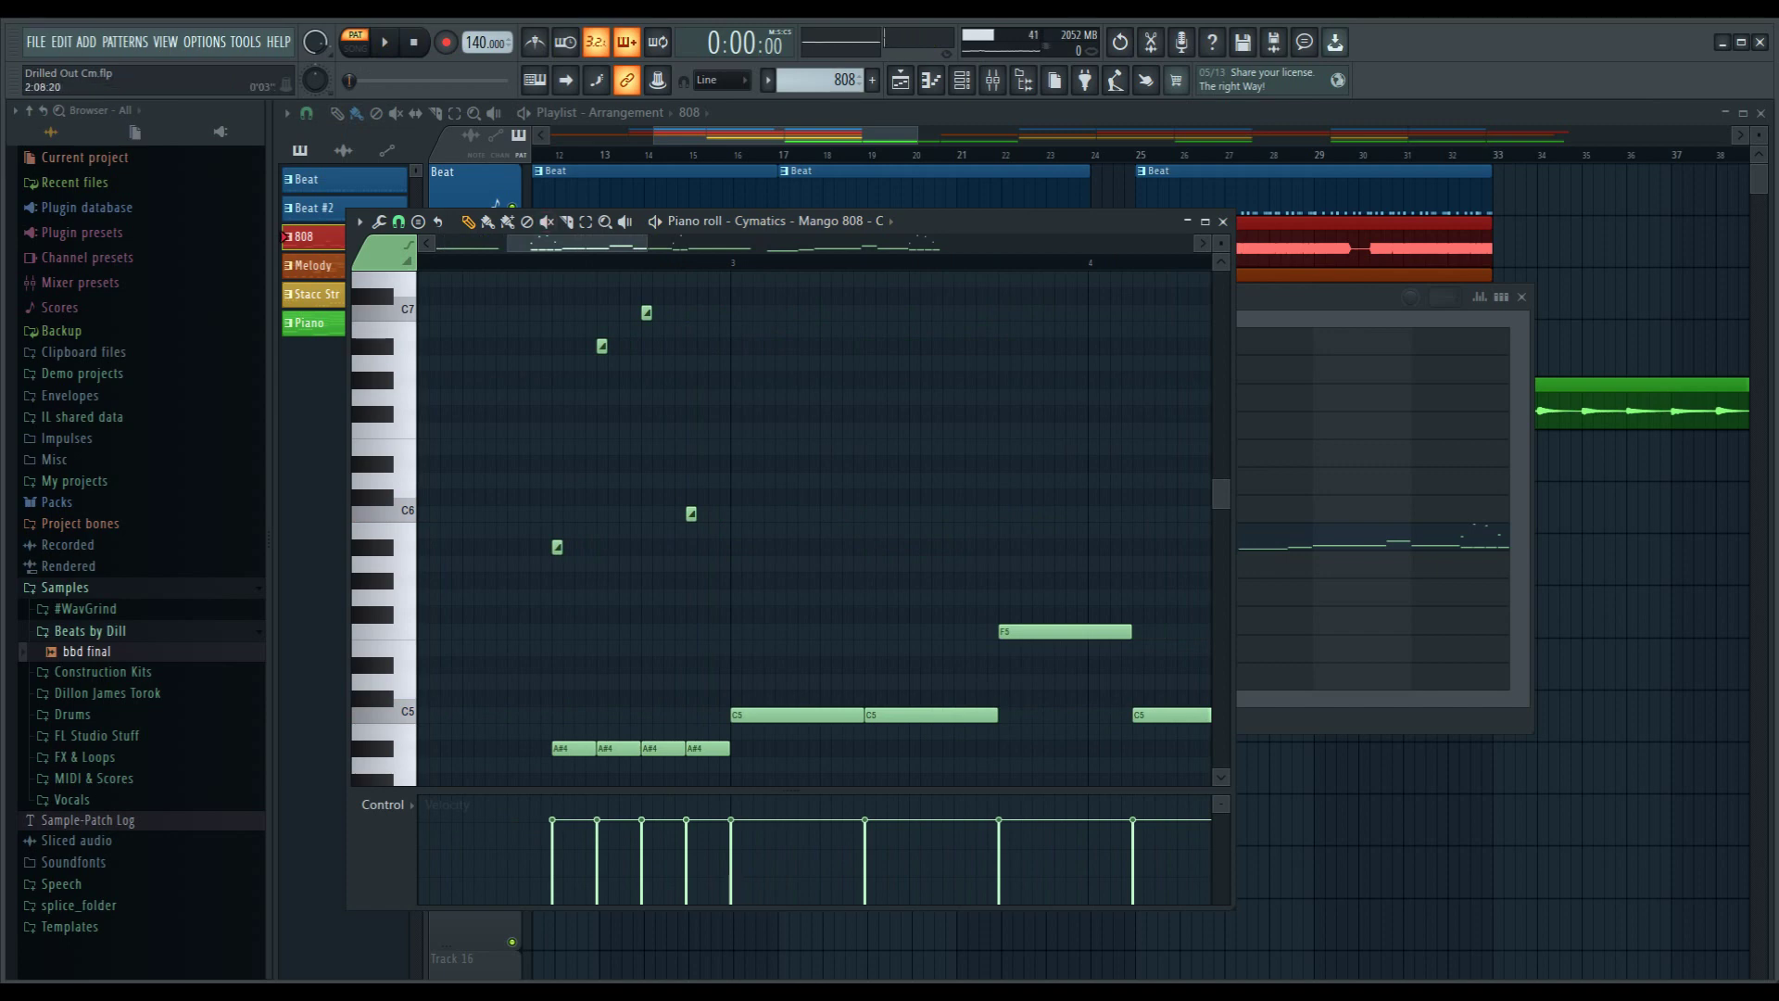
left_click(550, 262)
key("space")
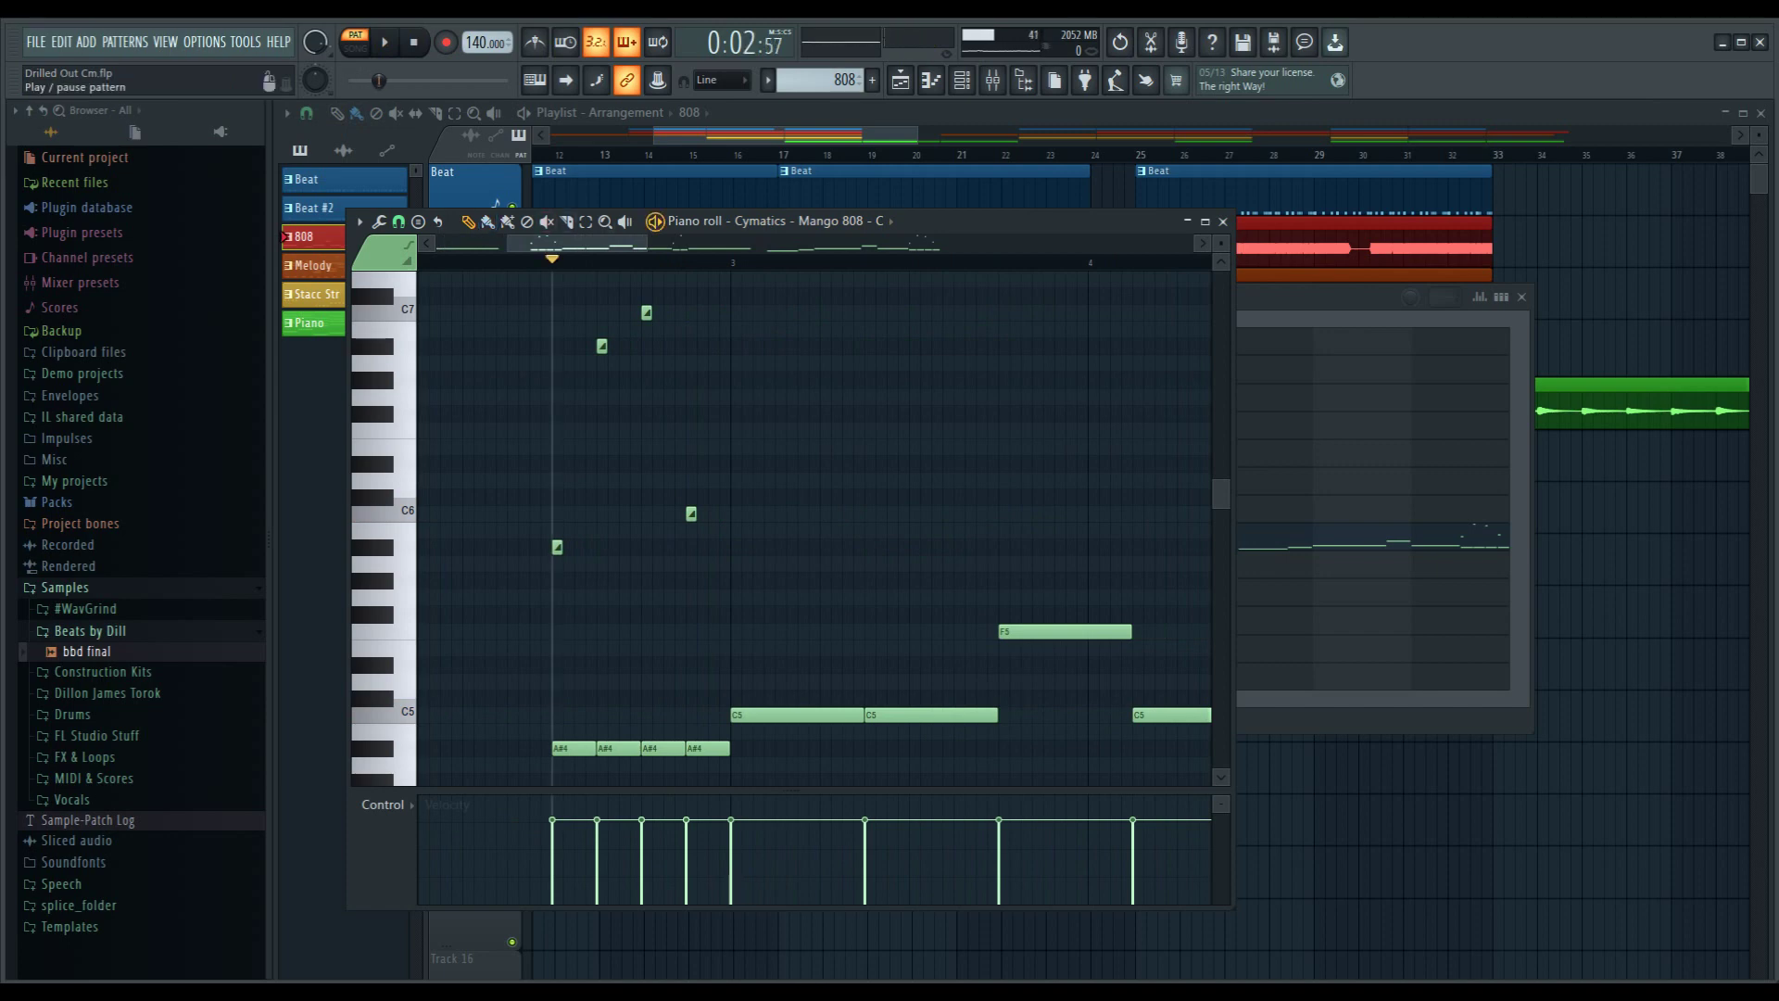
- Audition the 808 pattern again from the first A#4 slide note in bar 2, review its opening bars, and close the piano roll
key("space")
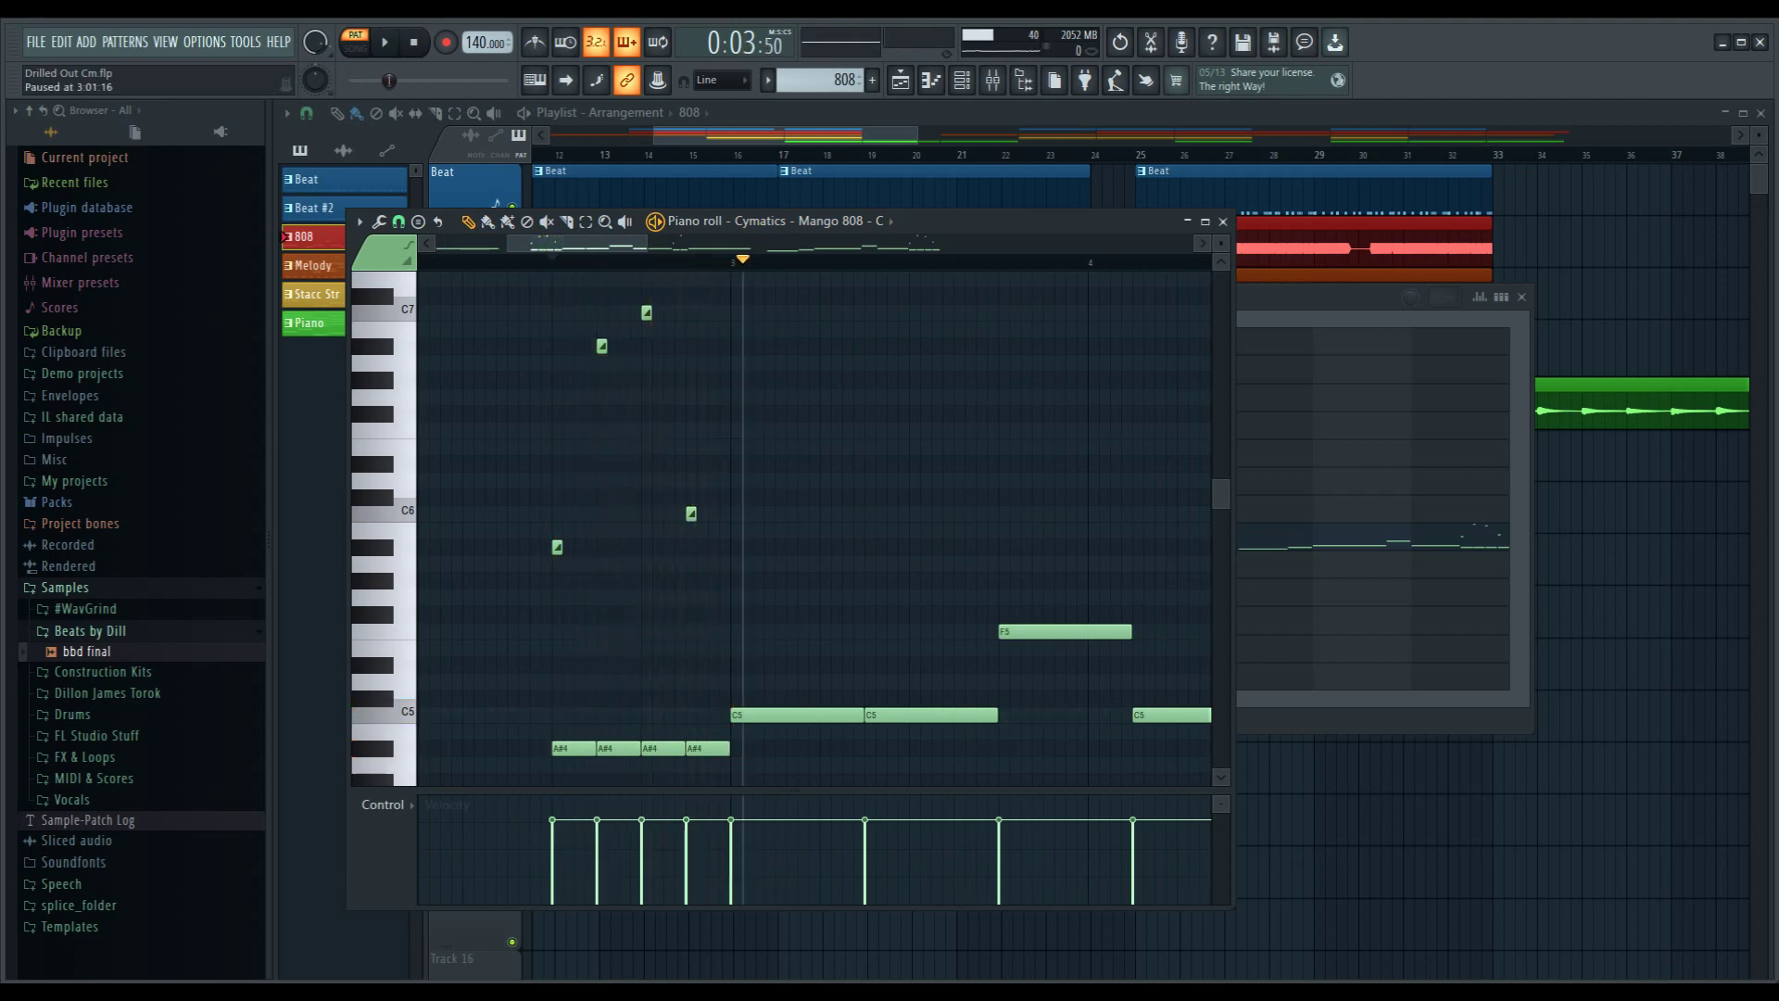
key("space")
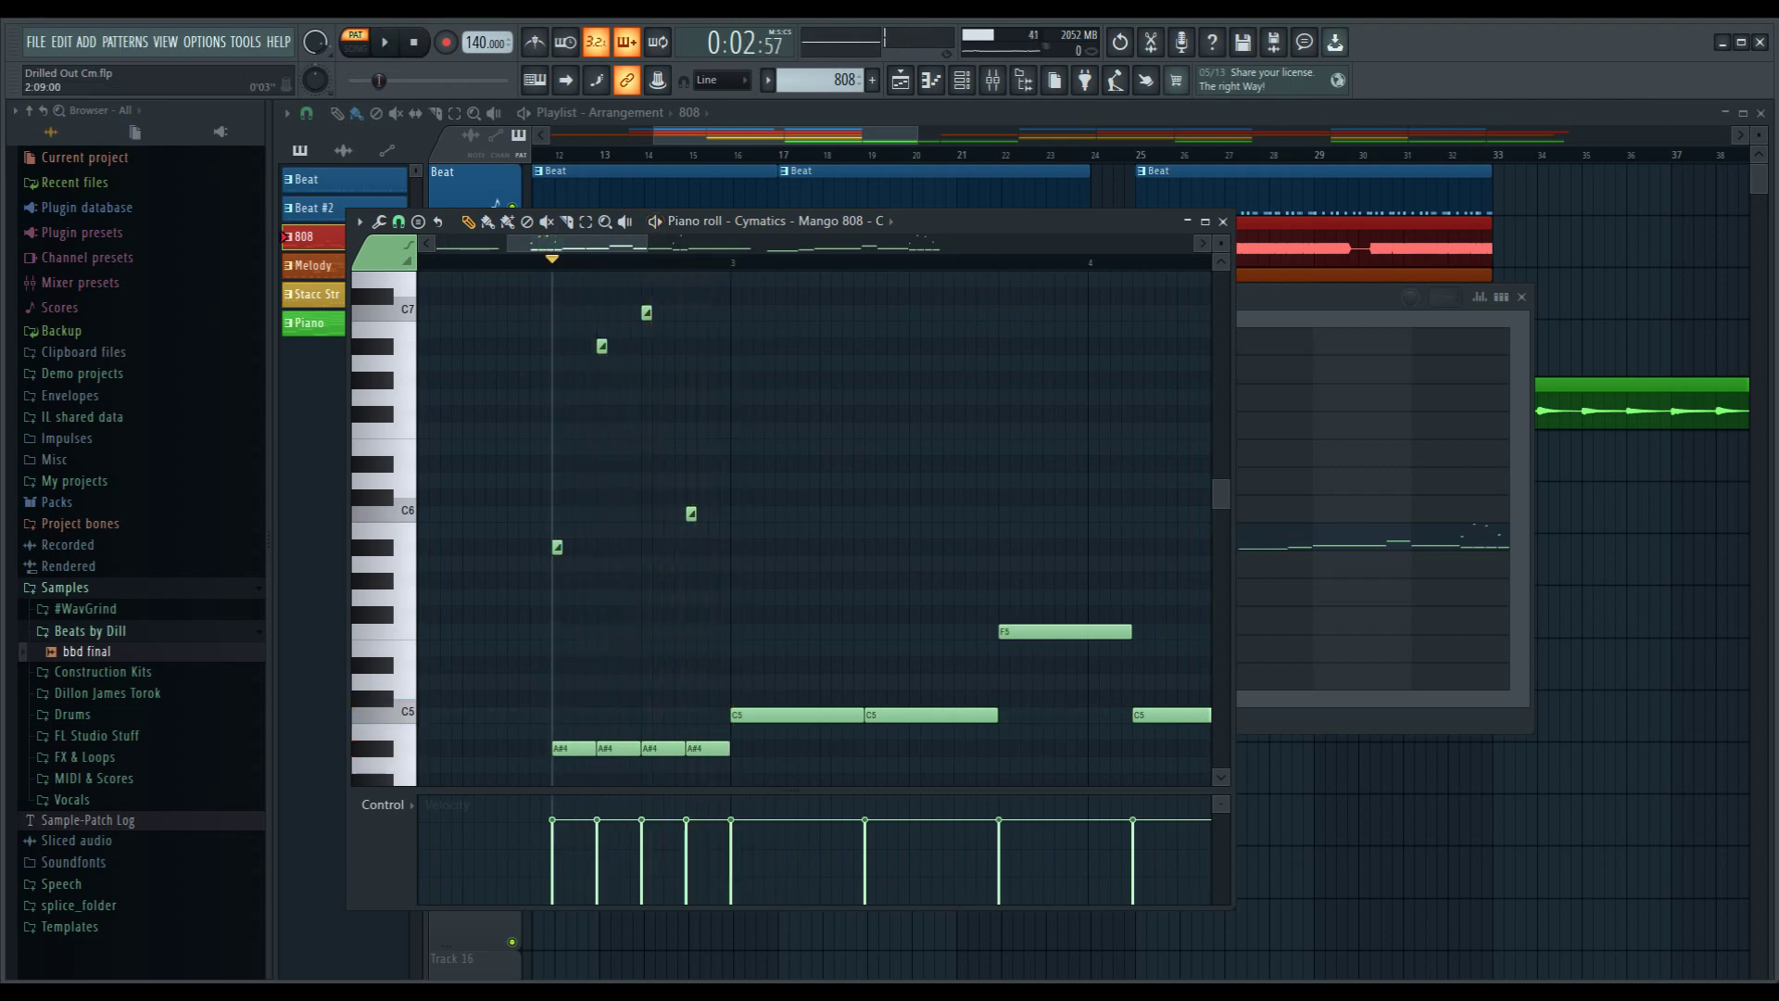
left_click(384, 42)
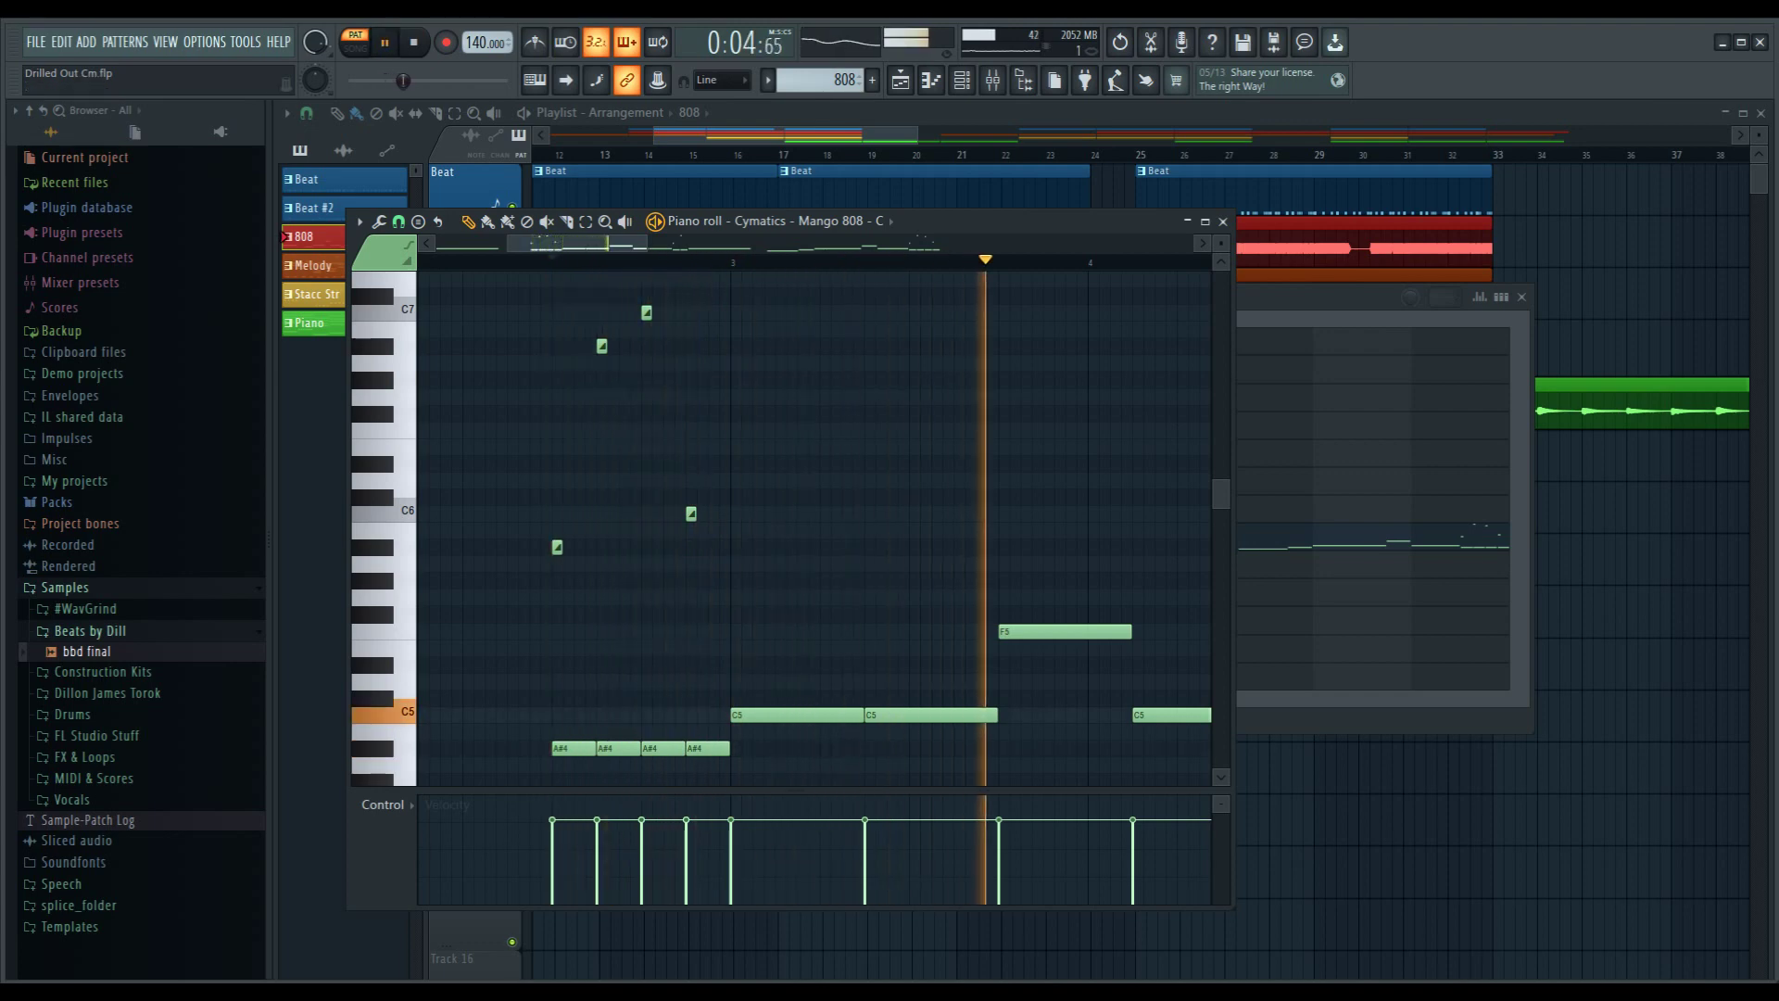
key("space")
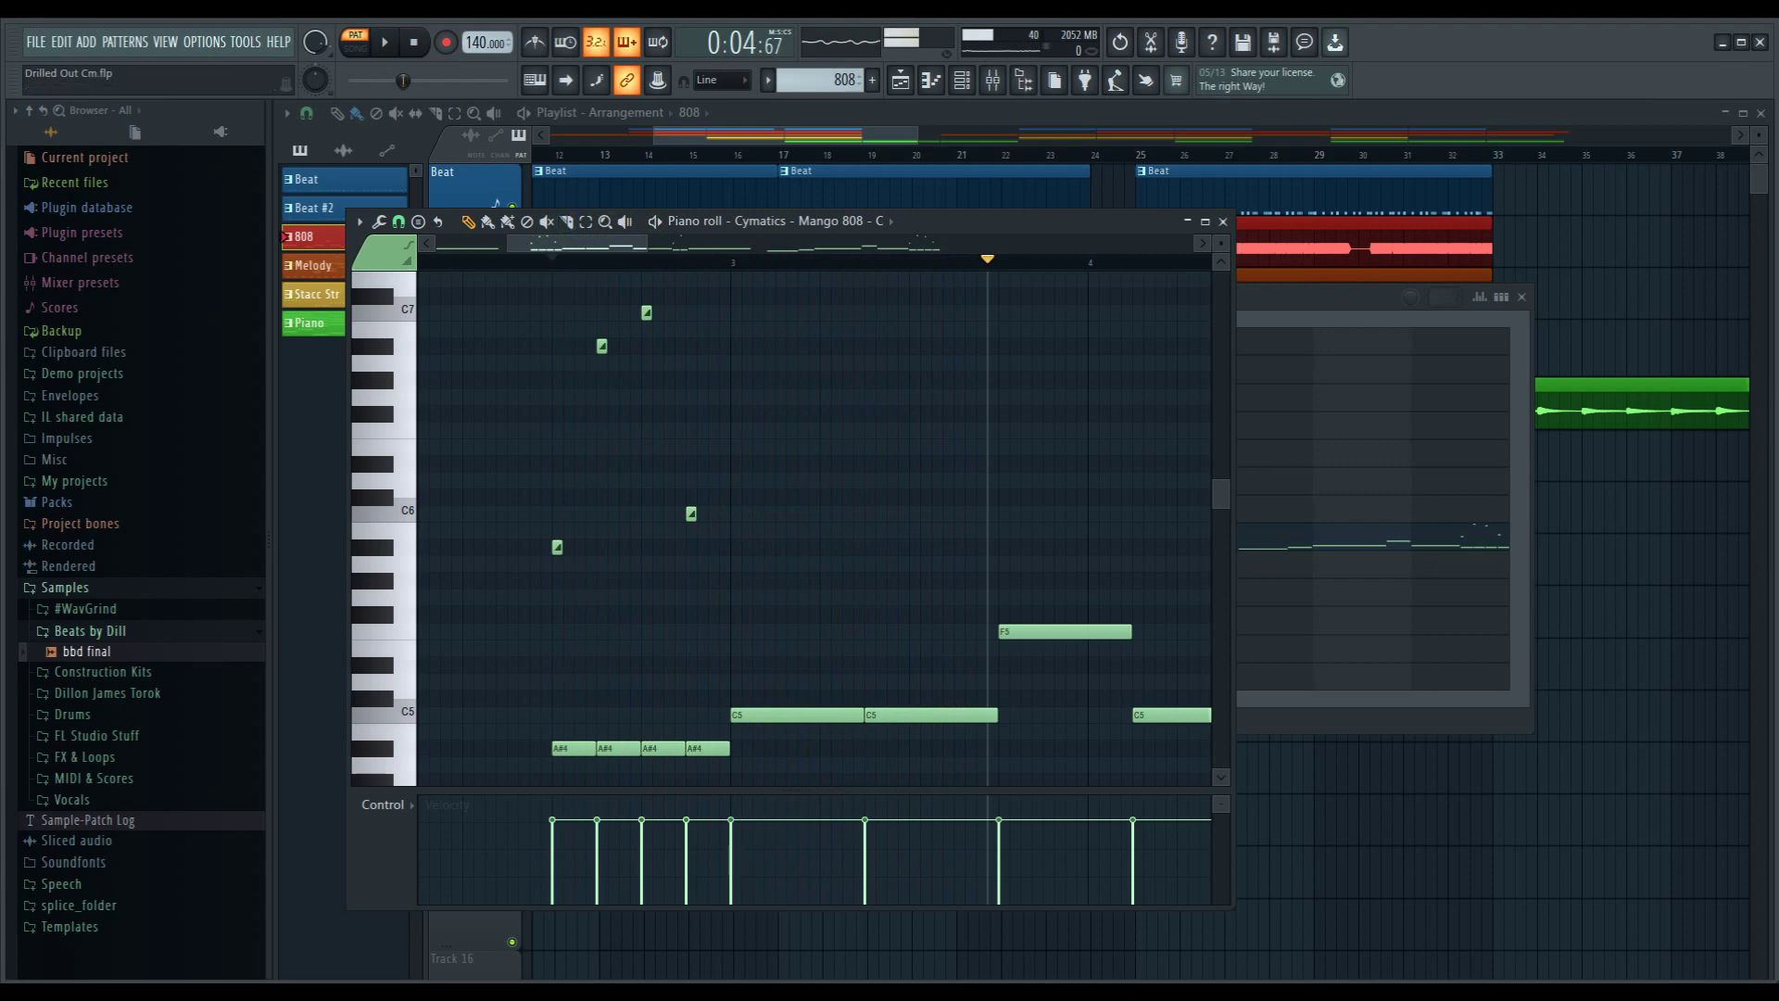
left_click_drag(578, 243, 507, 243)
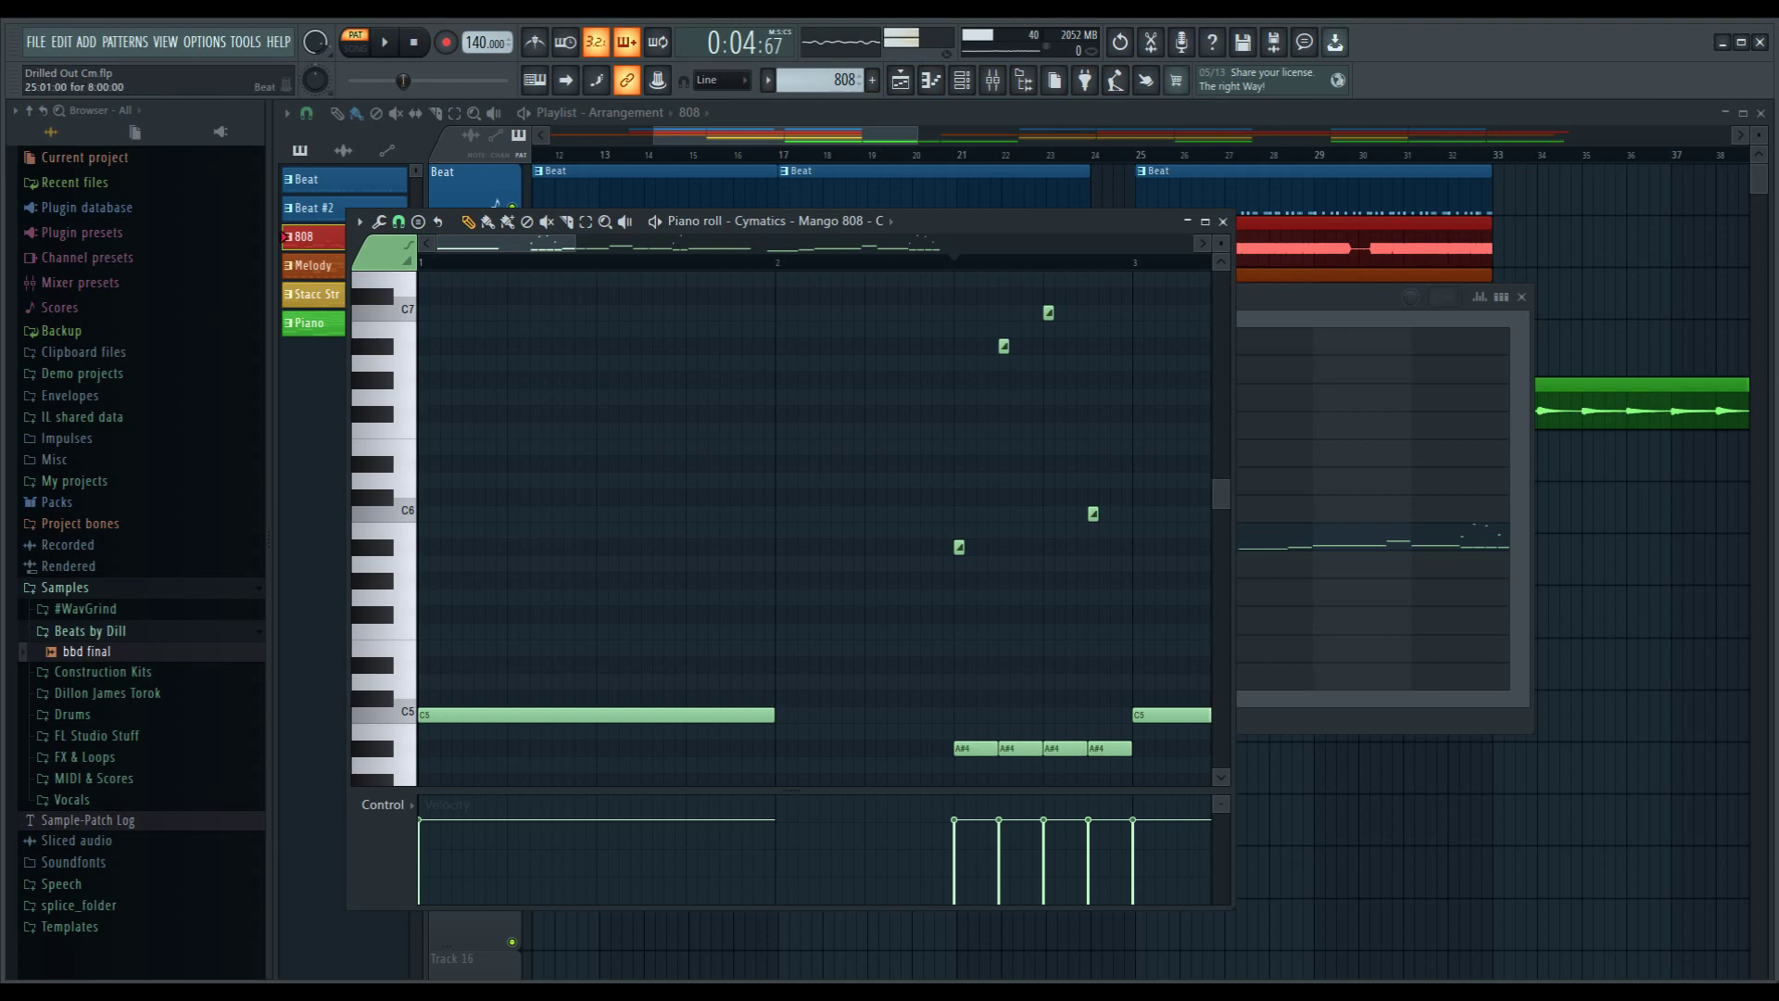
left_click(1223, 222)
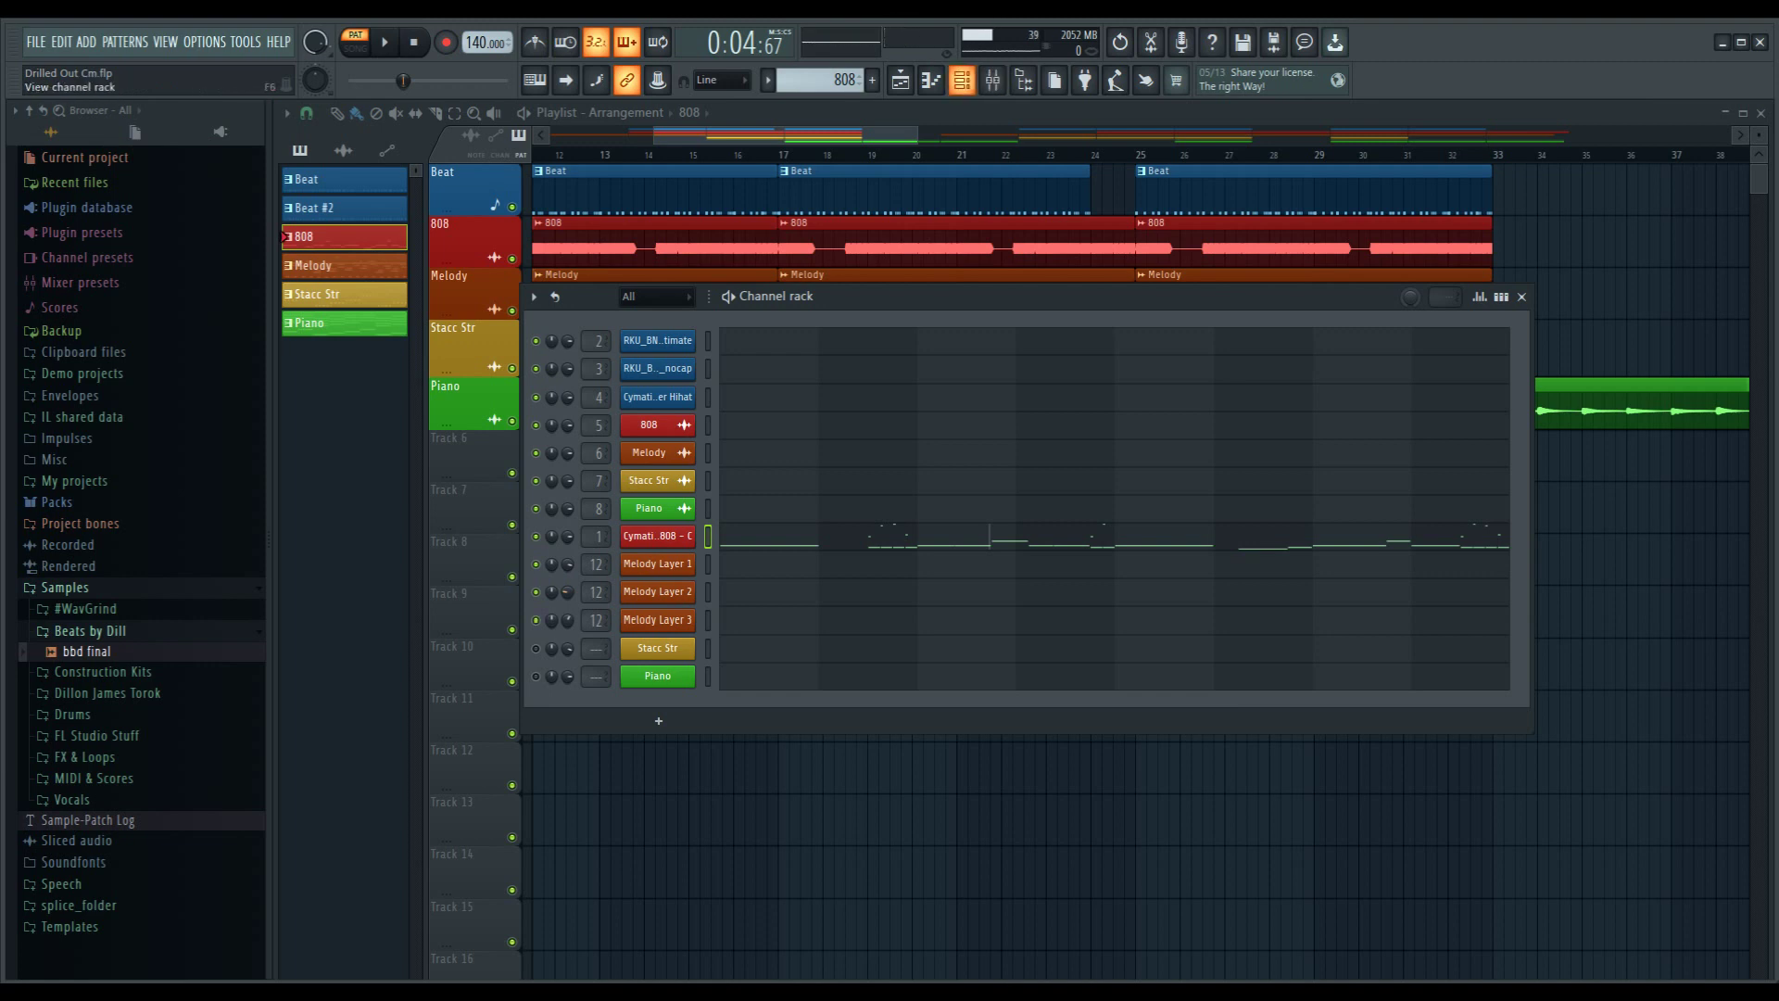
- Make Melody the active pattern and show its layers in the channel rack
left_click(962, 79)
left_click(962, 80)
left_click(767, 80)
left_click(783, 159)
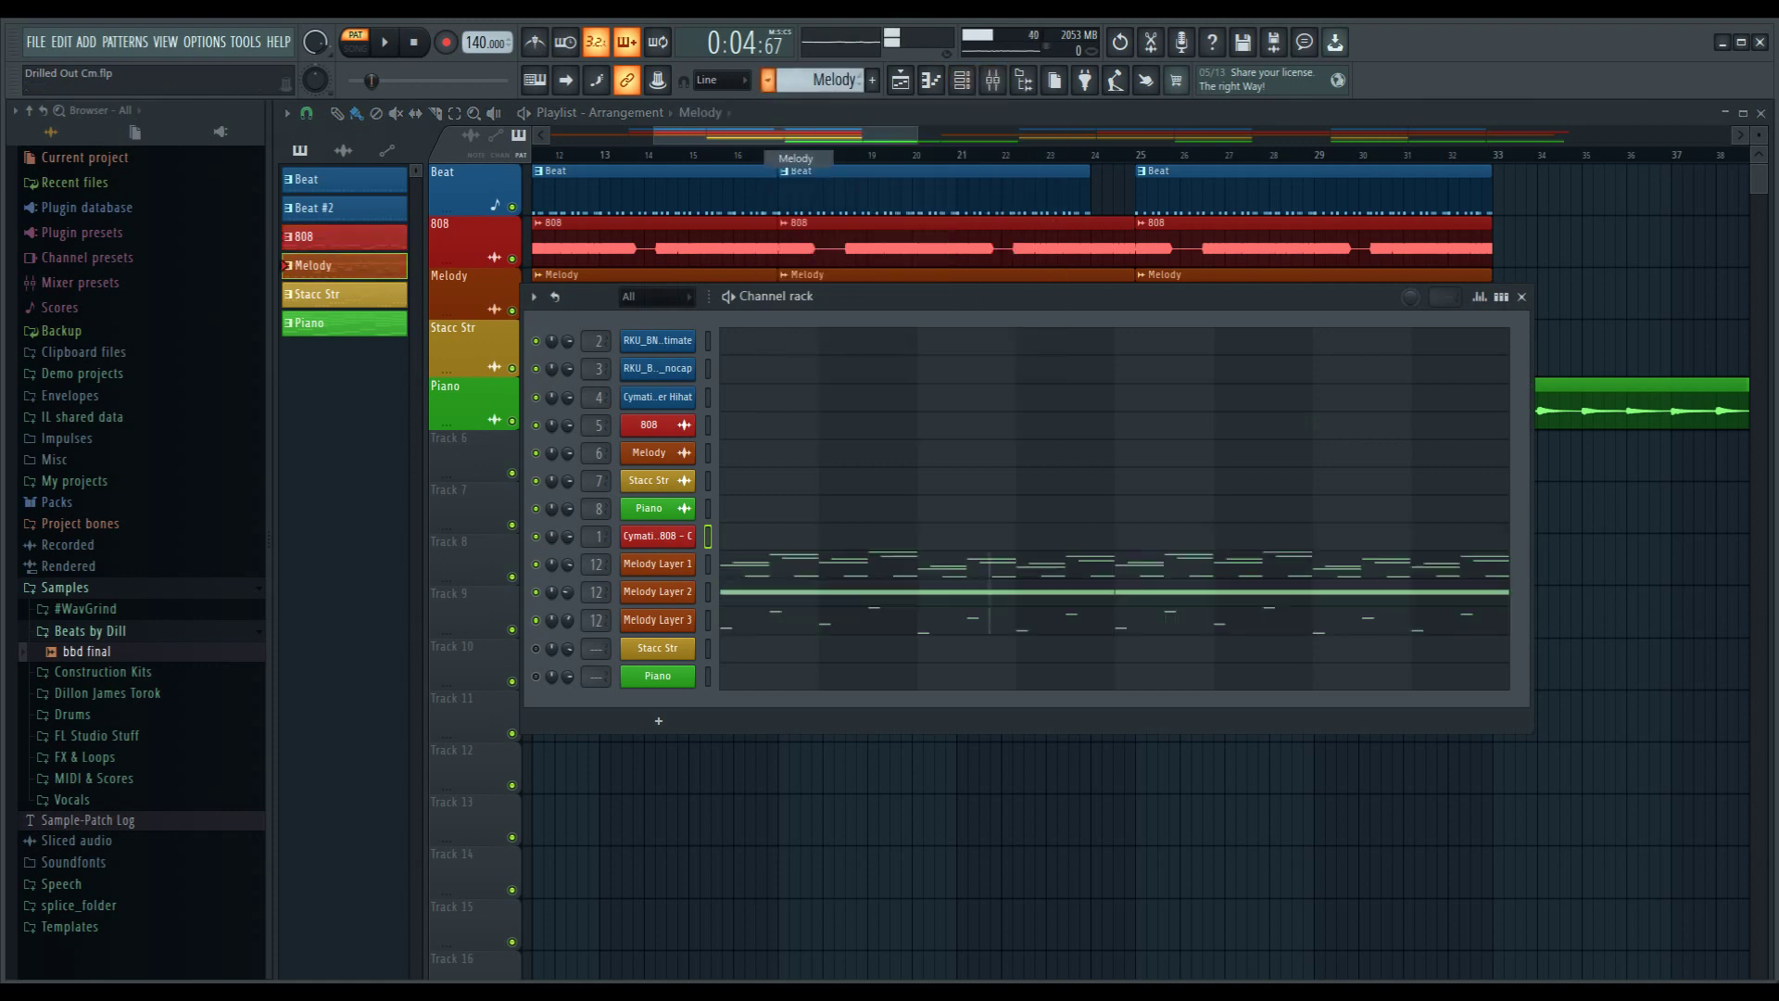
- Unmute Insert 12 in the mixer and return to the channel rack
left_click(992, 79)
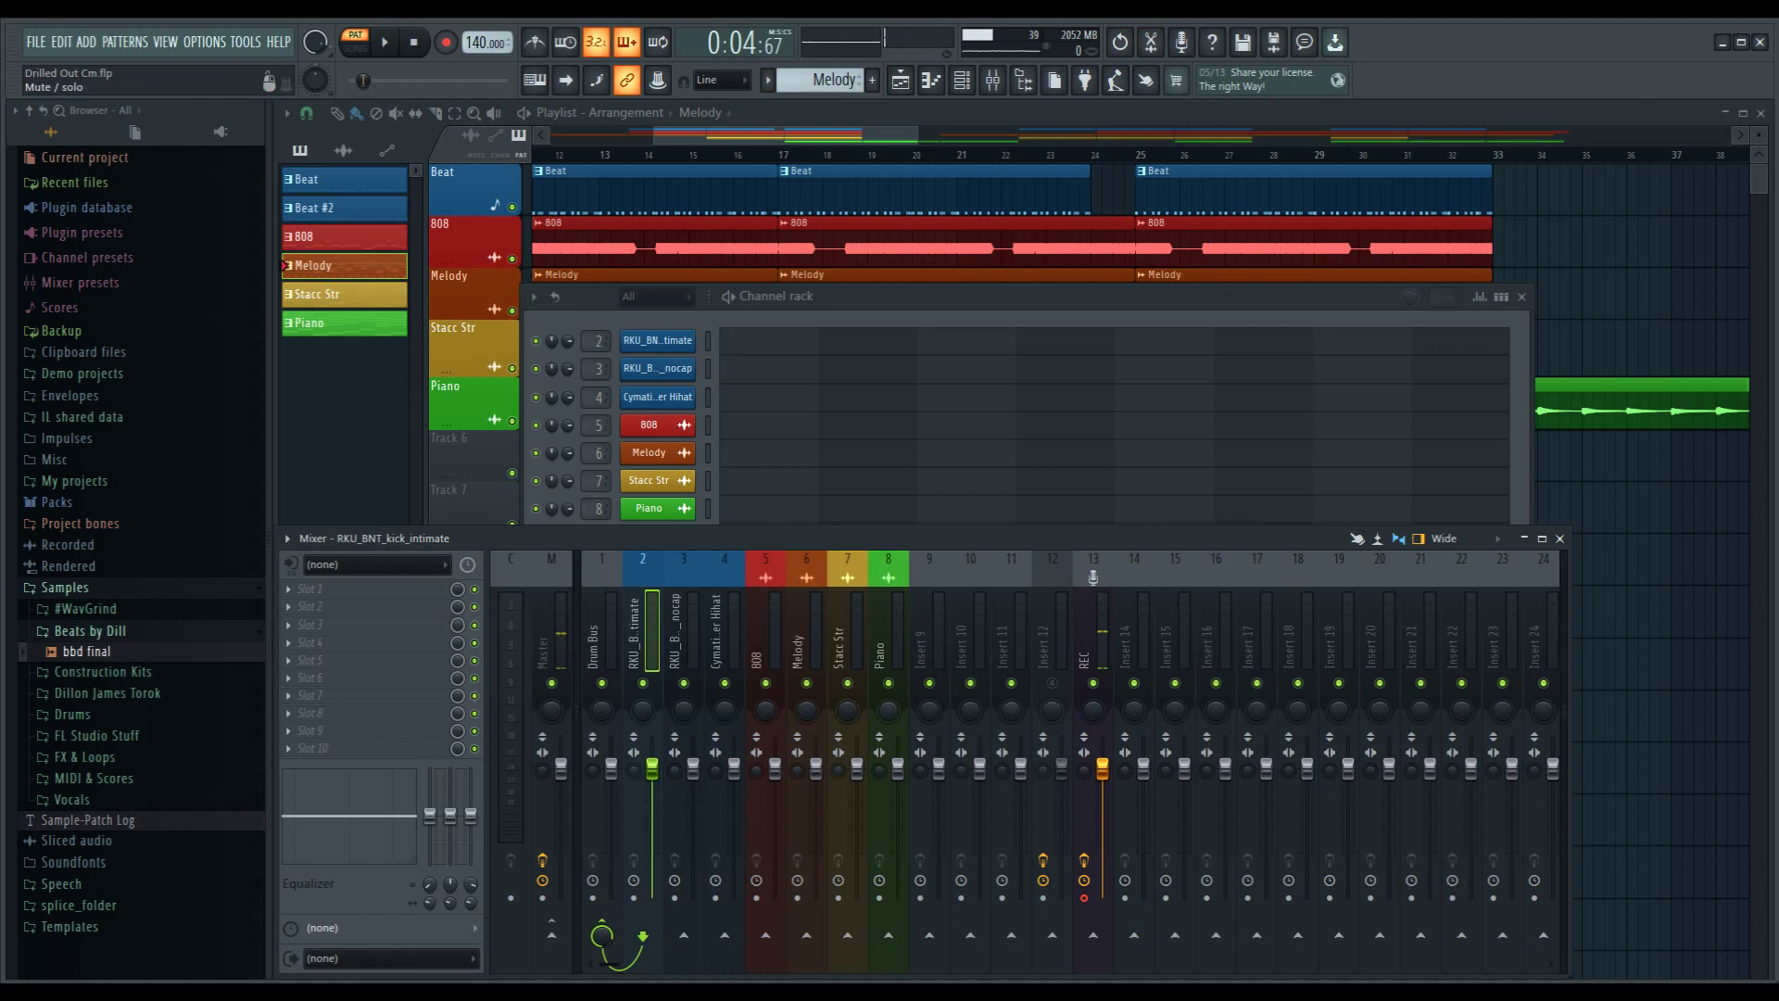
left_click(1051, 683)
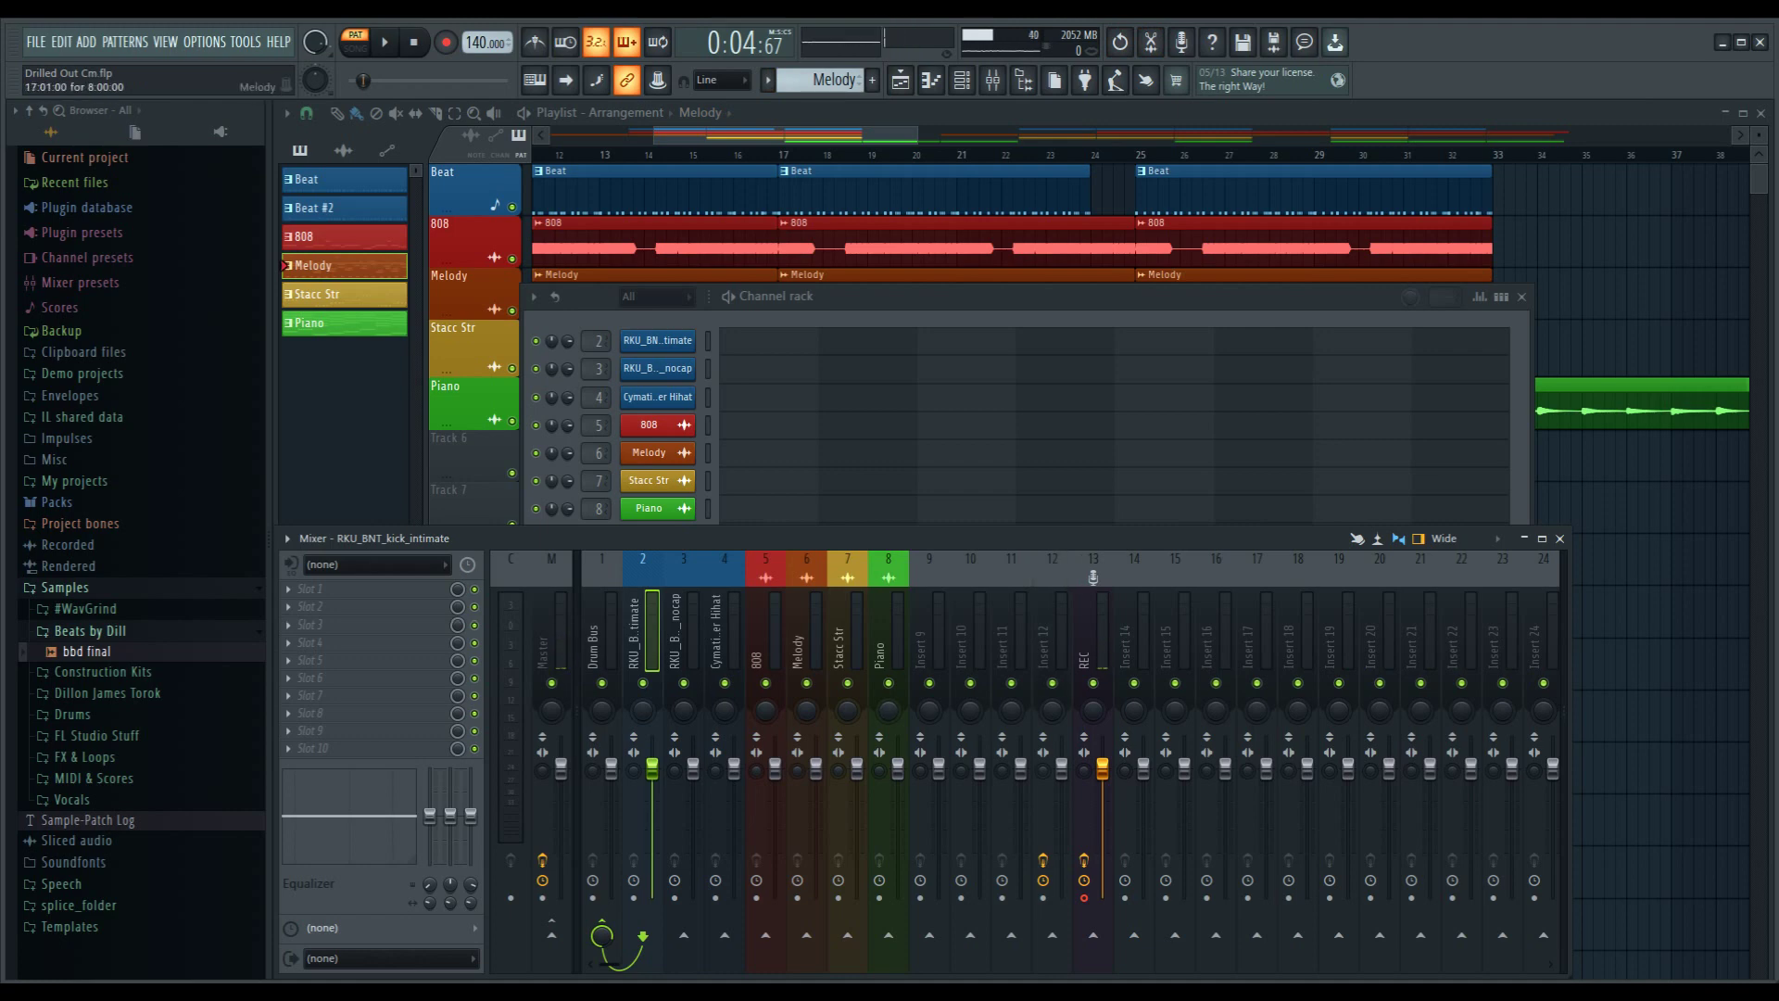
key("F6")
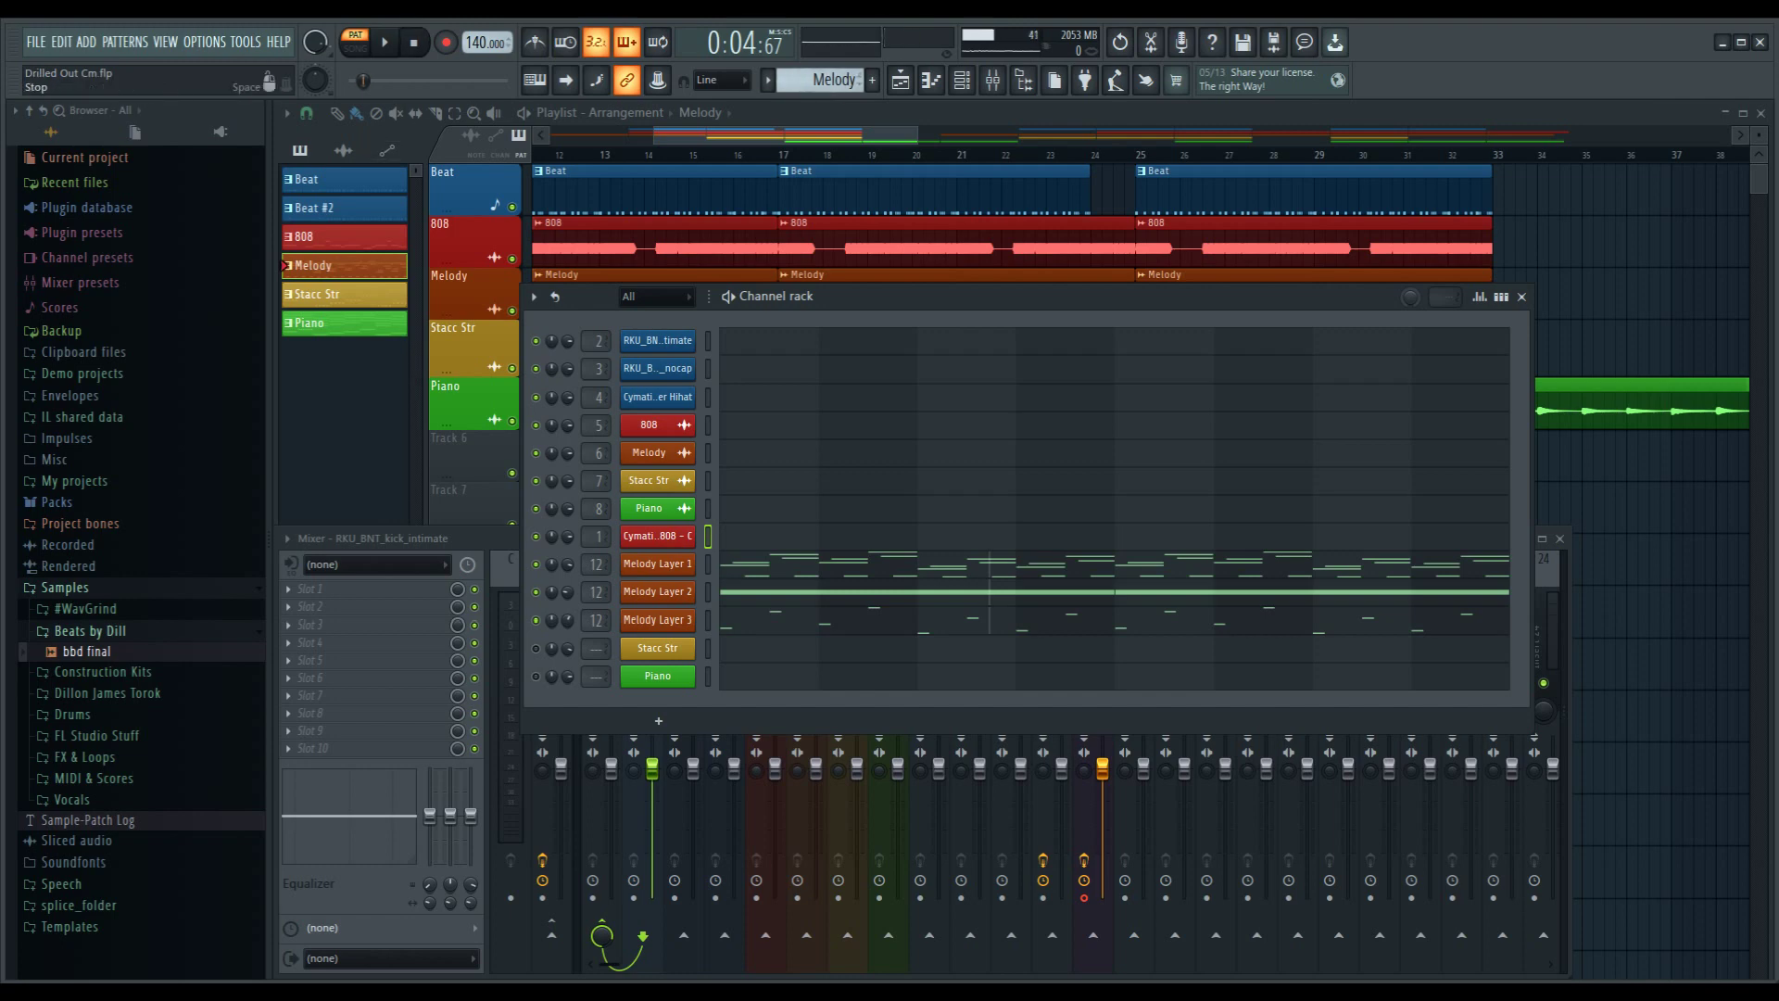
- Play the full Melody pattern from its start, and stop it back at the beginning
left_click(413, 41)
left_click(385, 42)
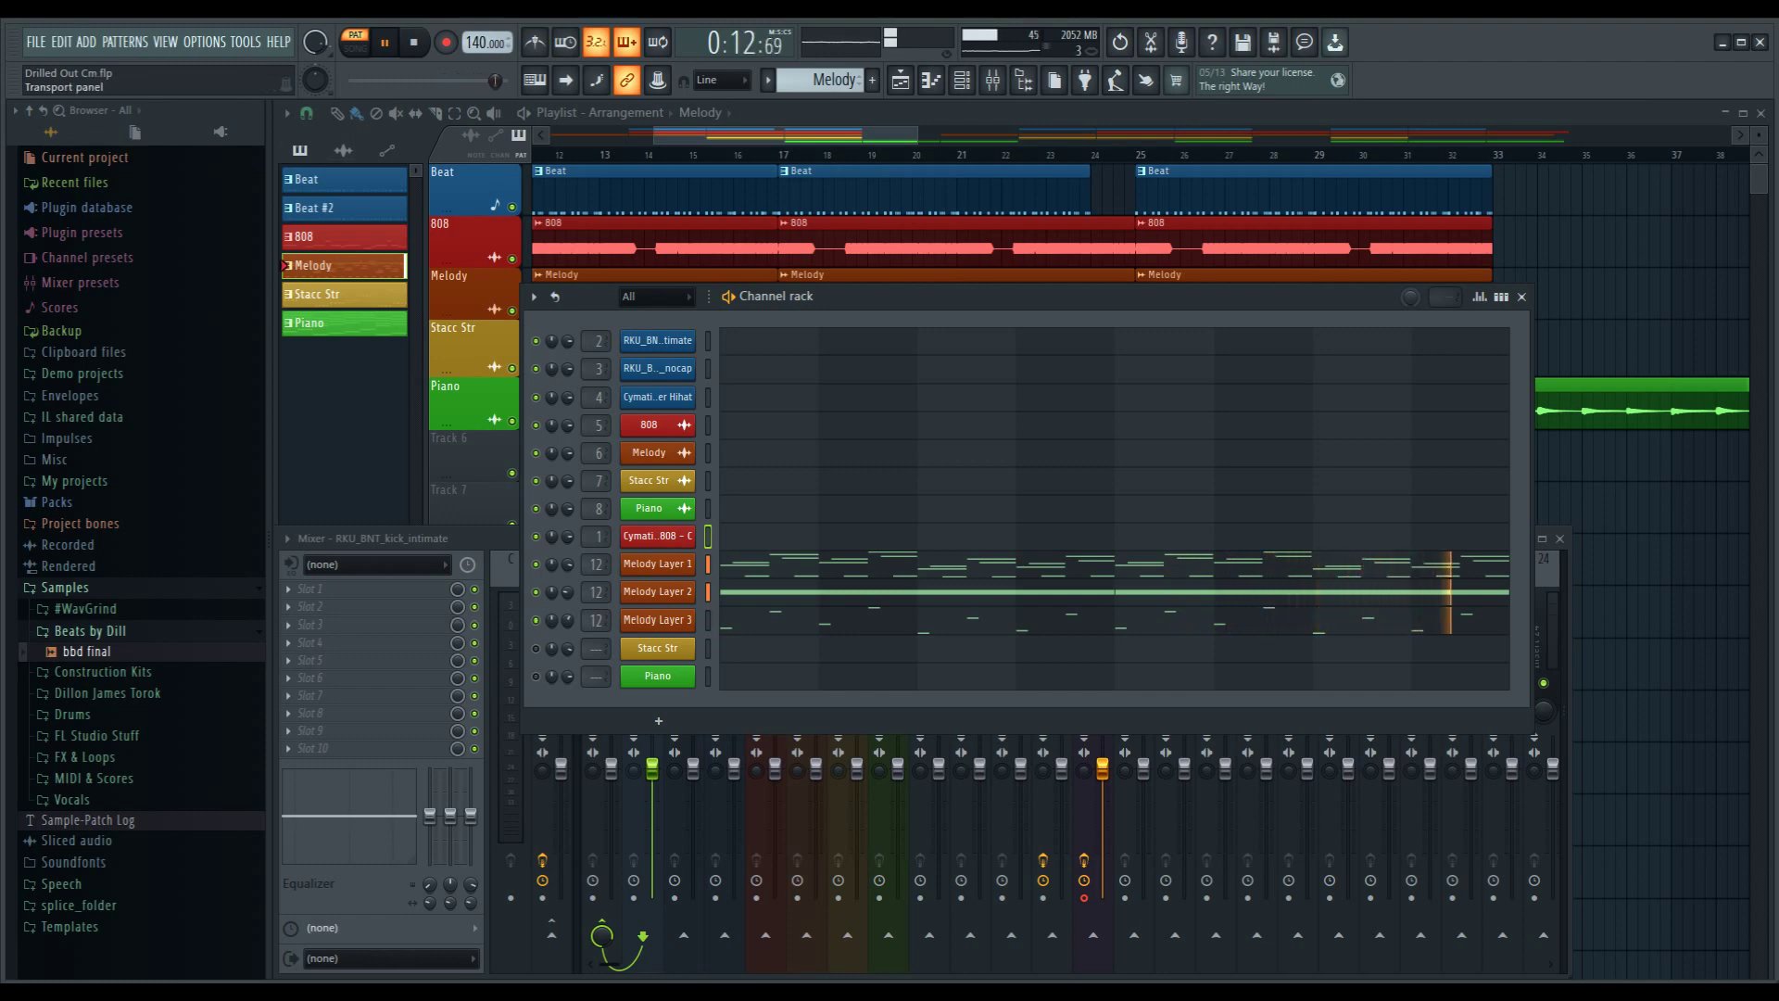
key("space")
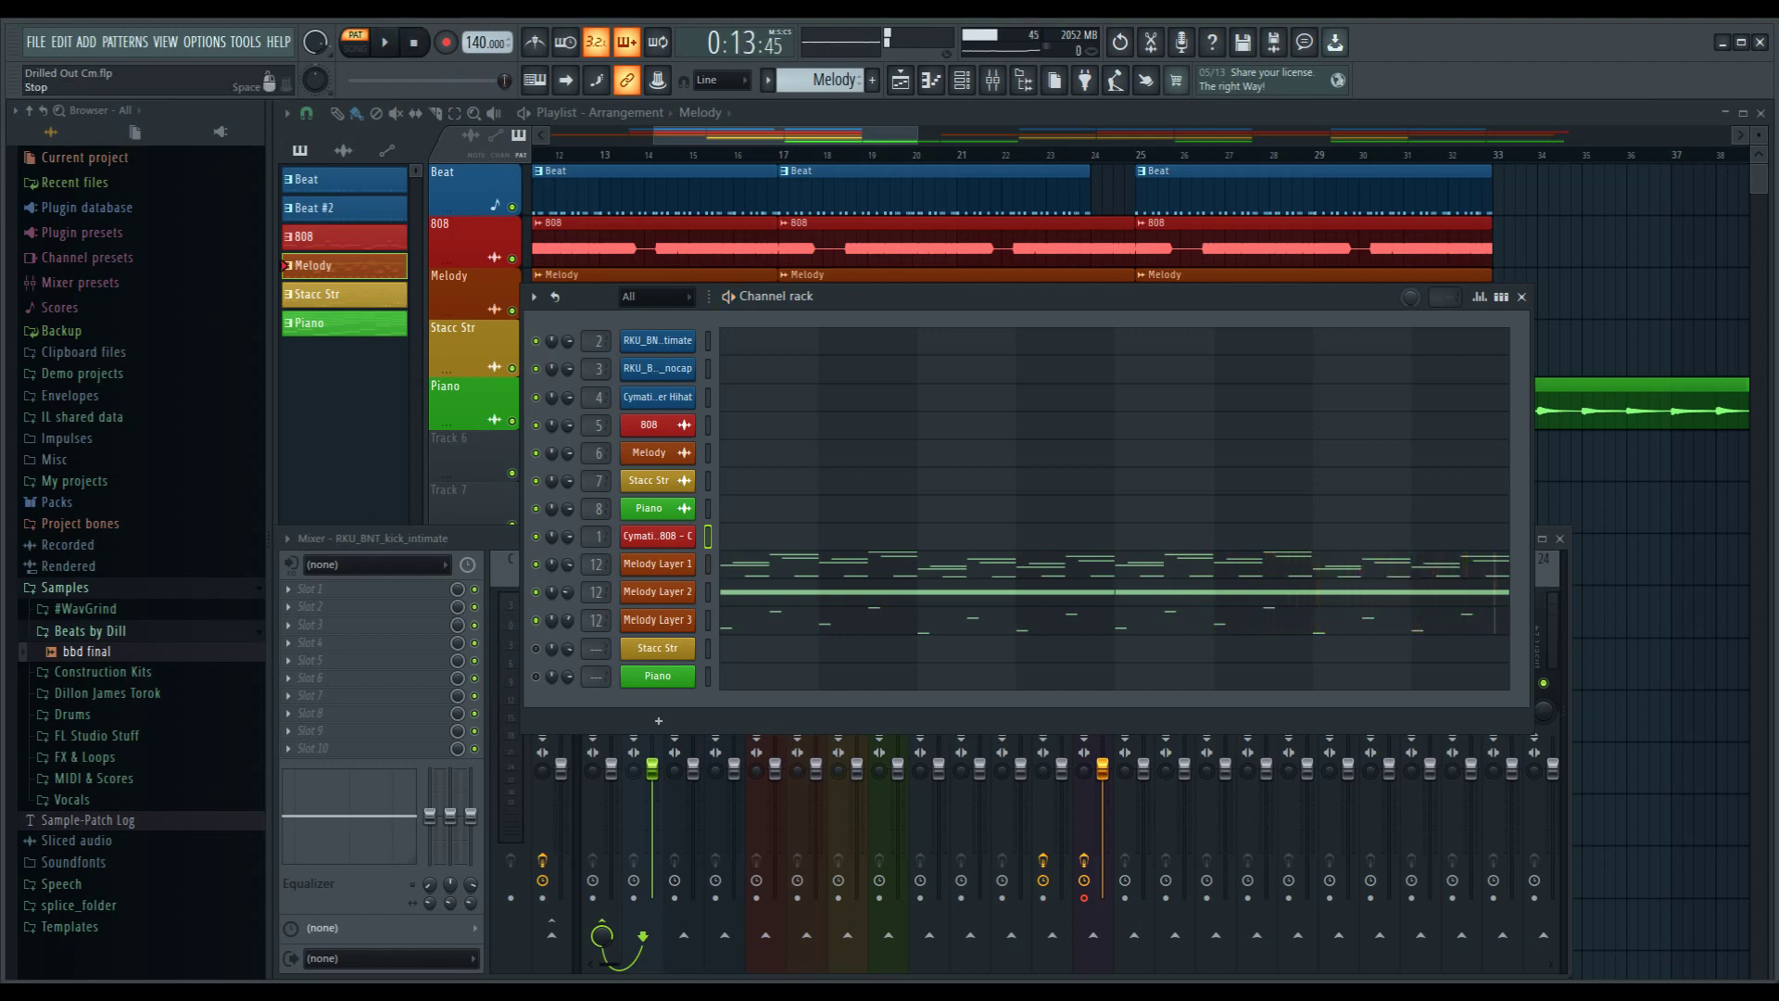
left_click(414, 43)
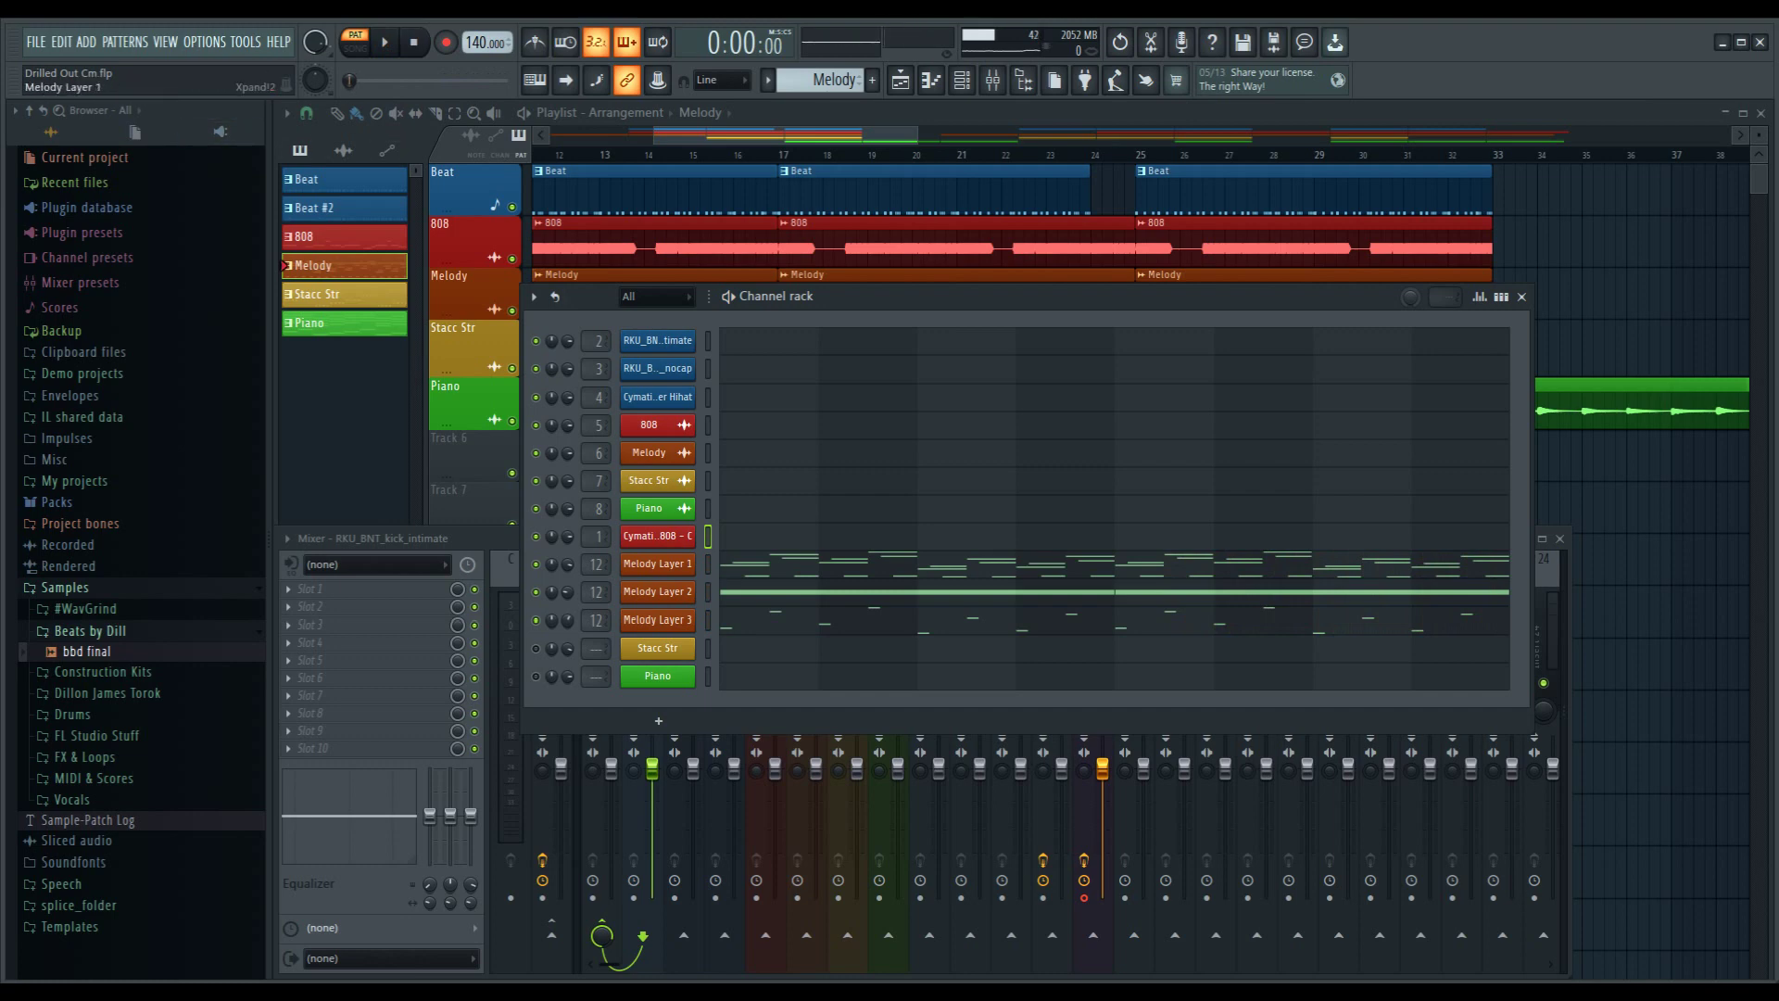
- Inspect the Xpand!2 preset of Melody Layer 1 and check the Melody Layer 2 notes in the piano roll
left_click(658, 564)
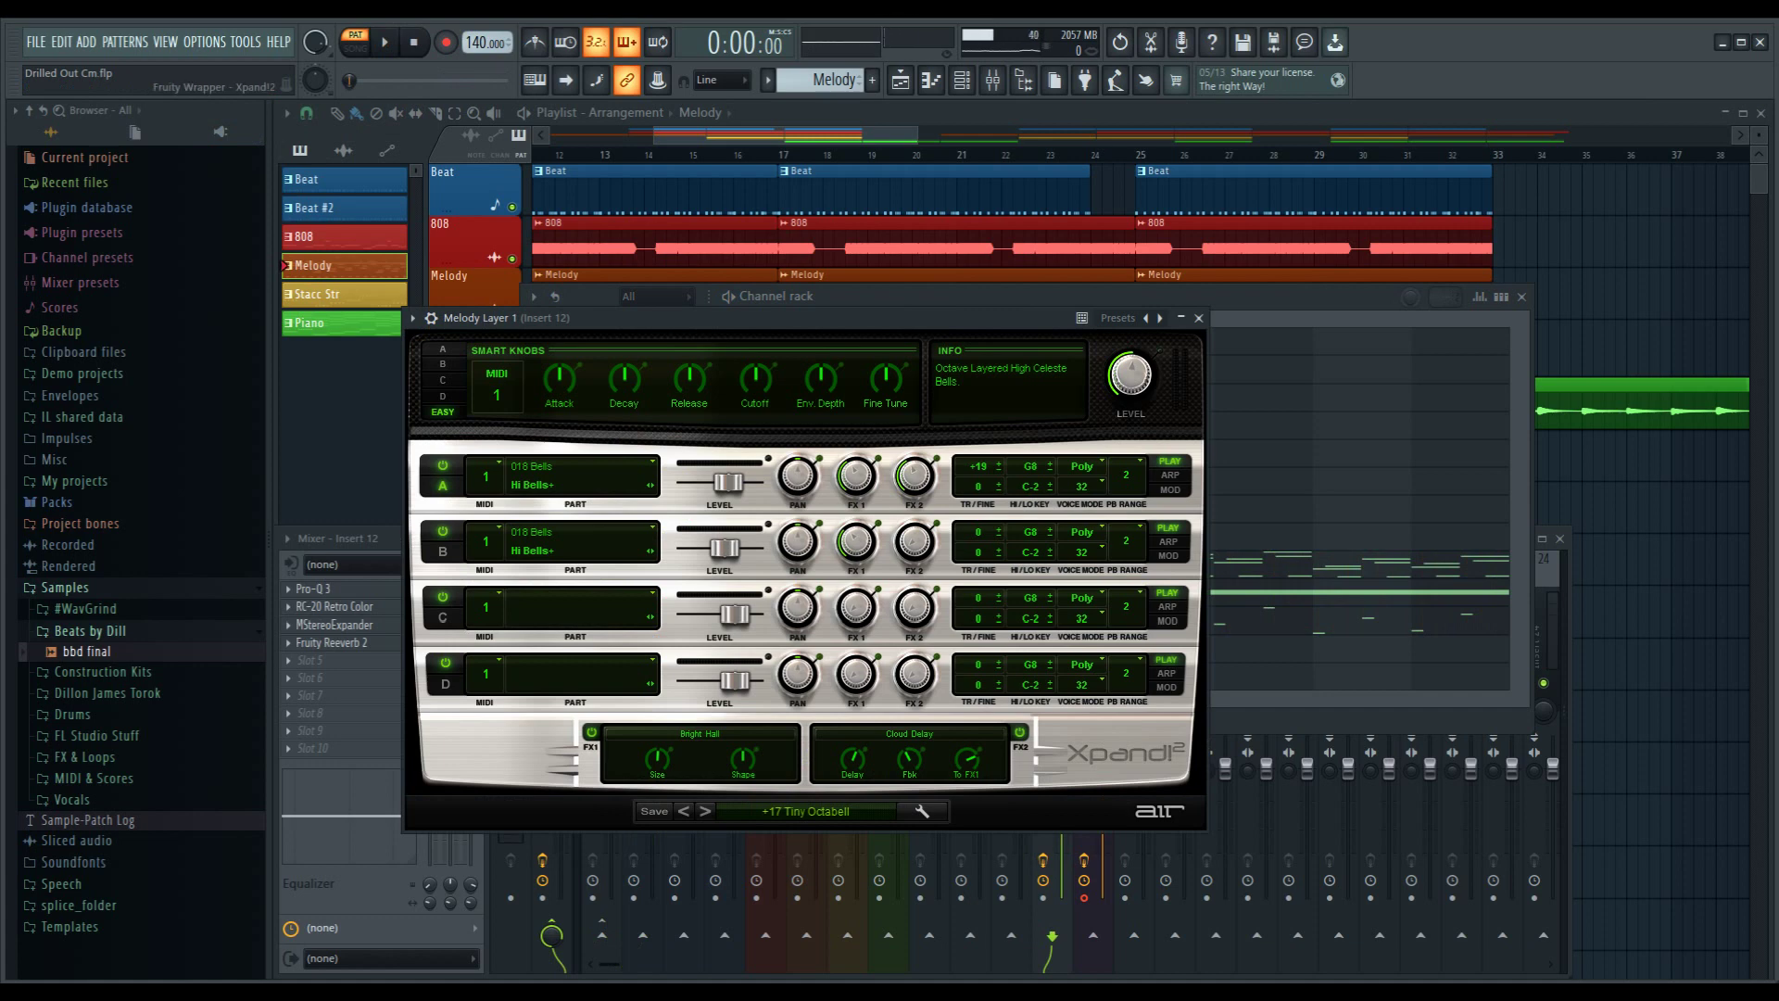
left_click(834, 297)
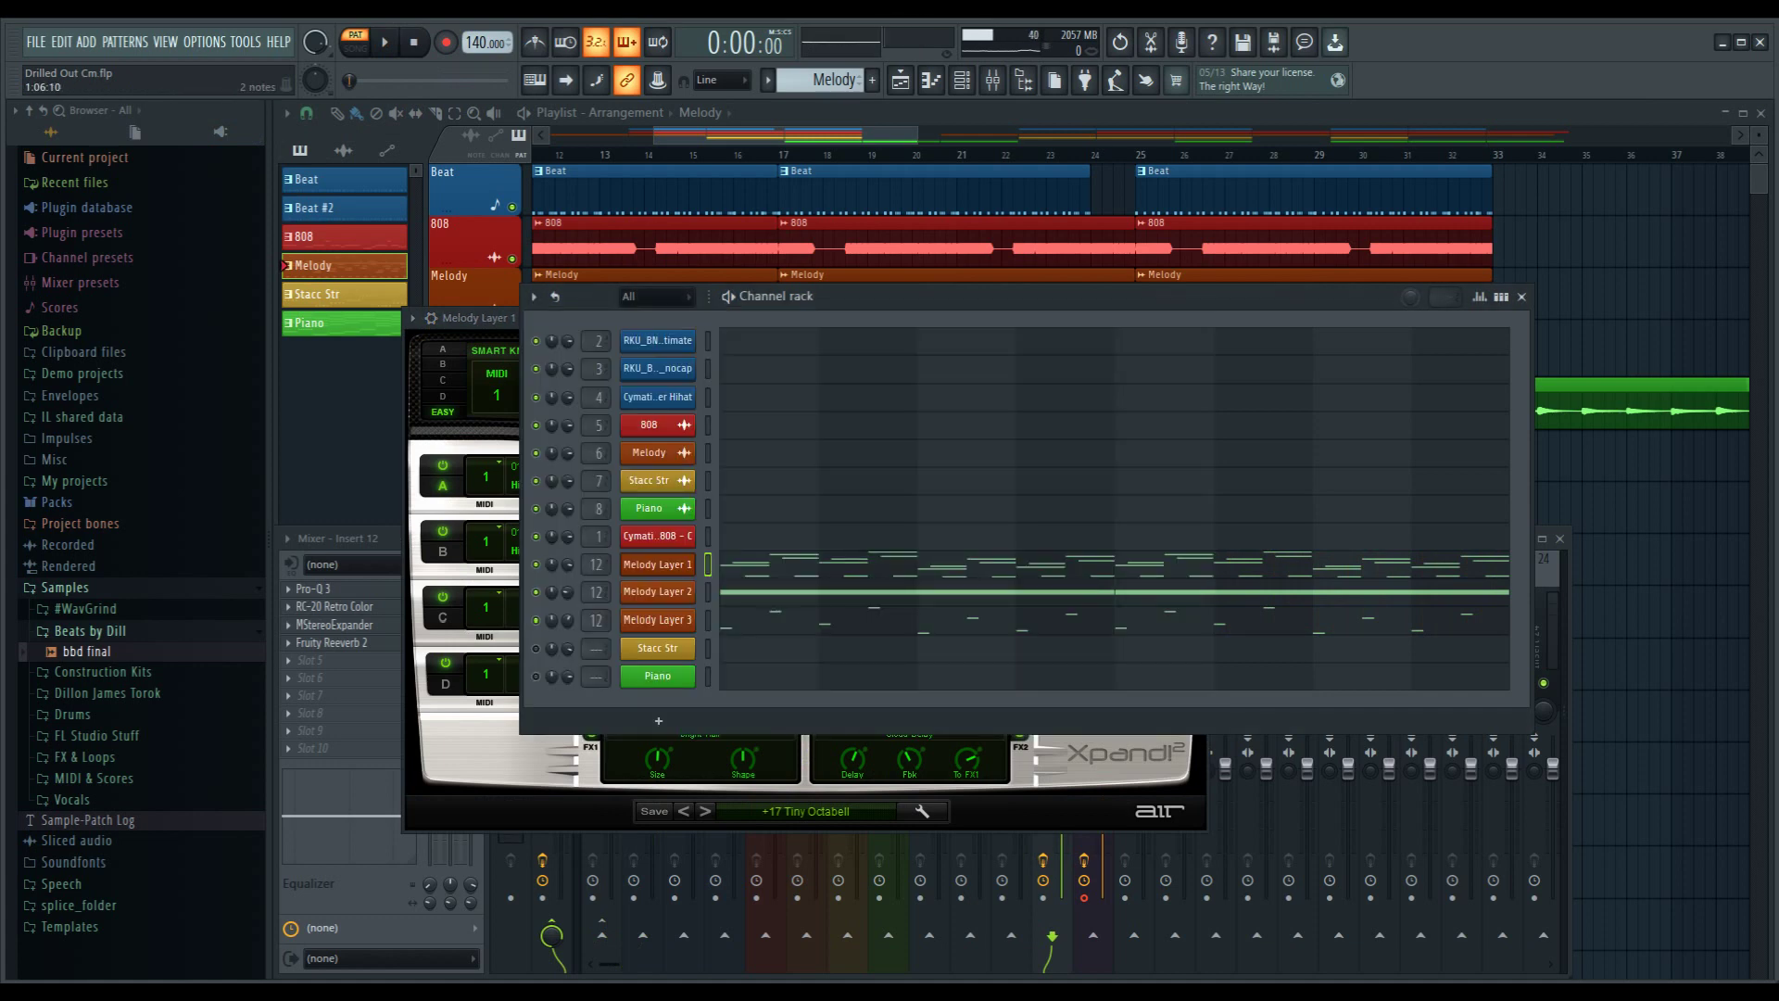
left_click(927, 591)
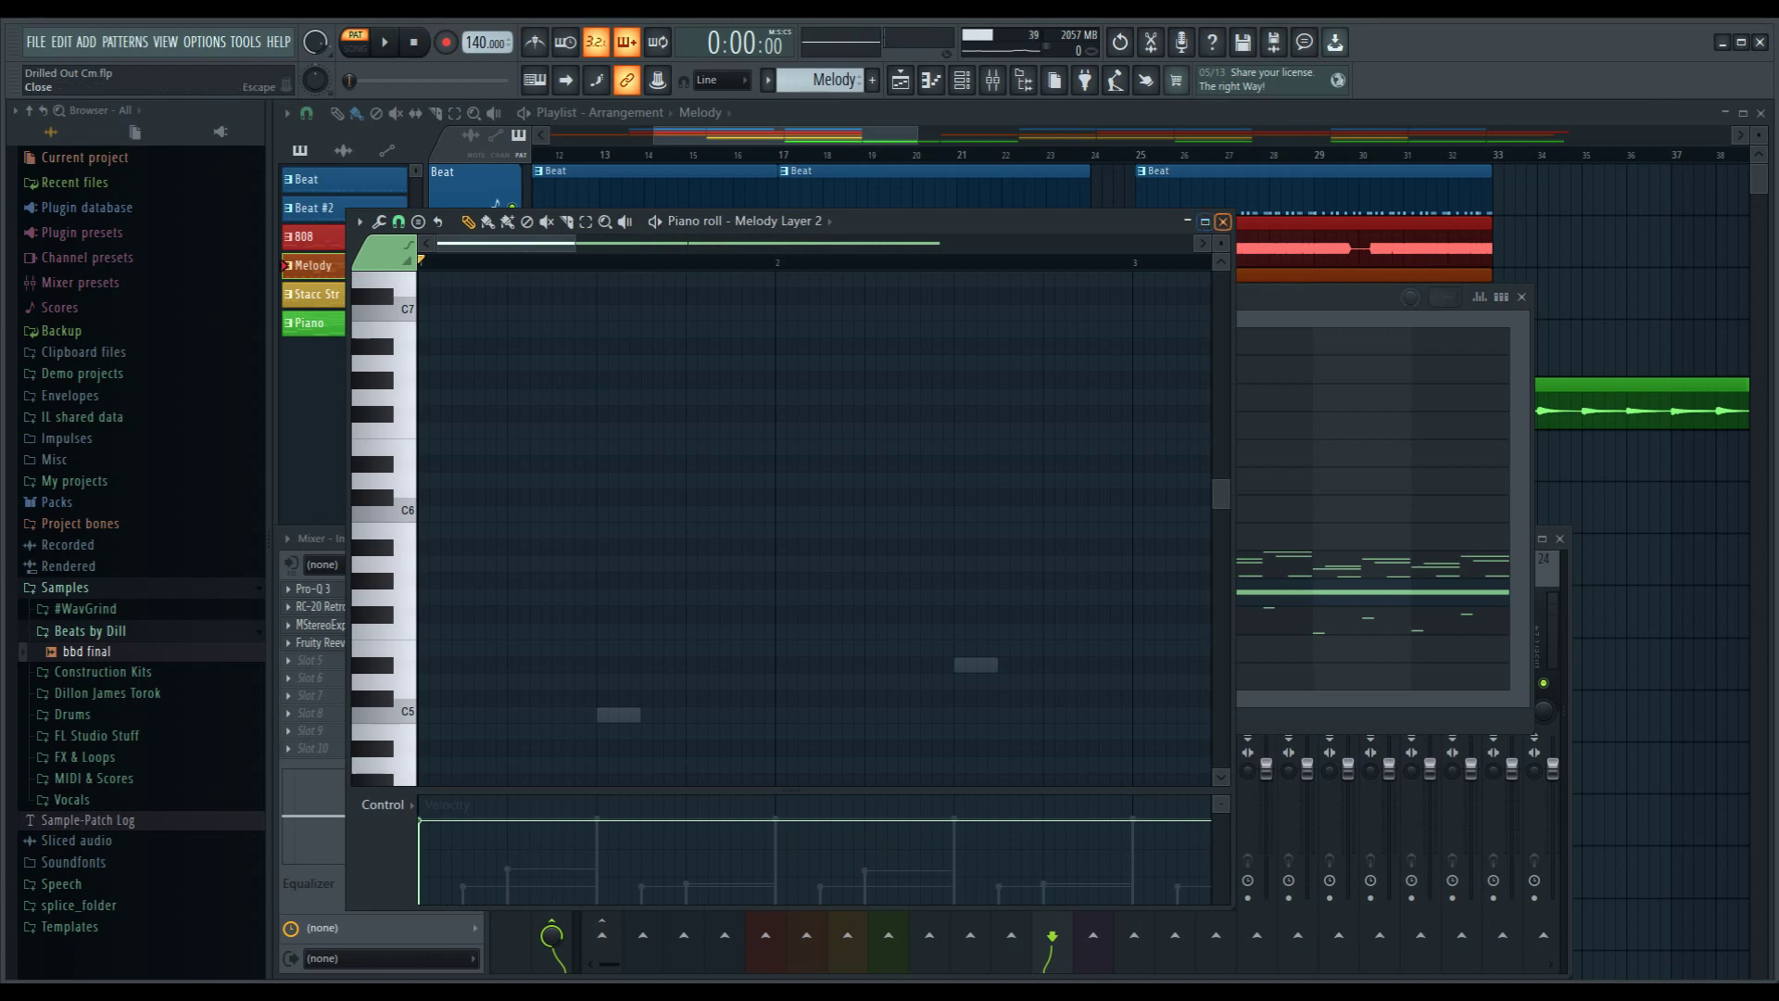
left_click(1223, 222)
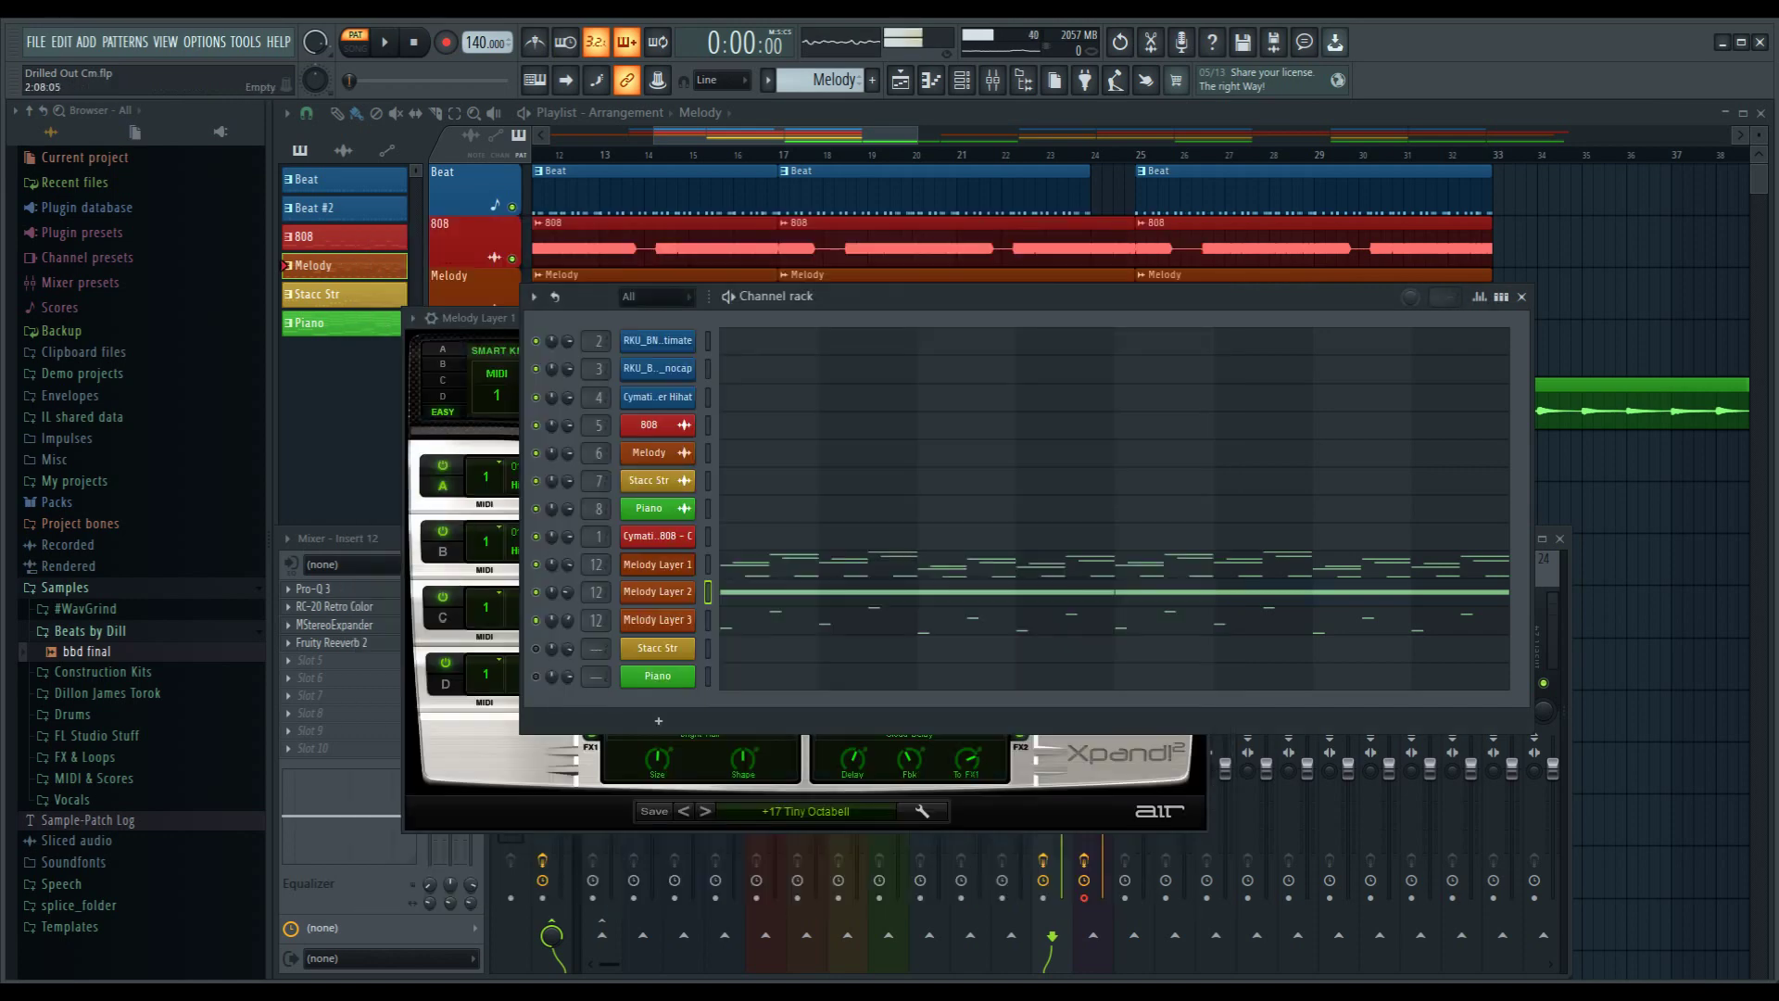
- Inspect the Xpand!2 presets of Melody Layer 2 and Melody Layer 3, closing each plugin window
left_click(657, 591)
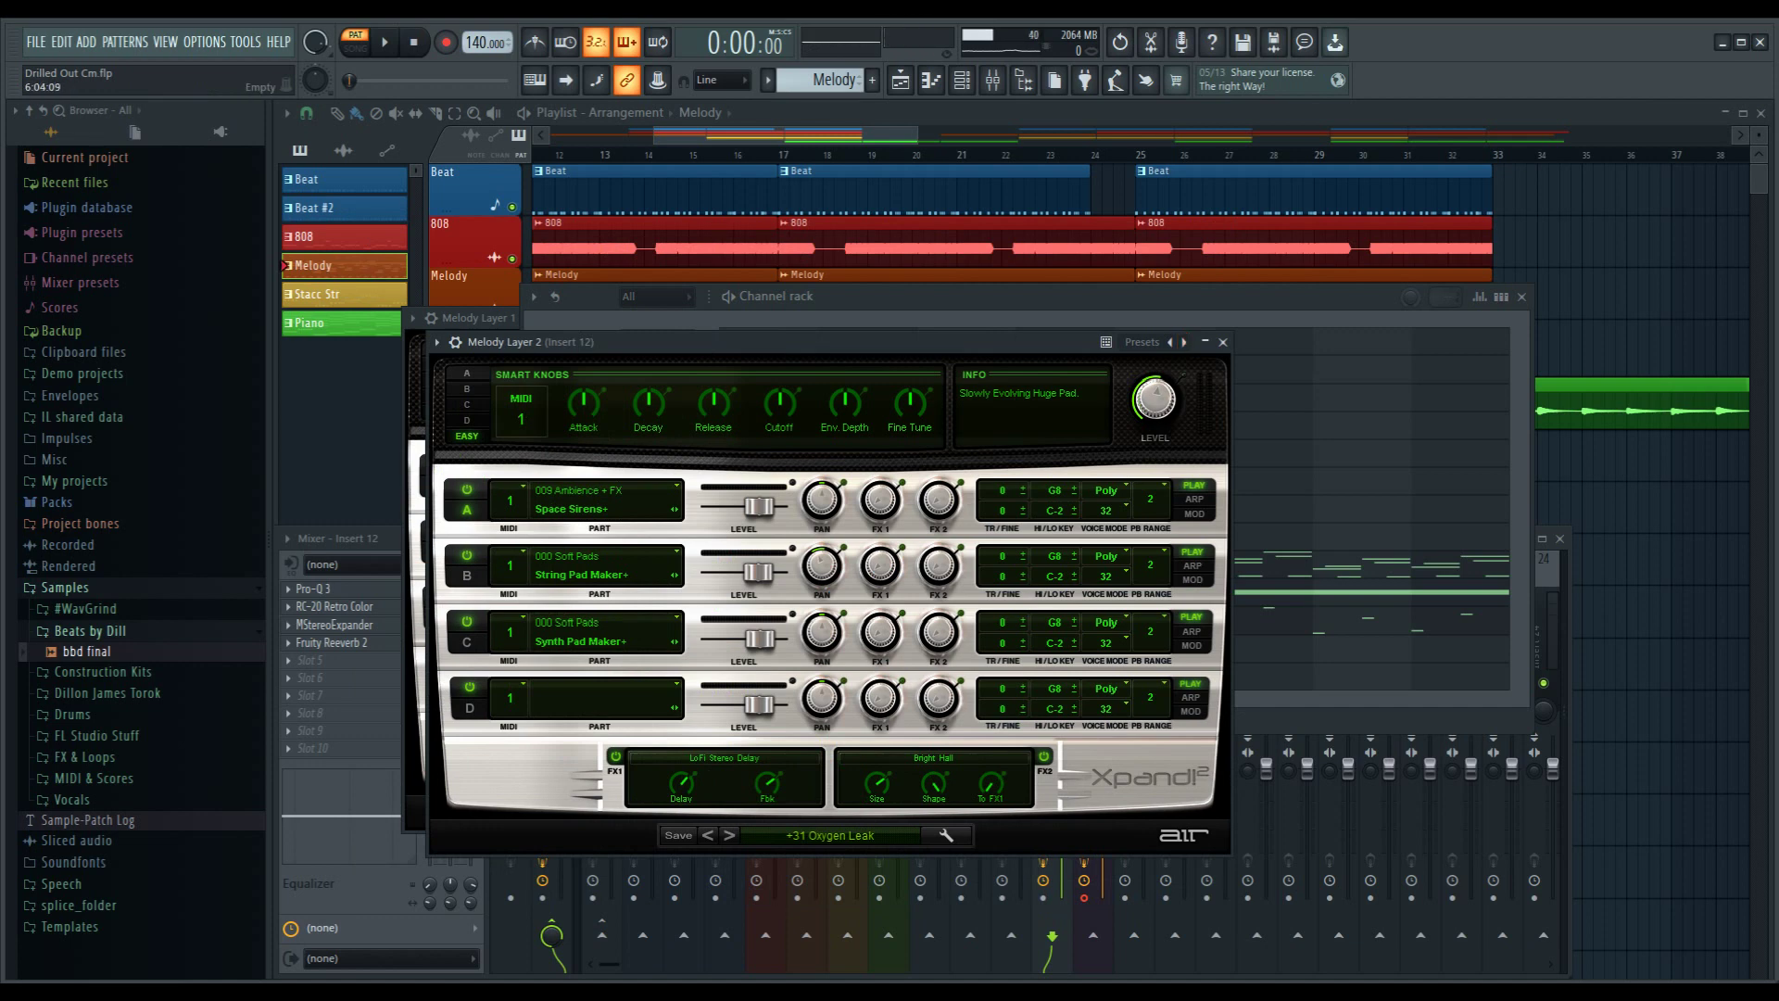
left_click(1223, 342)
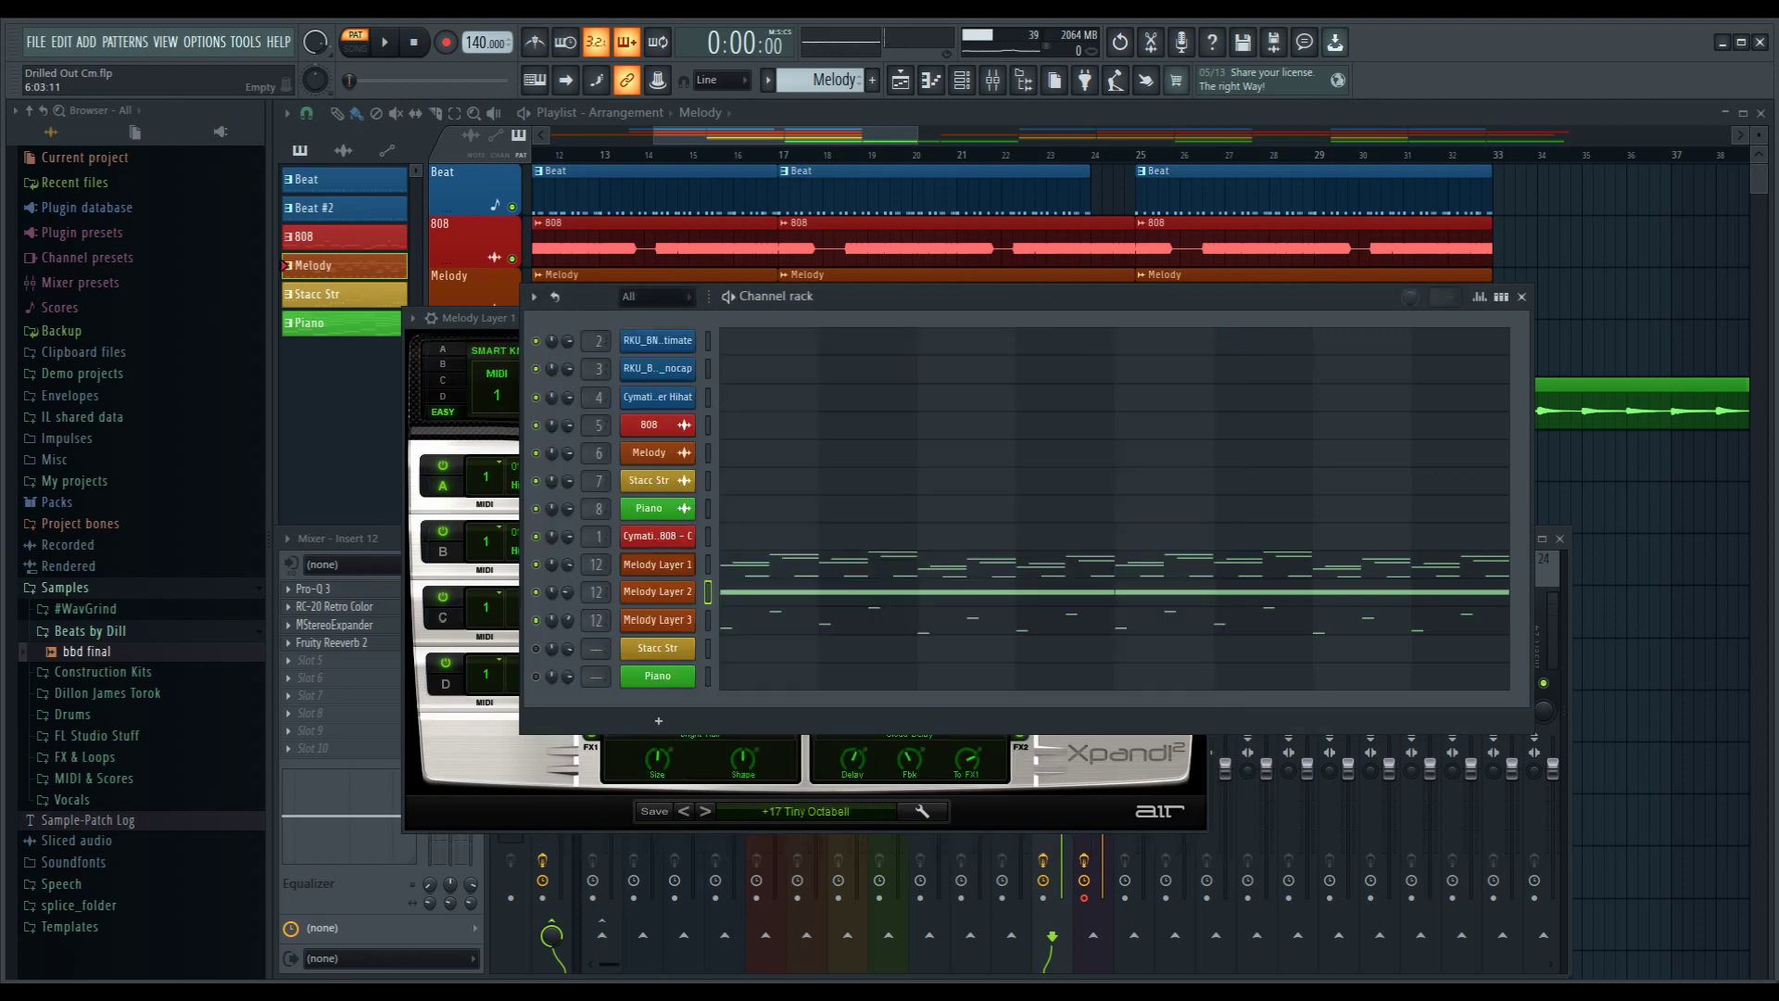
left_click(657, 620)
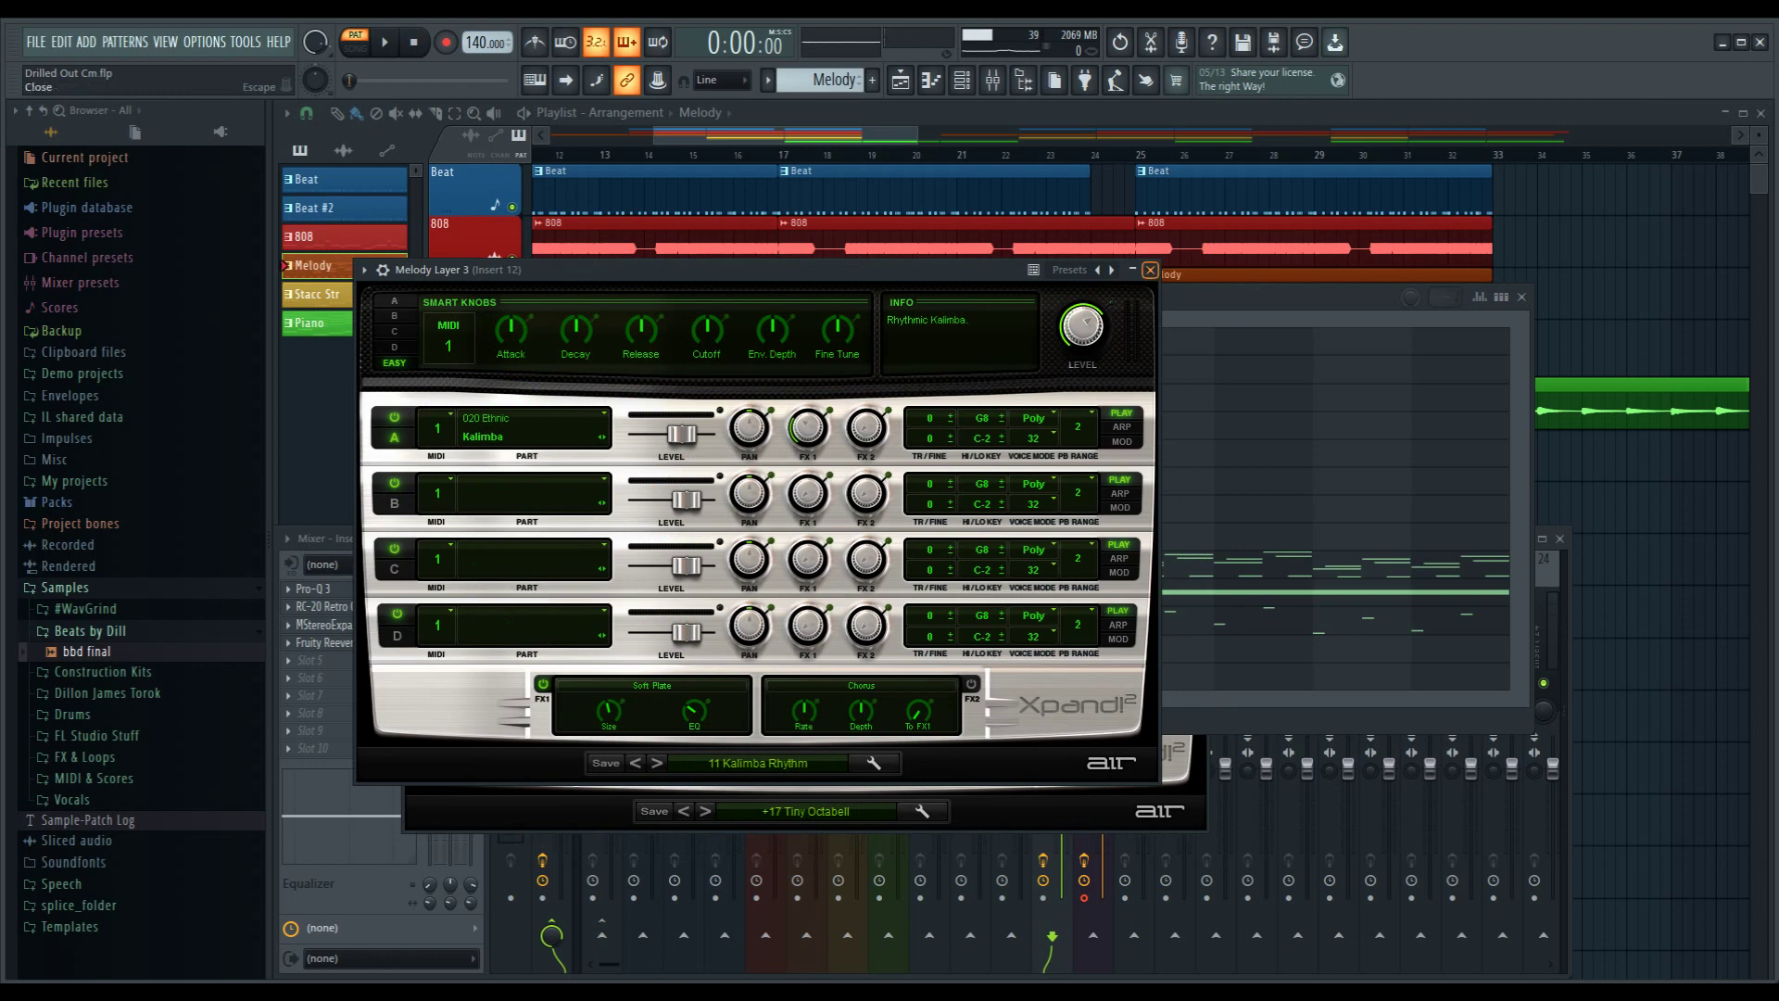
left_click(1150, 270)
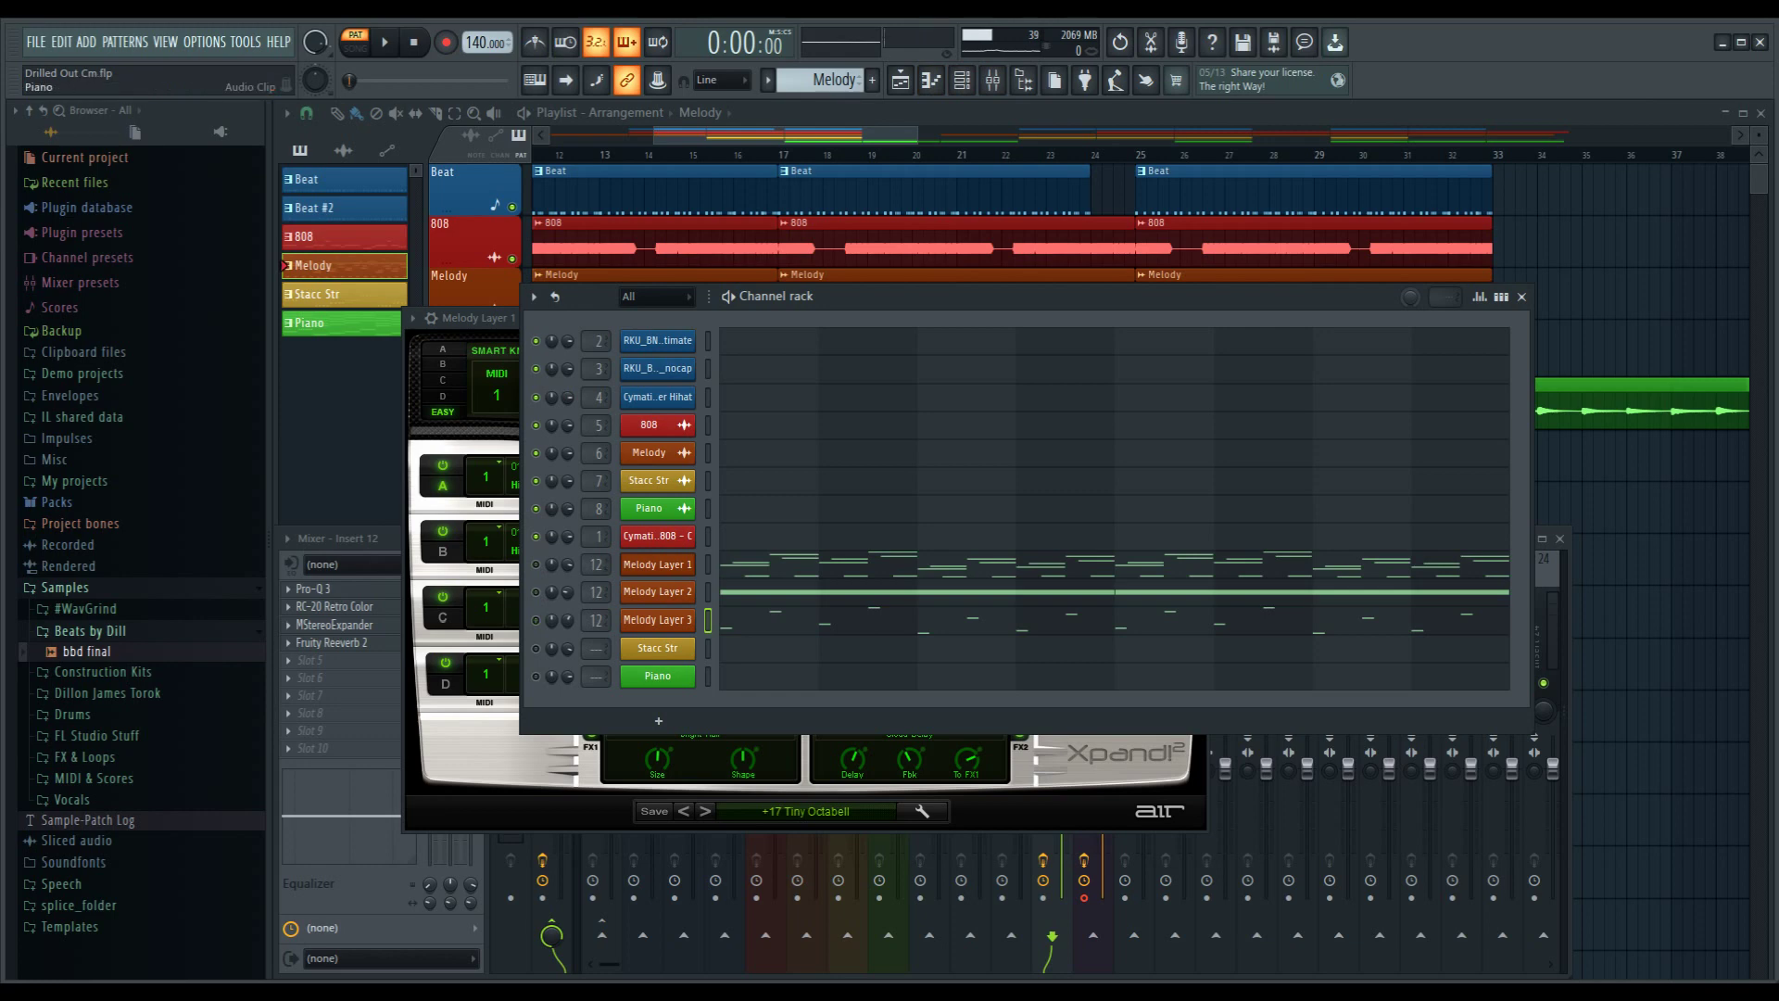
- Audition Melody Layers 1, 2 and 3 one at a time with the others muted, and finish by playing all three together
key("space")
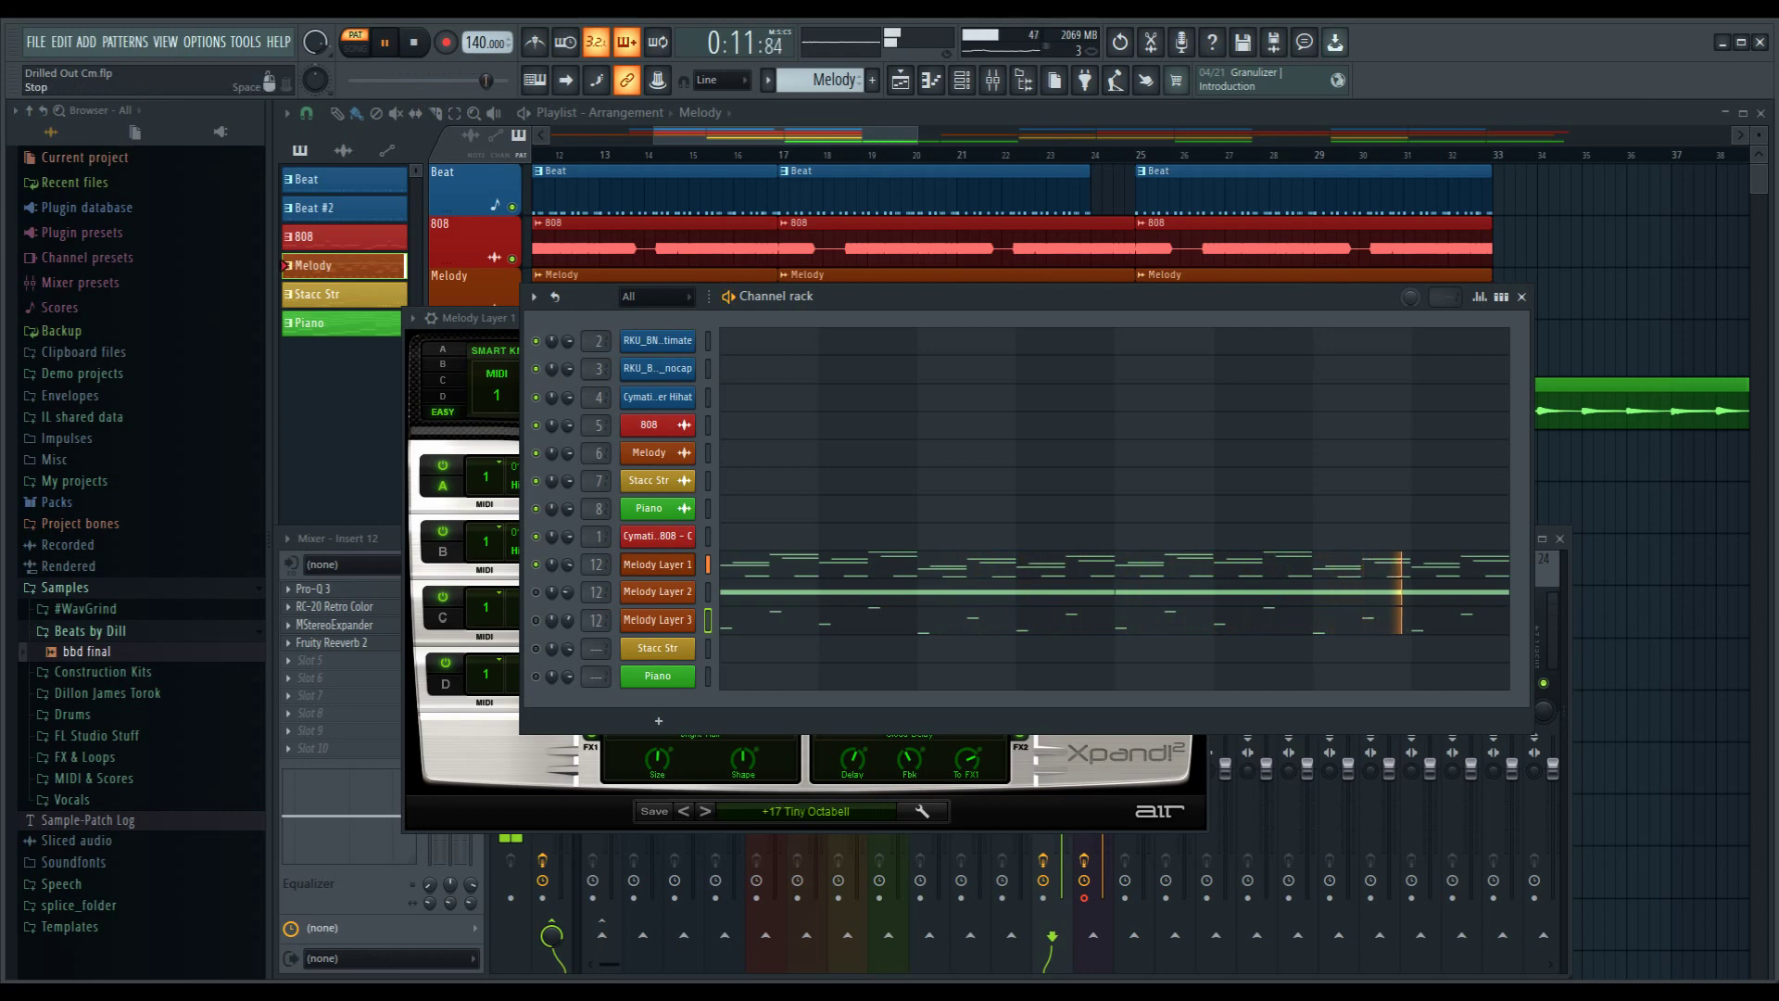
key("space")
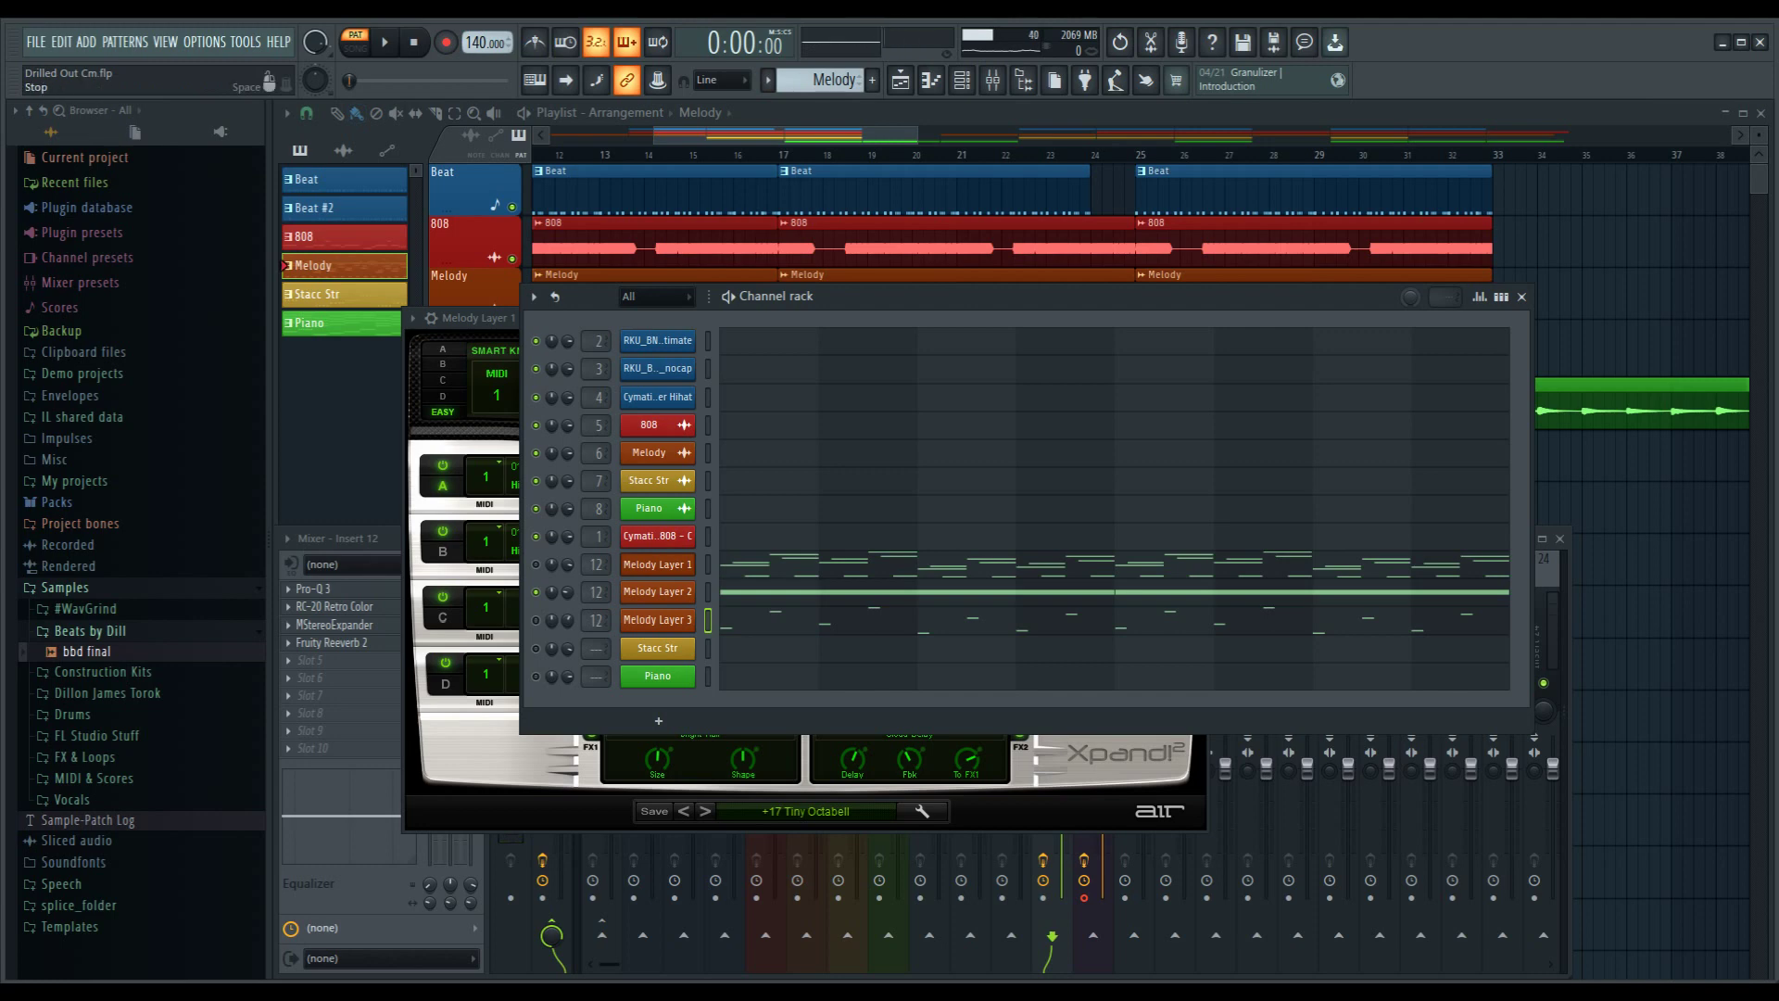
key("space")
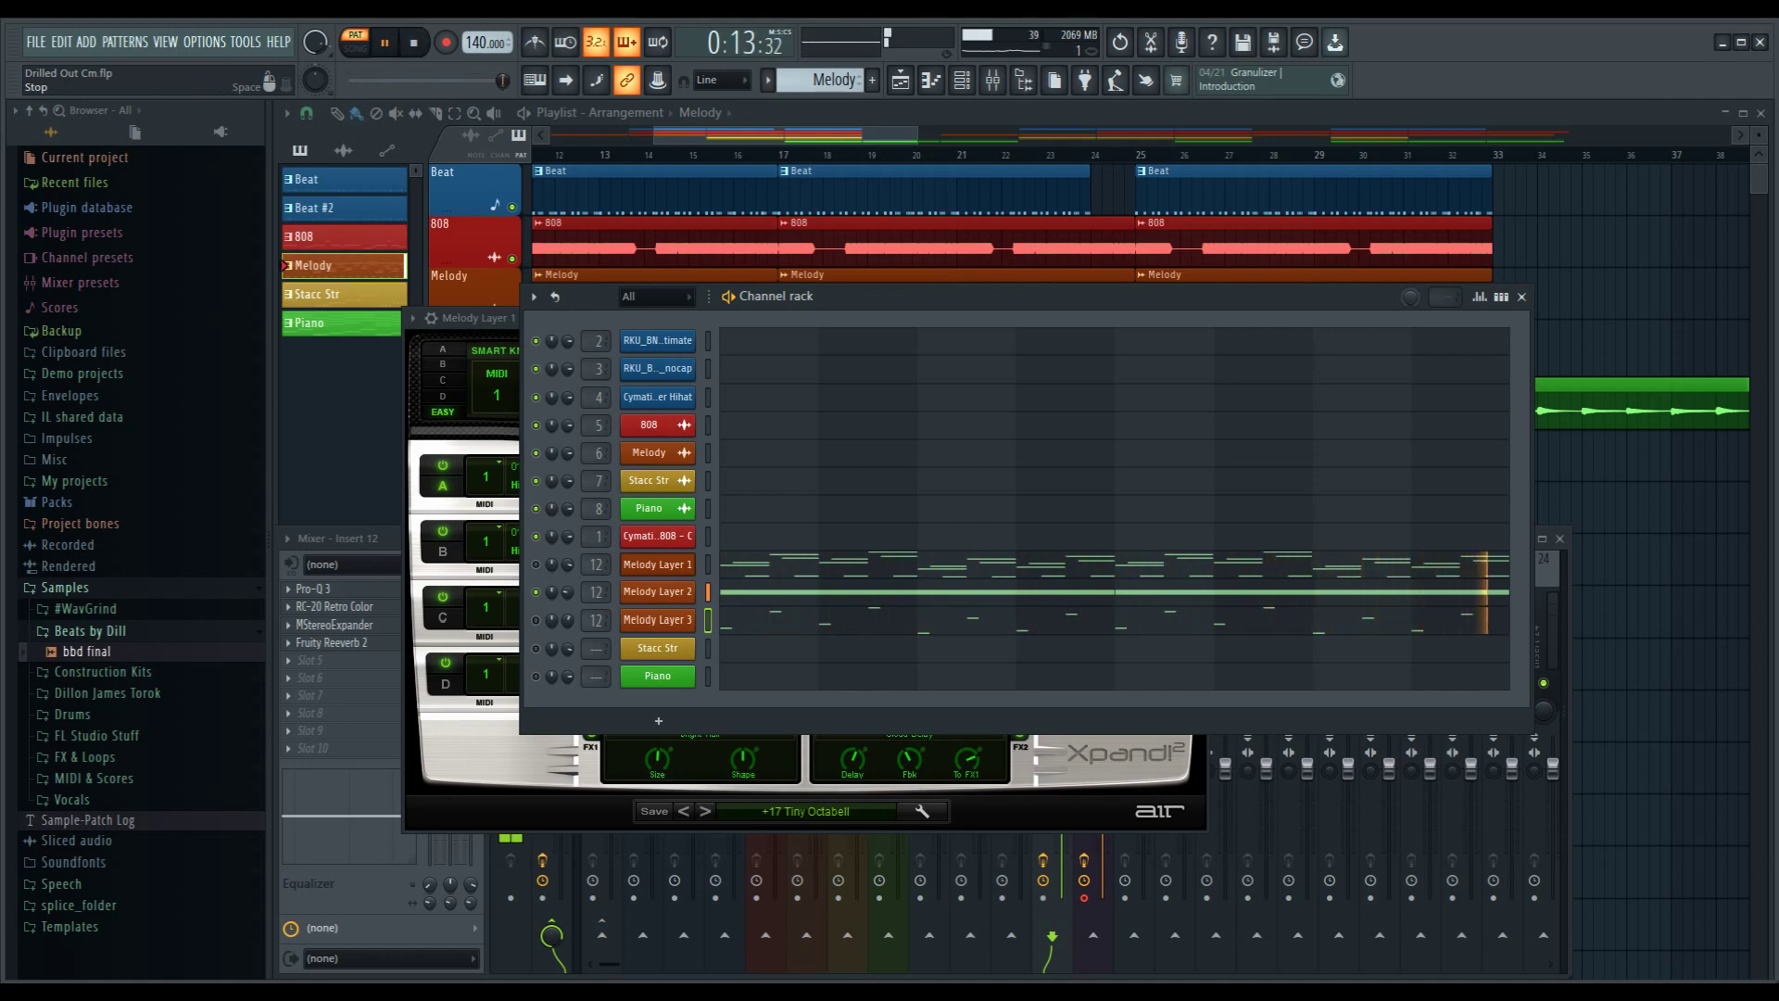
key("space")
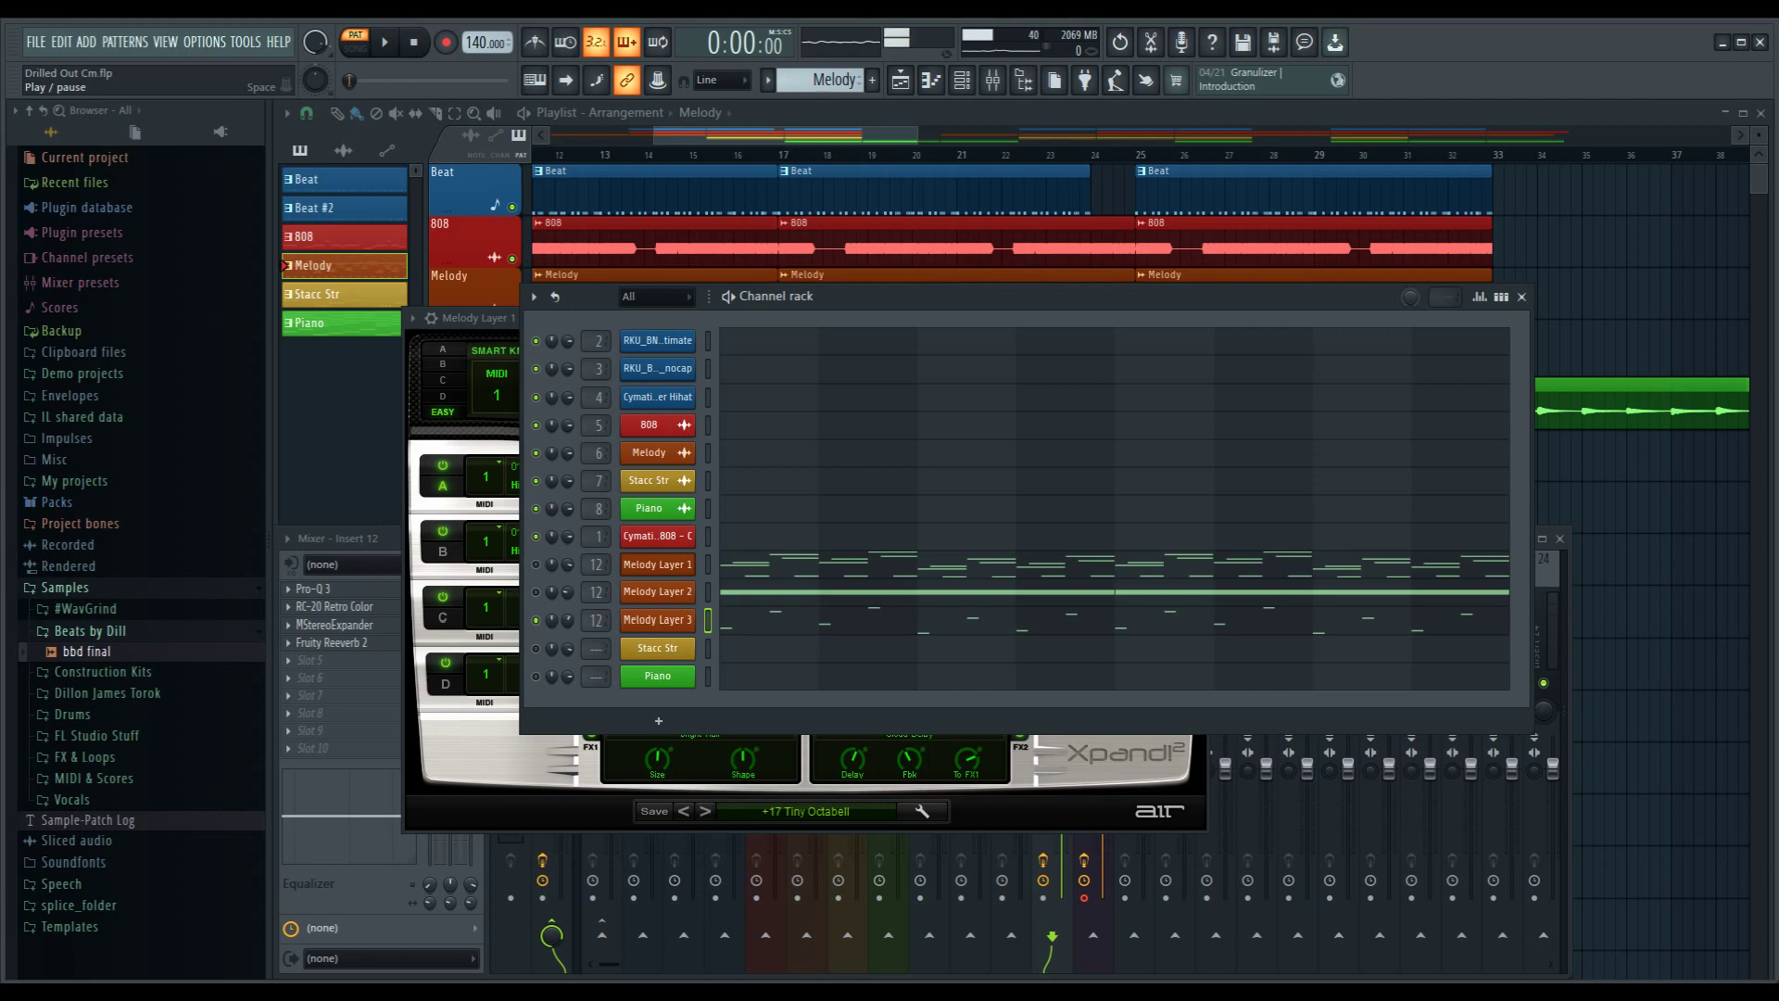
key("space")
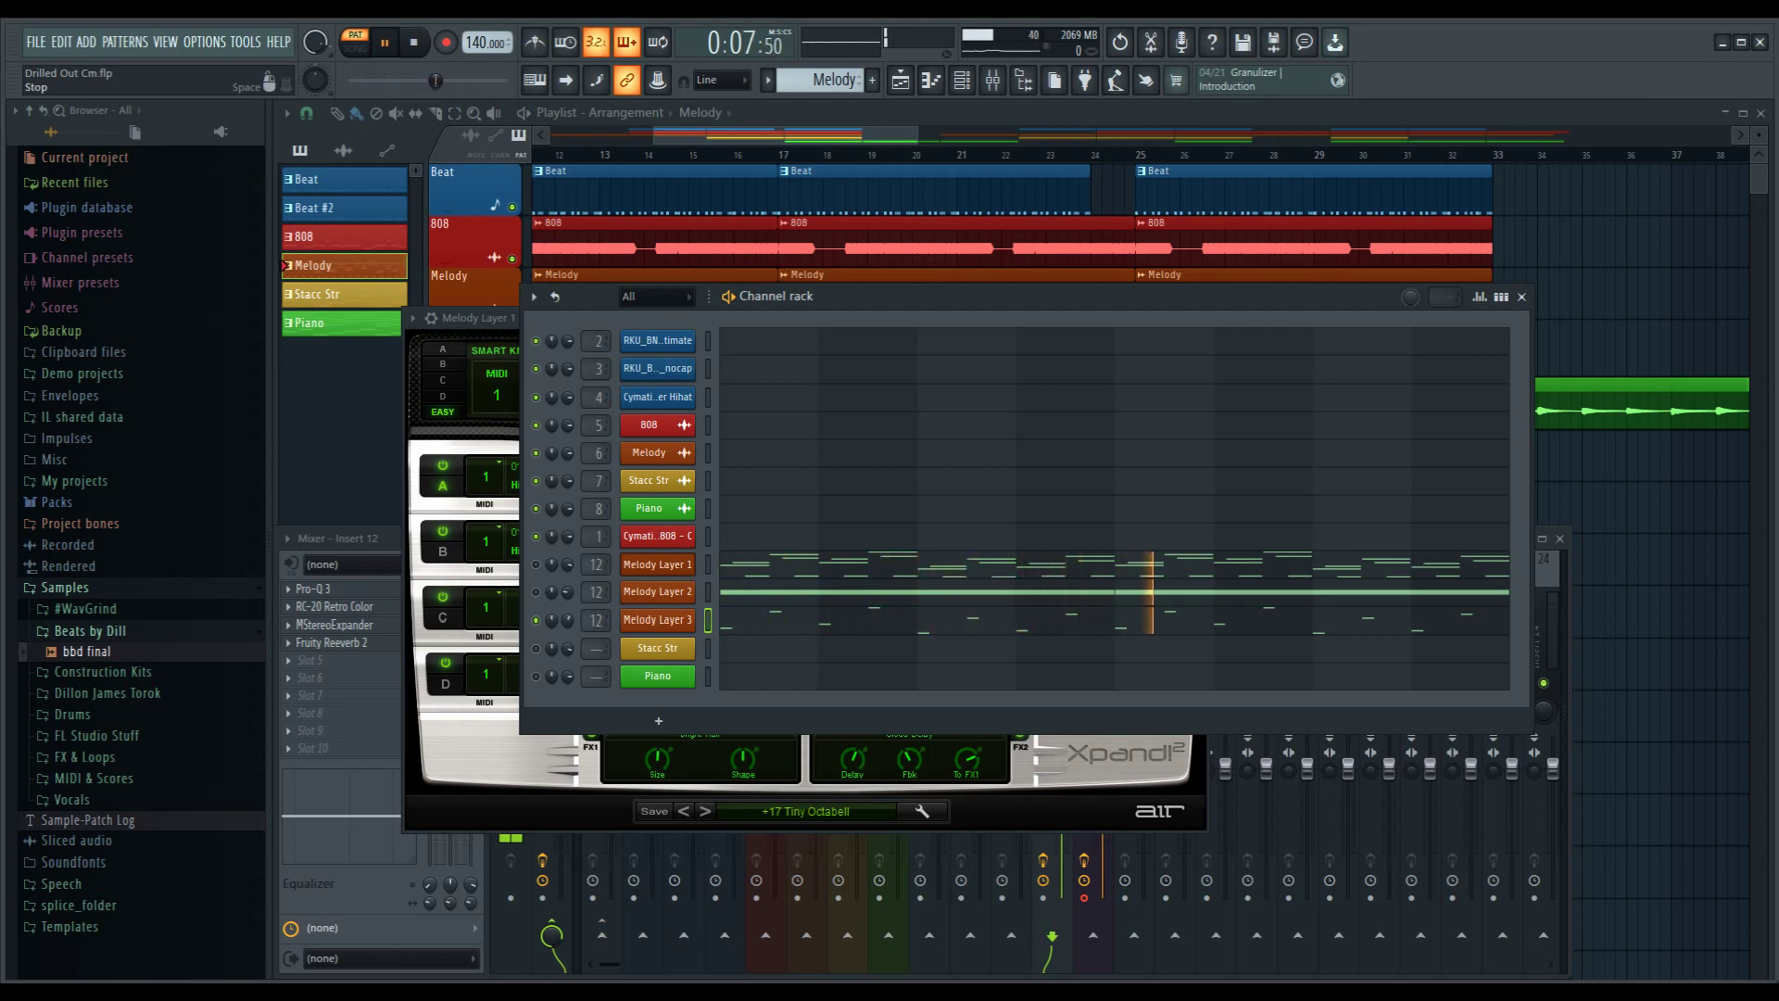
key("space")
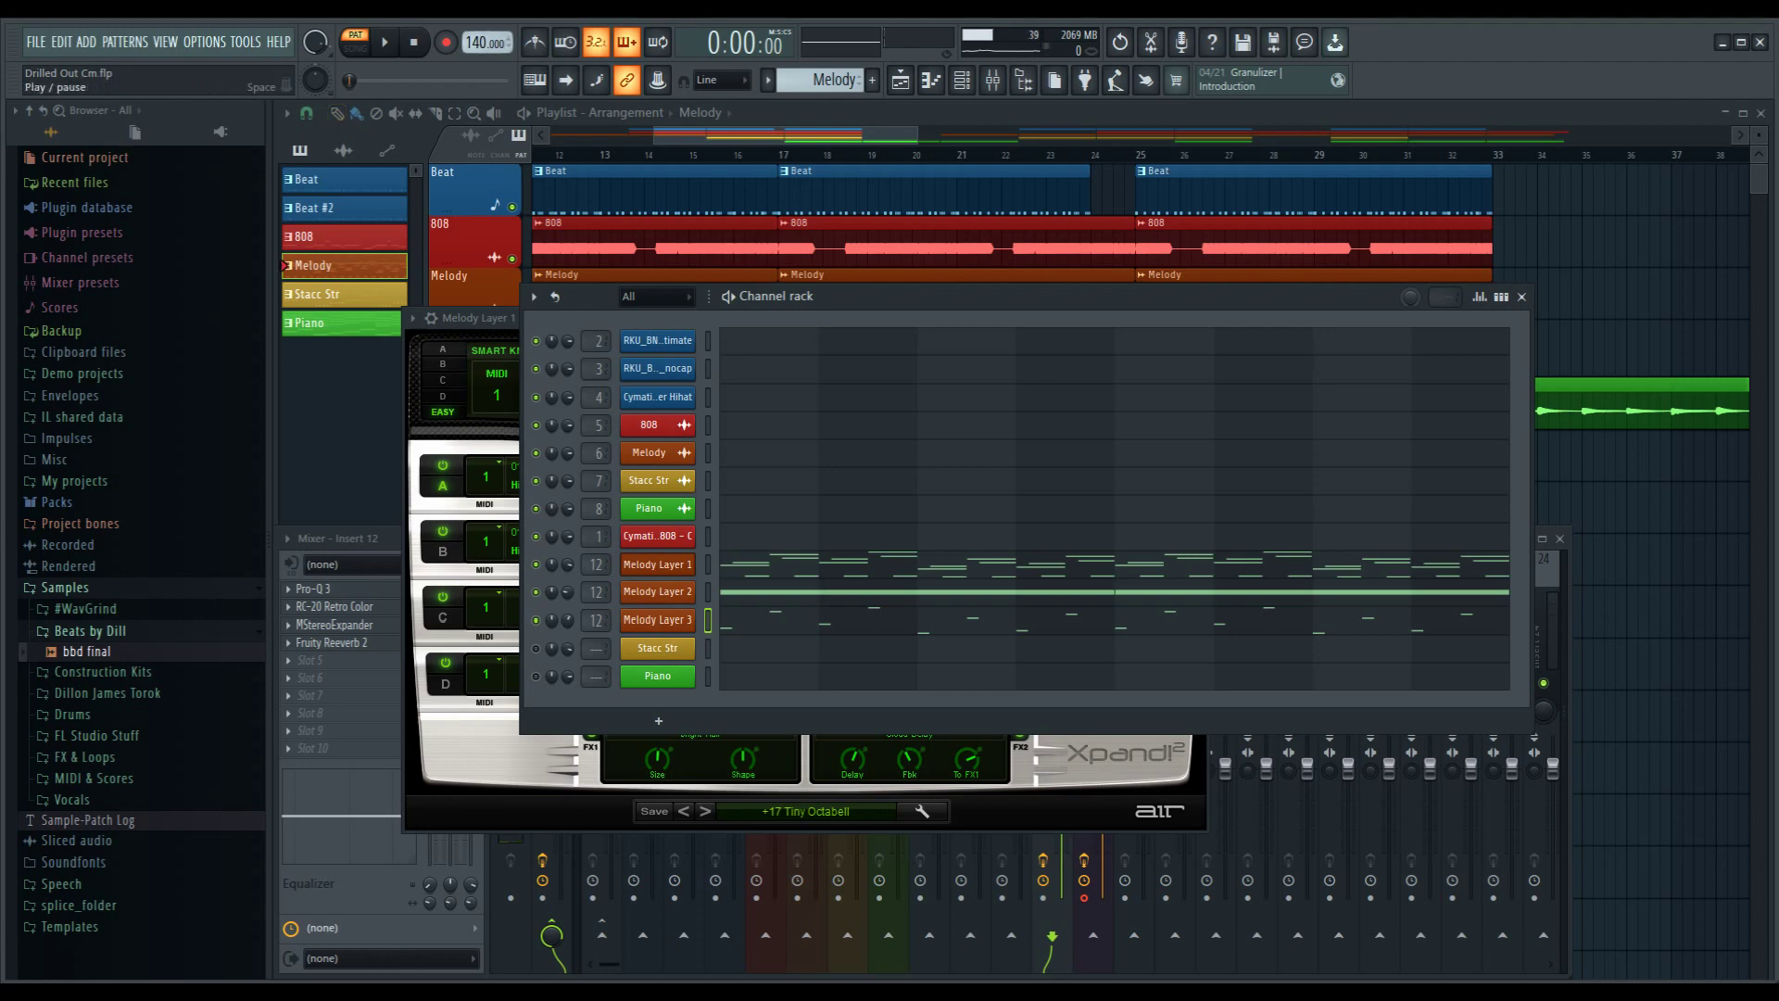
key("space")
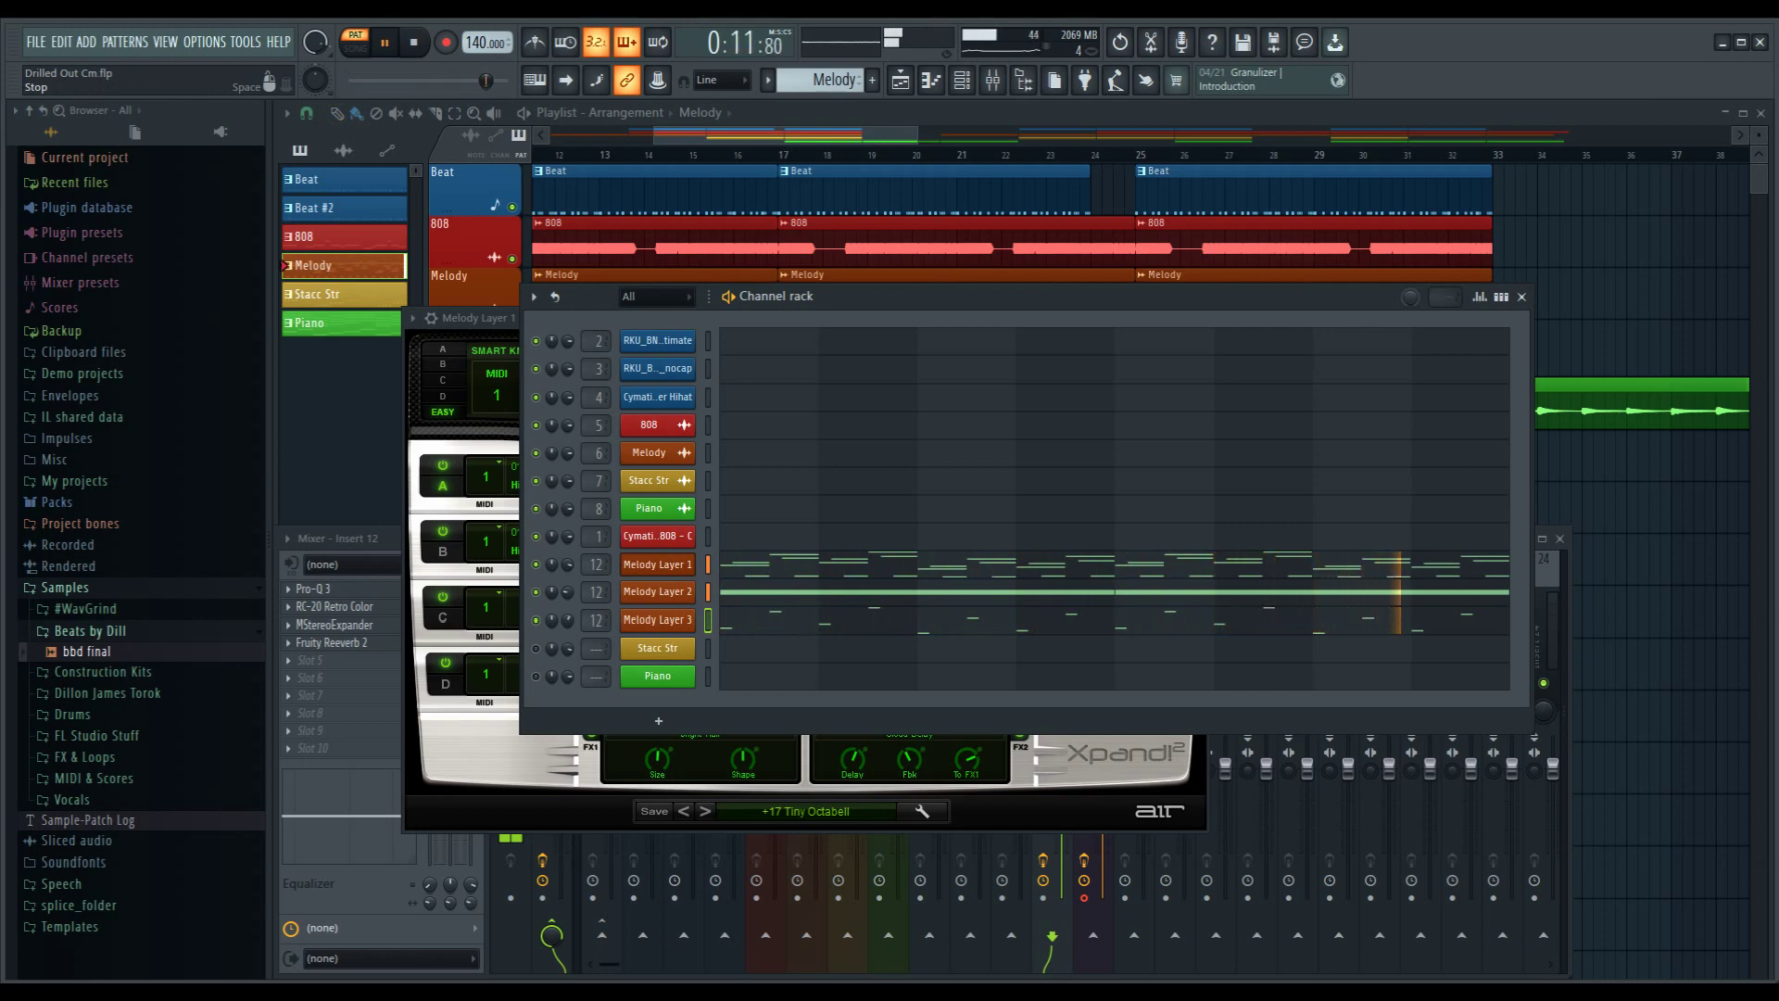
key("space")
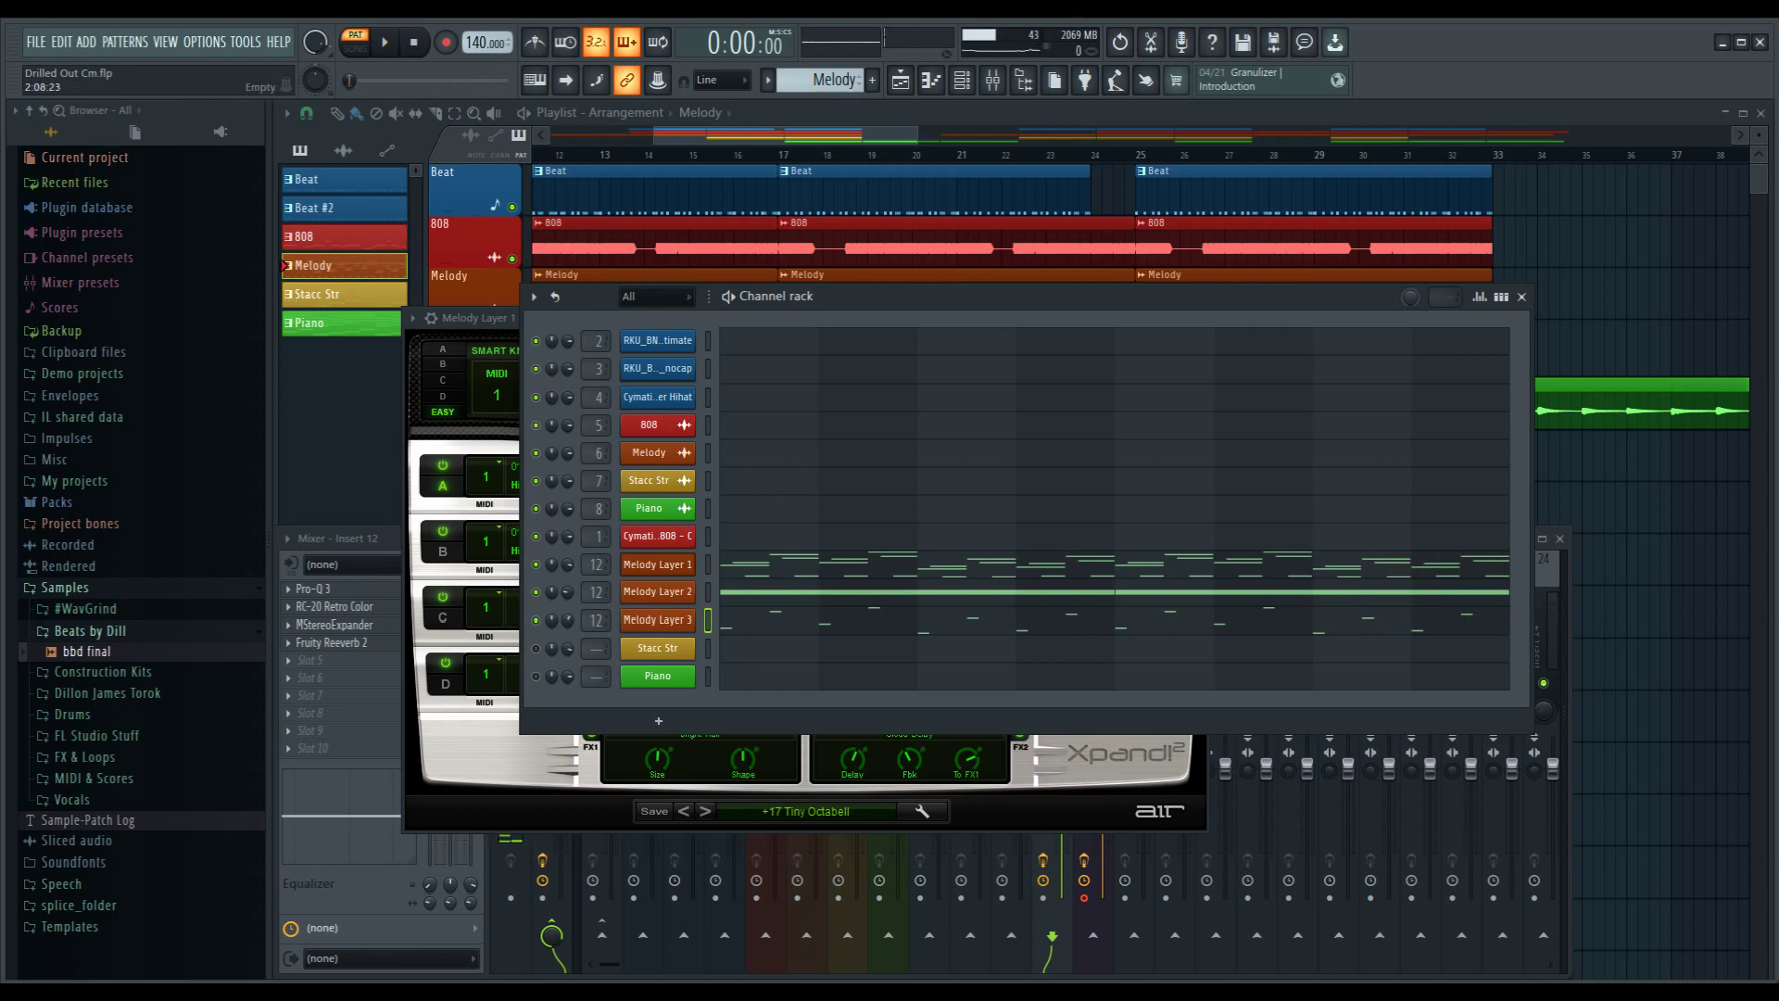
- Examine the low-octave chord and melody notes of Melody Layer 1 across bars 1 to 4 in the piano roll, and close it
key("F7")
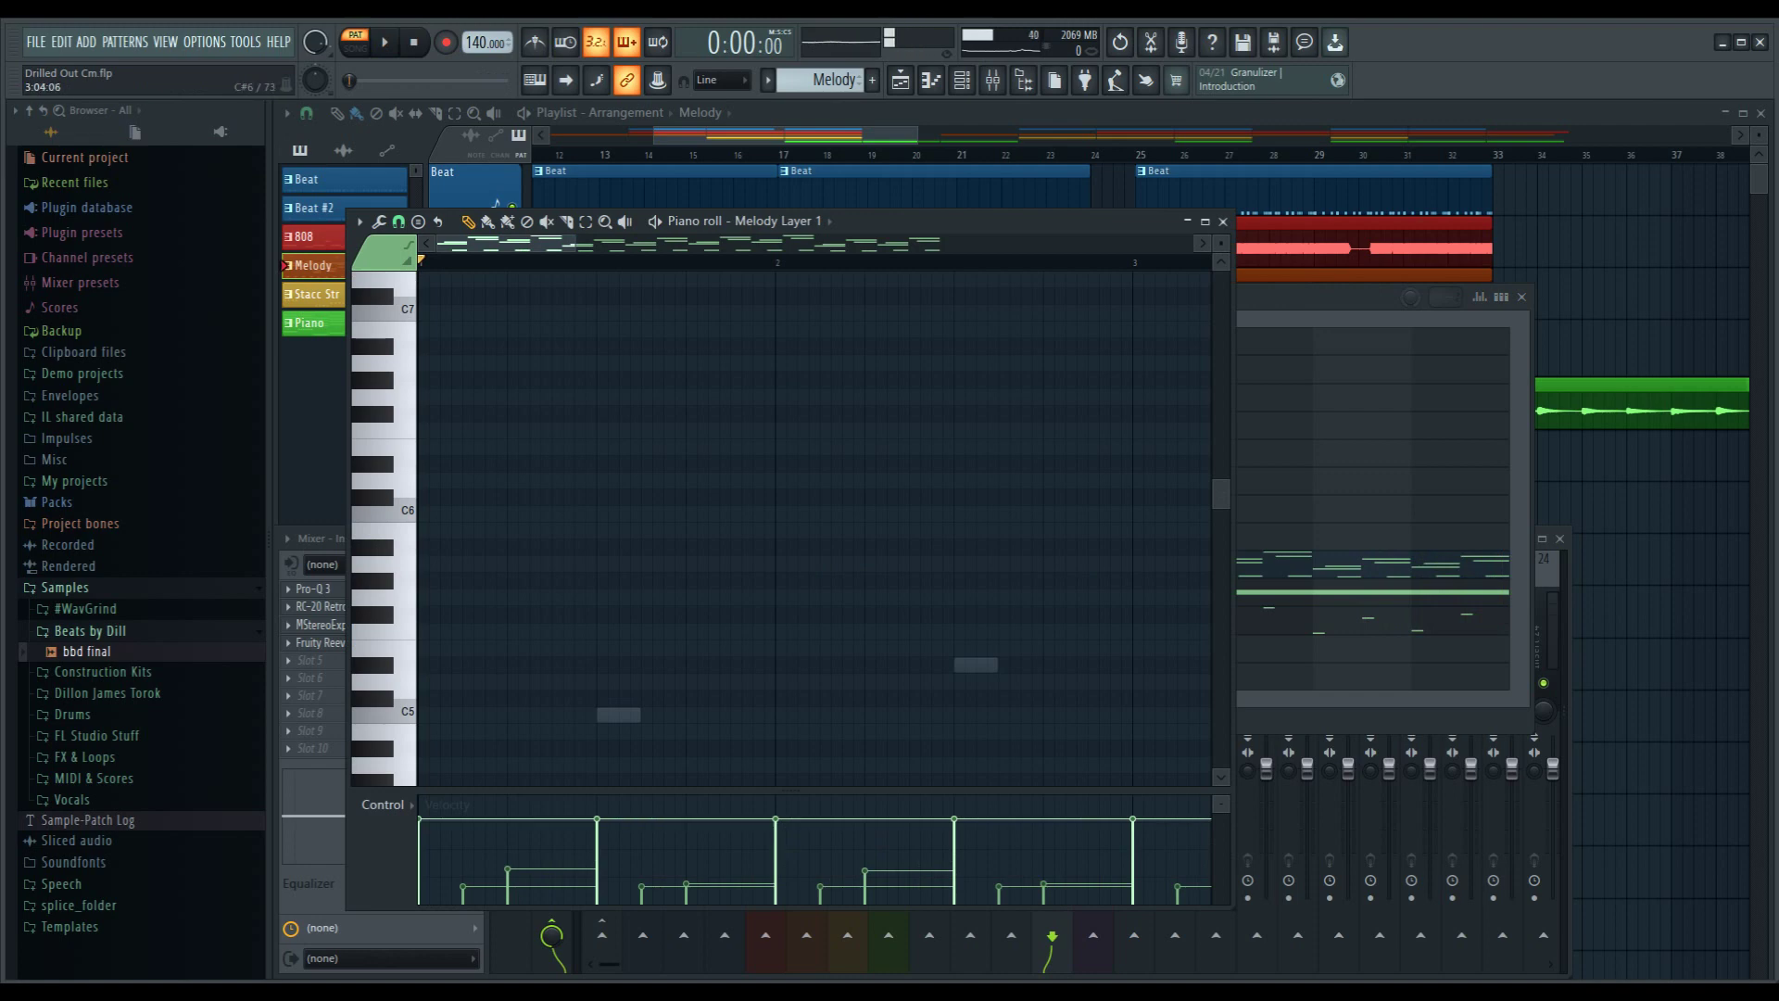
left_click_drag(1221, 494, 1222, 613)
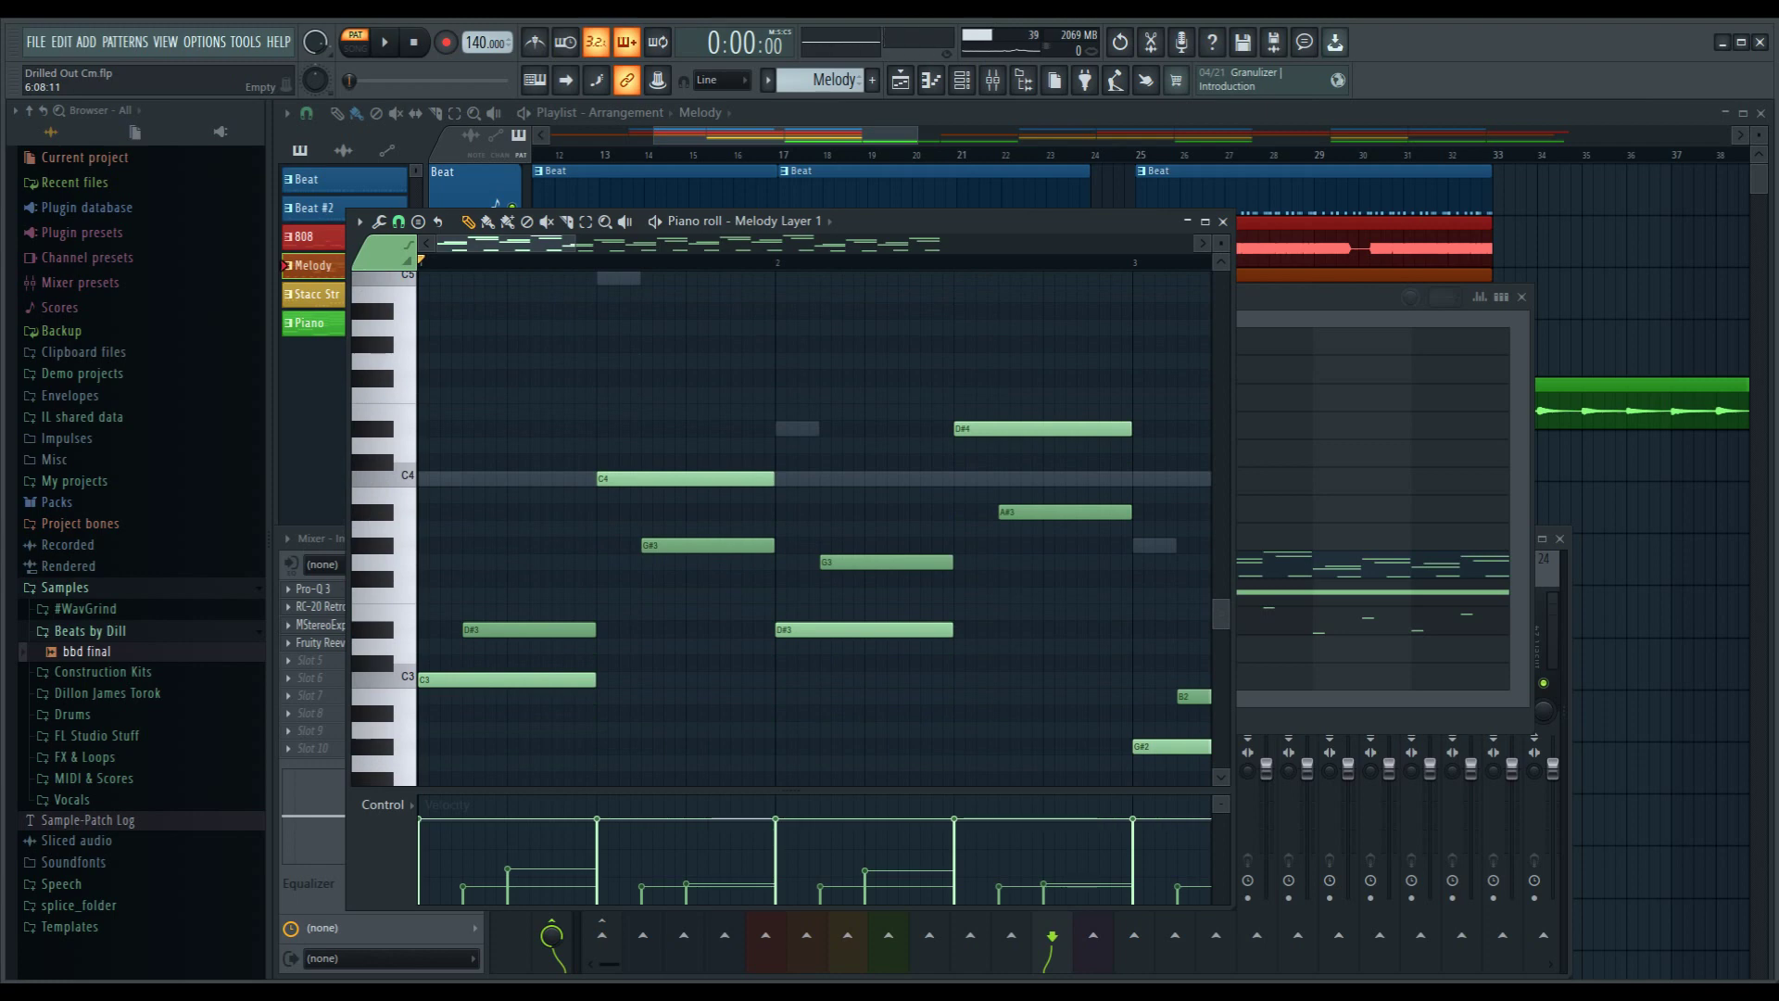
scroll(814, 519, "right", 2)
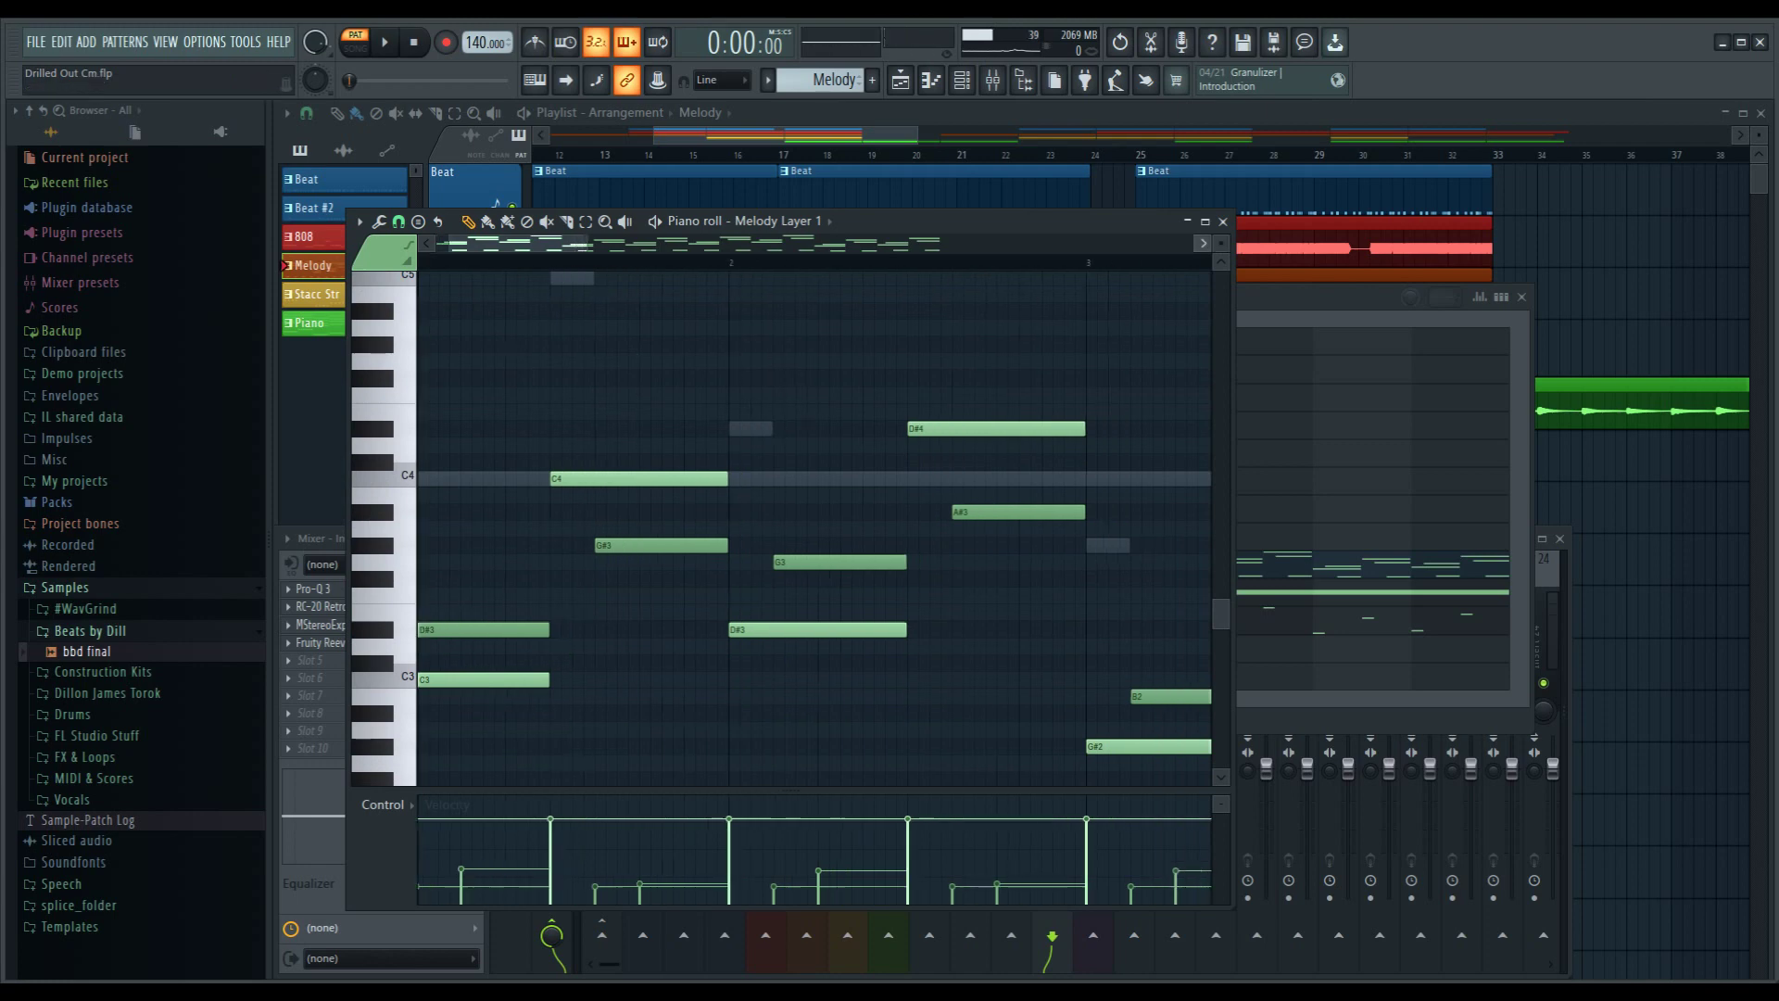
scroll(814, 519, "right", 5)
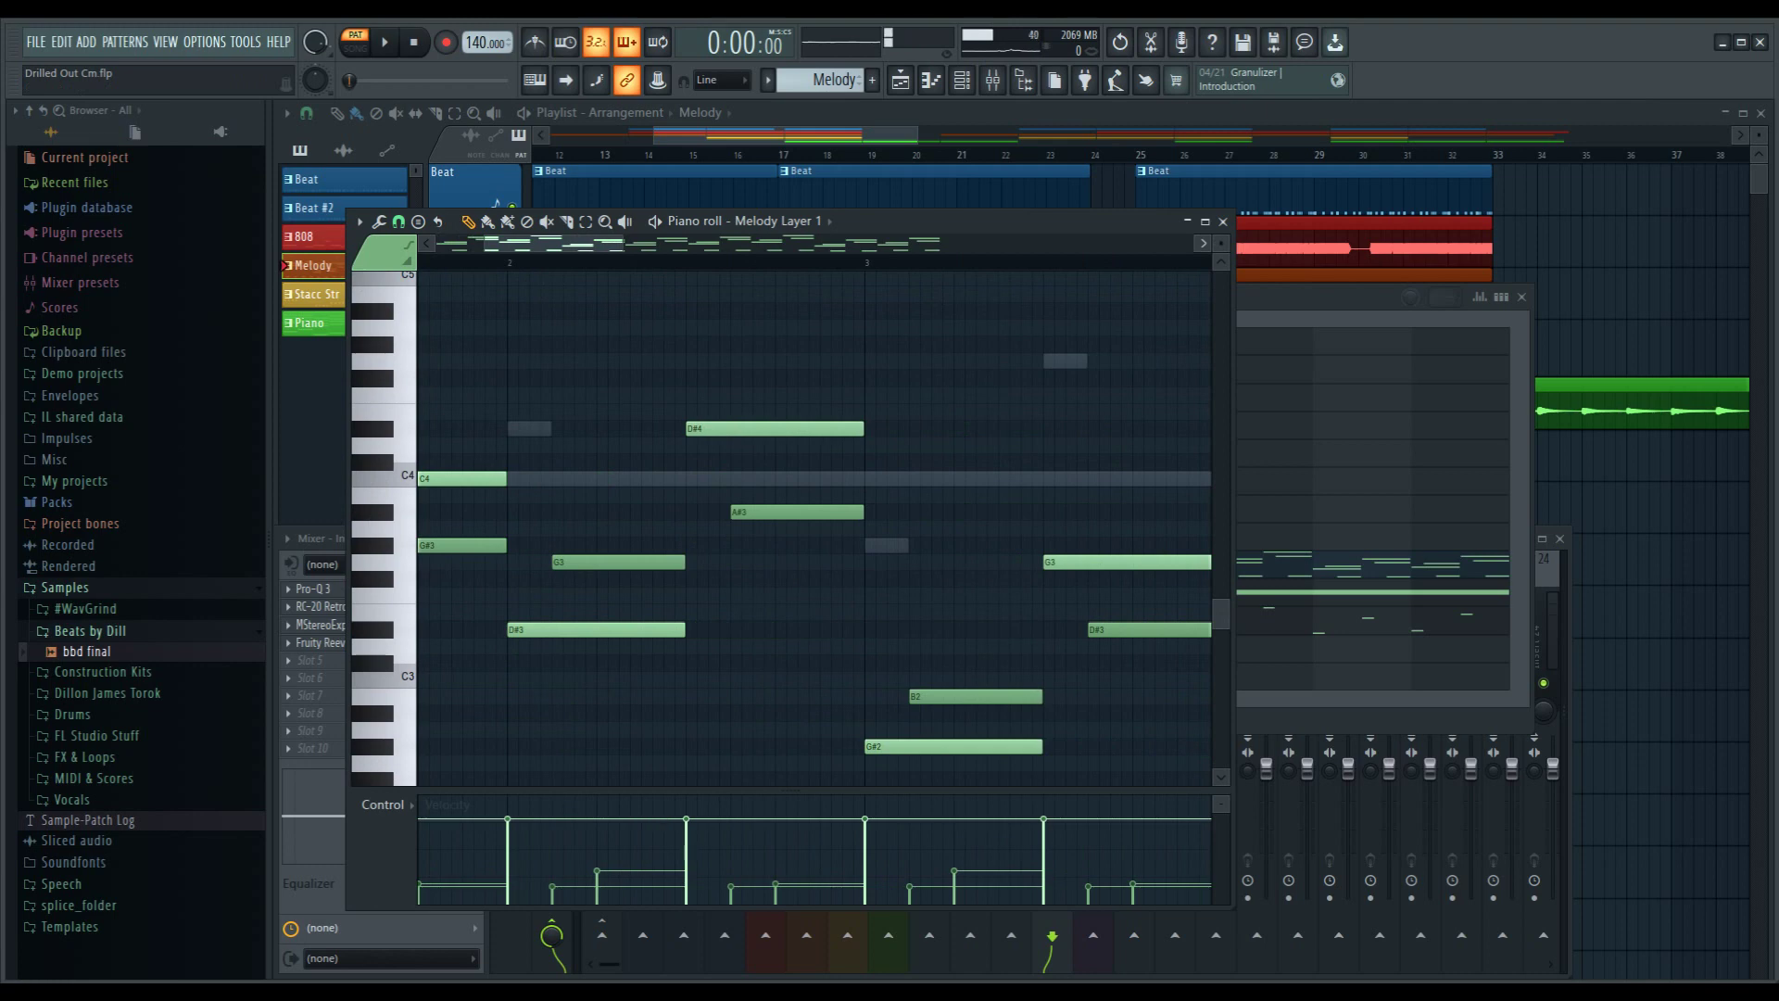
scroll(814, 519, "right", 10)
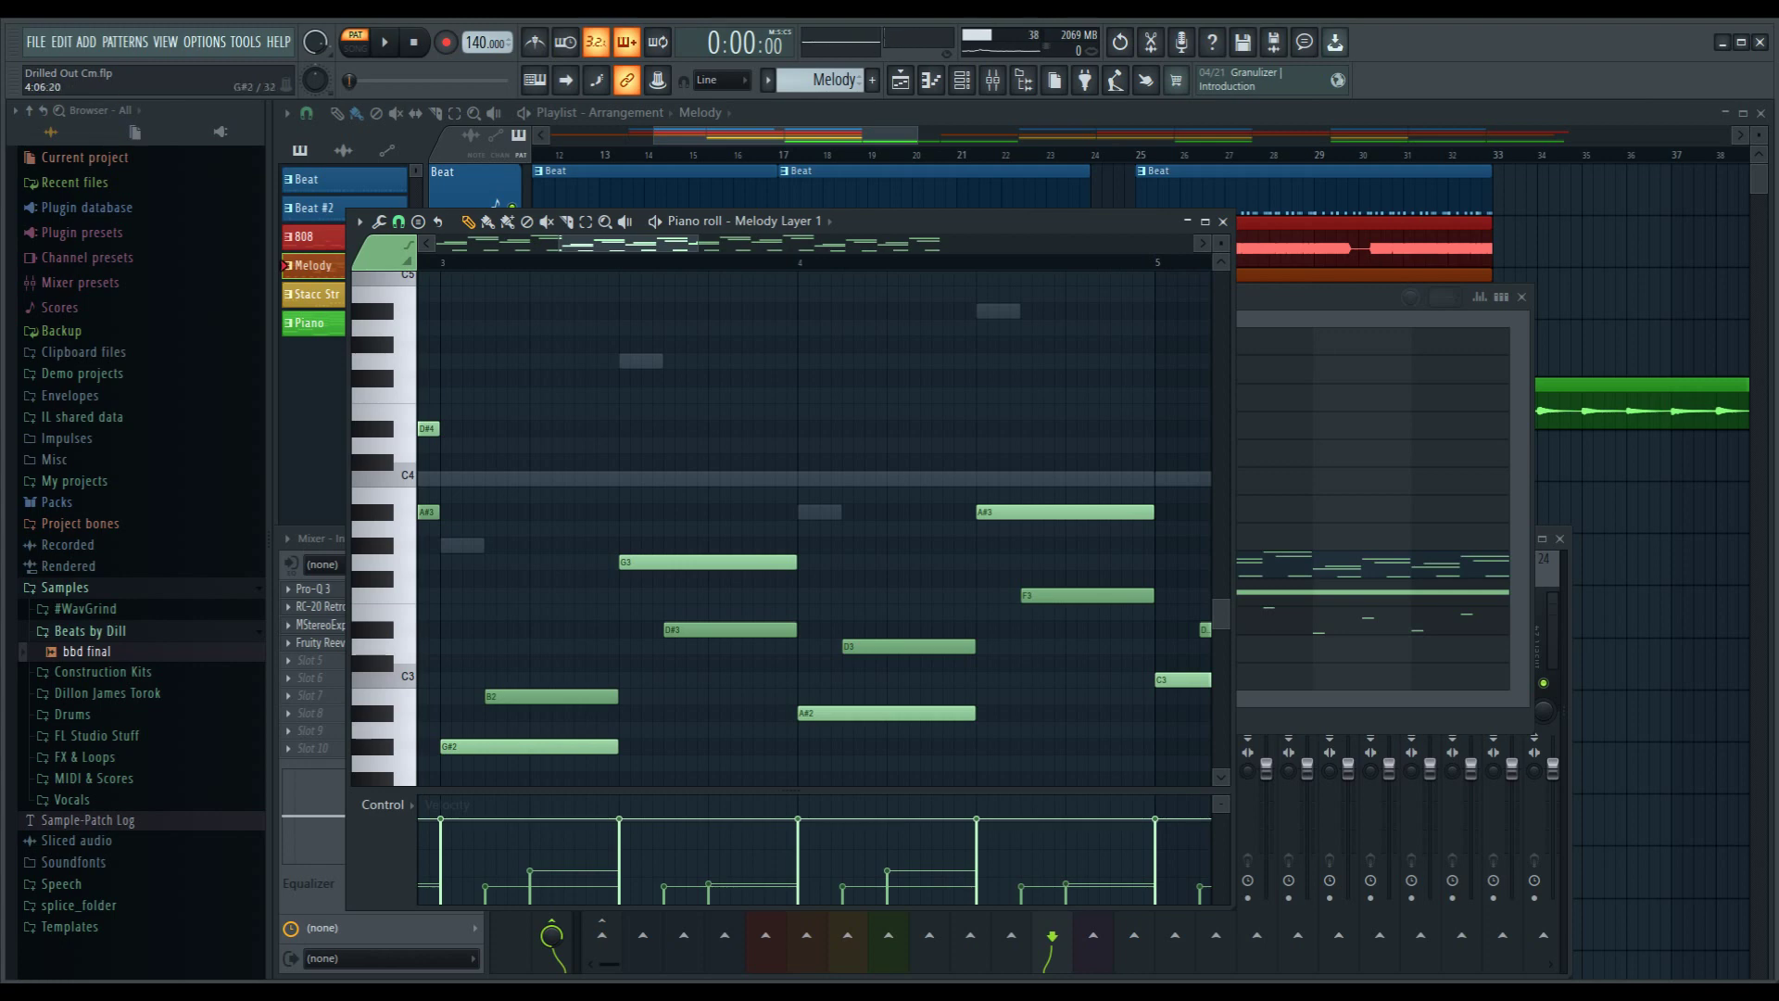
left_click(1224, 222)
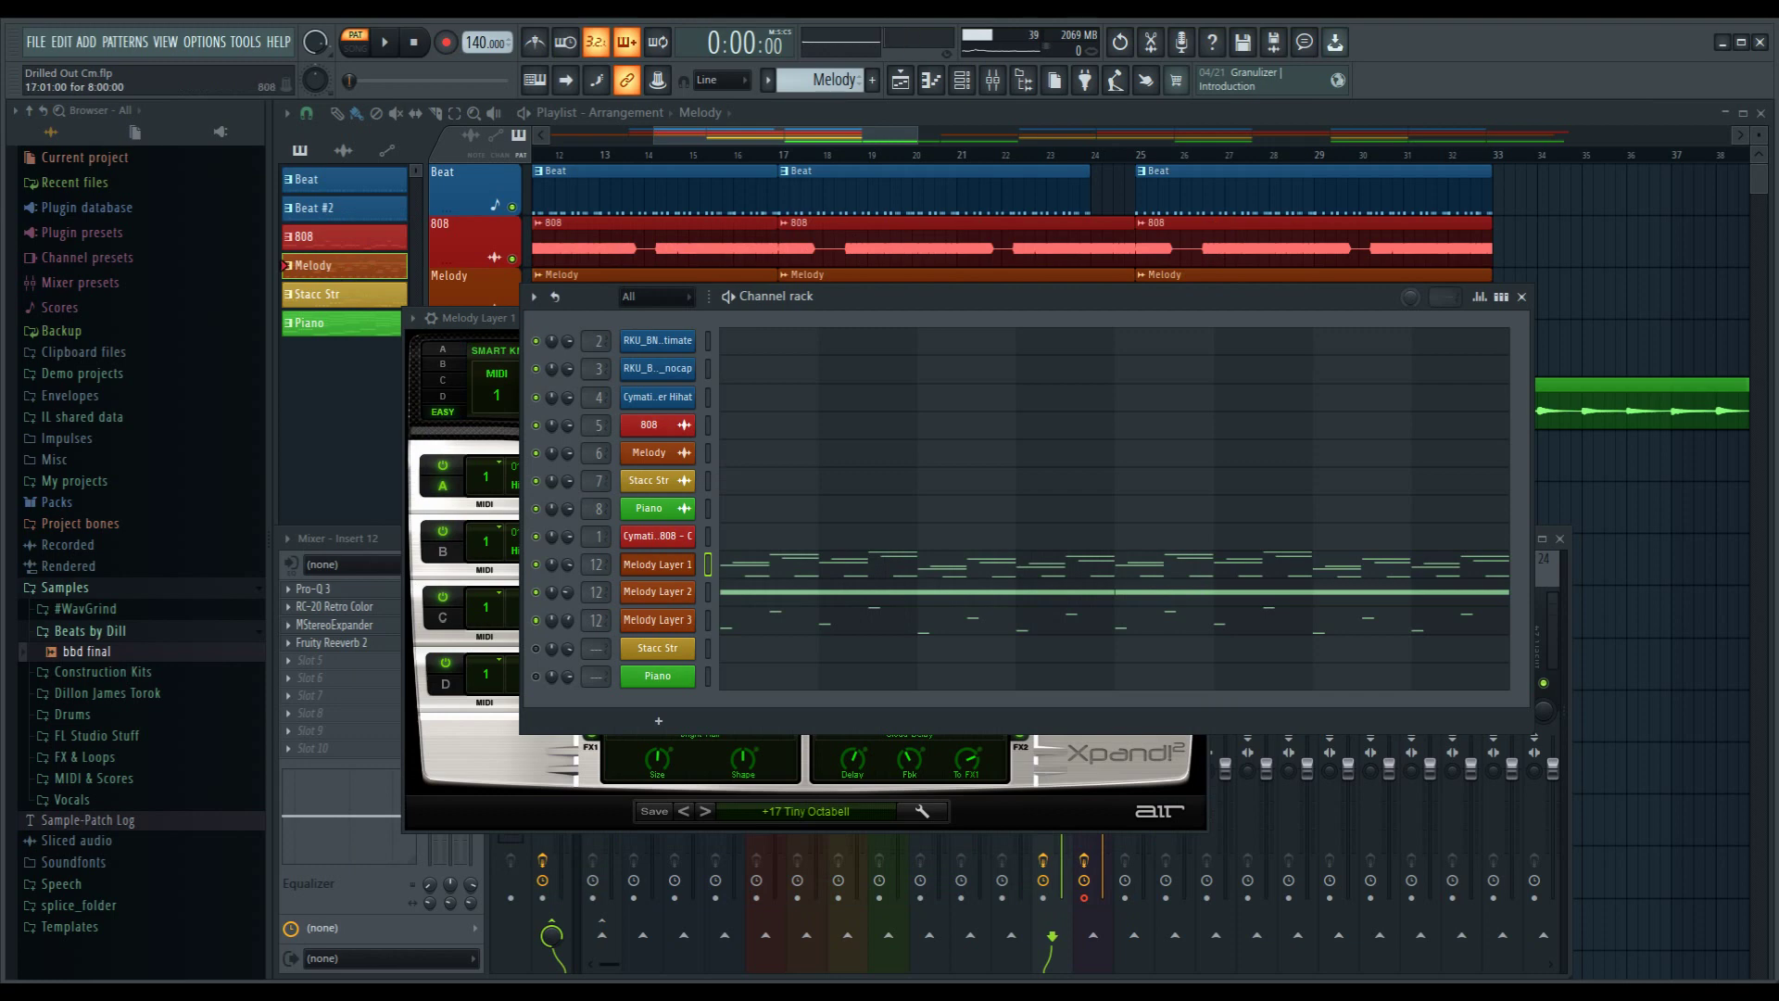
- Inspect the Pro-Q 3 and RC-20 Retro Color settings on mixer Insert 12, closing each plugin window
left_click(992, 80)
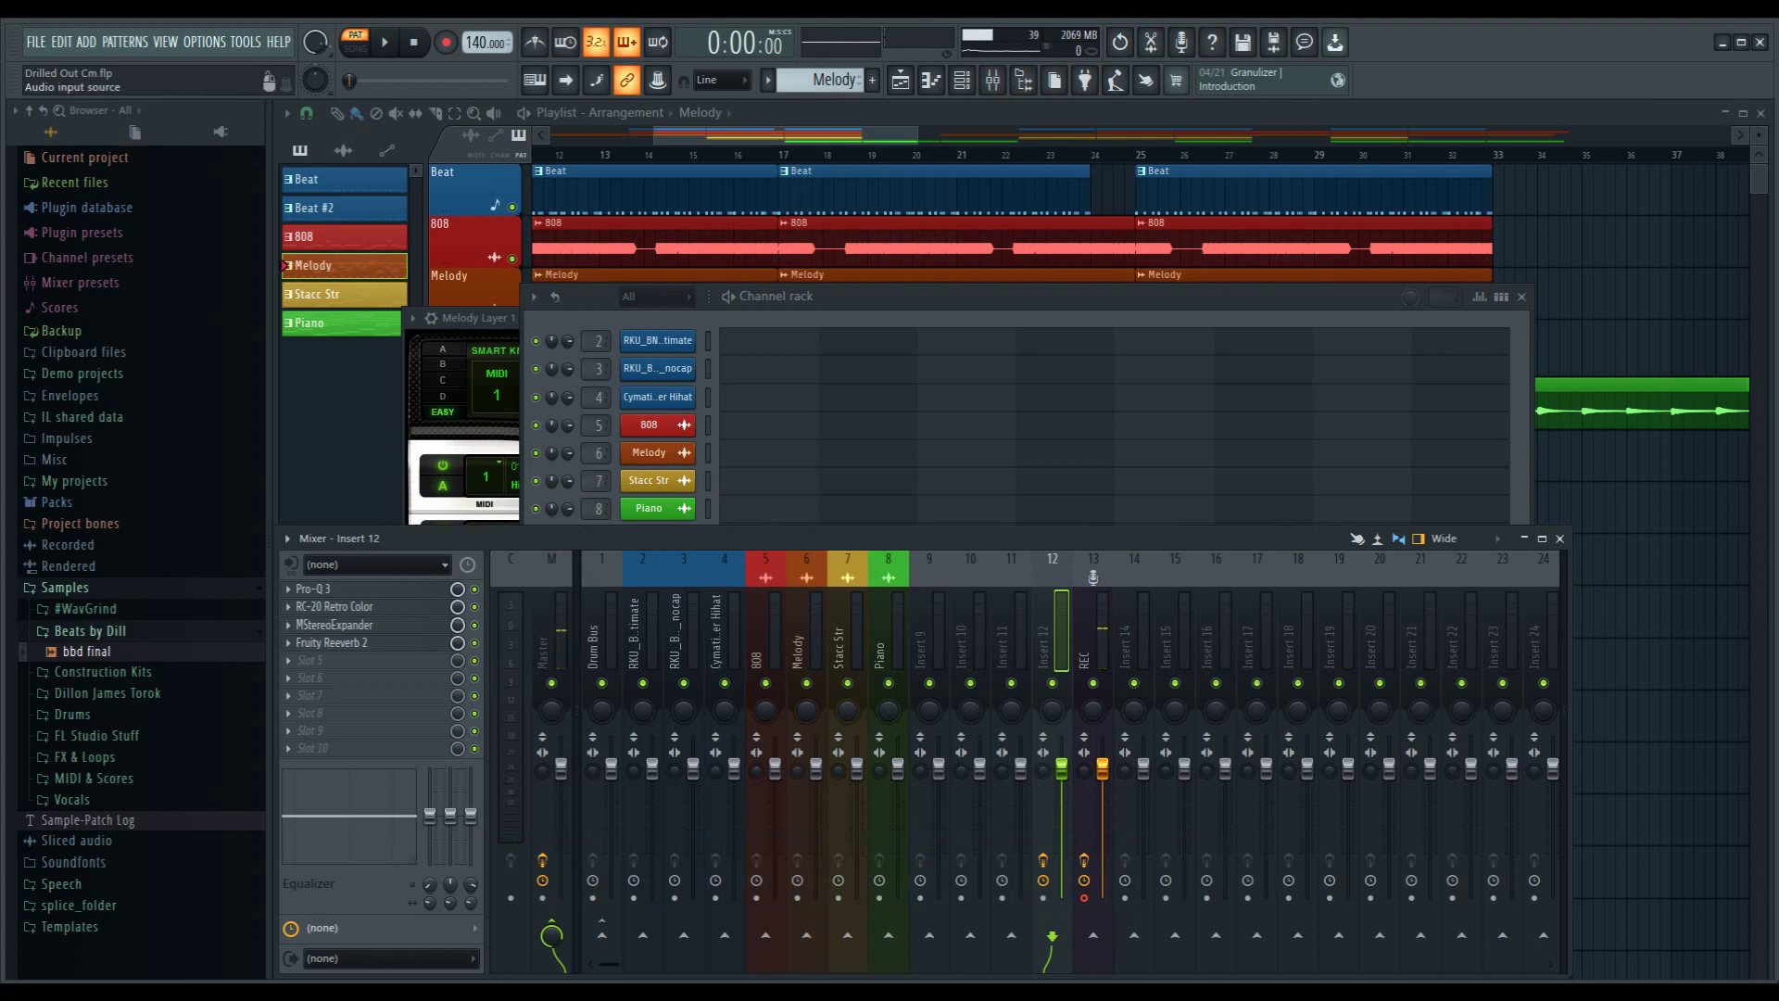
left_click(319, 589)
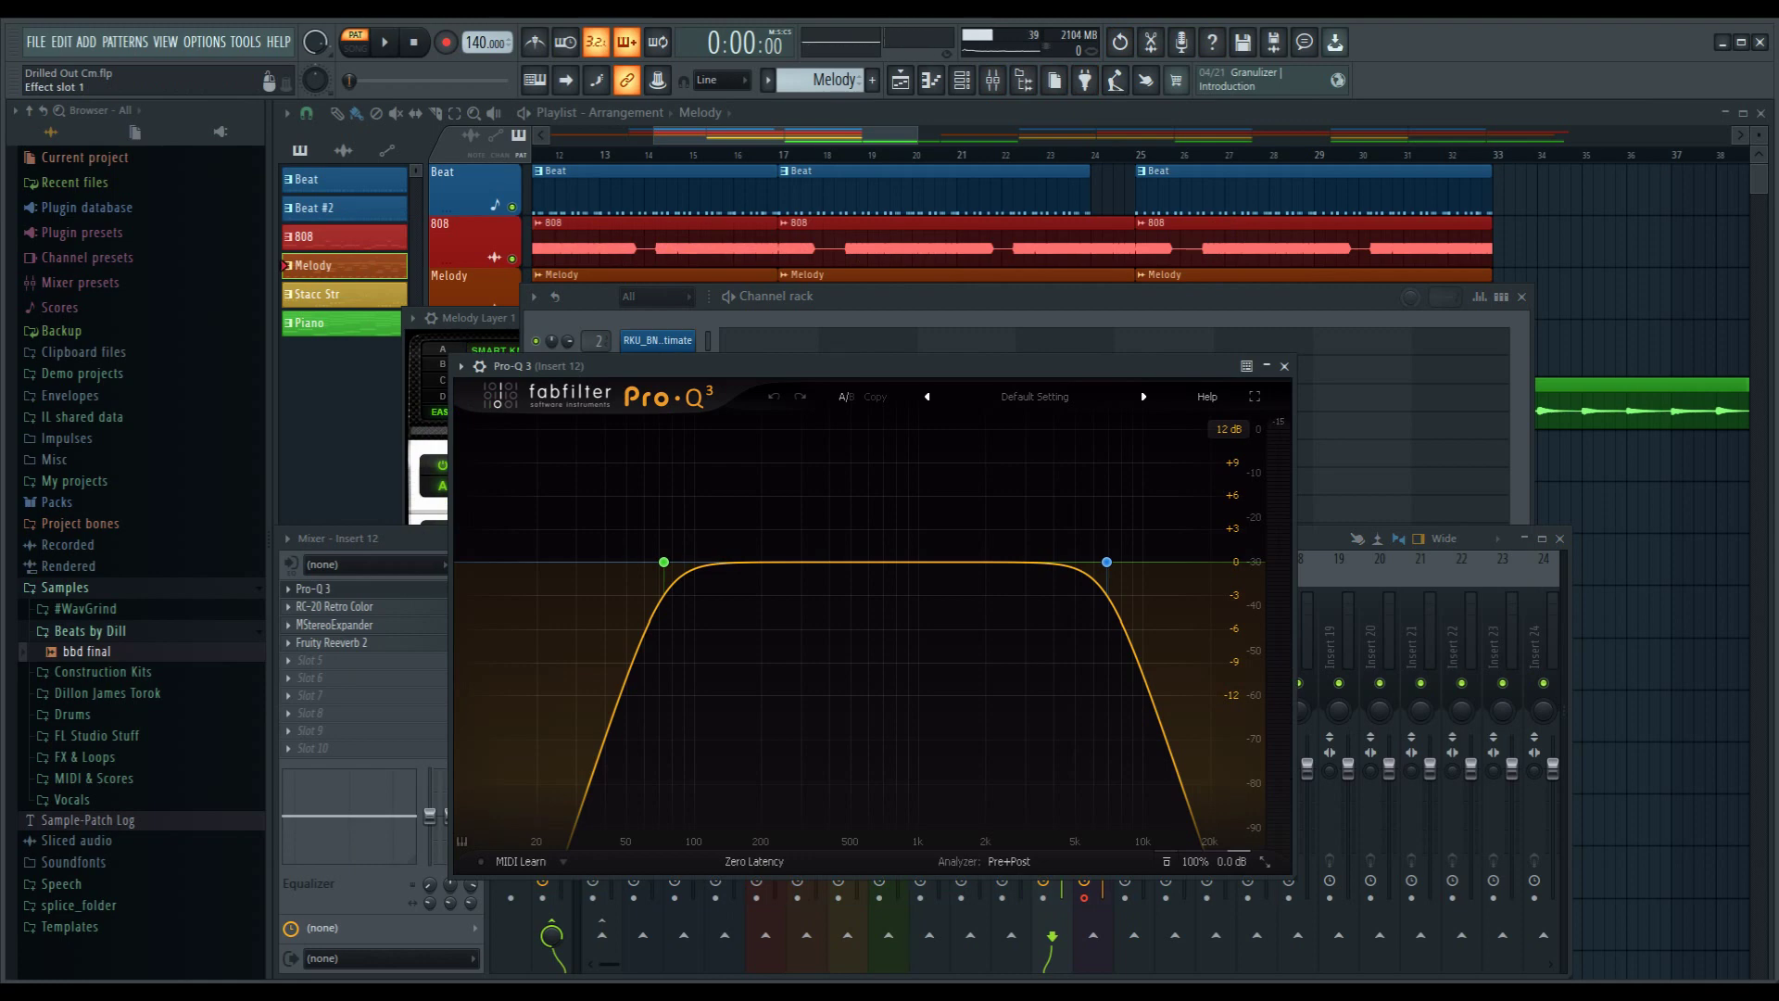
key("Escape")
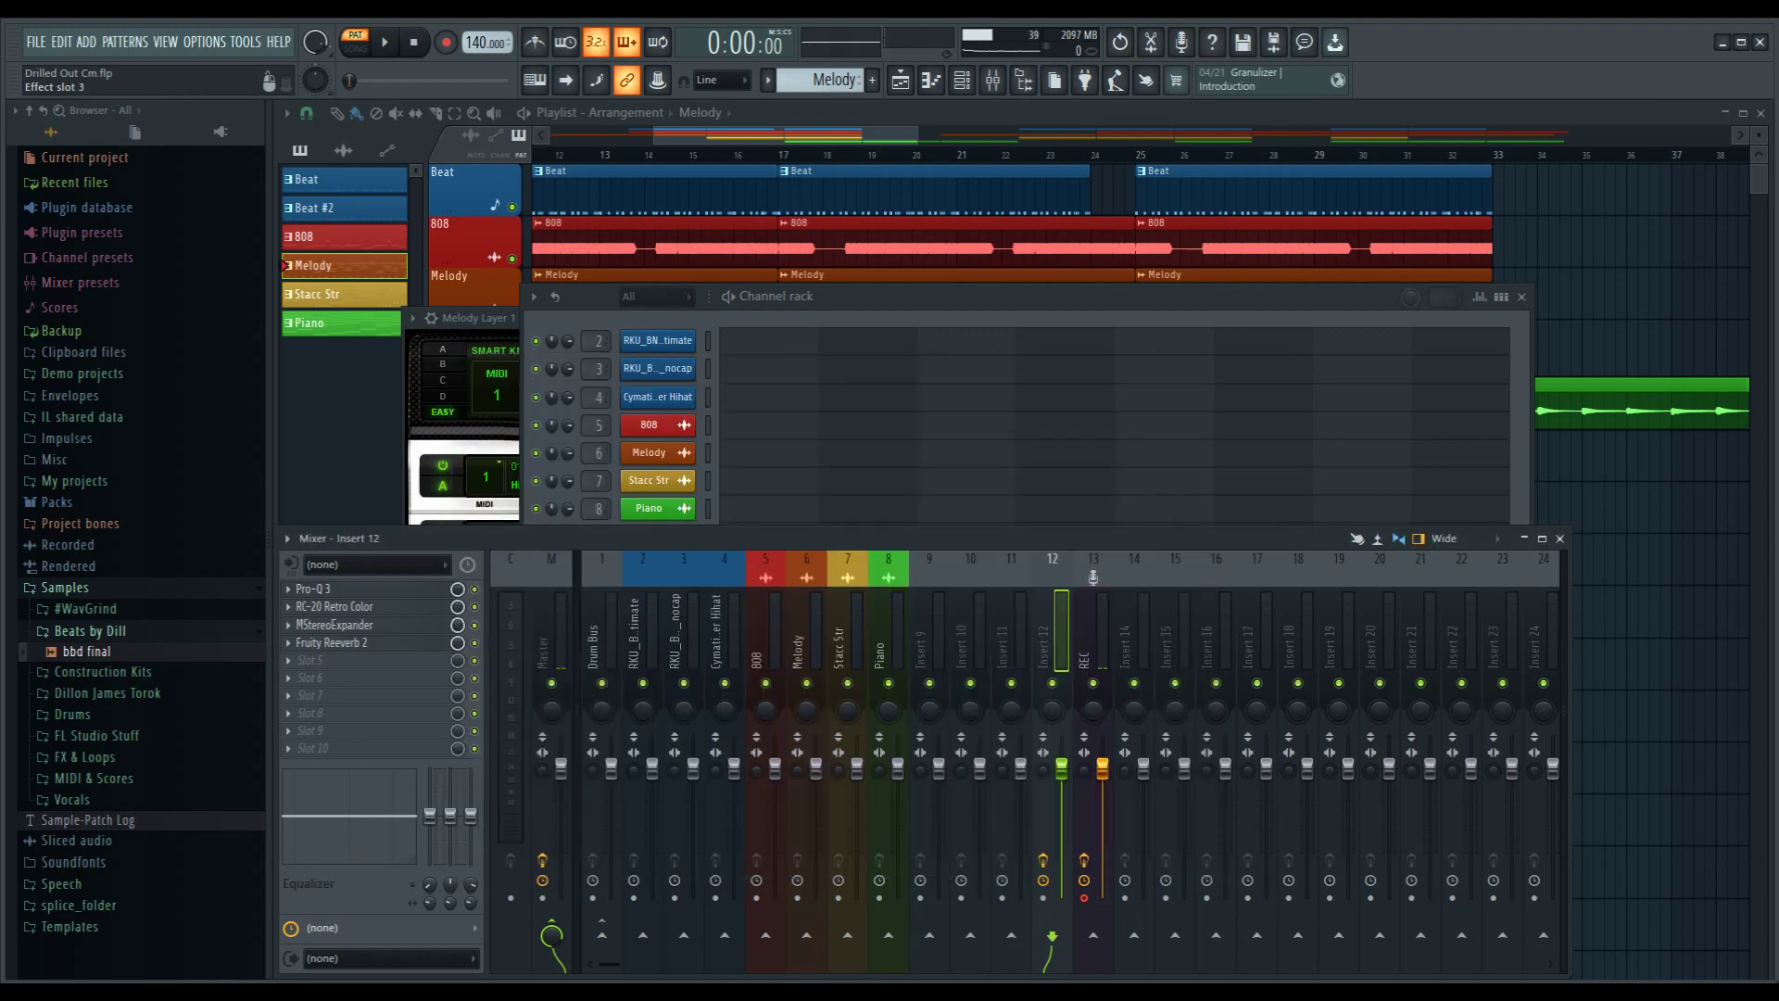
left_click(333, 606)
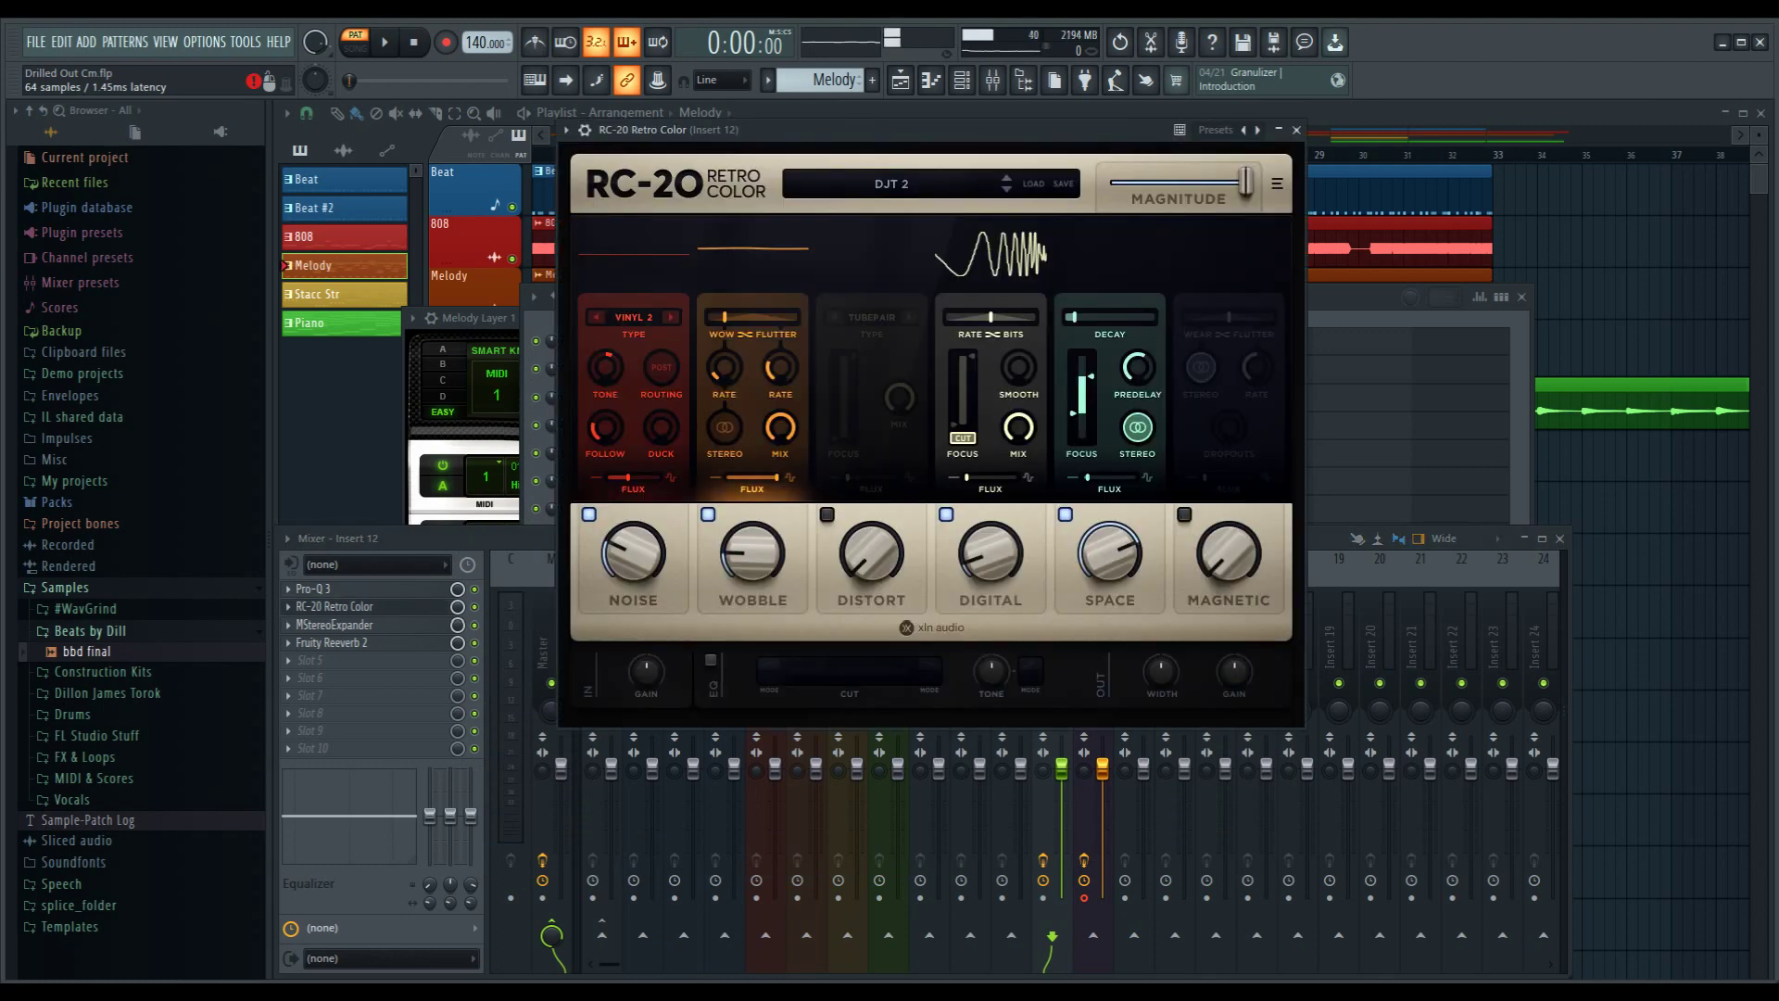
key("Escape")
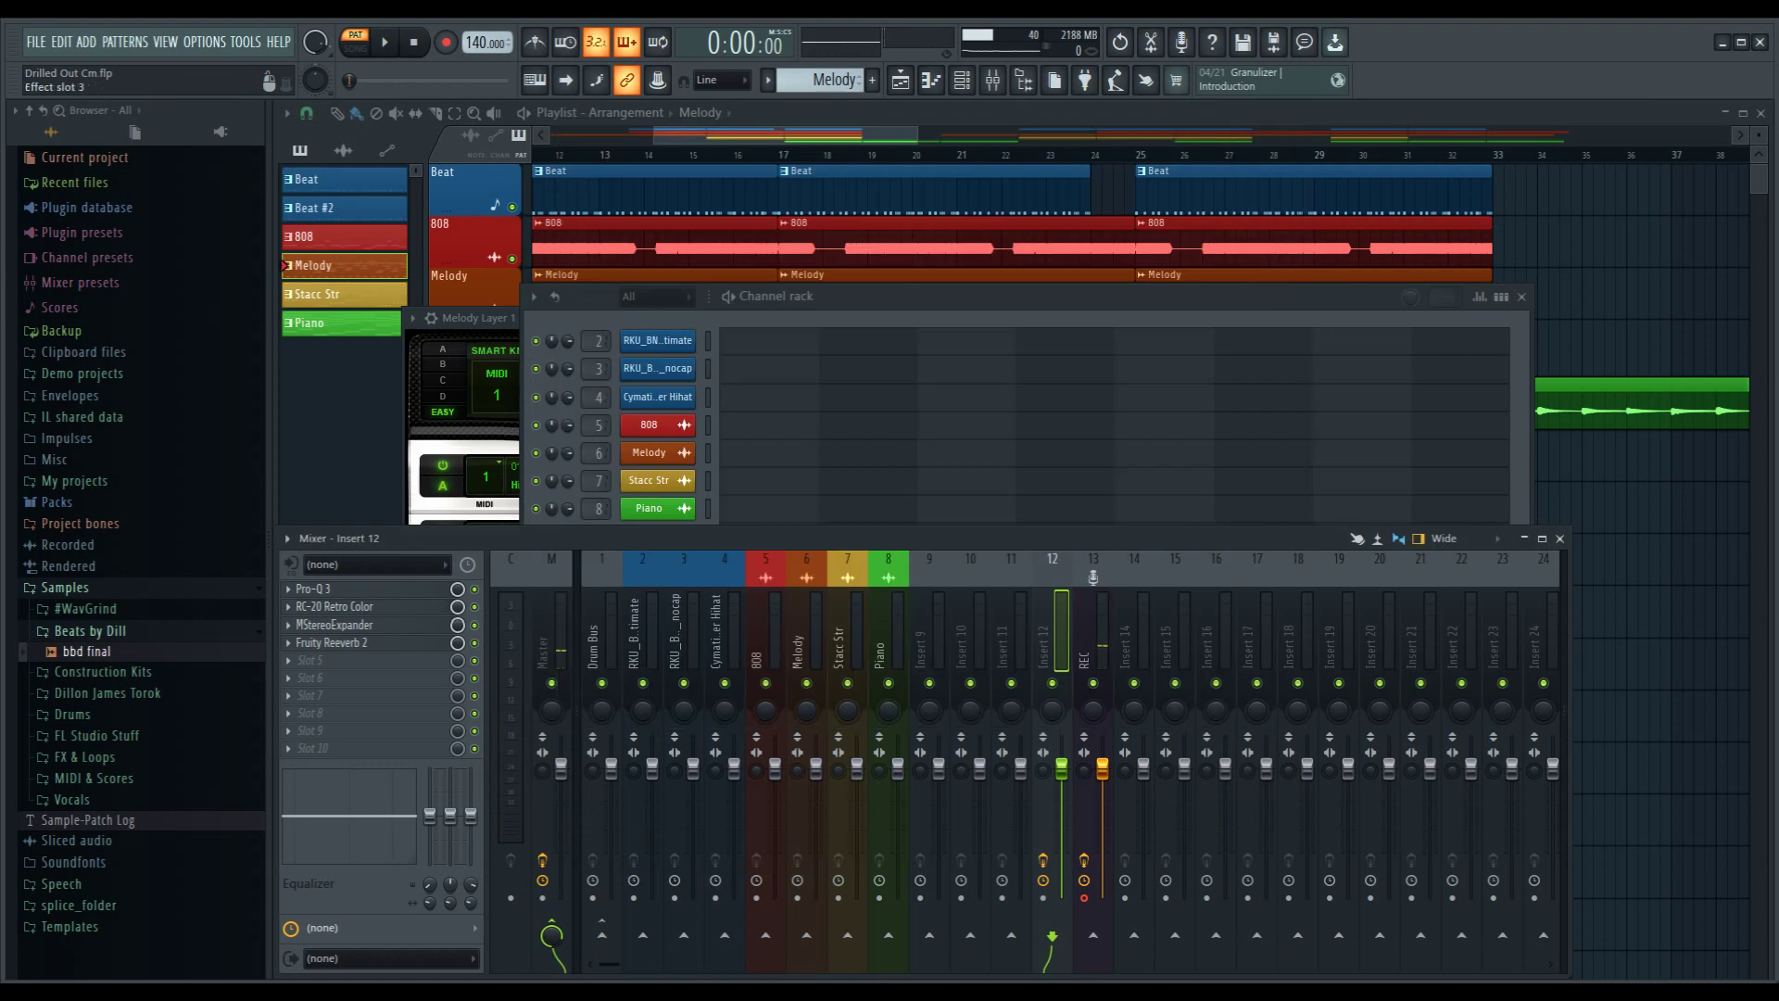
- Inspect the MStereoExpander and Fruity Reeverb 2 settings on mixer Insert 12, closing each effect window
left_click(335, 626)
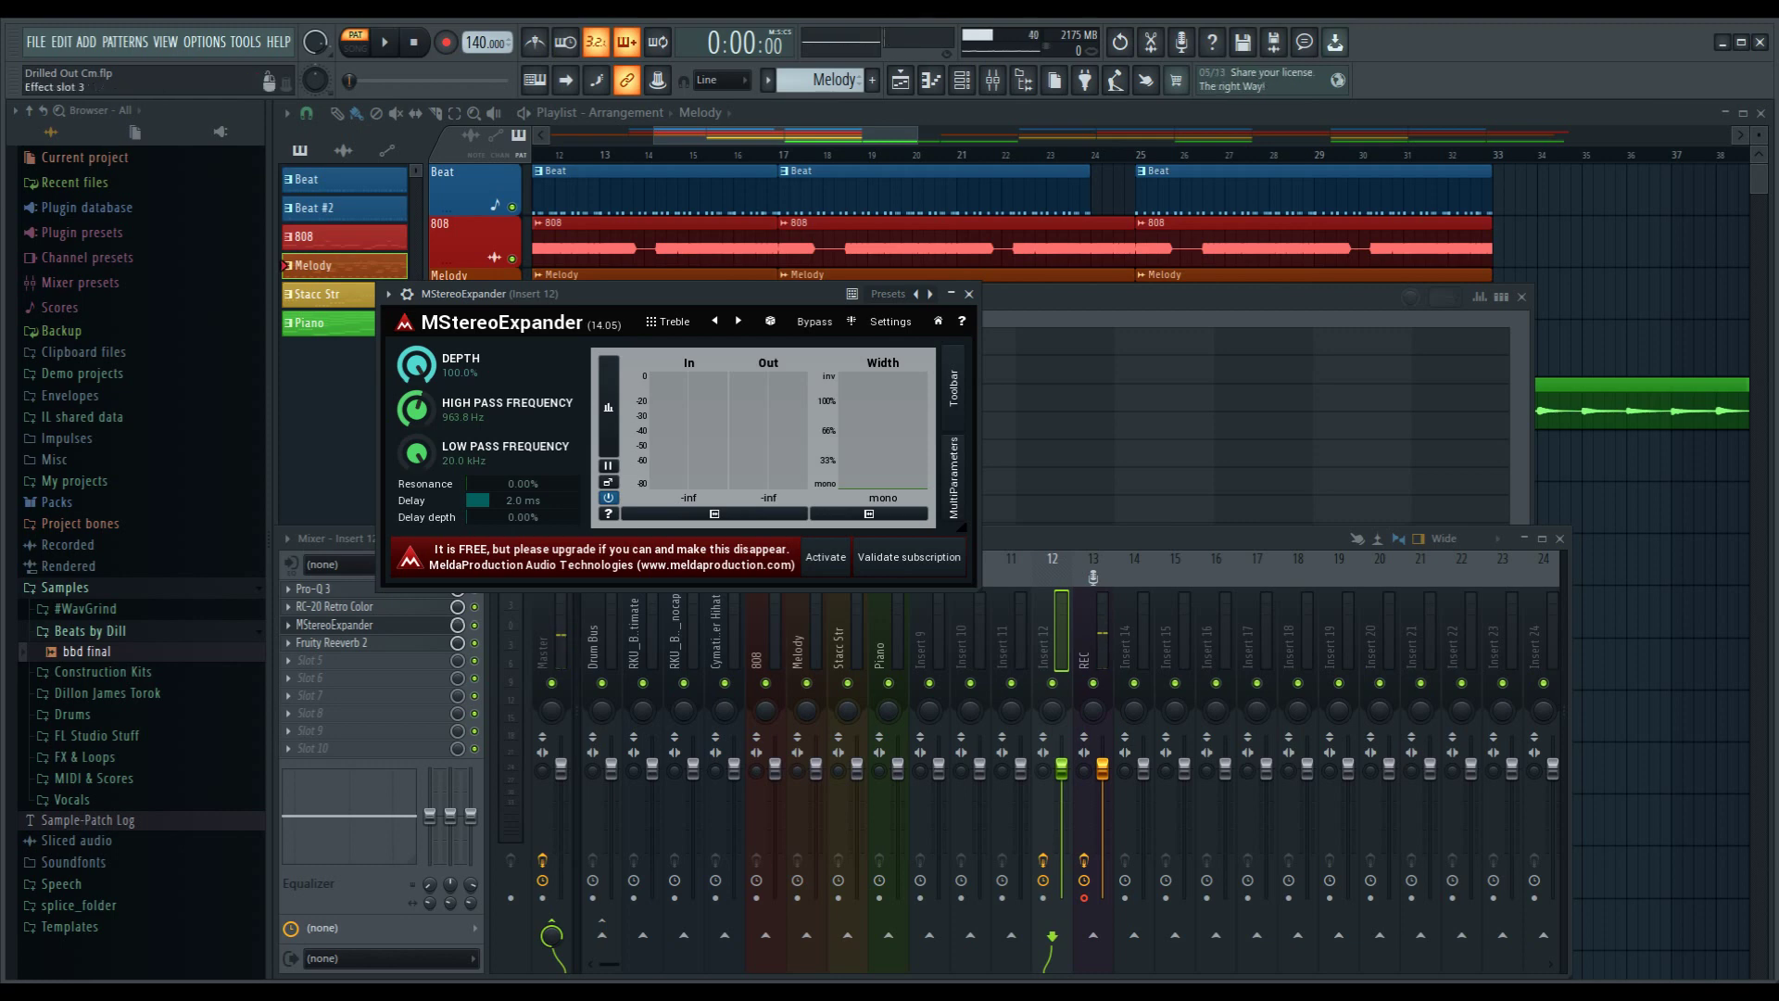
left_click(333, 624)
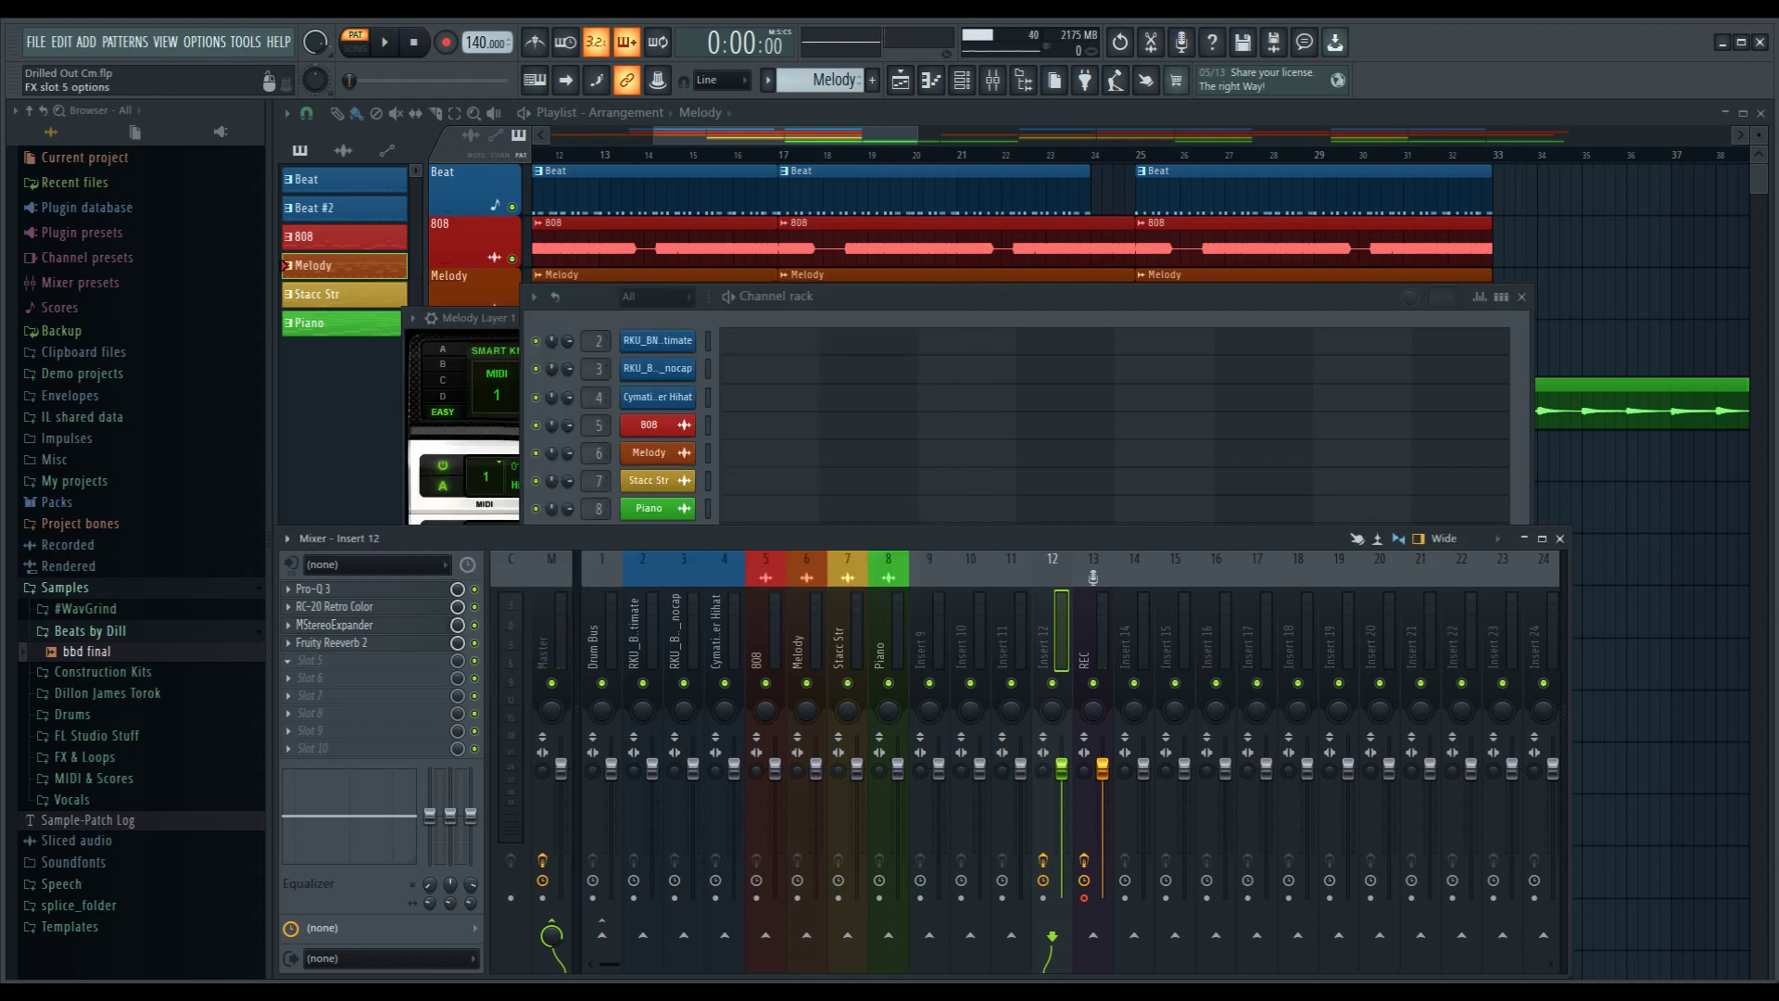
left_click(334, 642)
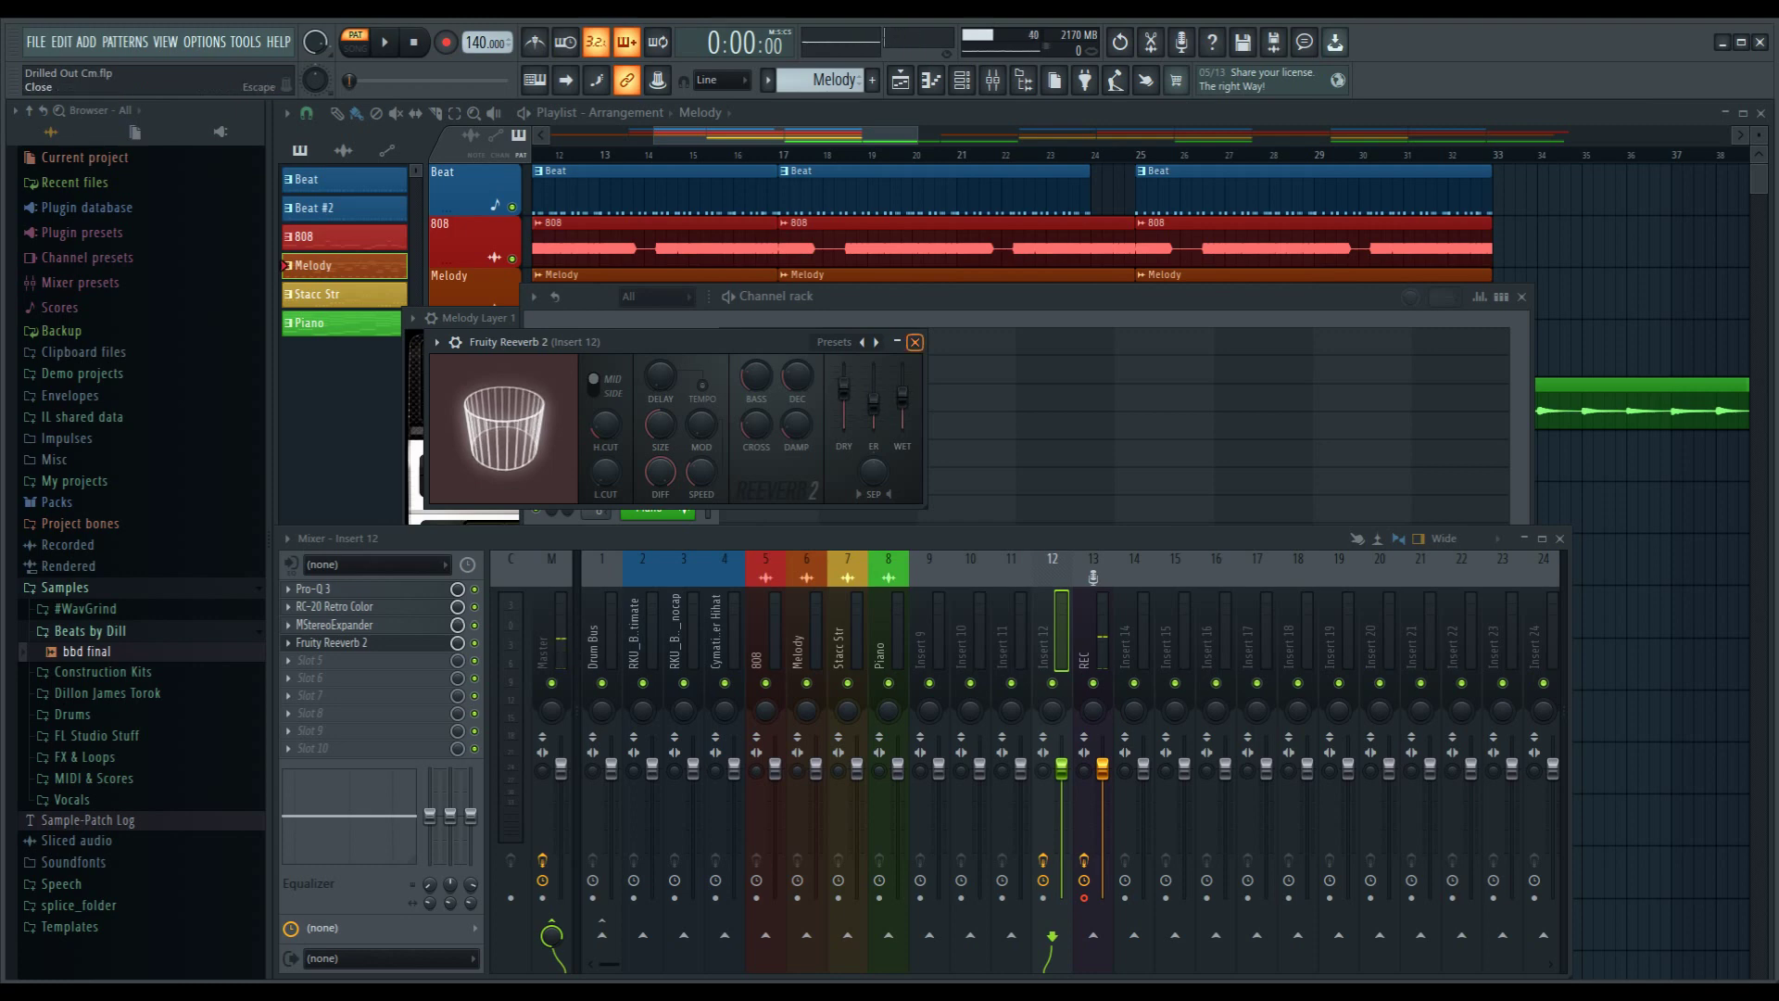
left_click(915, 342)
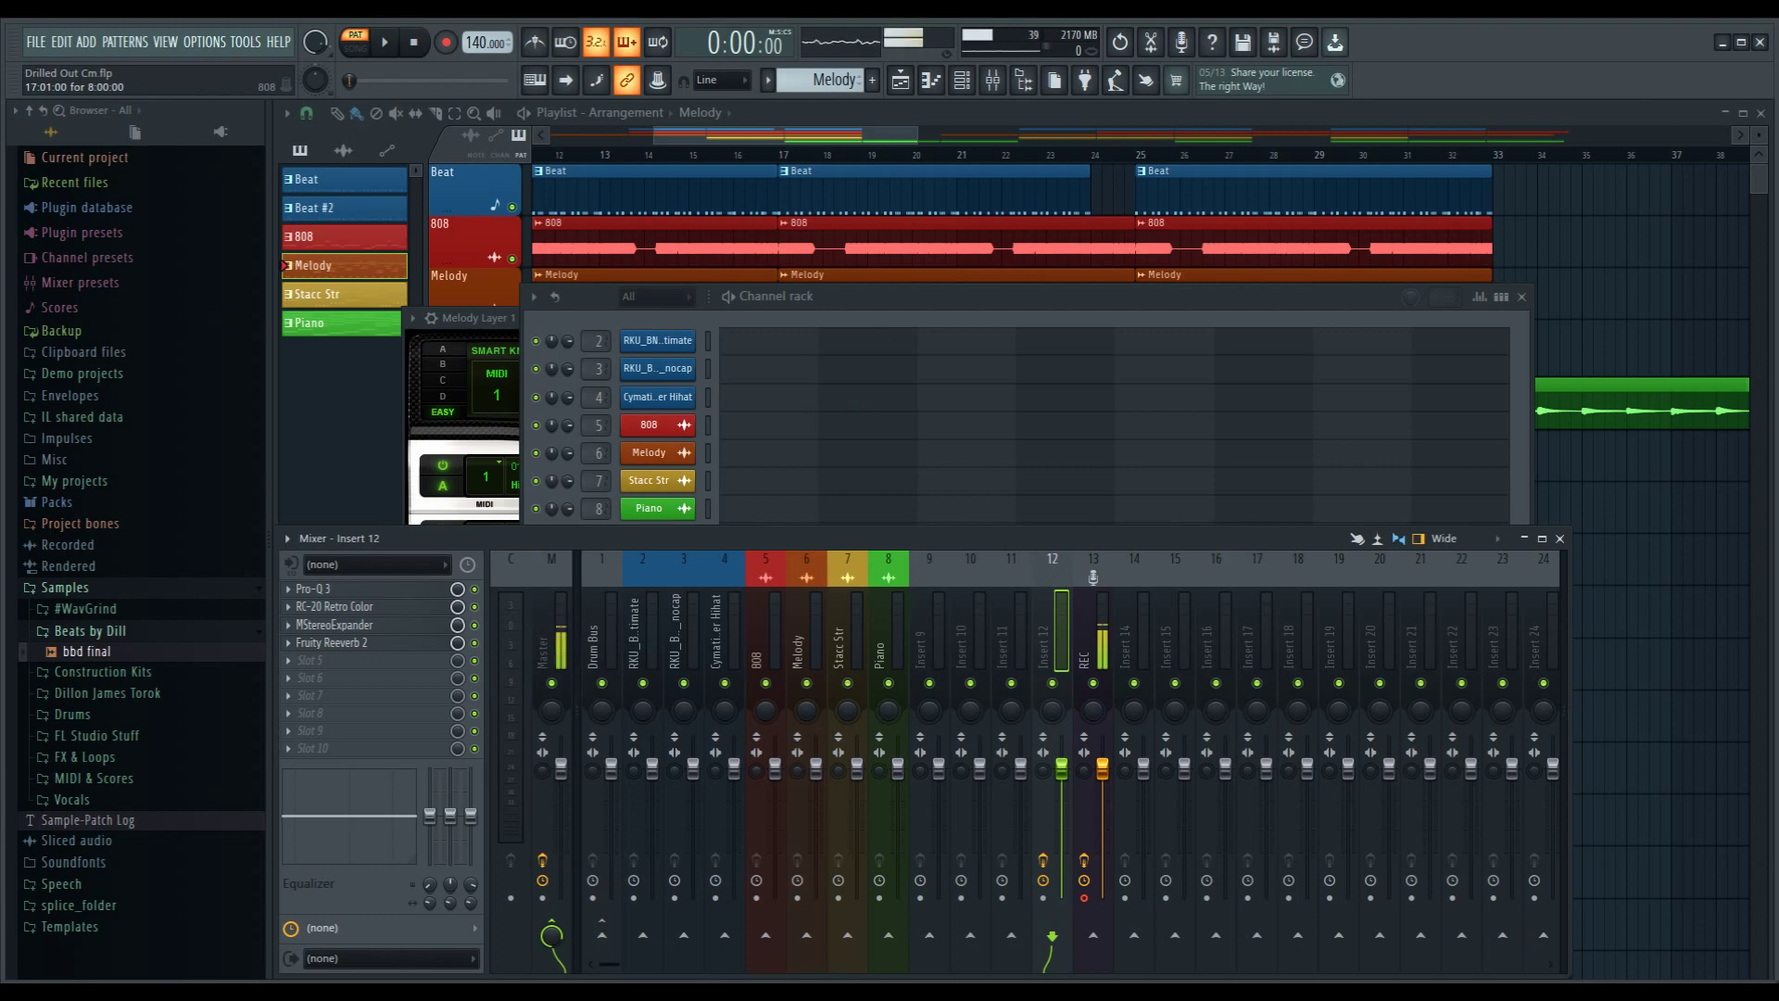
- Switch to the Stacc Str pattern, show its channel rack notes, and audition the pattern before stopping playback
left_click(768, 81)
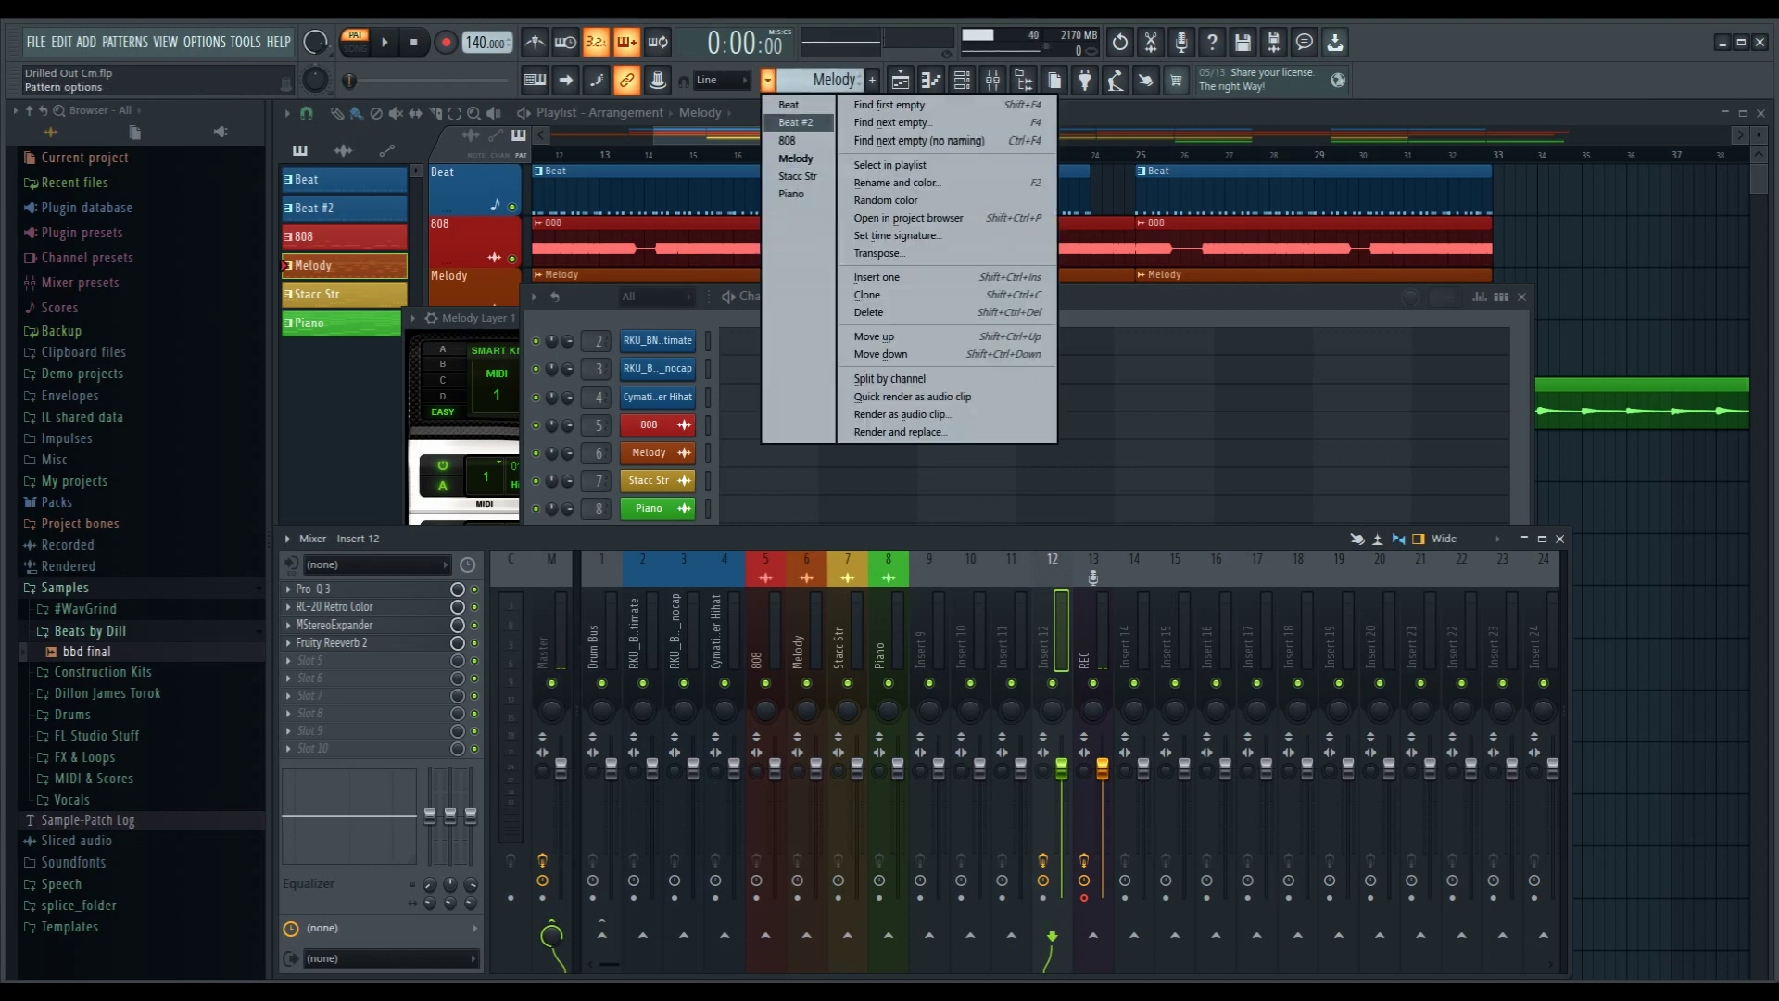
left_click(793, 176)
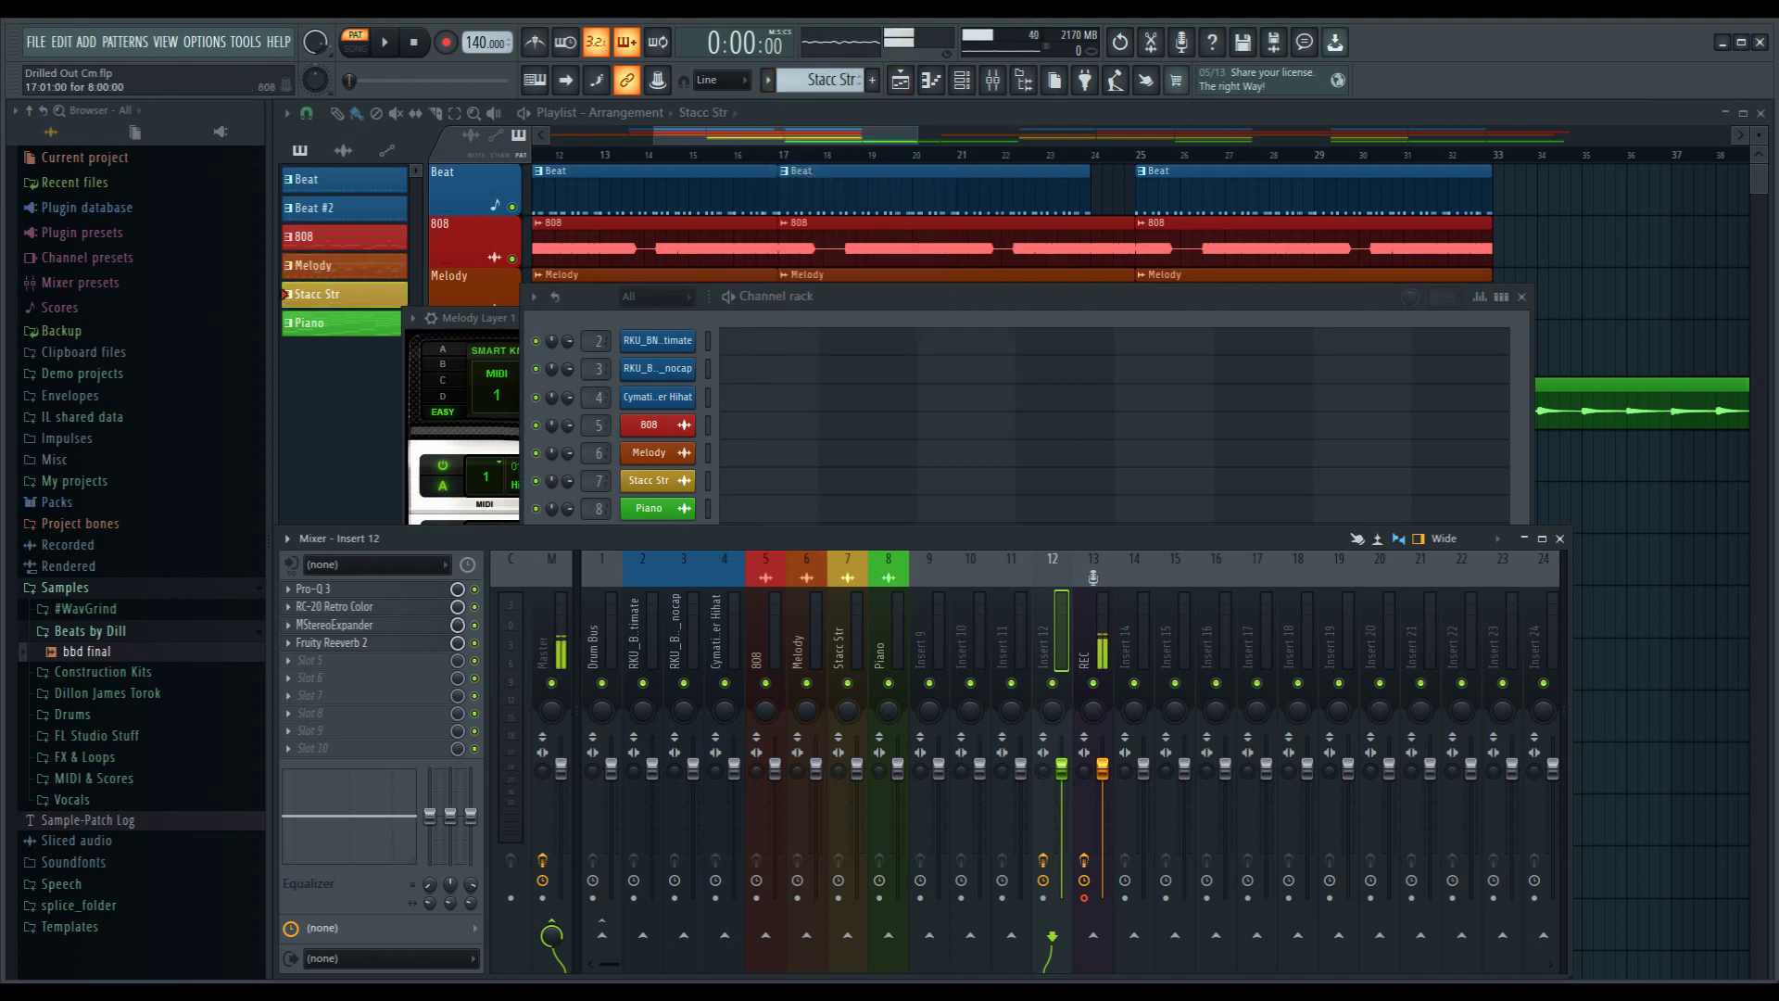
left_click(1029, 296)
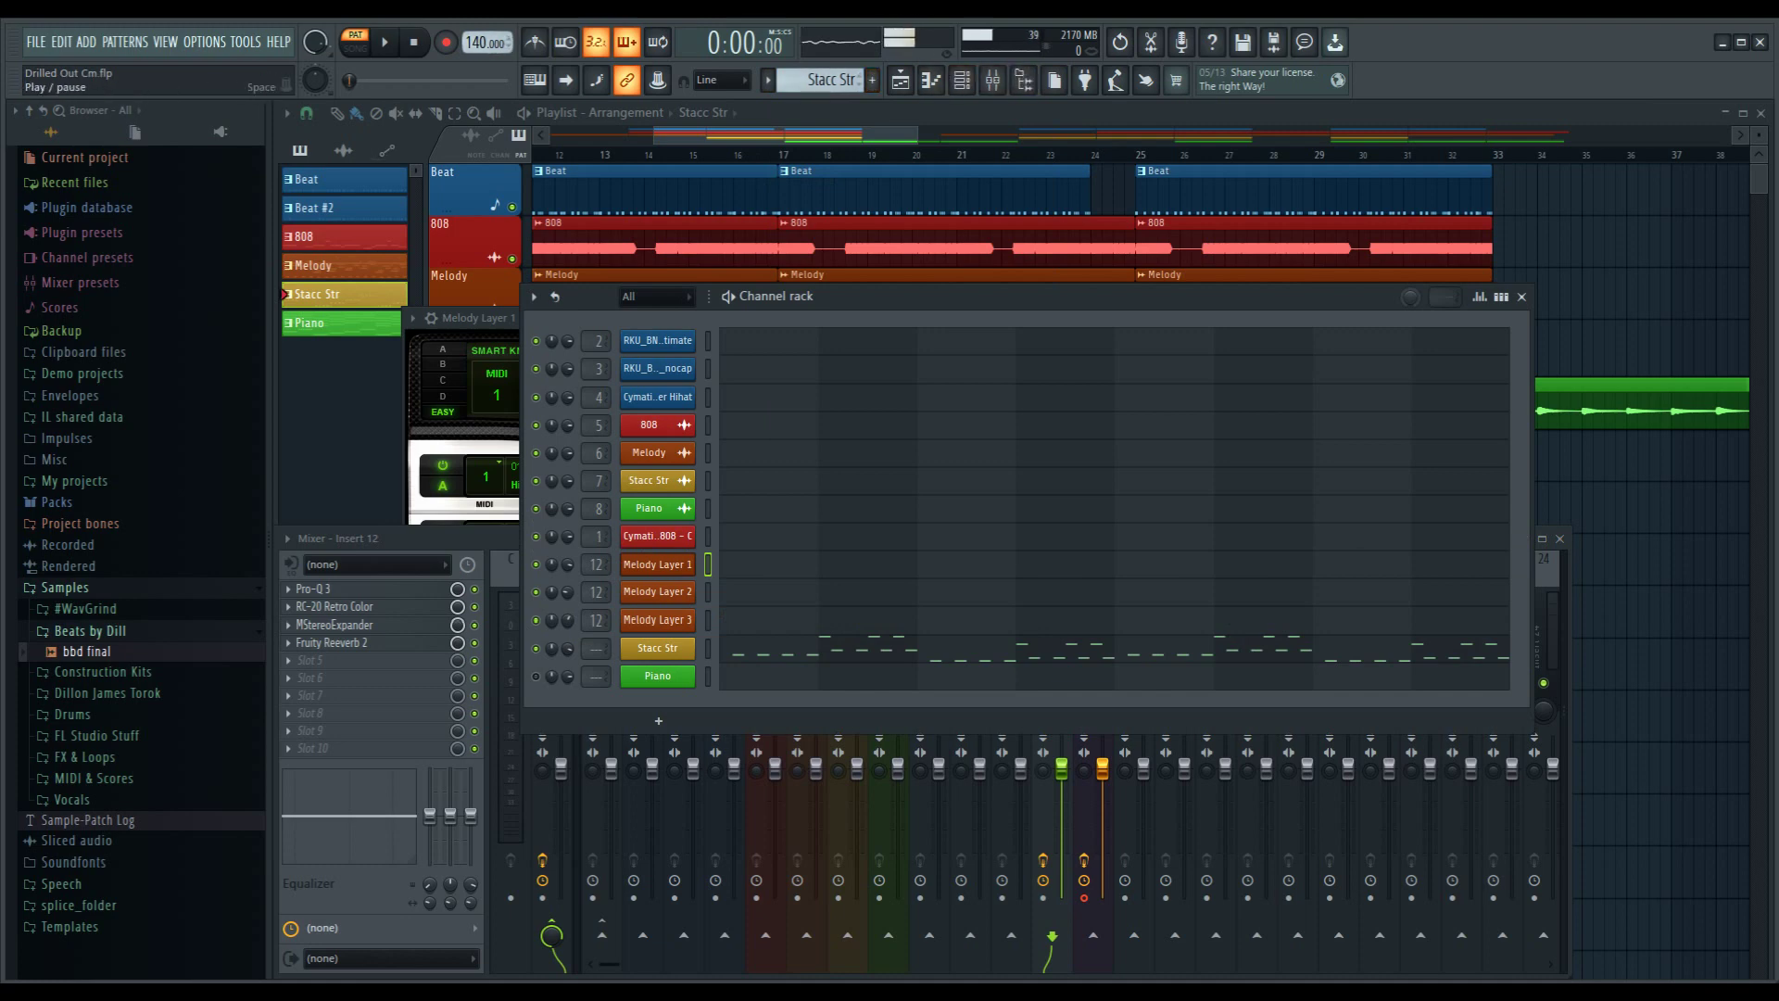
key("space")
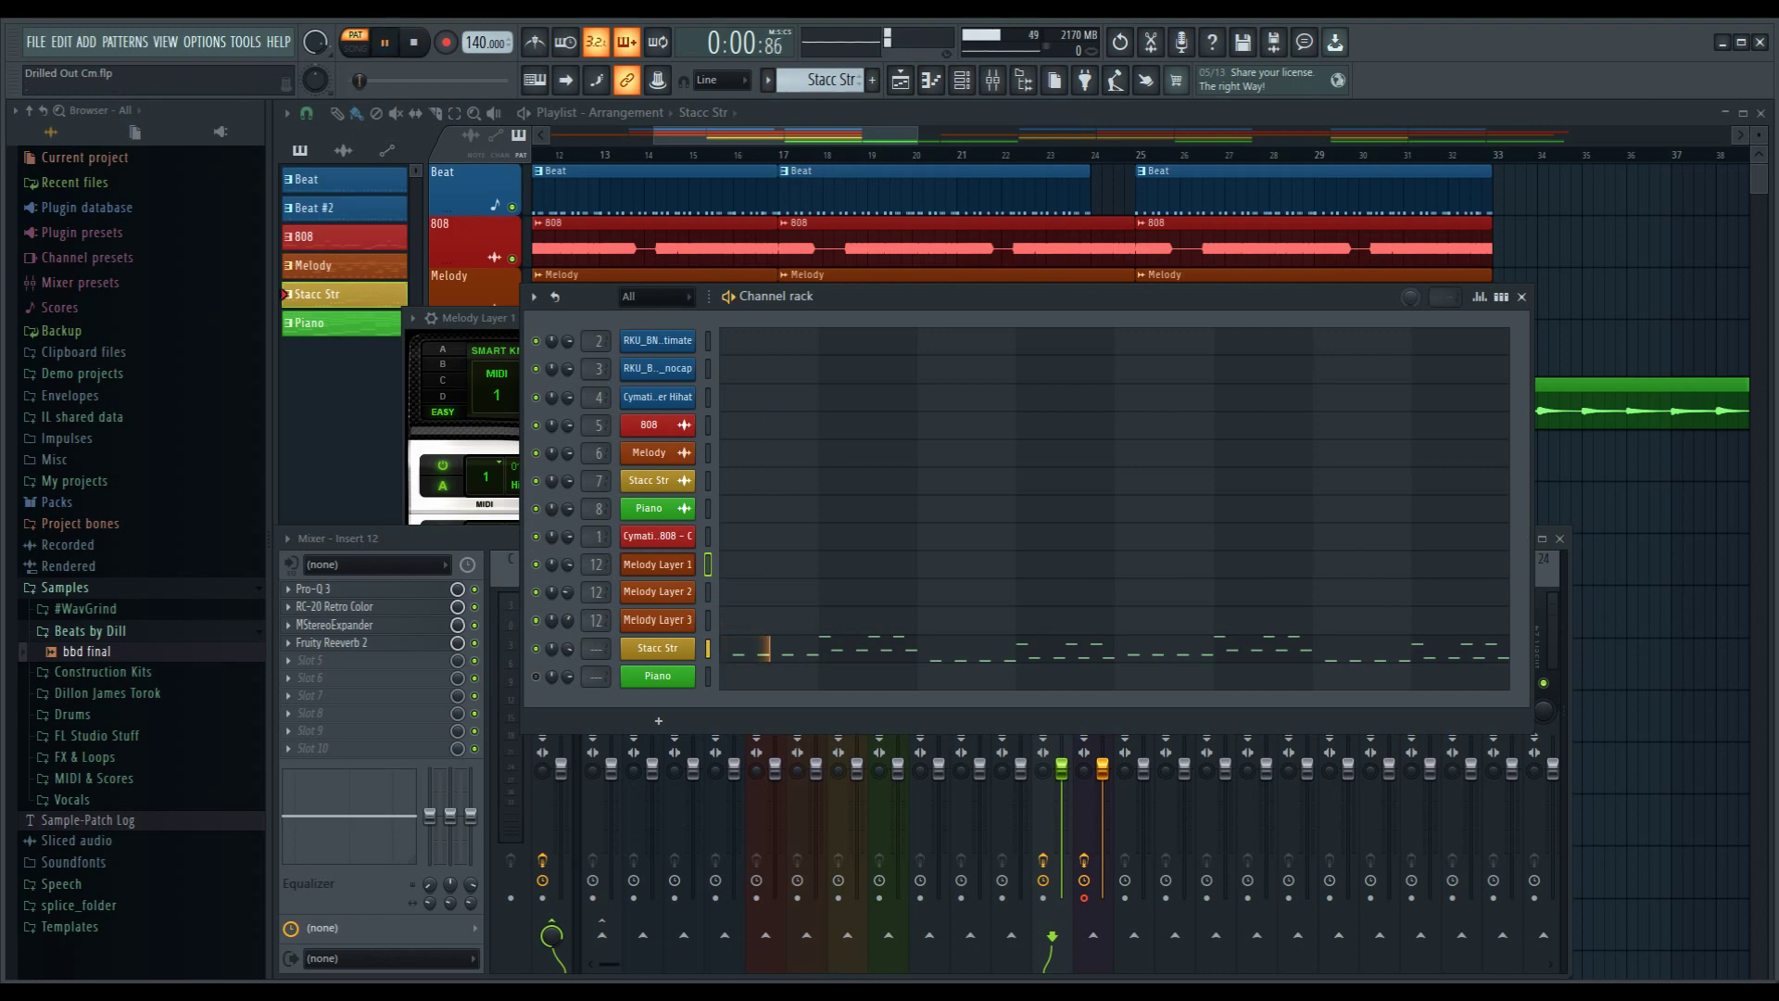
key("space")
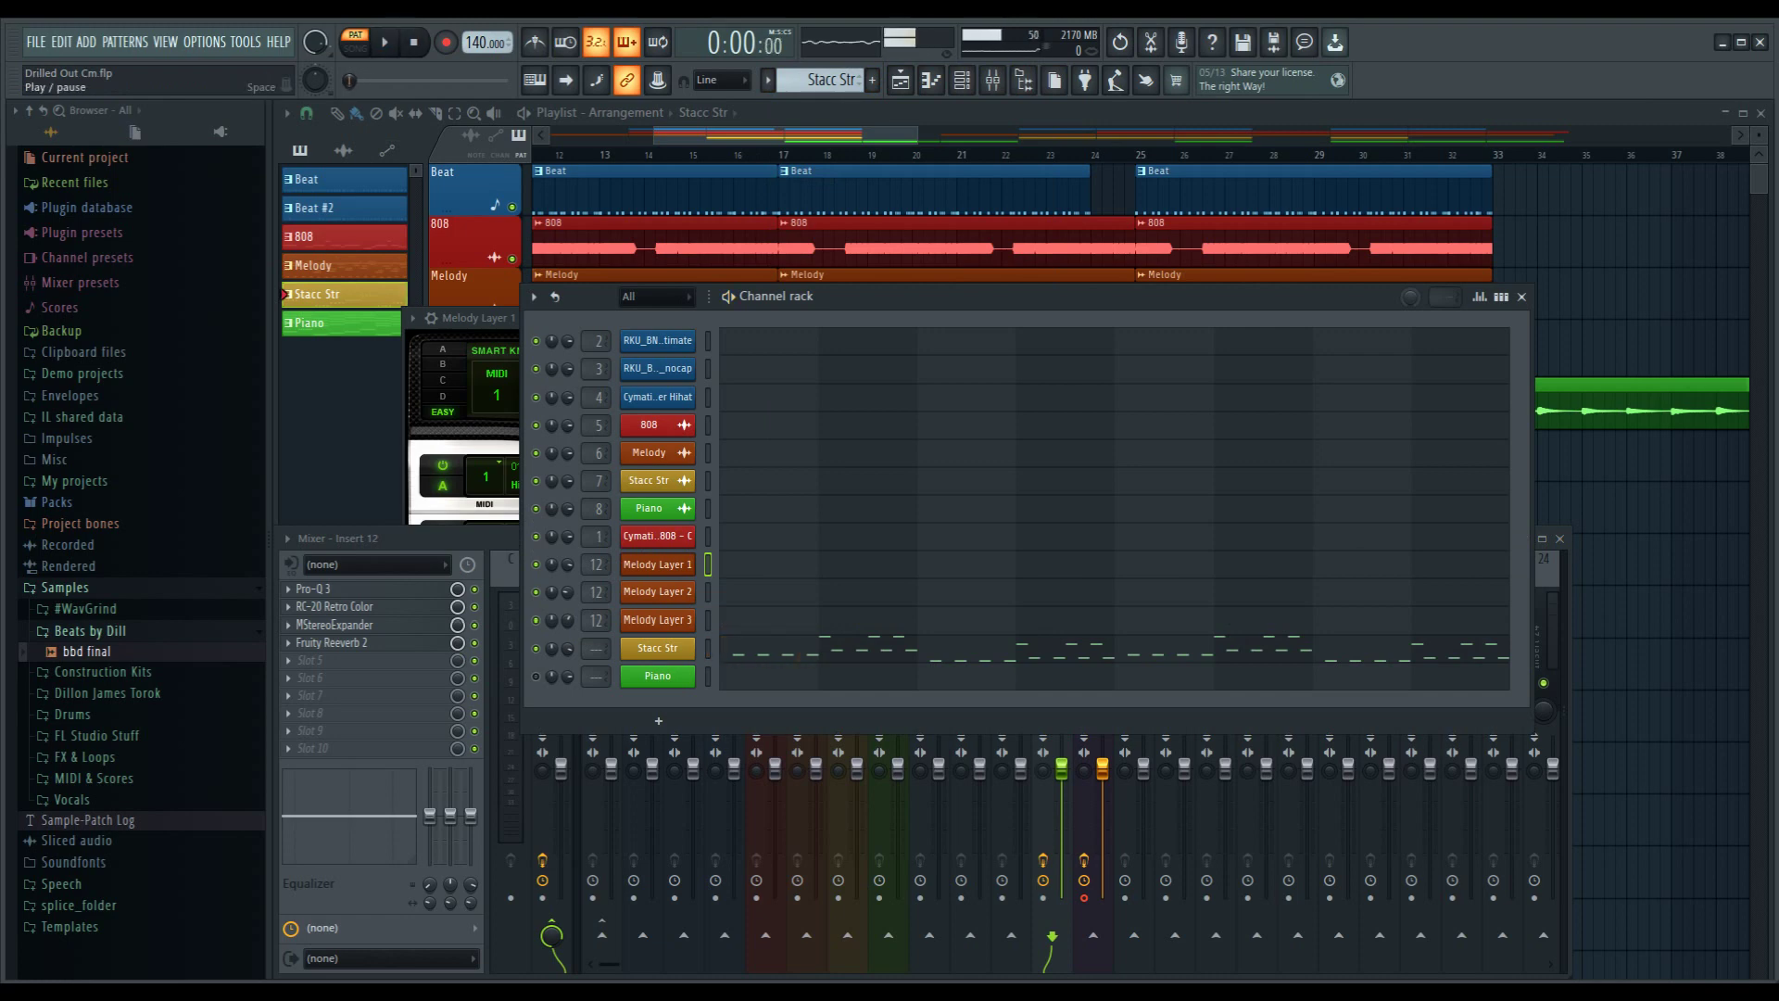
key("space")
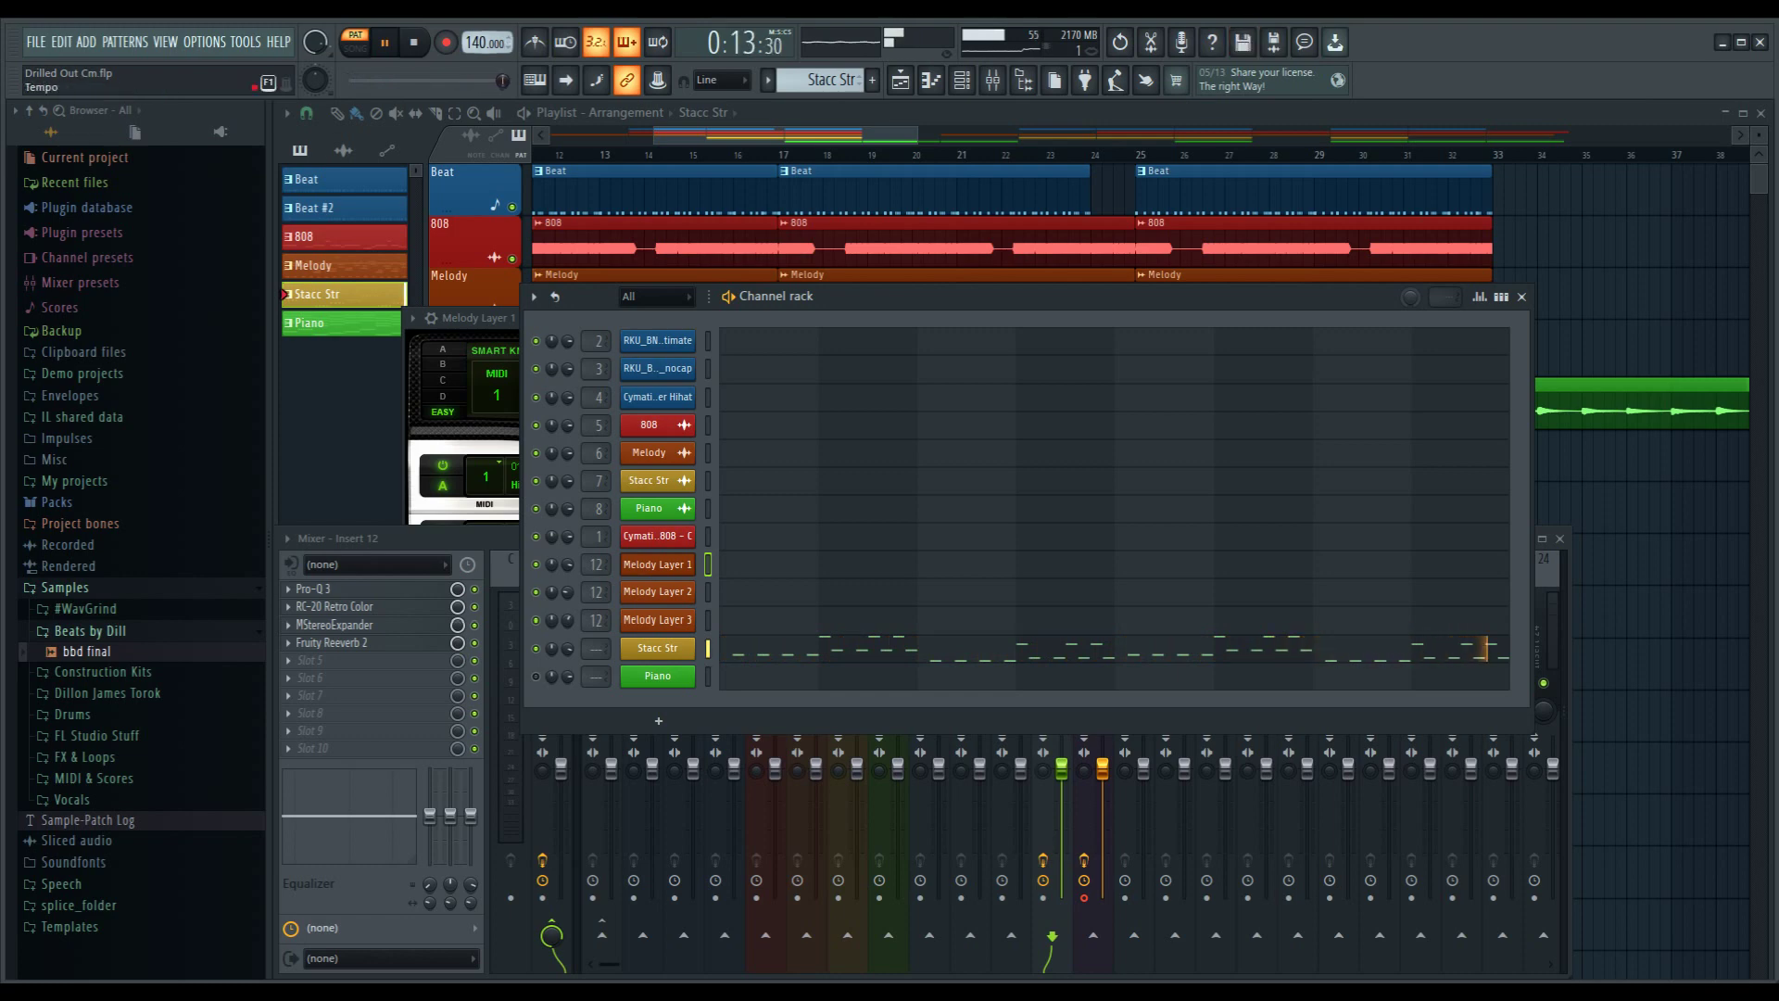
left_click(415, 41)
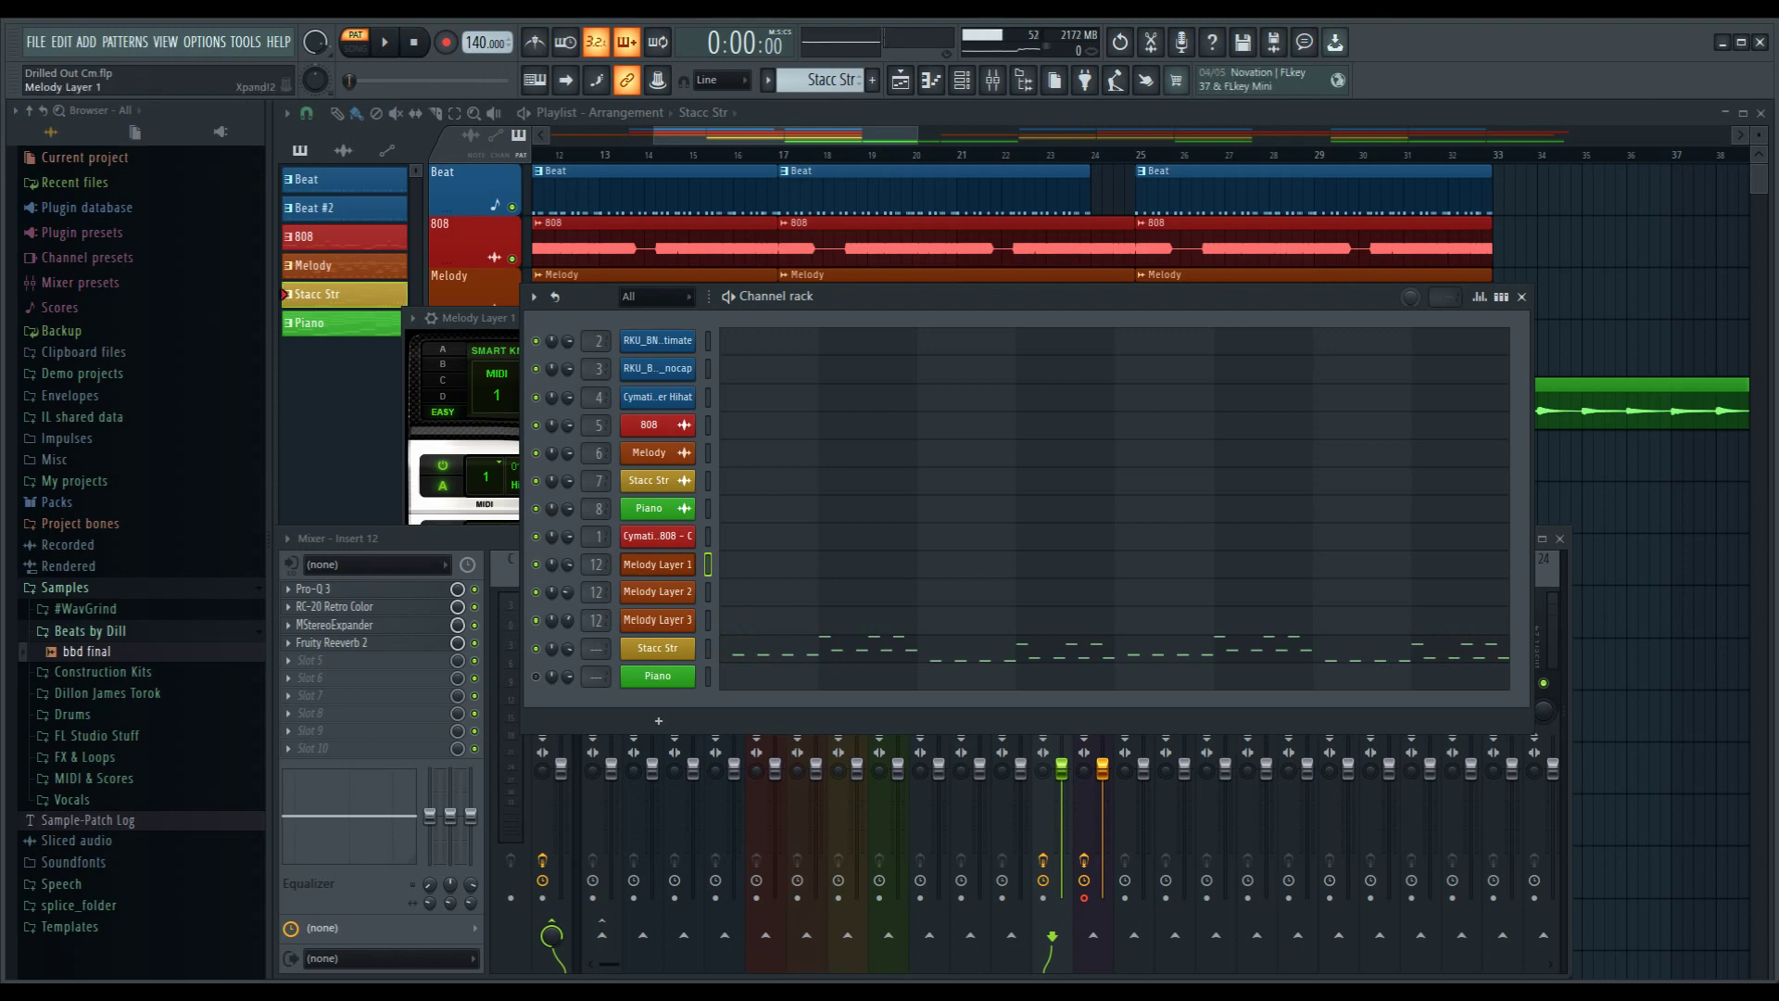
- Inspect the Stacc Str channel's Session Strings 2 instrument in Kontakt, reselect the Lush Flow snapshot, check the main articulation options, and close it
left_click(658, 648)
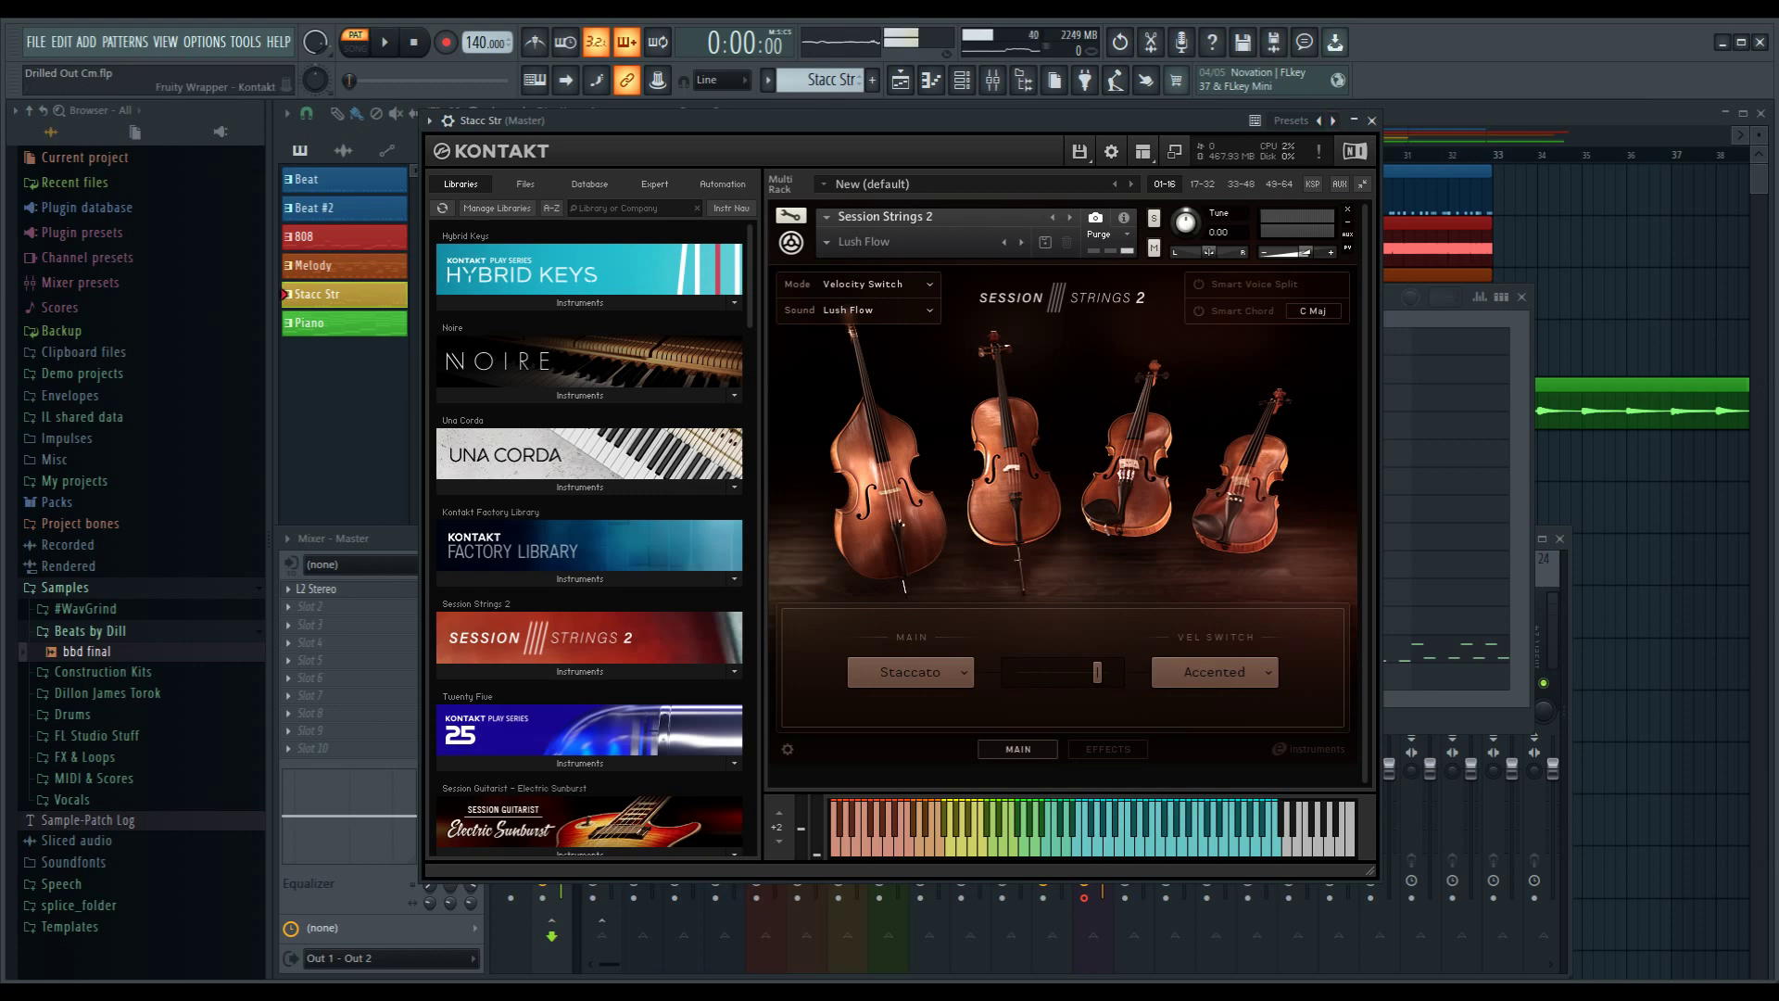
left_click(827, 241)
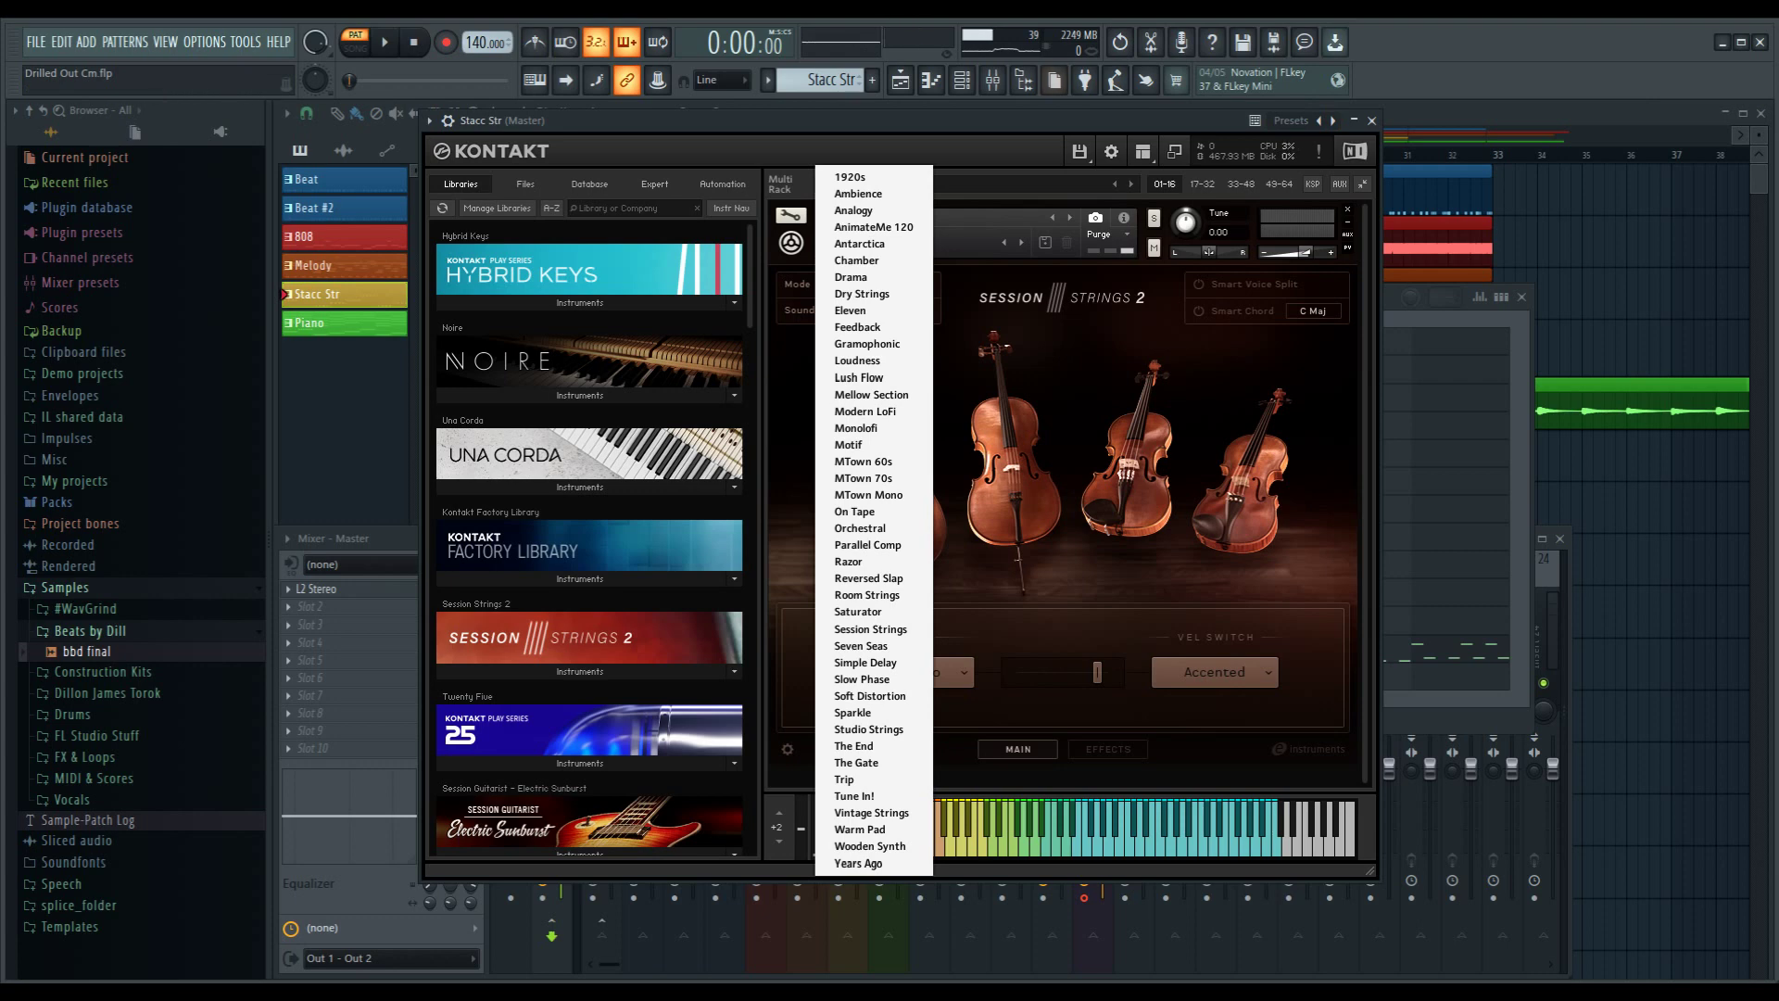
left_click(859, 377)
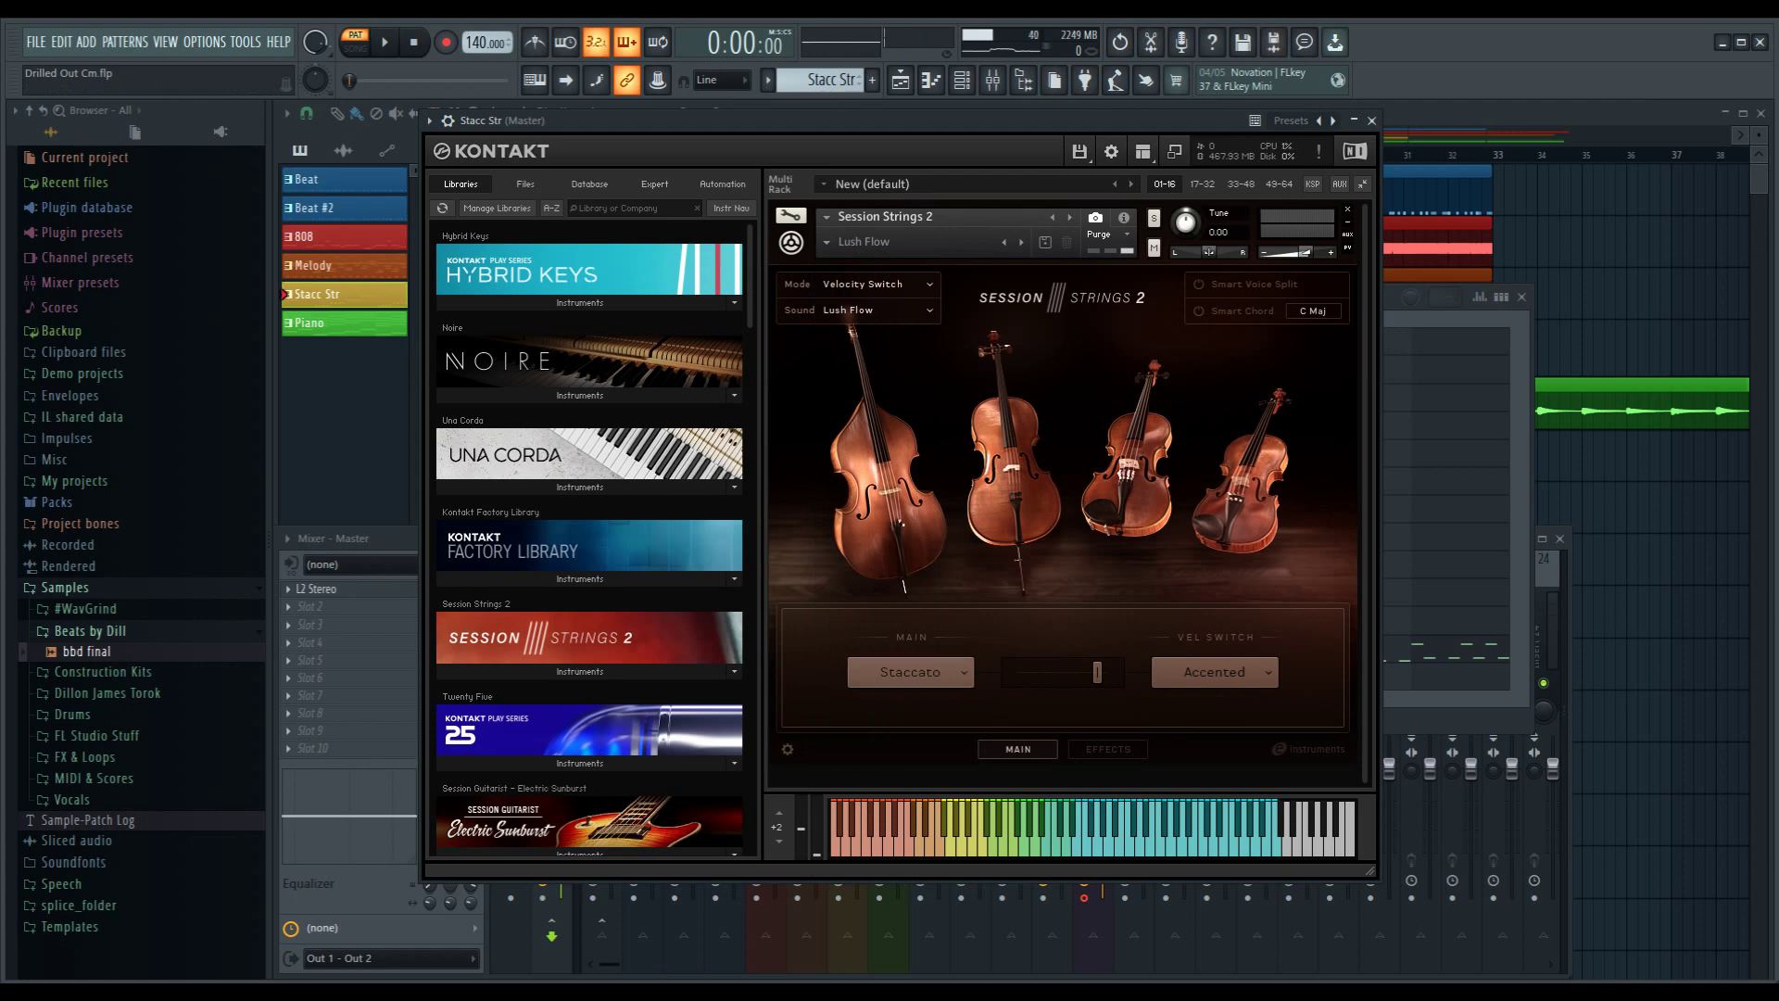
left_click(910, 671)
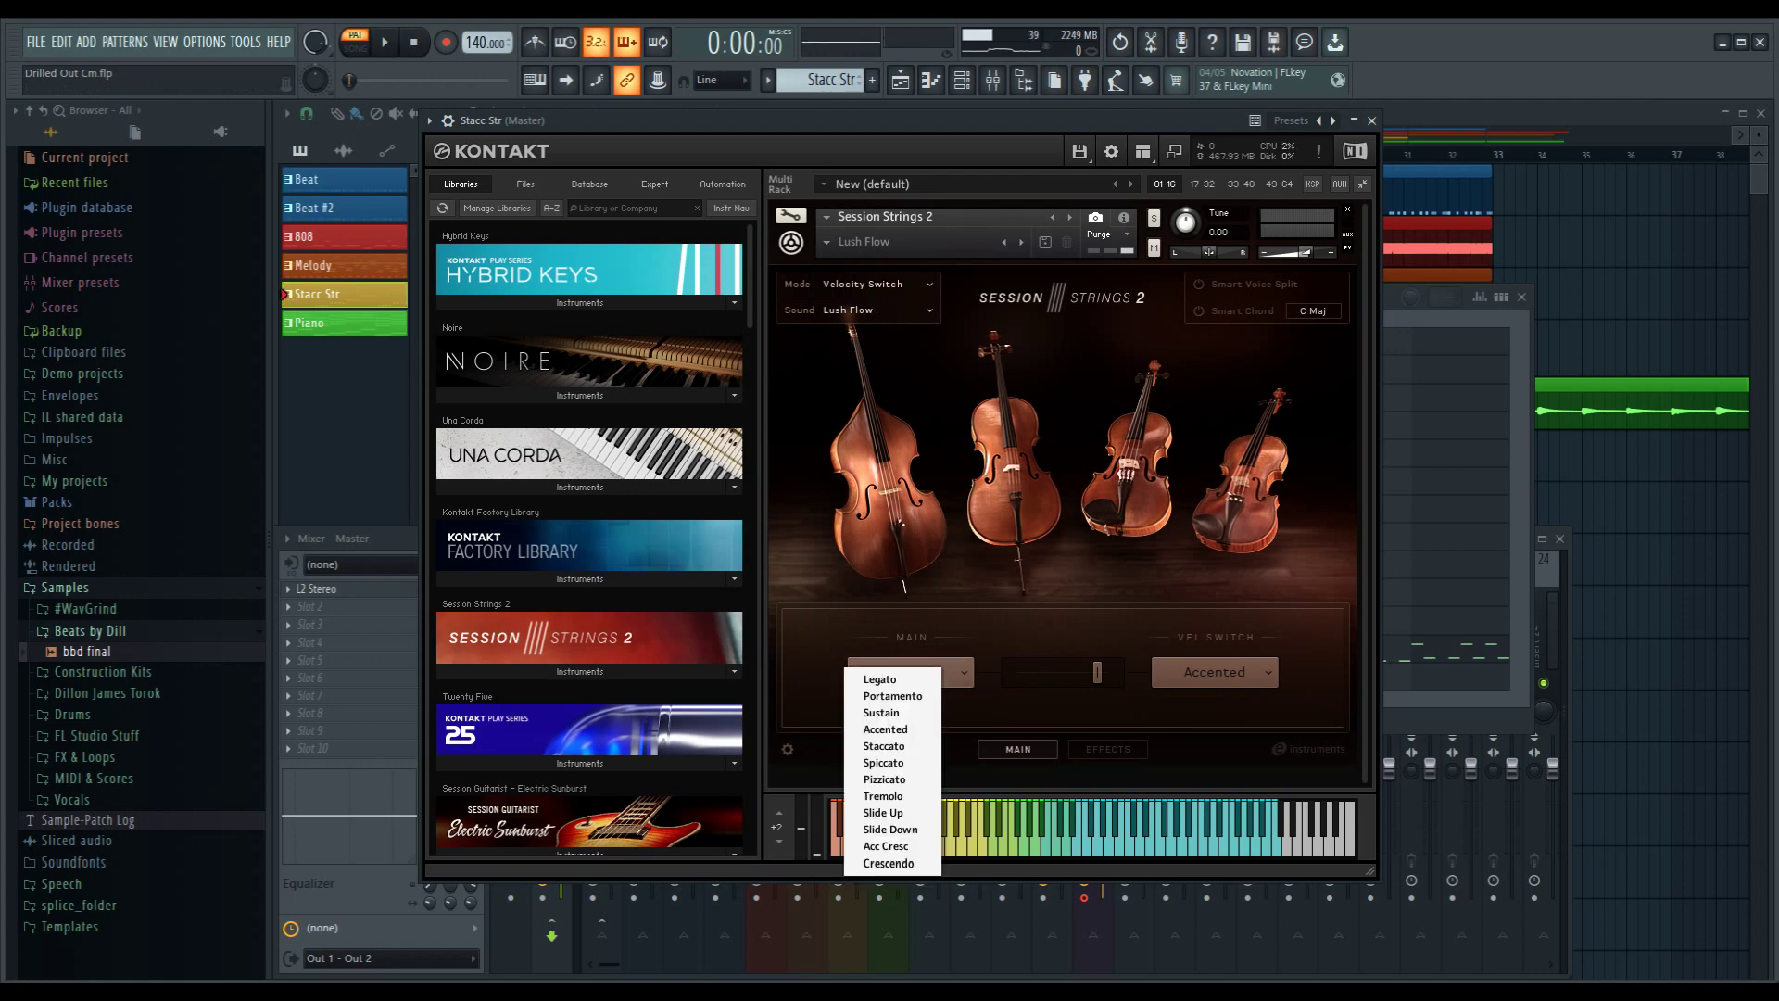
key("Escape")
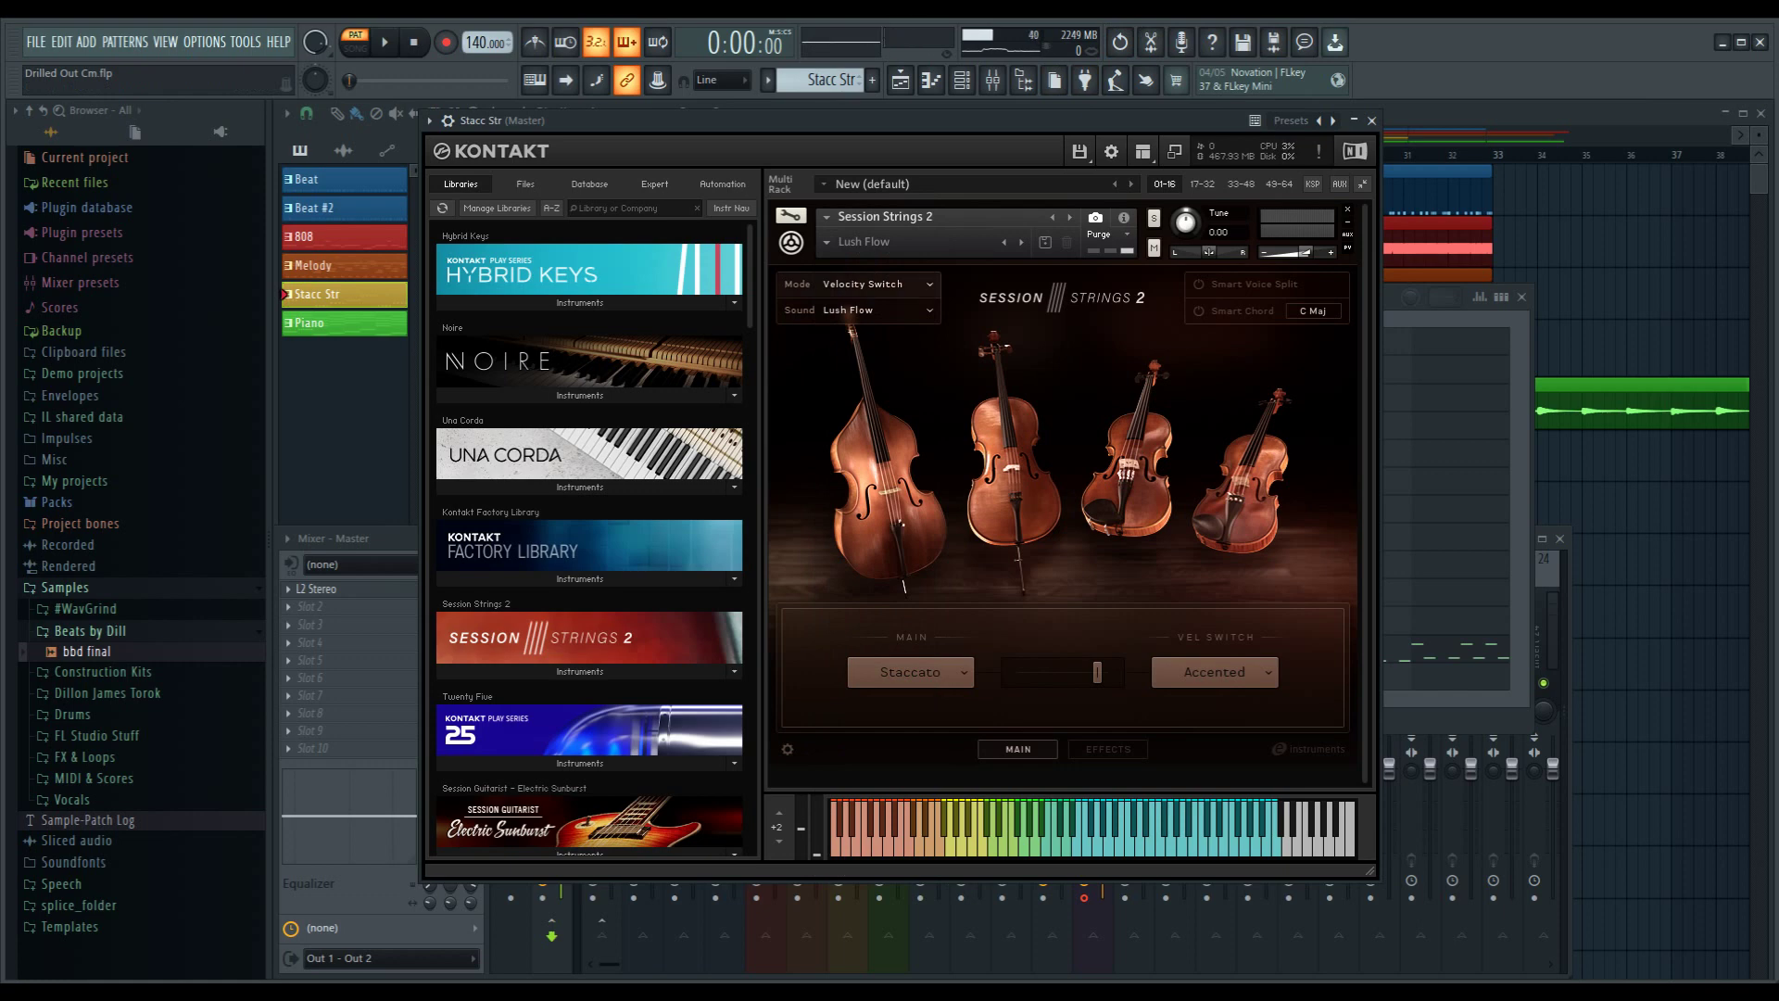
left_click(1372, 120)
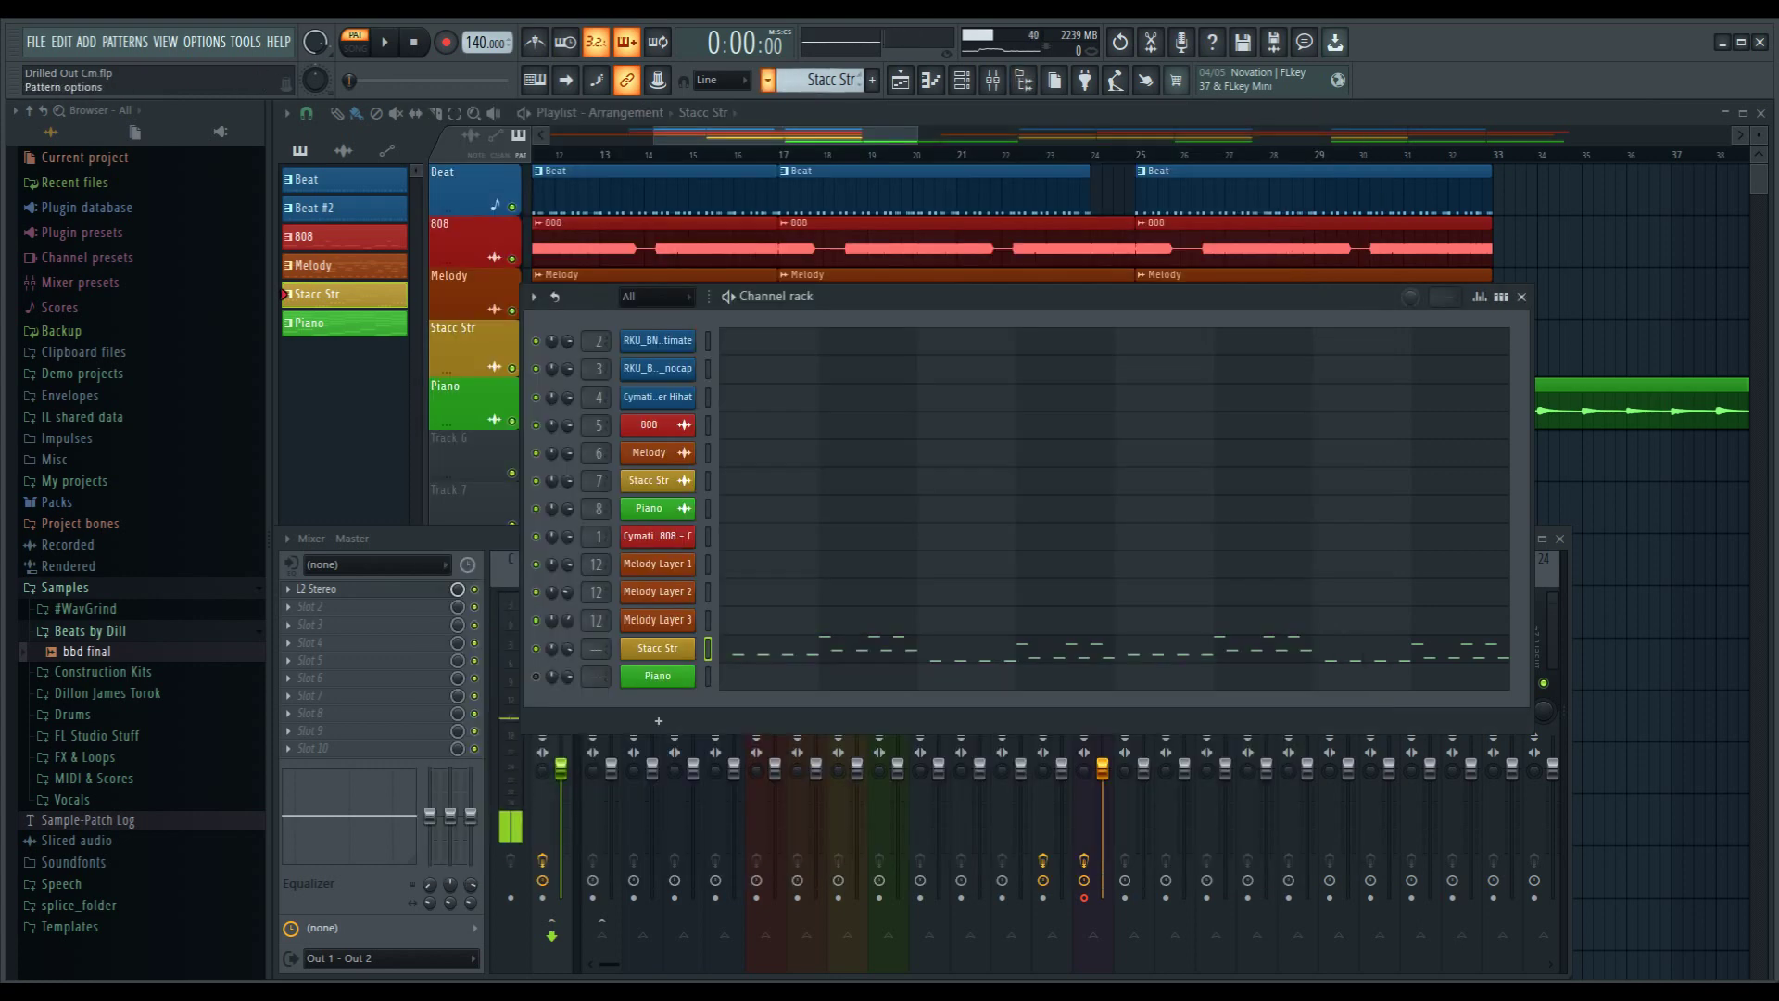
- Audition the Piano pattern, then inspect its NOIRE Pure instrument in Kontakt and close the plugin window
left_click(767, 80)
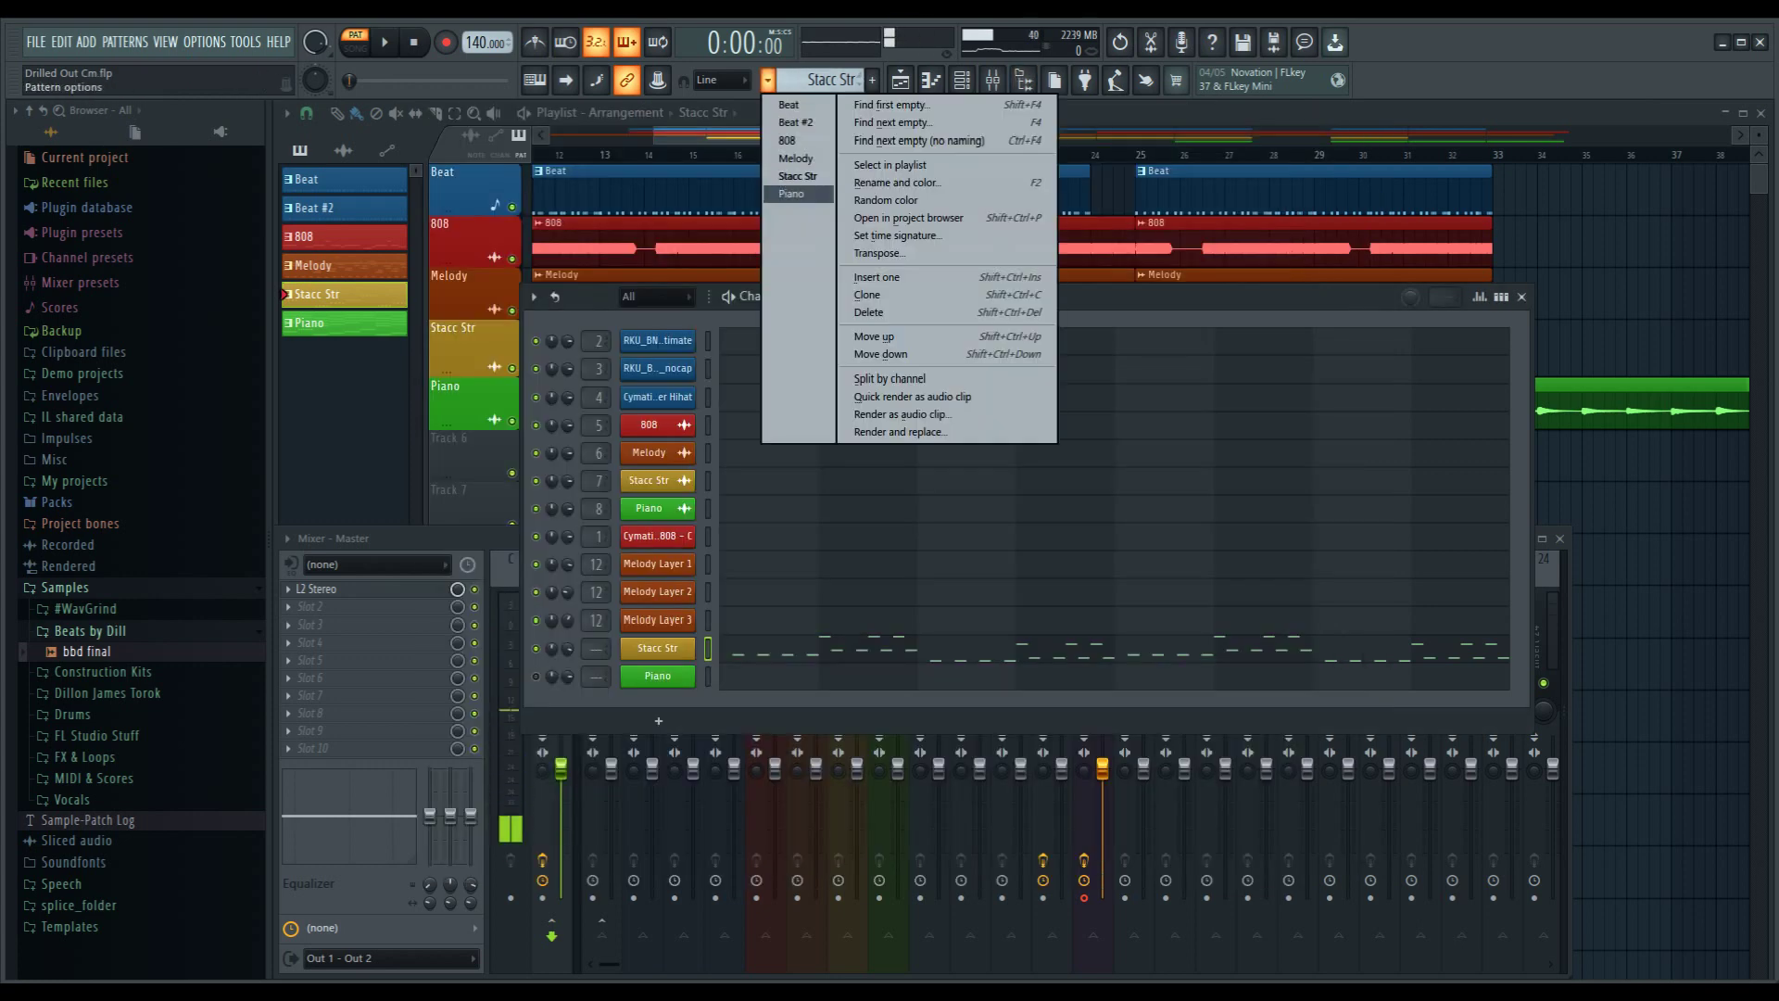
left_click(792, 194)
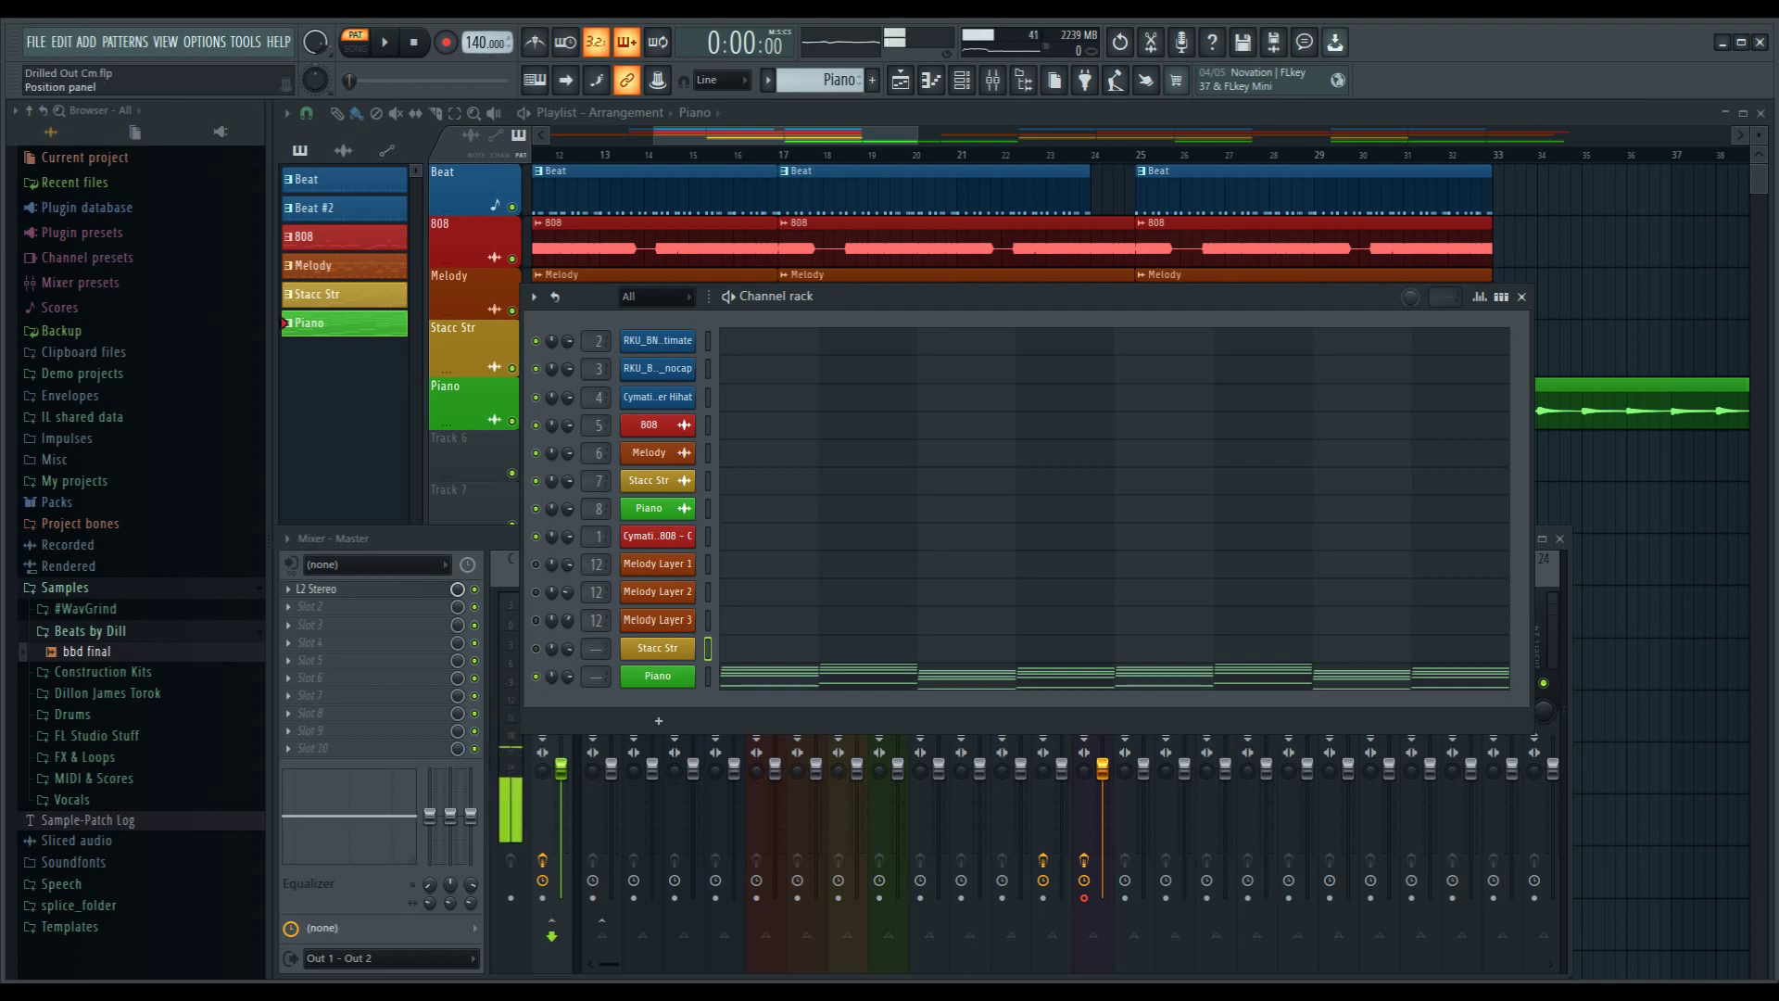
key("space")
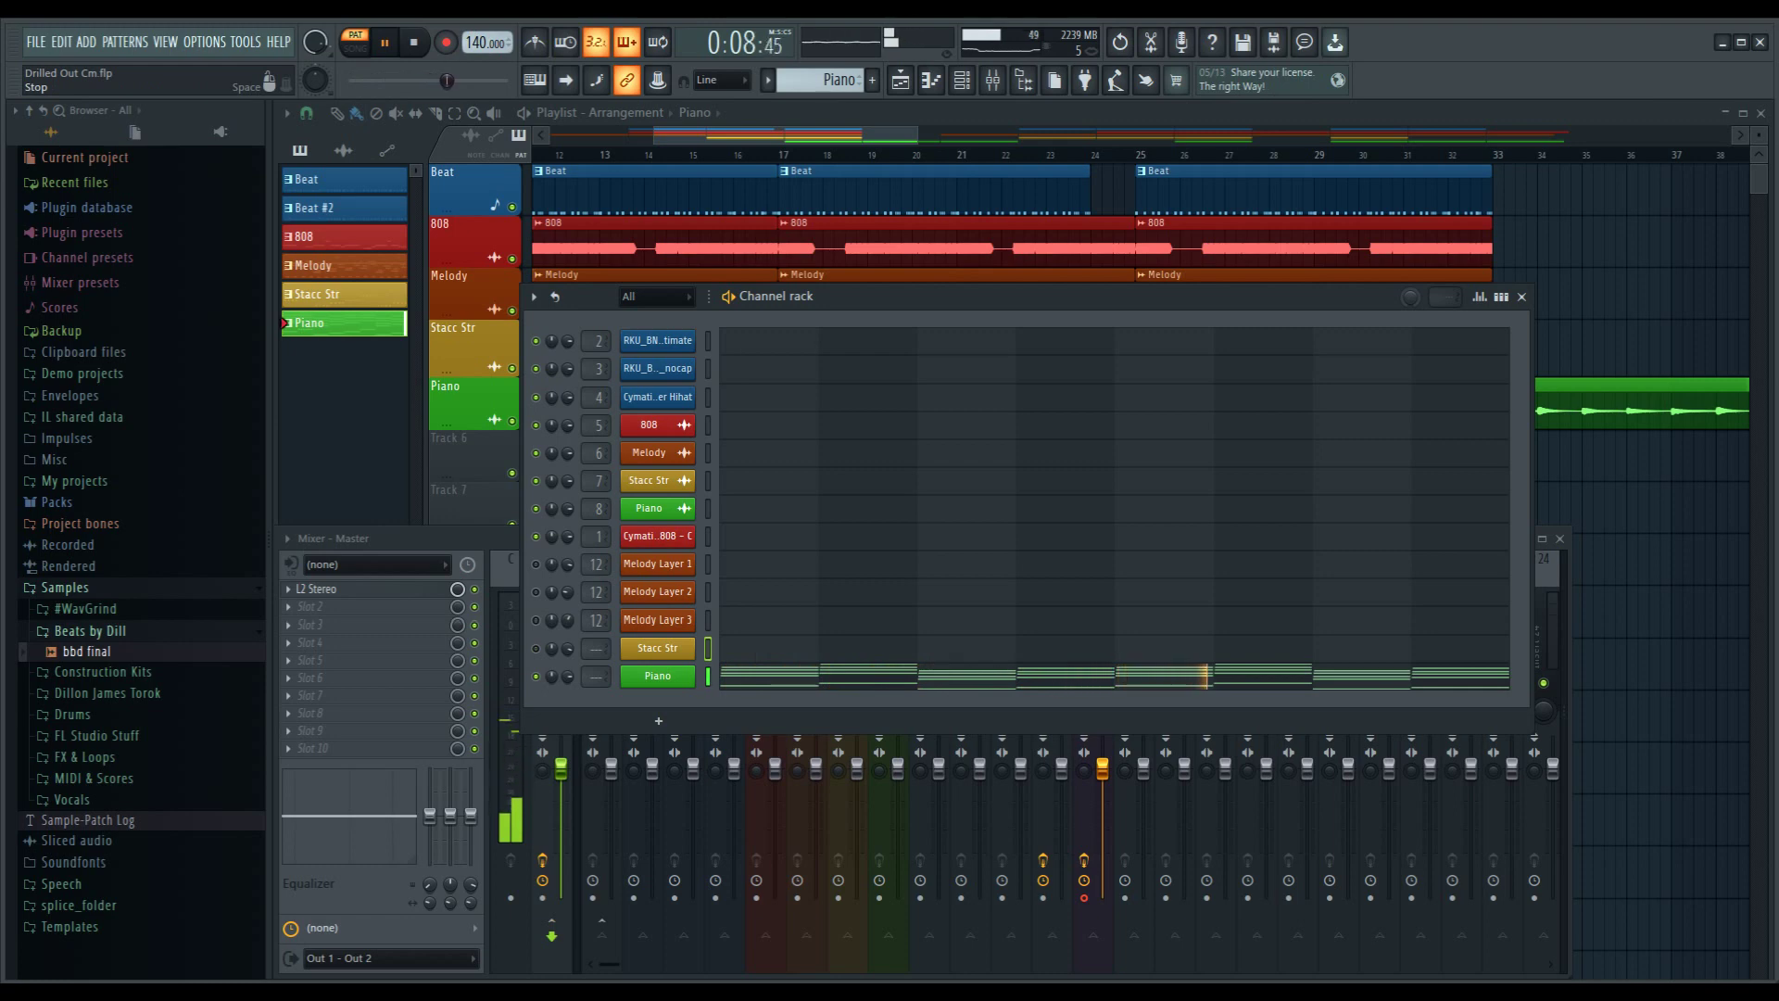
key("space")
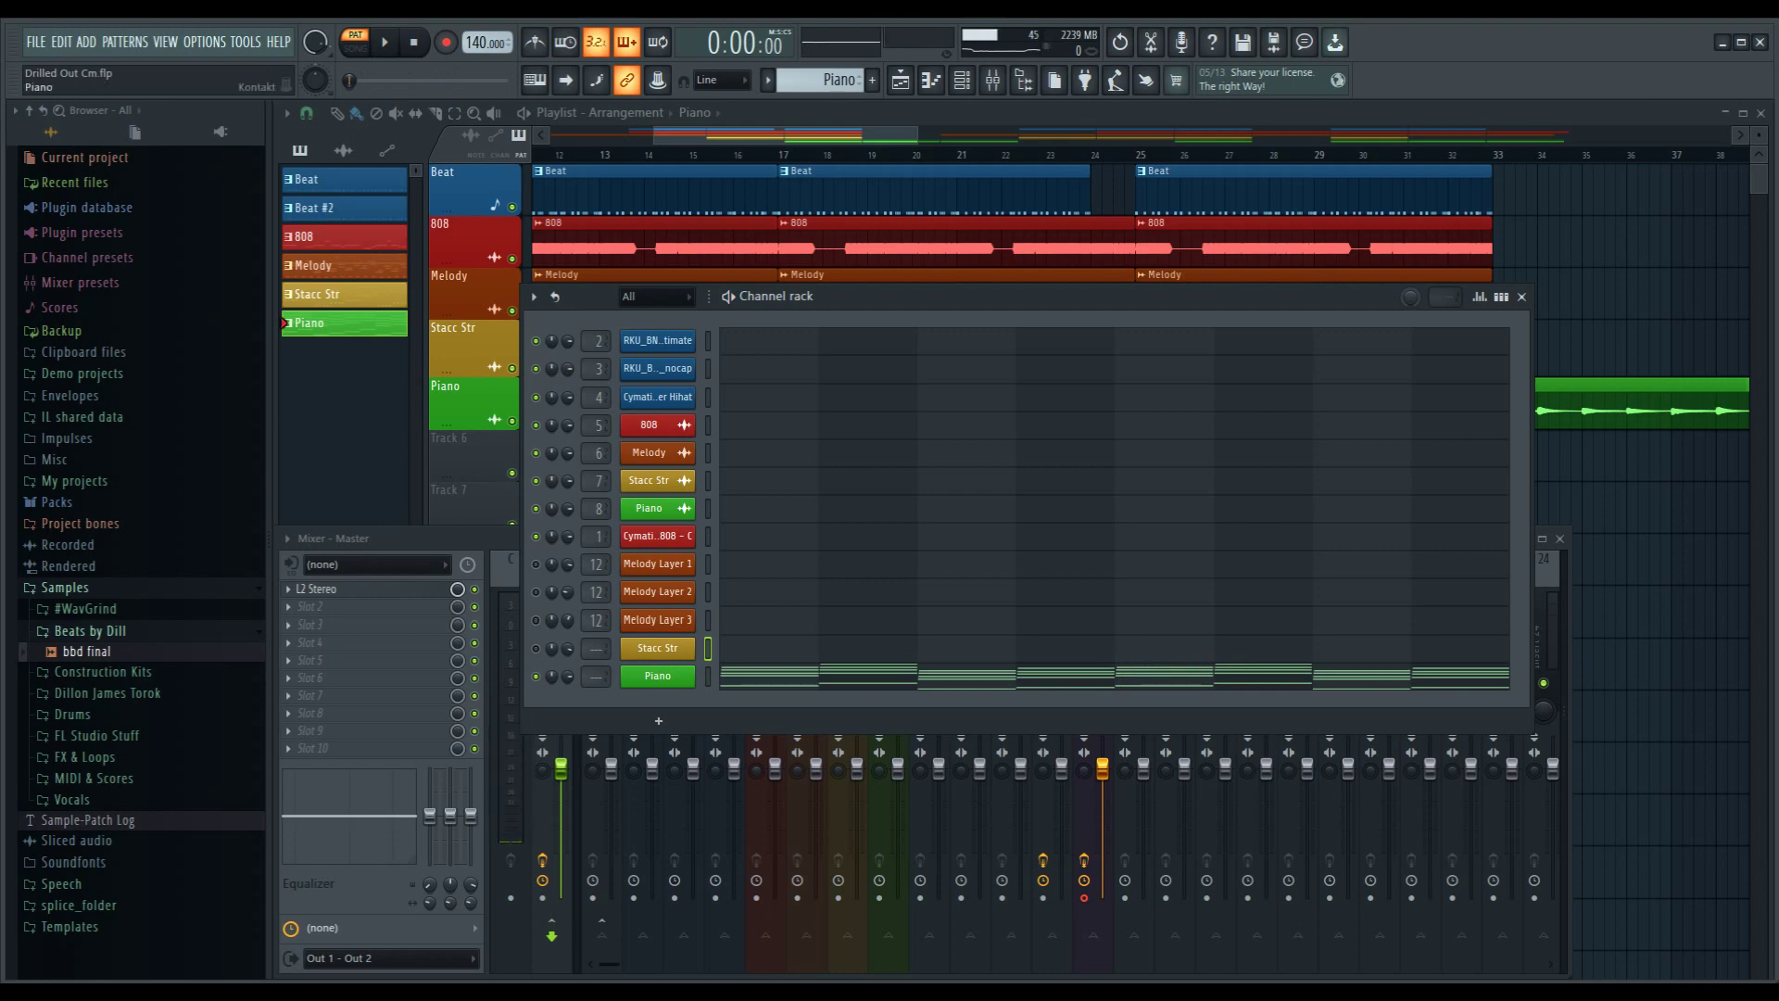
left_click(657, 677)
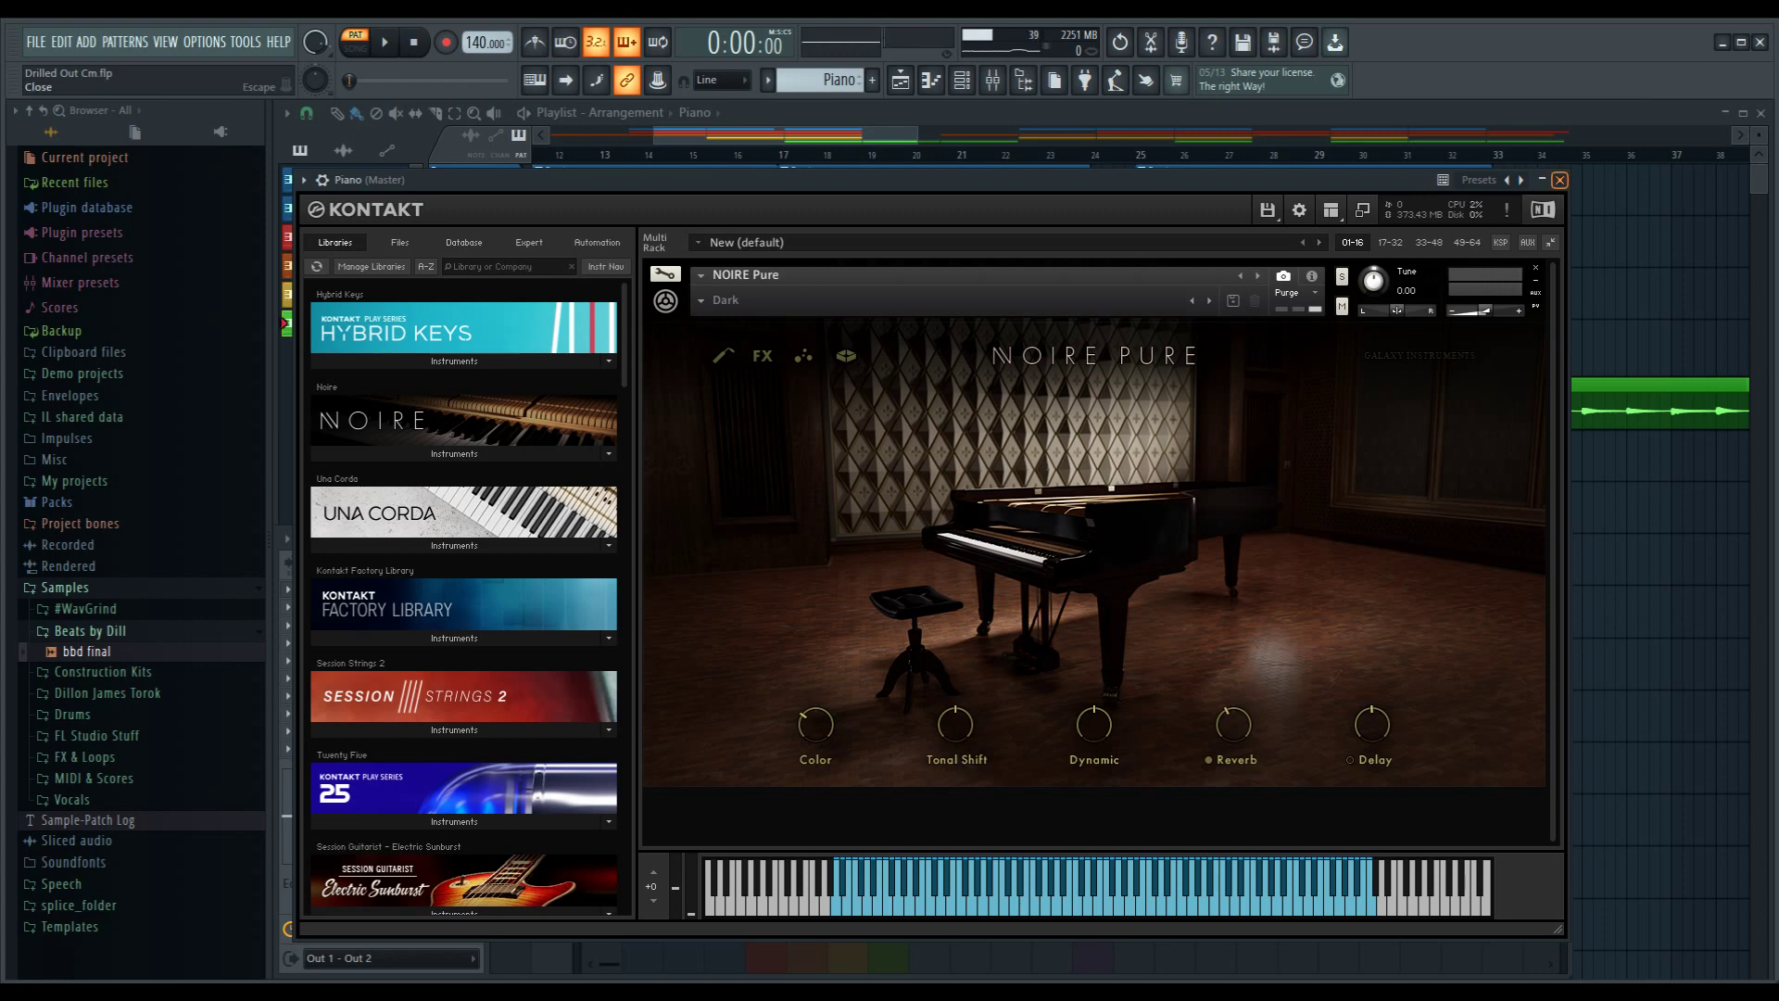
left_click(1560, 179)
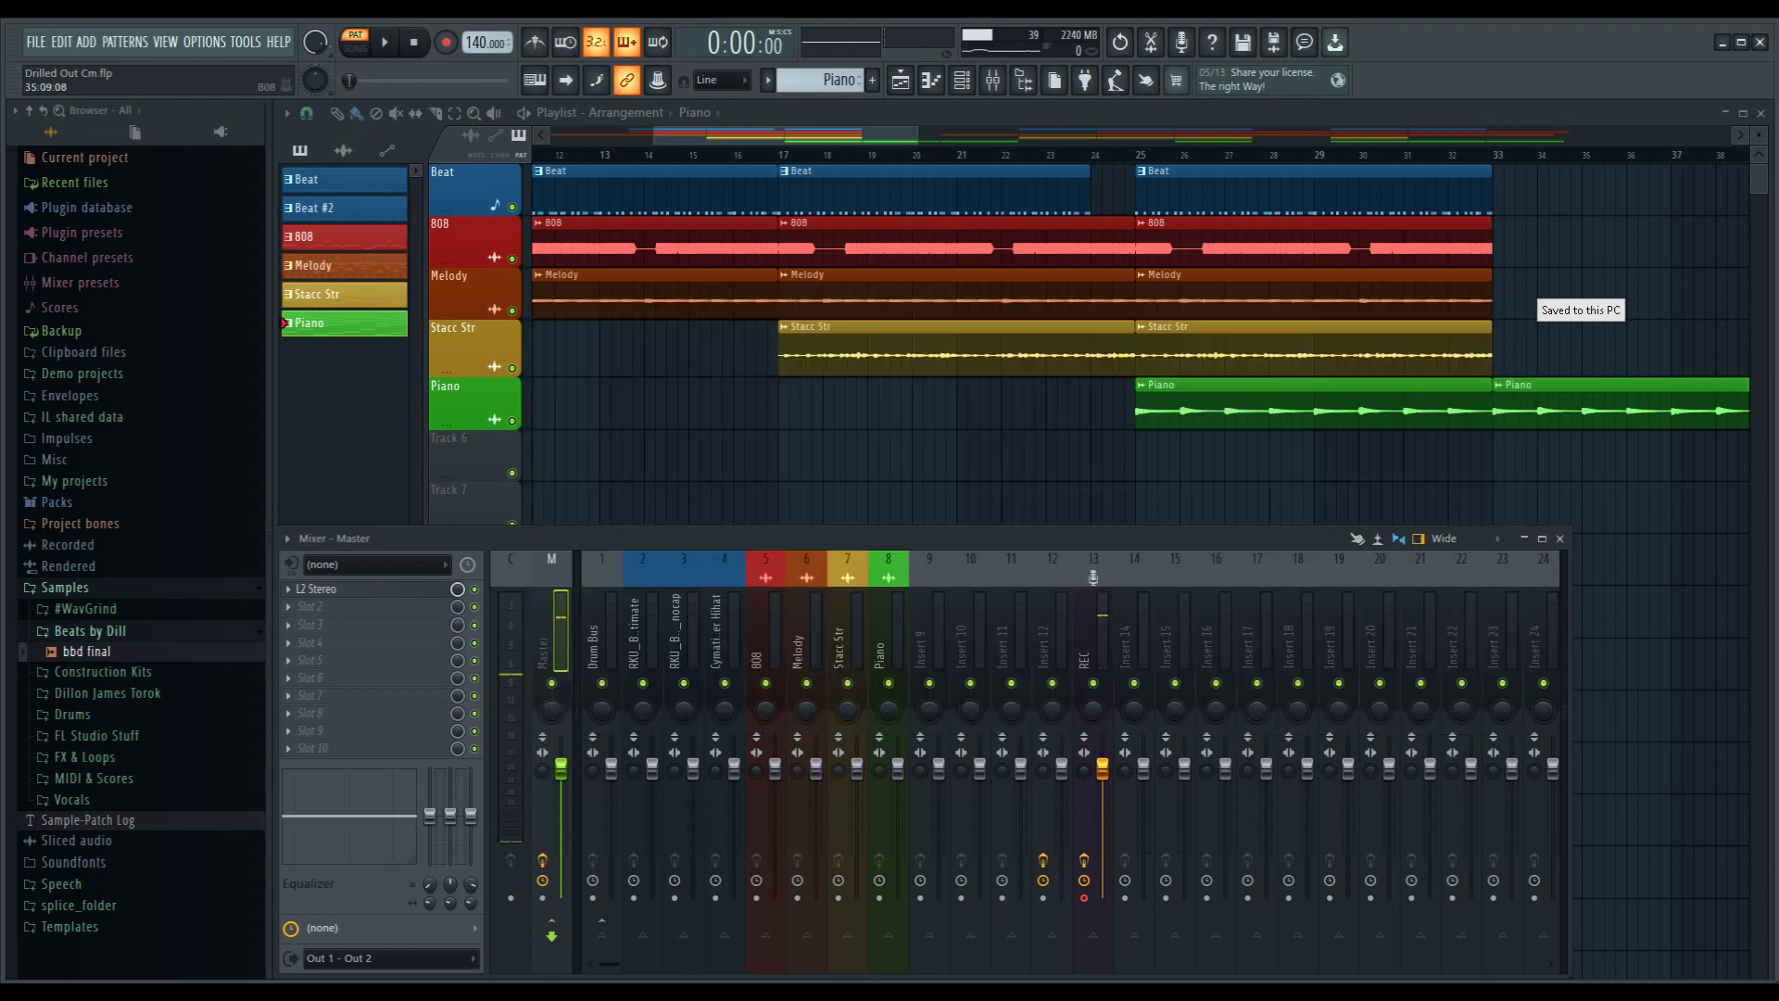
- Close the channel rack and mixer, and switch playback to song mode with the playhead at bar 25
left_click(1521, 297)
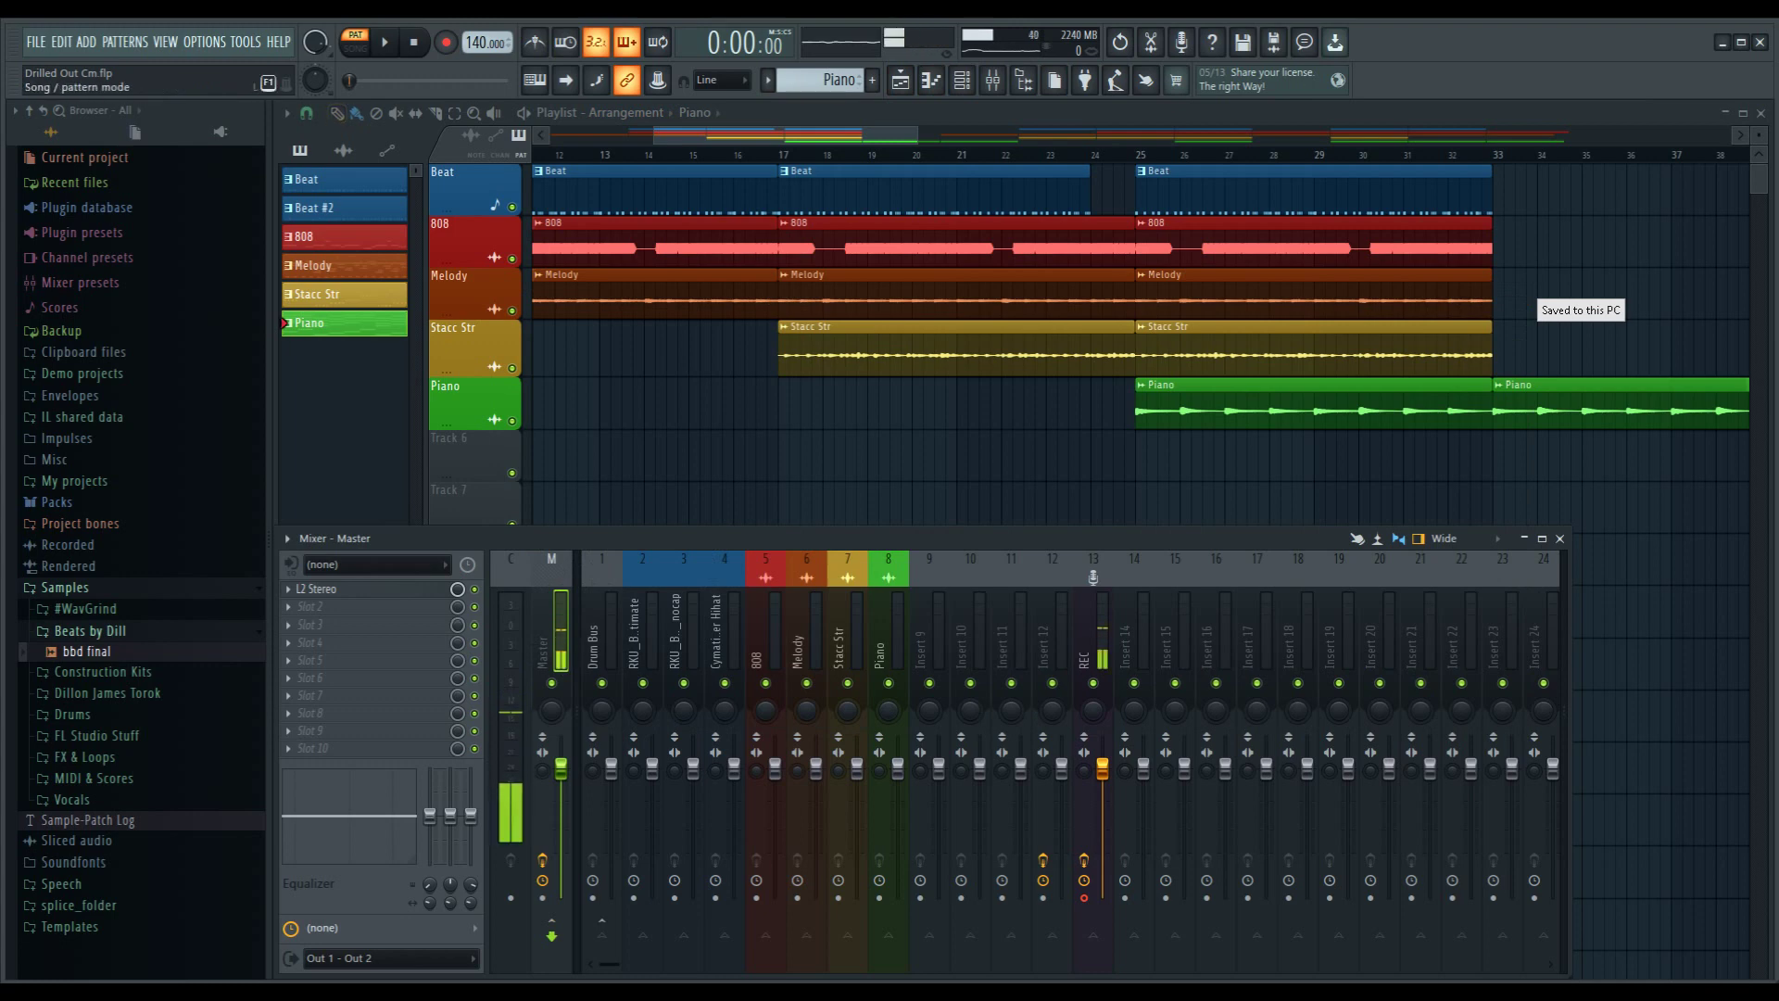
key("l")
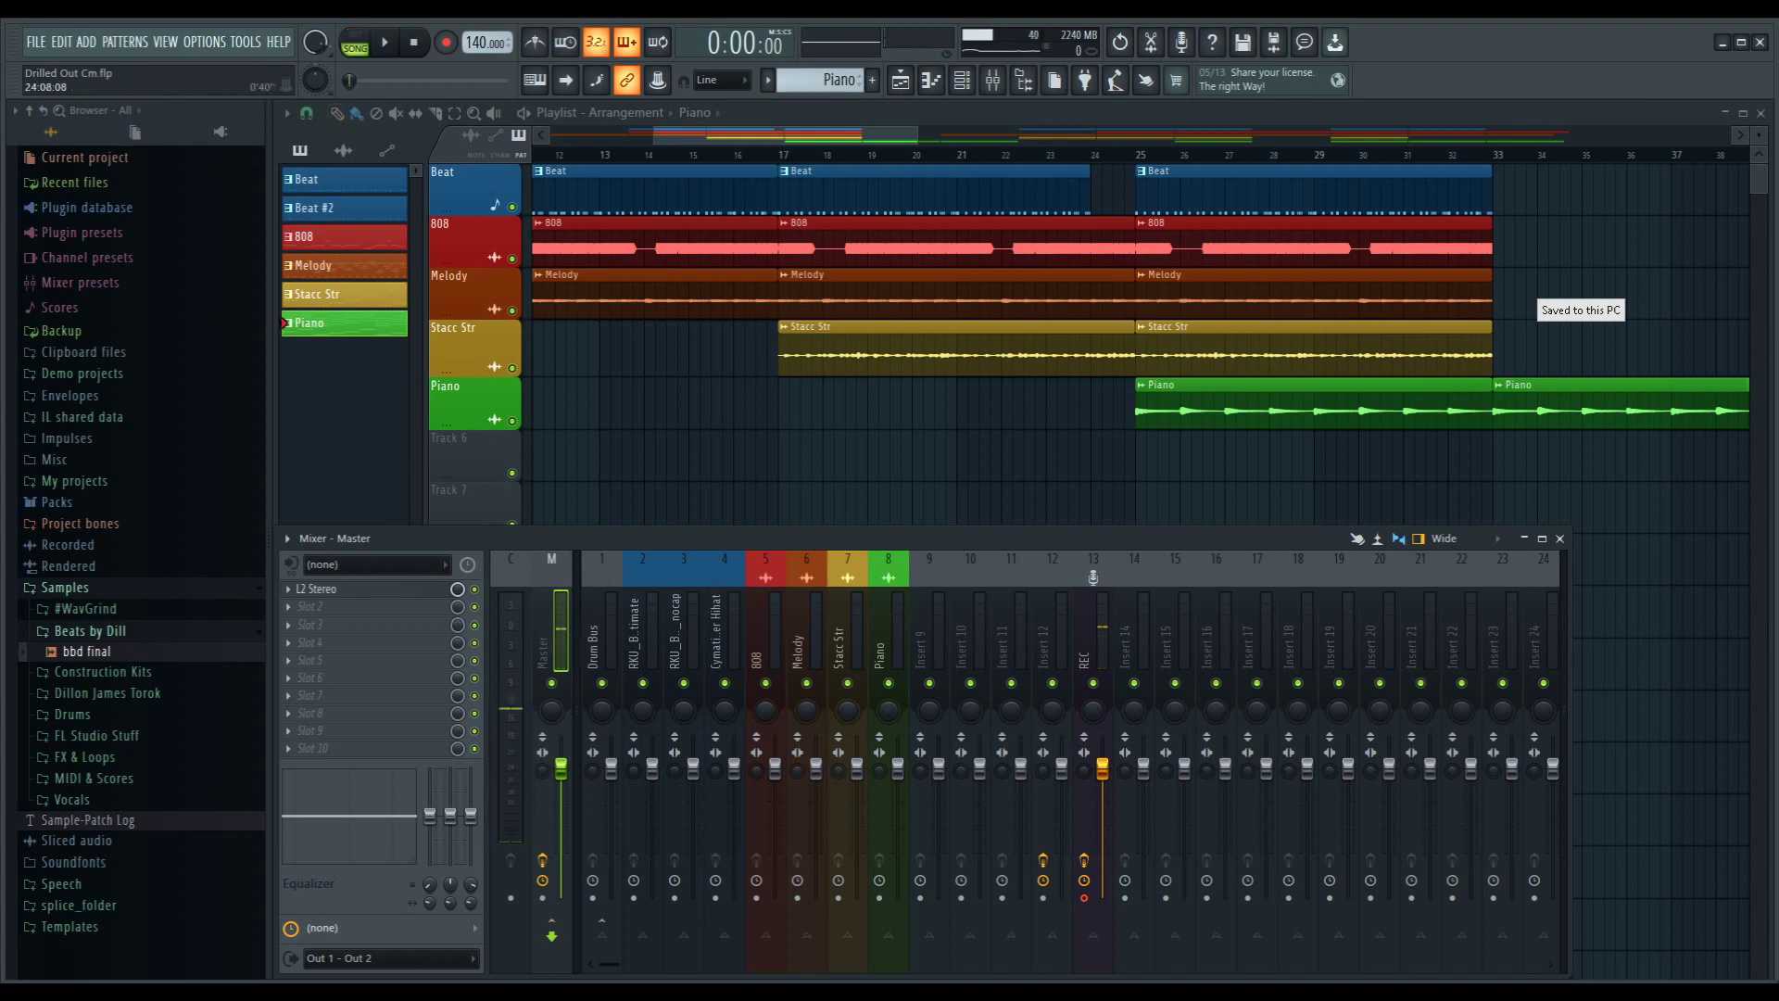
key("F9")
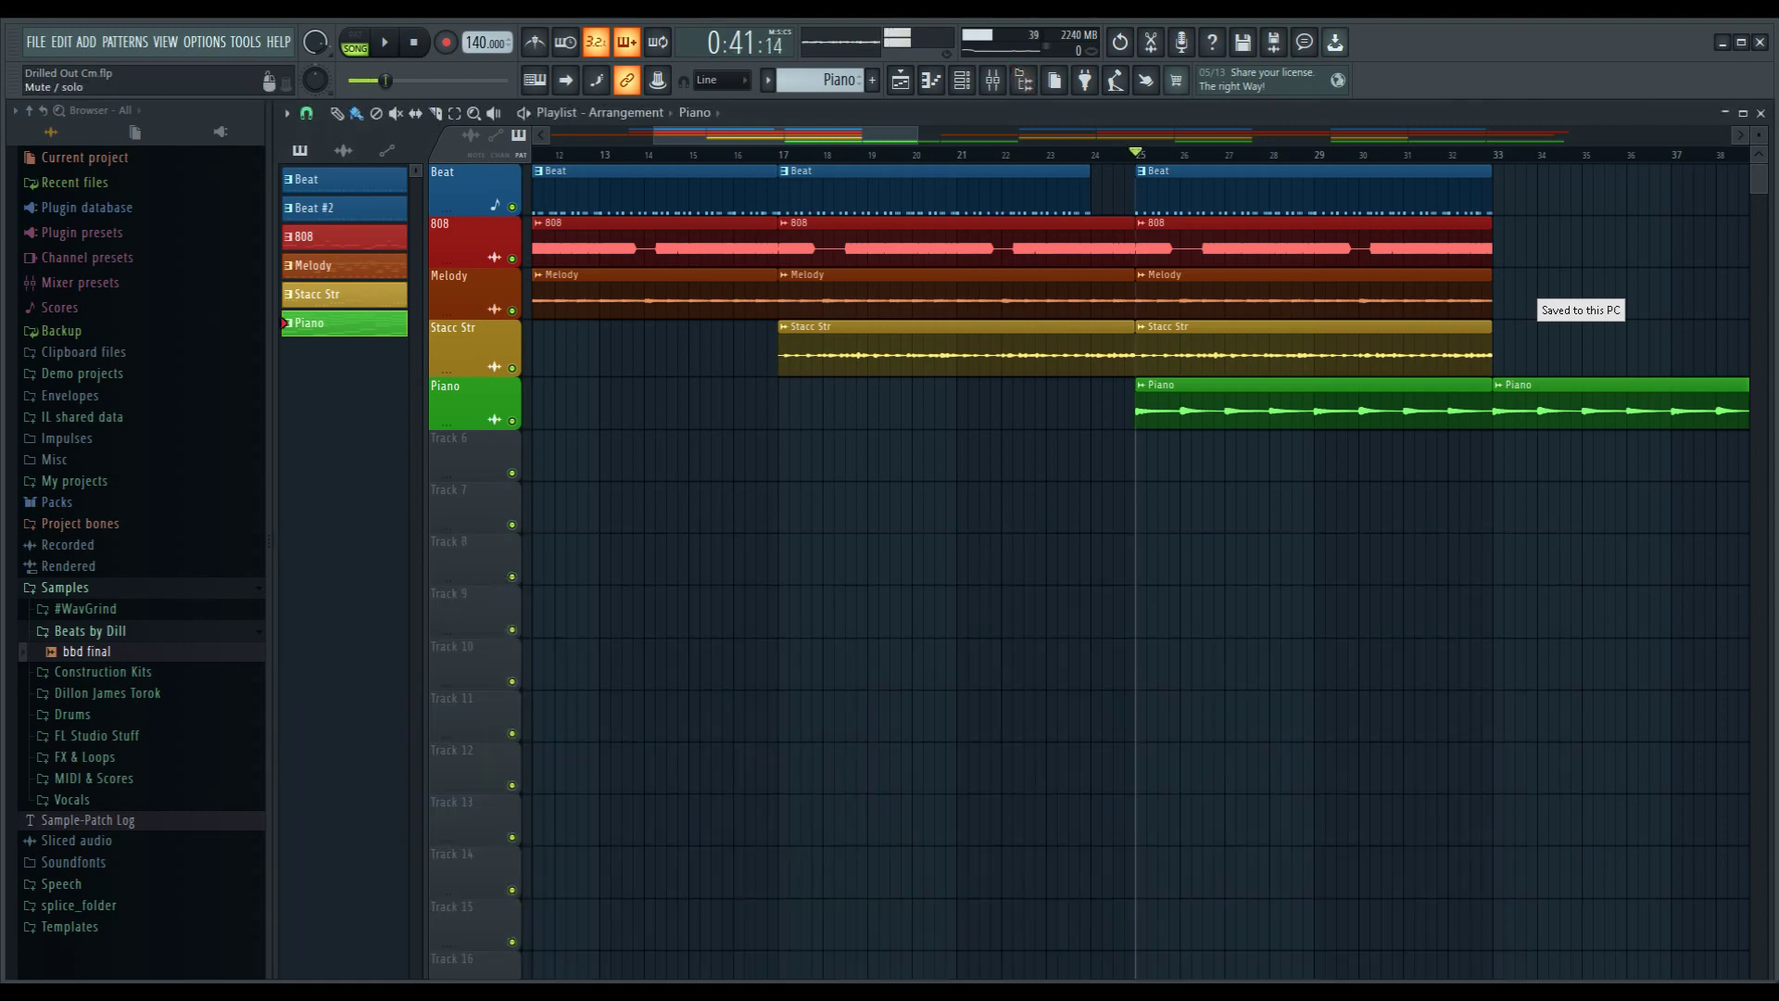
- Mute the Stacc Str, Piano and Melody playlist tracks and audition only Beat and 808 from bar 25
left_click(512, 368)
left_click(511, 421)
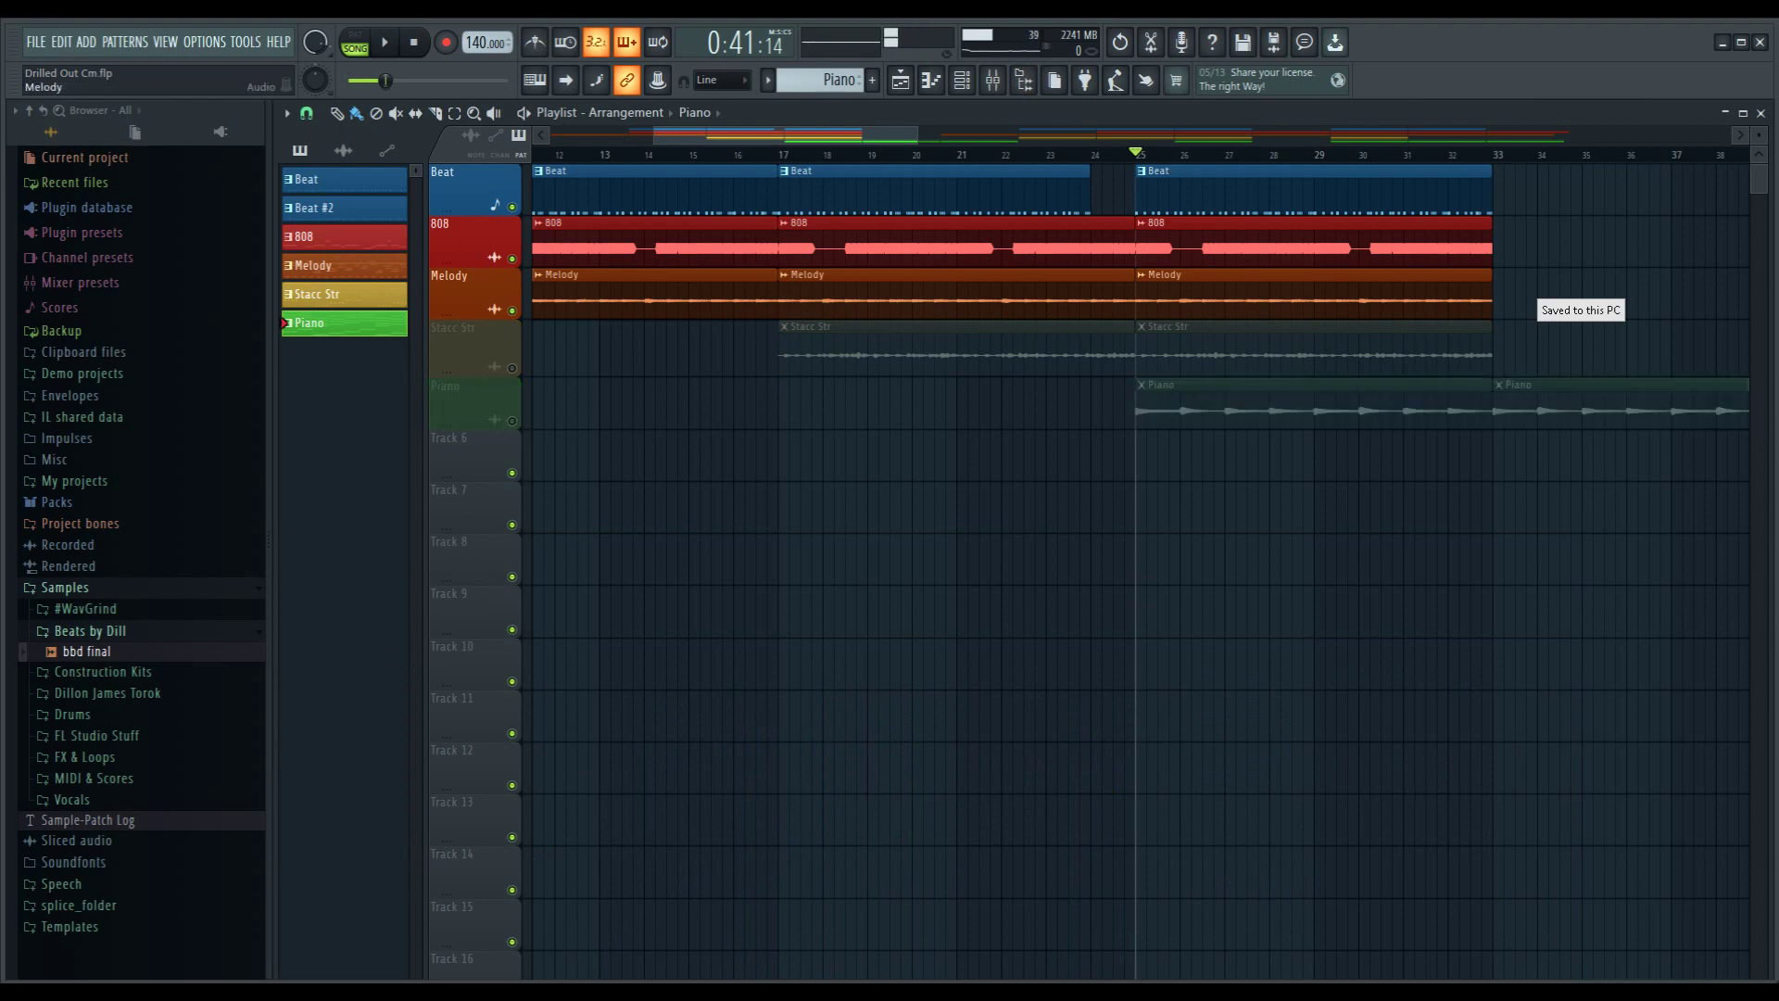
left_click(511, 310)
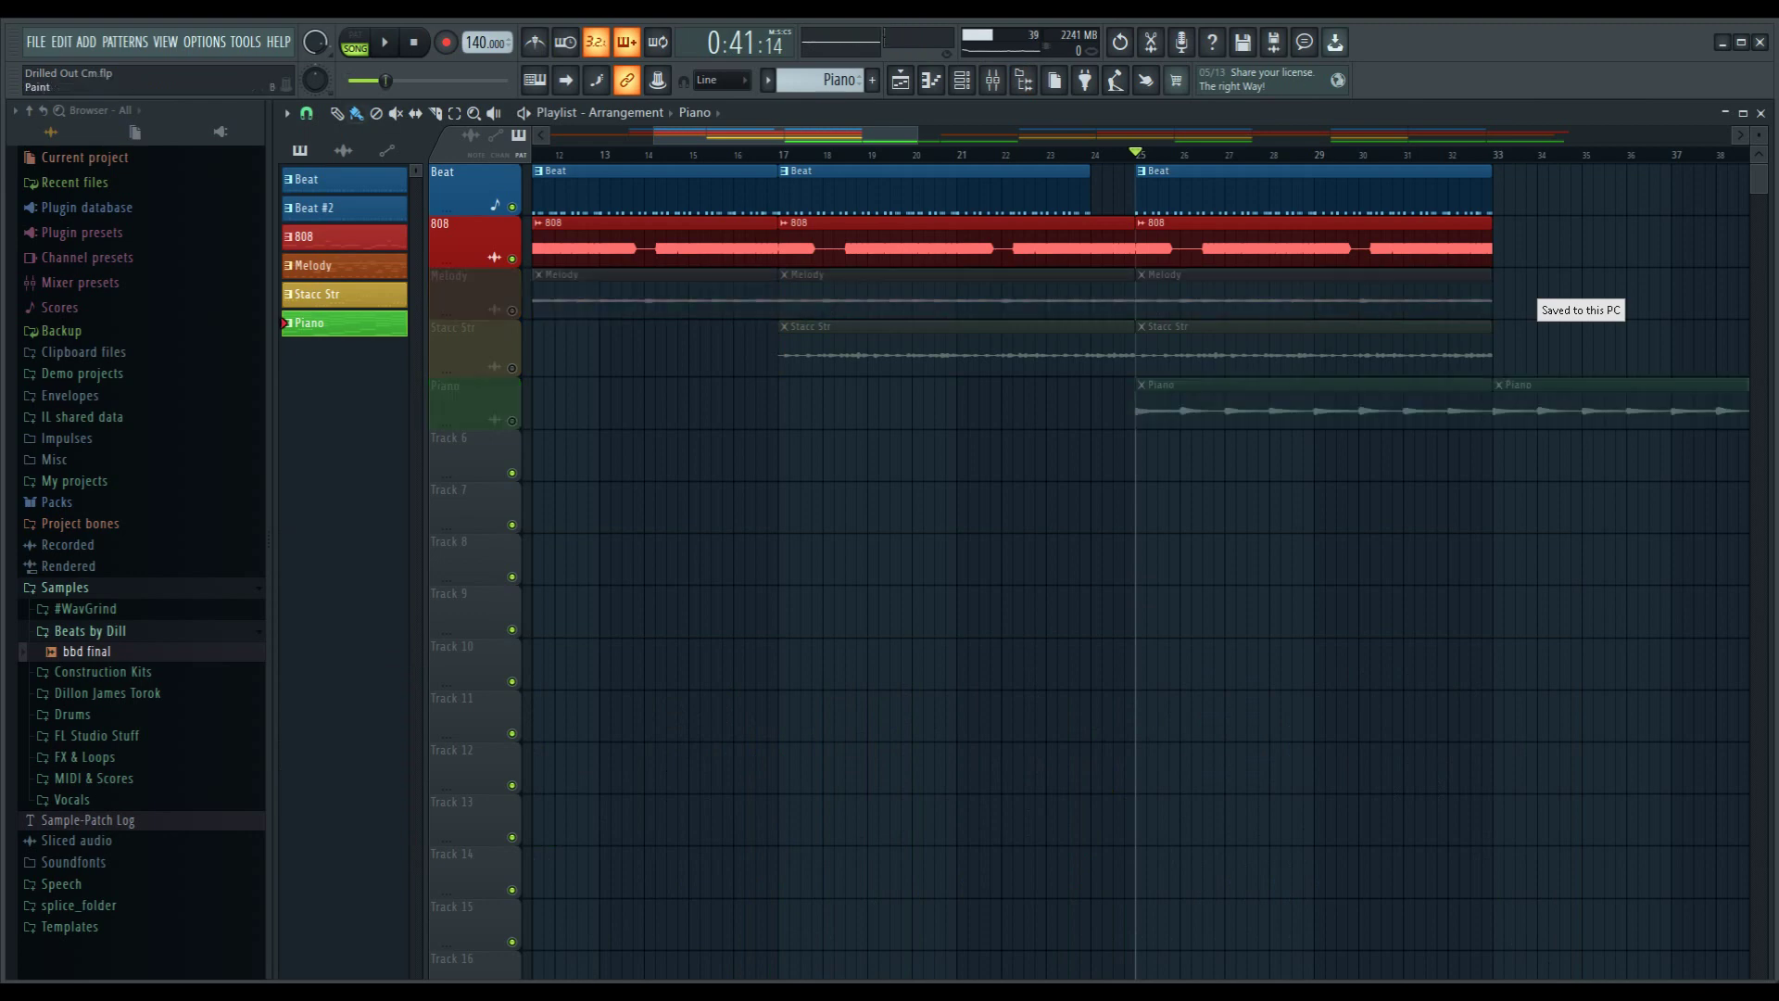
key("space")
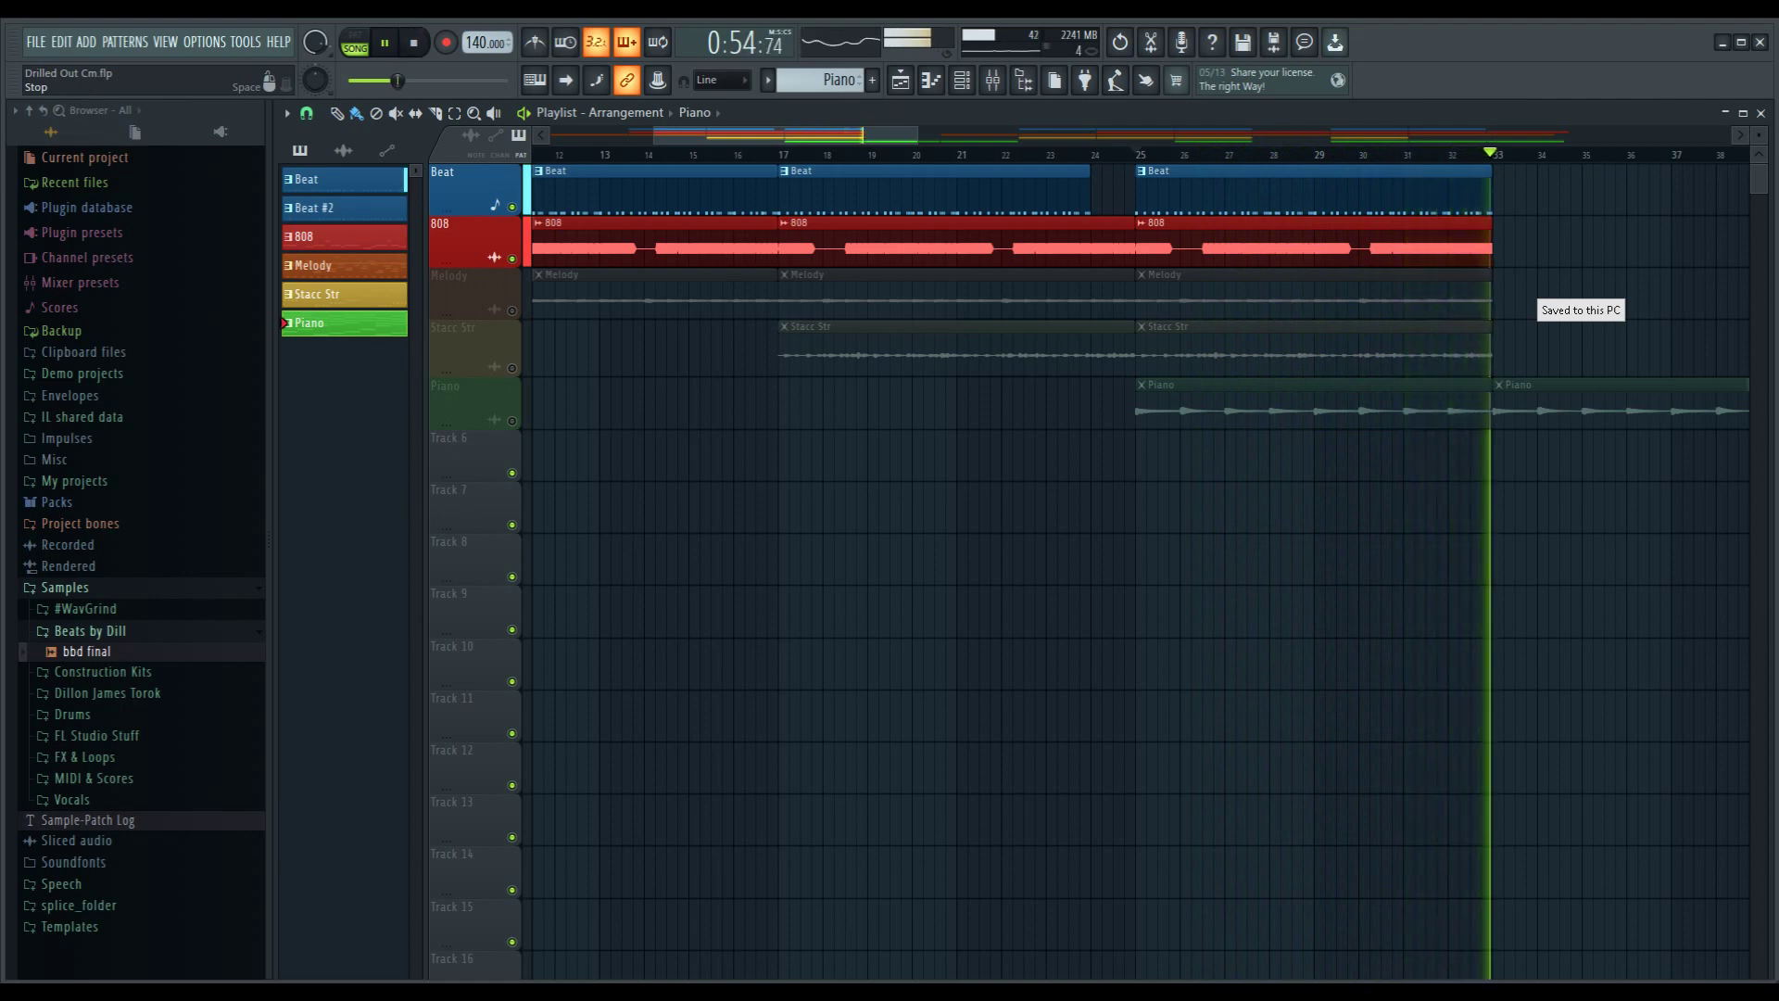
key("space")
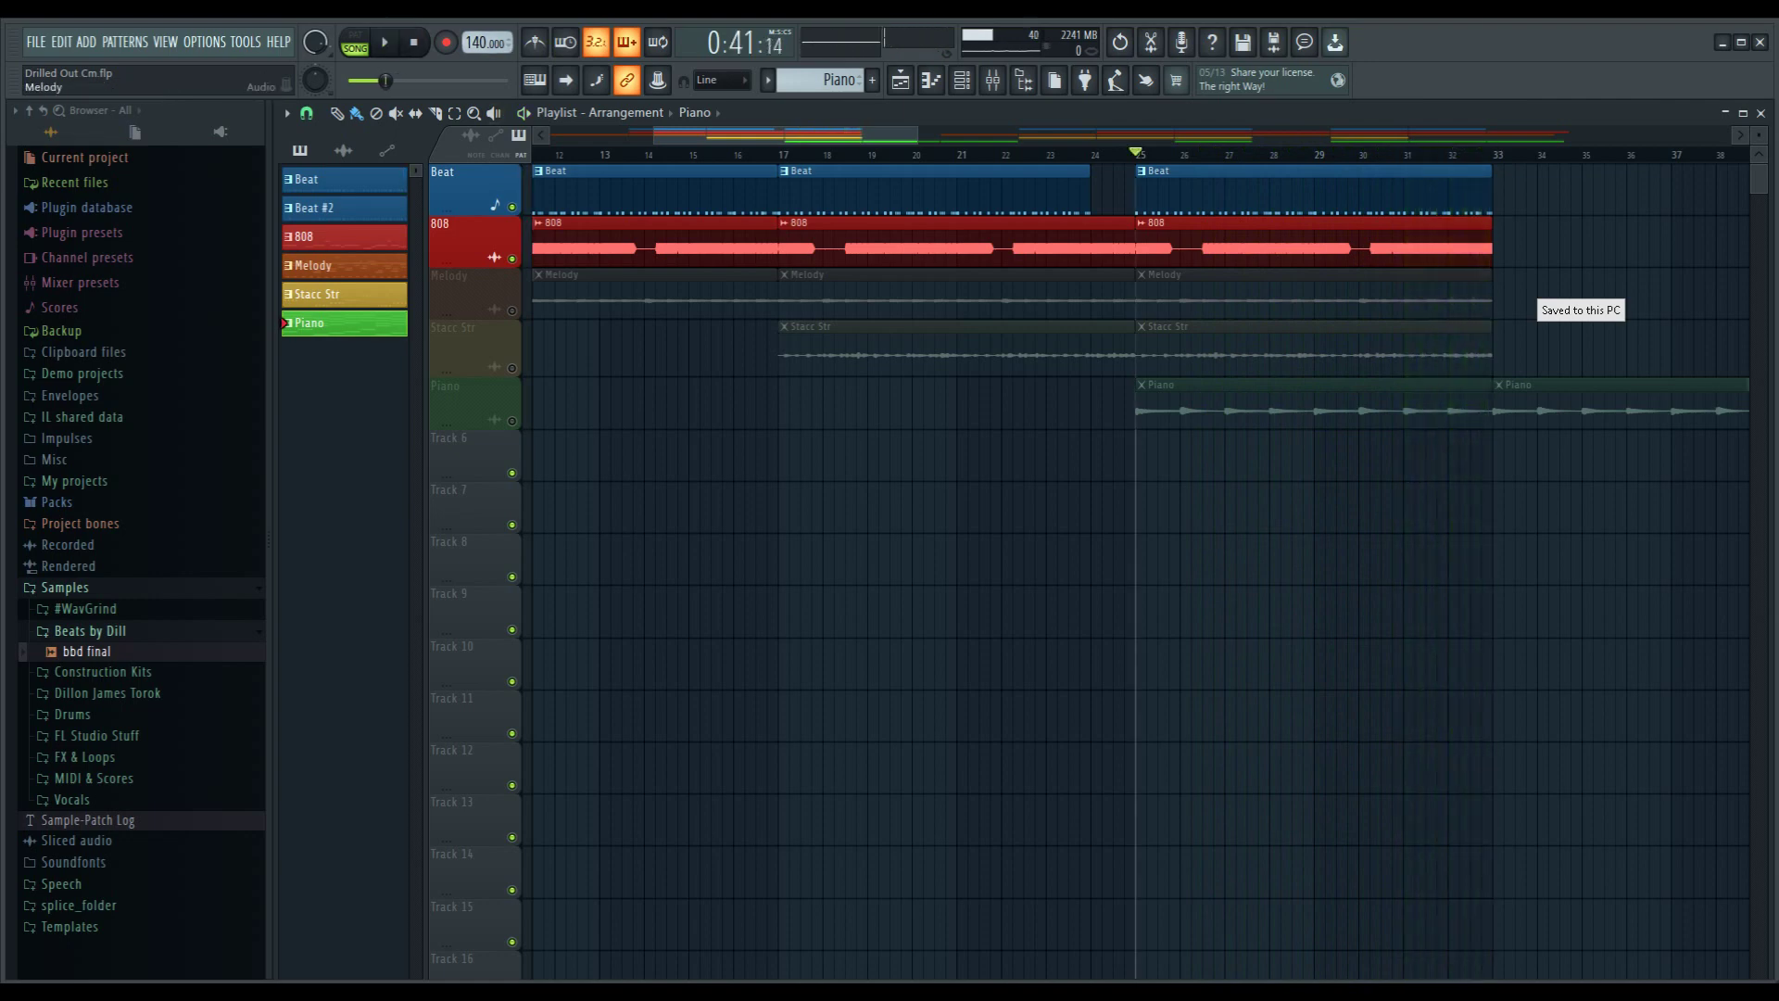
- Unmute the Melody playlist track and audition it together with Beat and 808 from bar 25
left_click(512, 311)
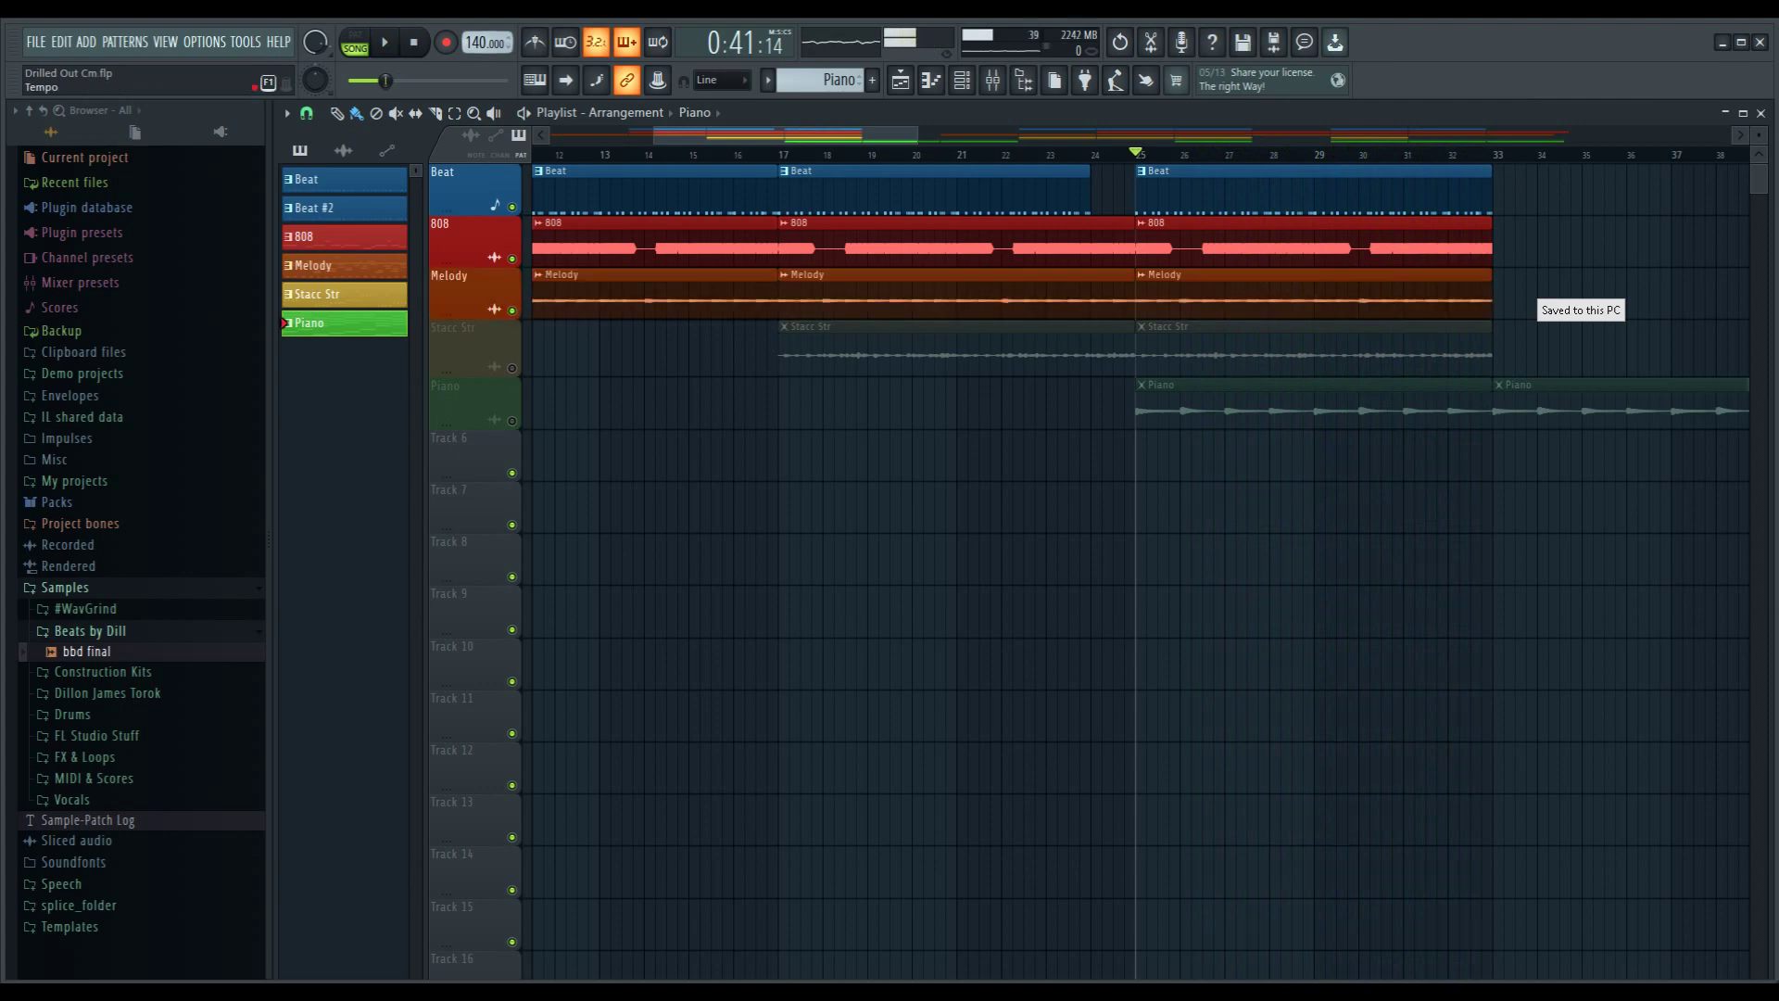
key("space")
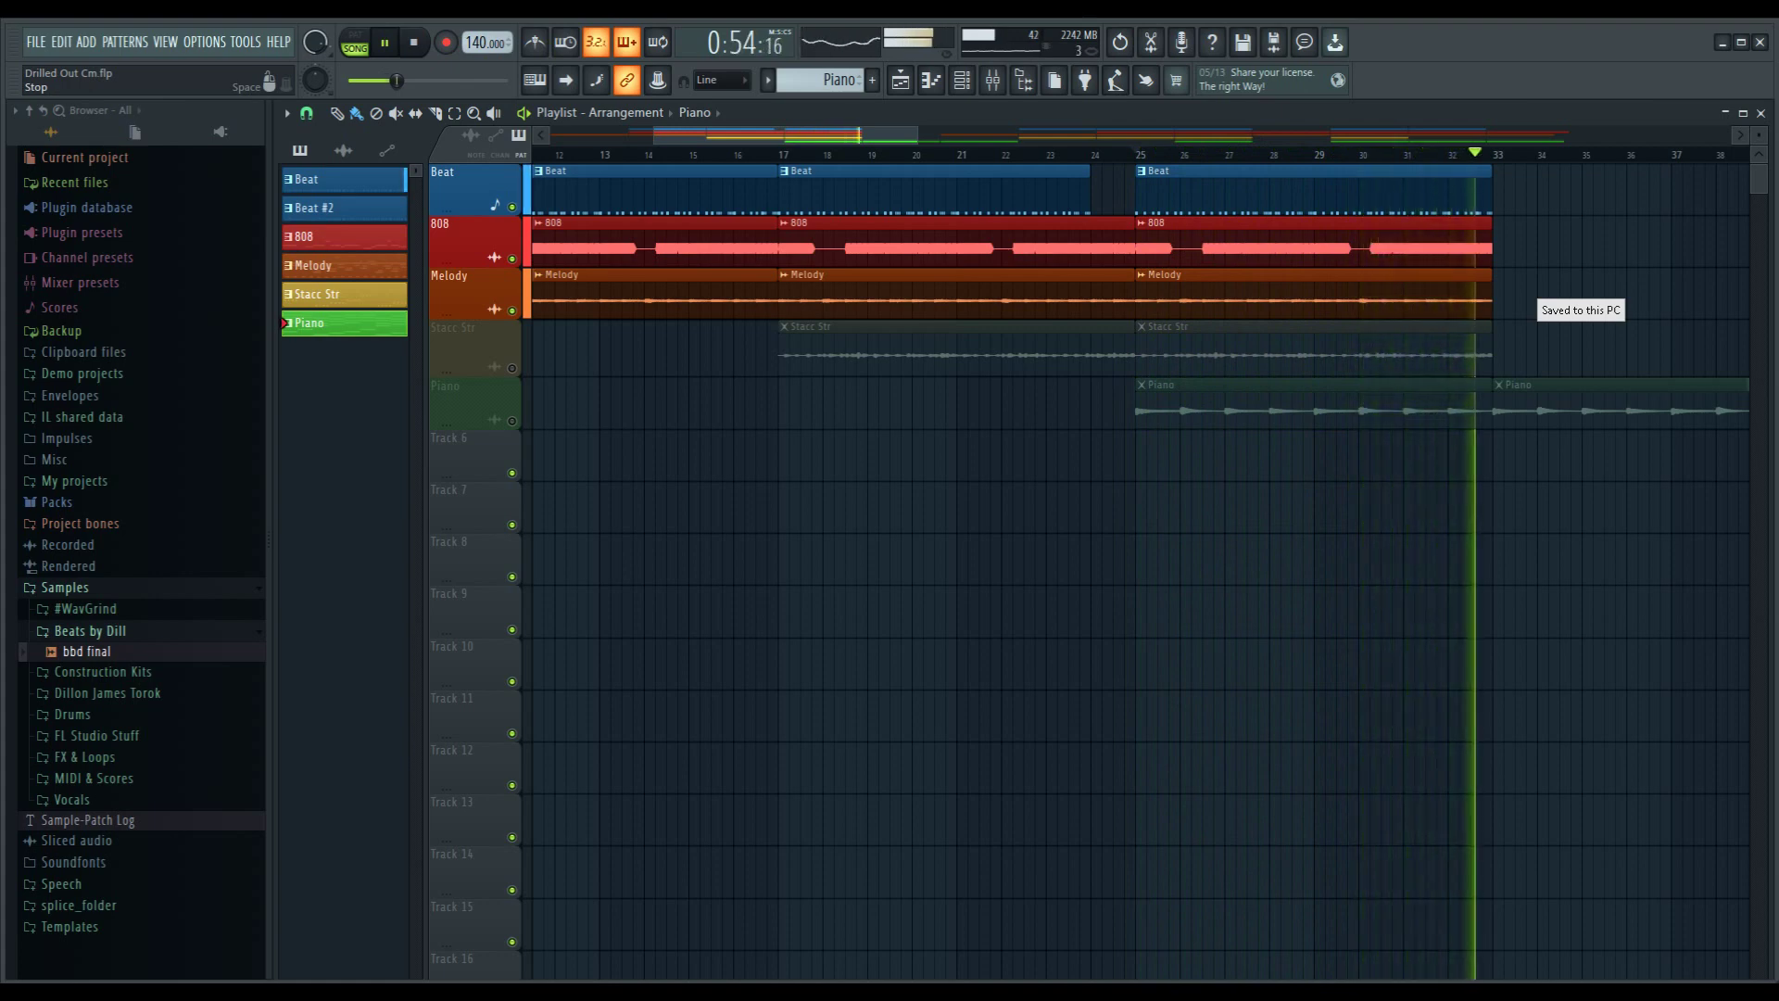
key("space")
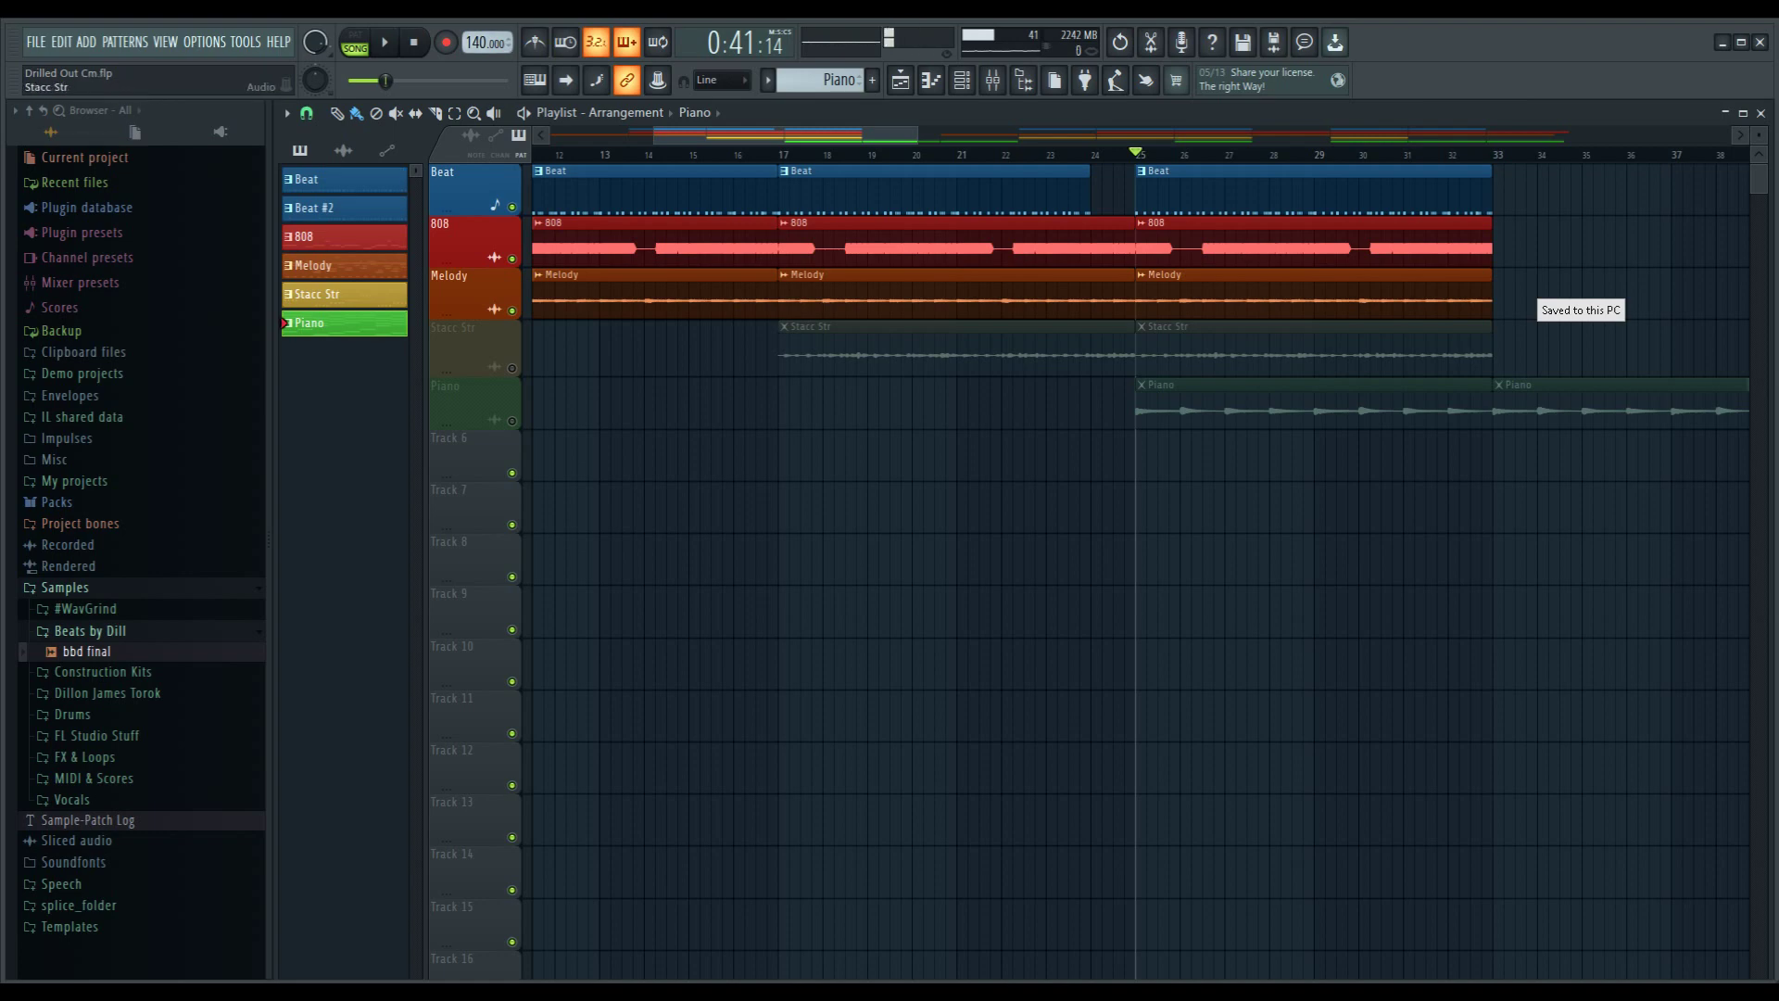
- Unmute the Stacc Str playlist track and audition it with Beat, 808 and Melody from bar 25
left_click(511, 368)
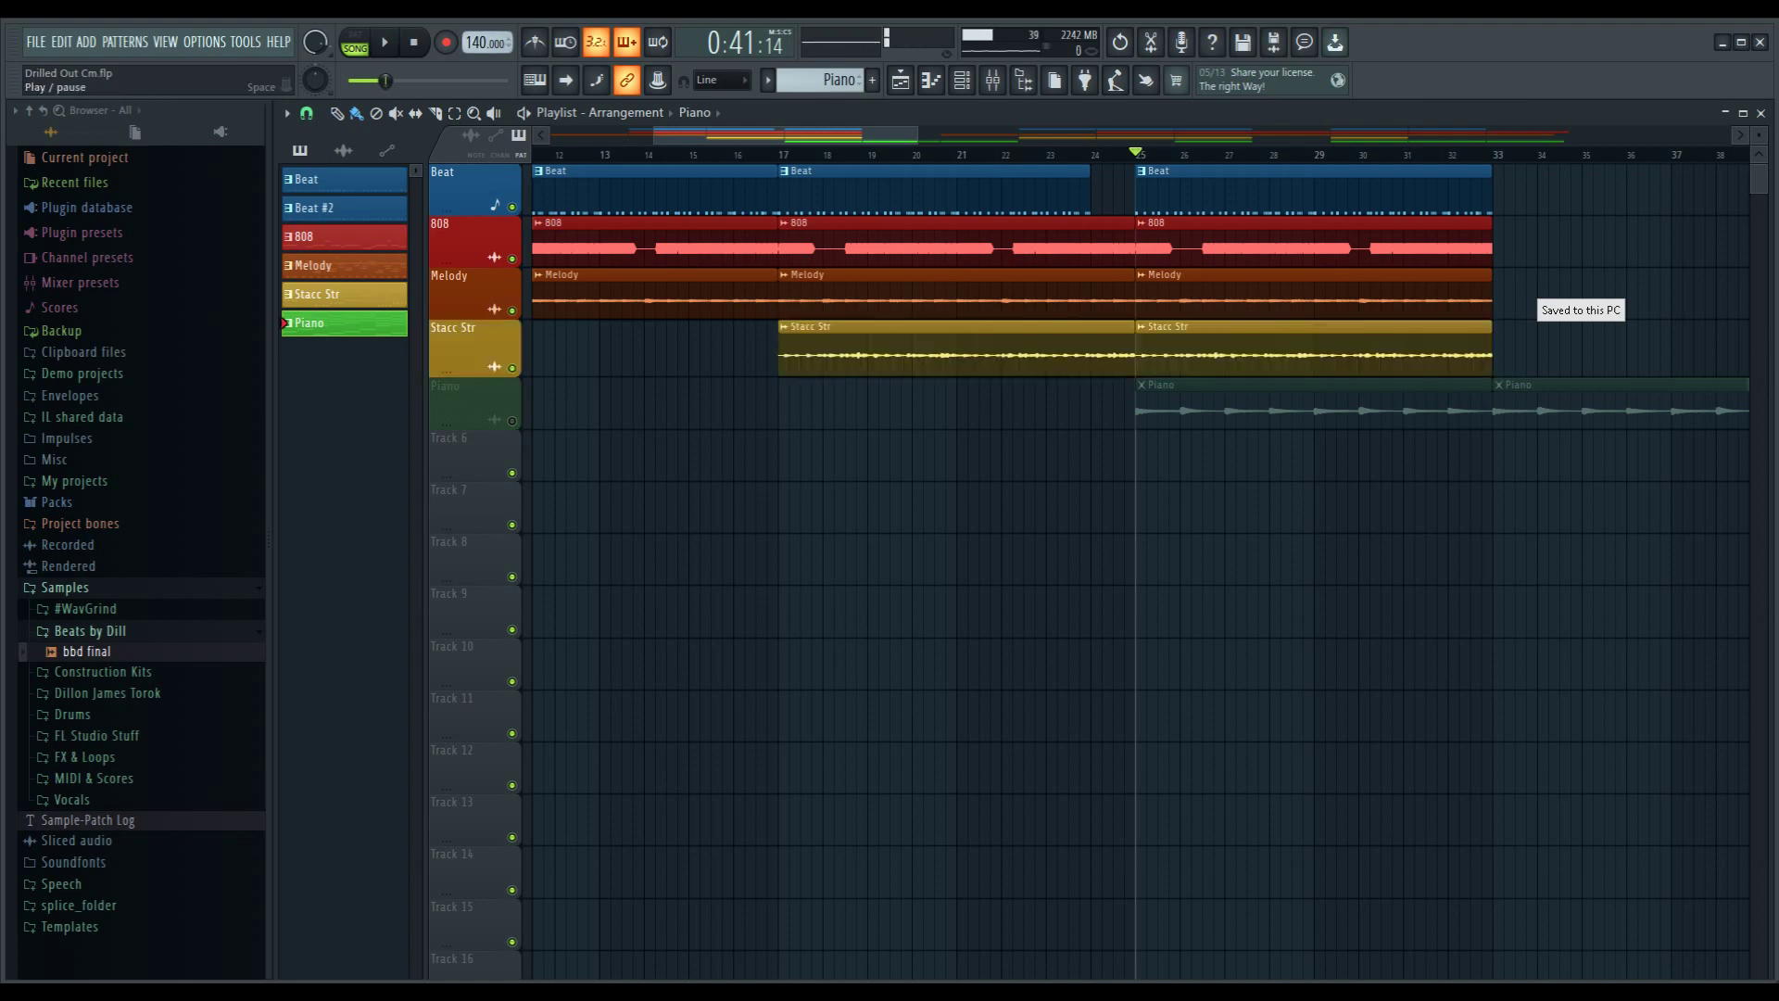
key("space")
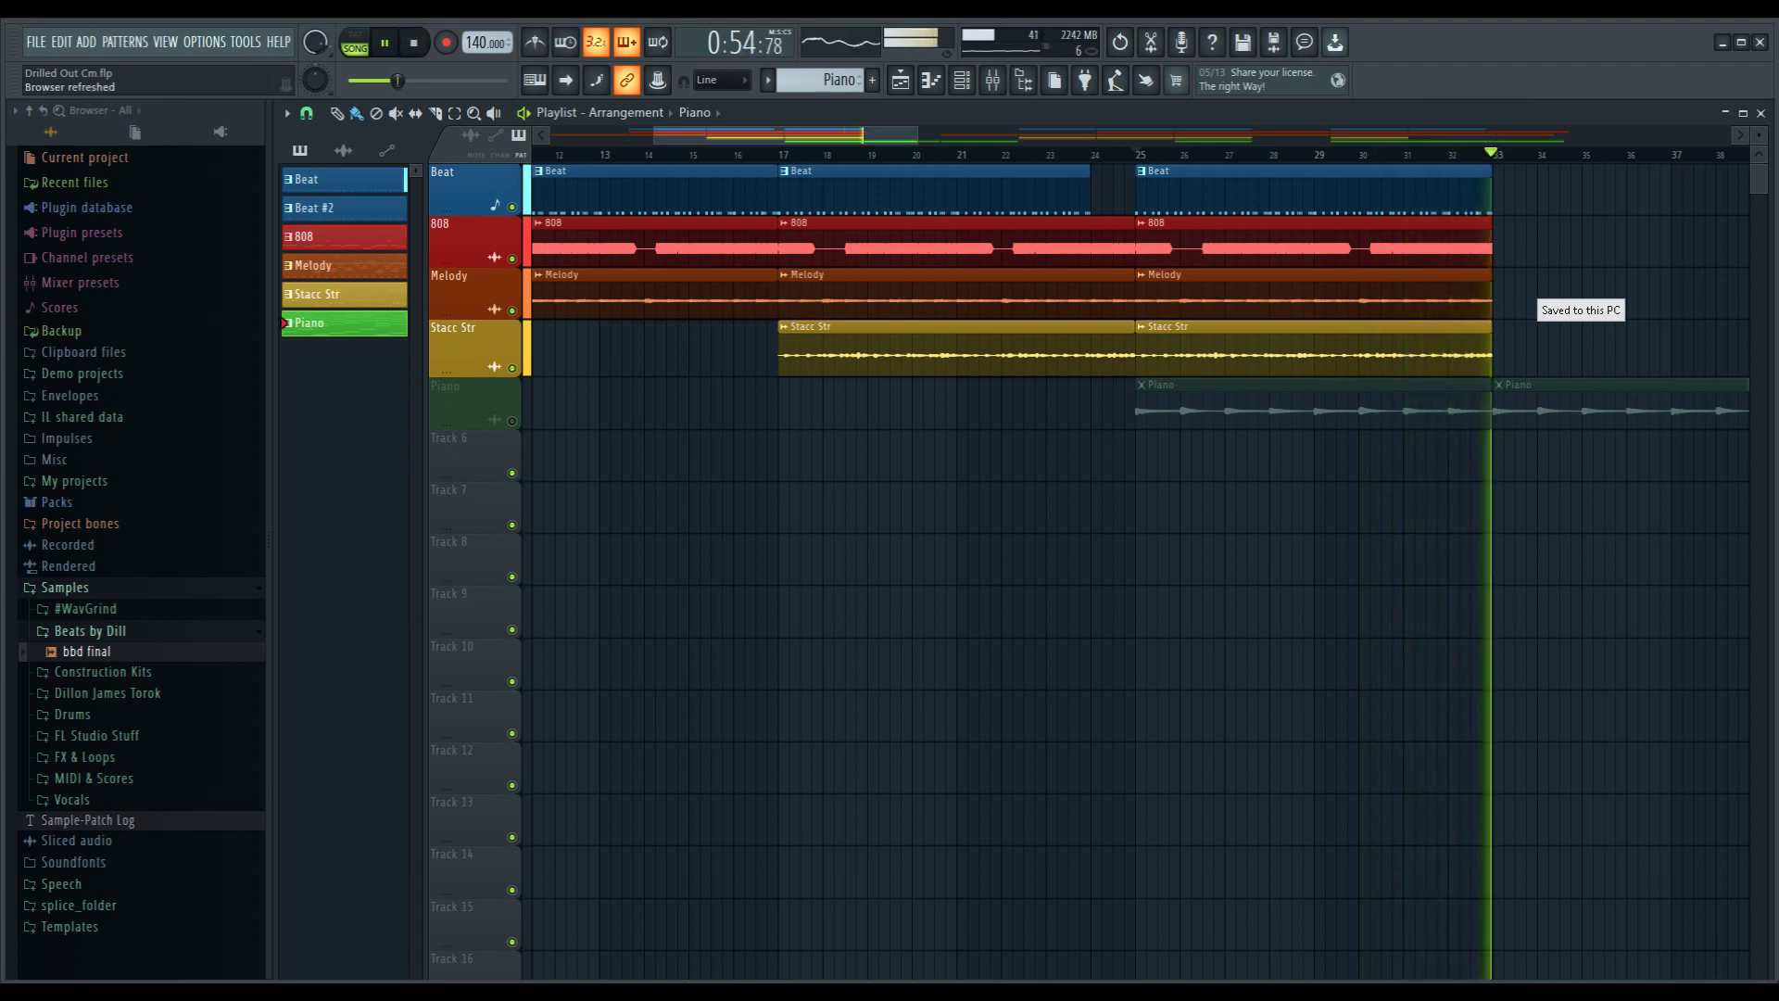
key("space")
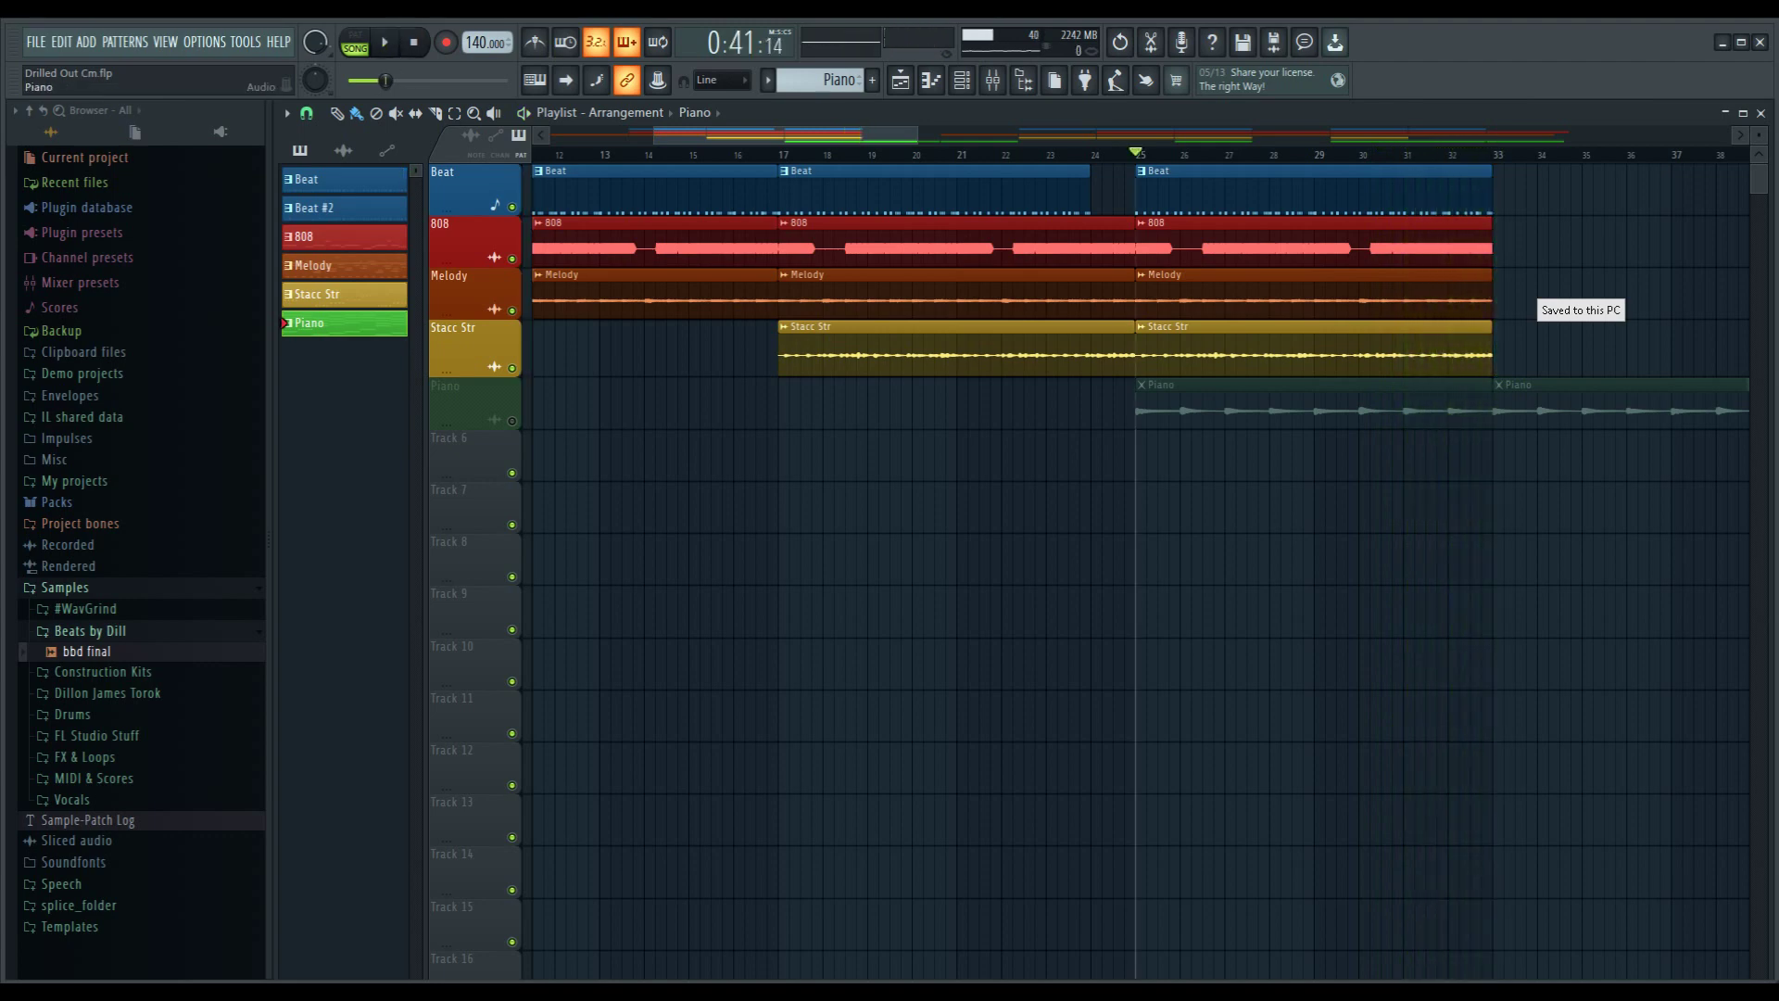
- Unmute the Piano playlist track and audition all five tracks from bar 25, briefly checking the mixer levels during playback
left_click(512, 420)
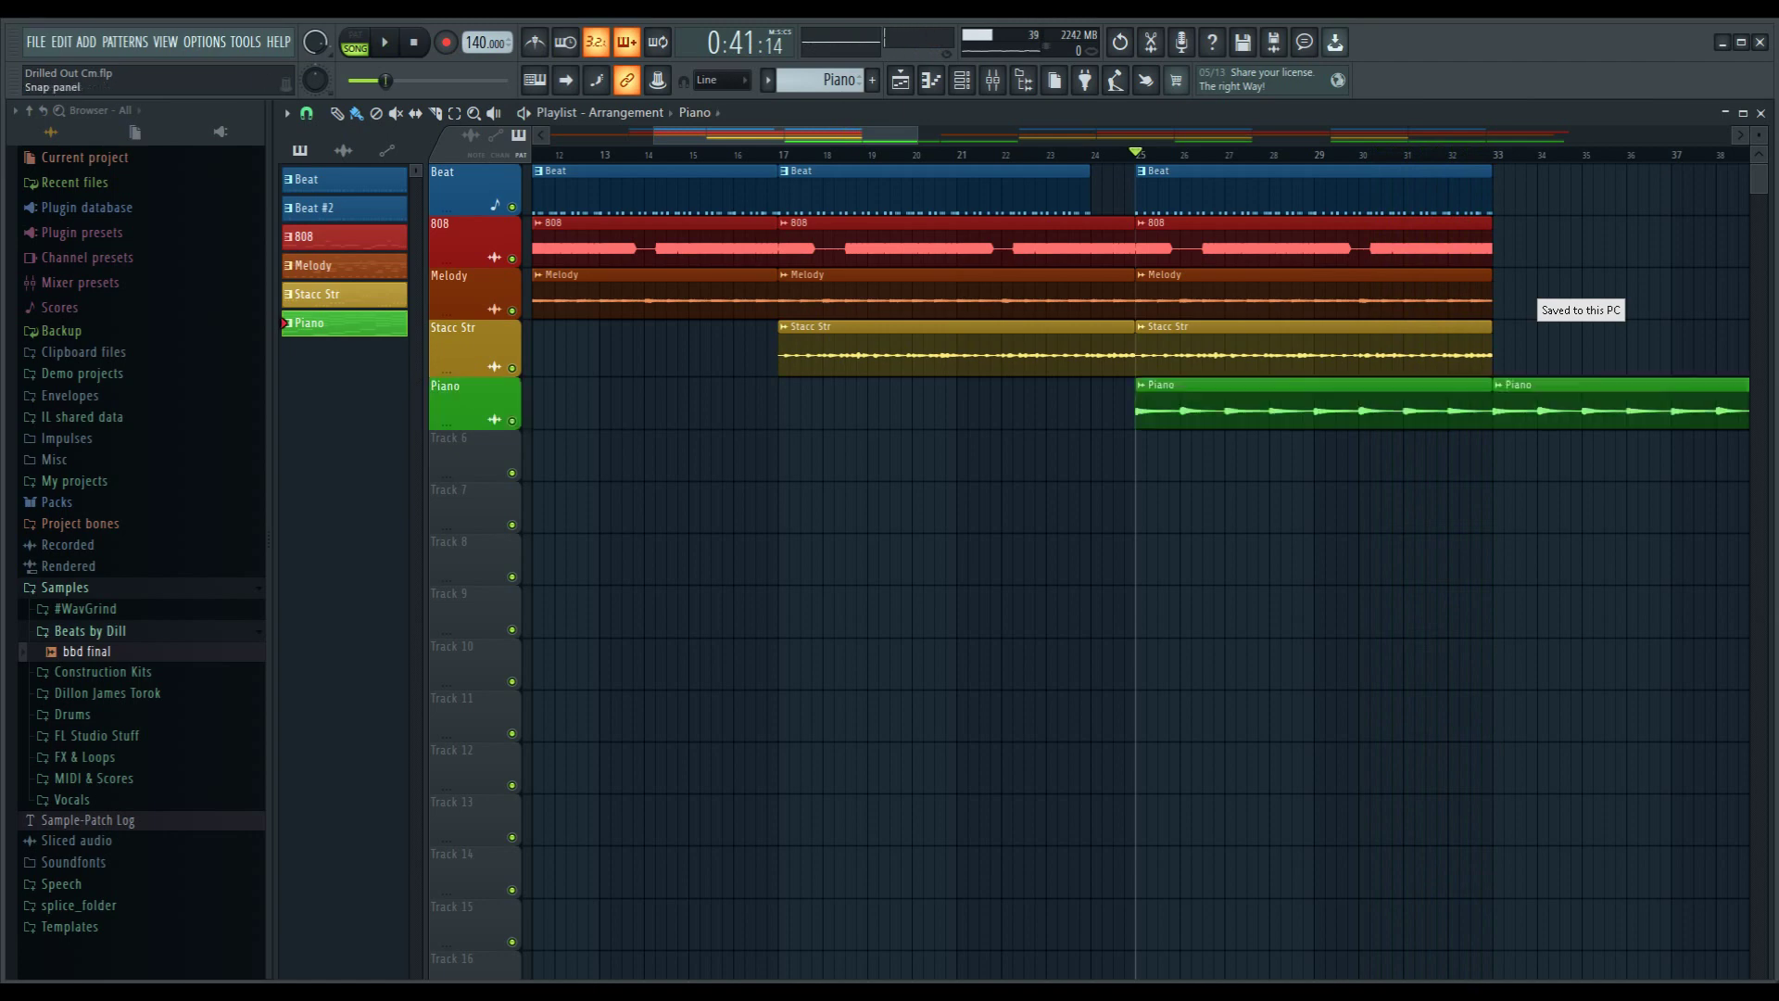
key("space")
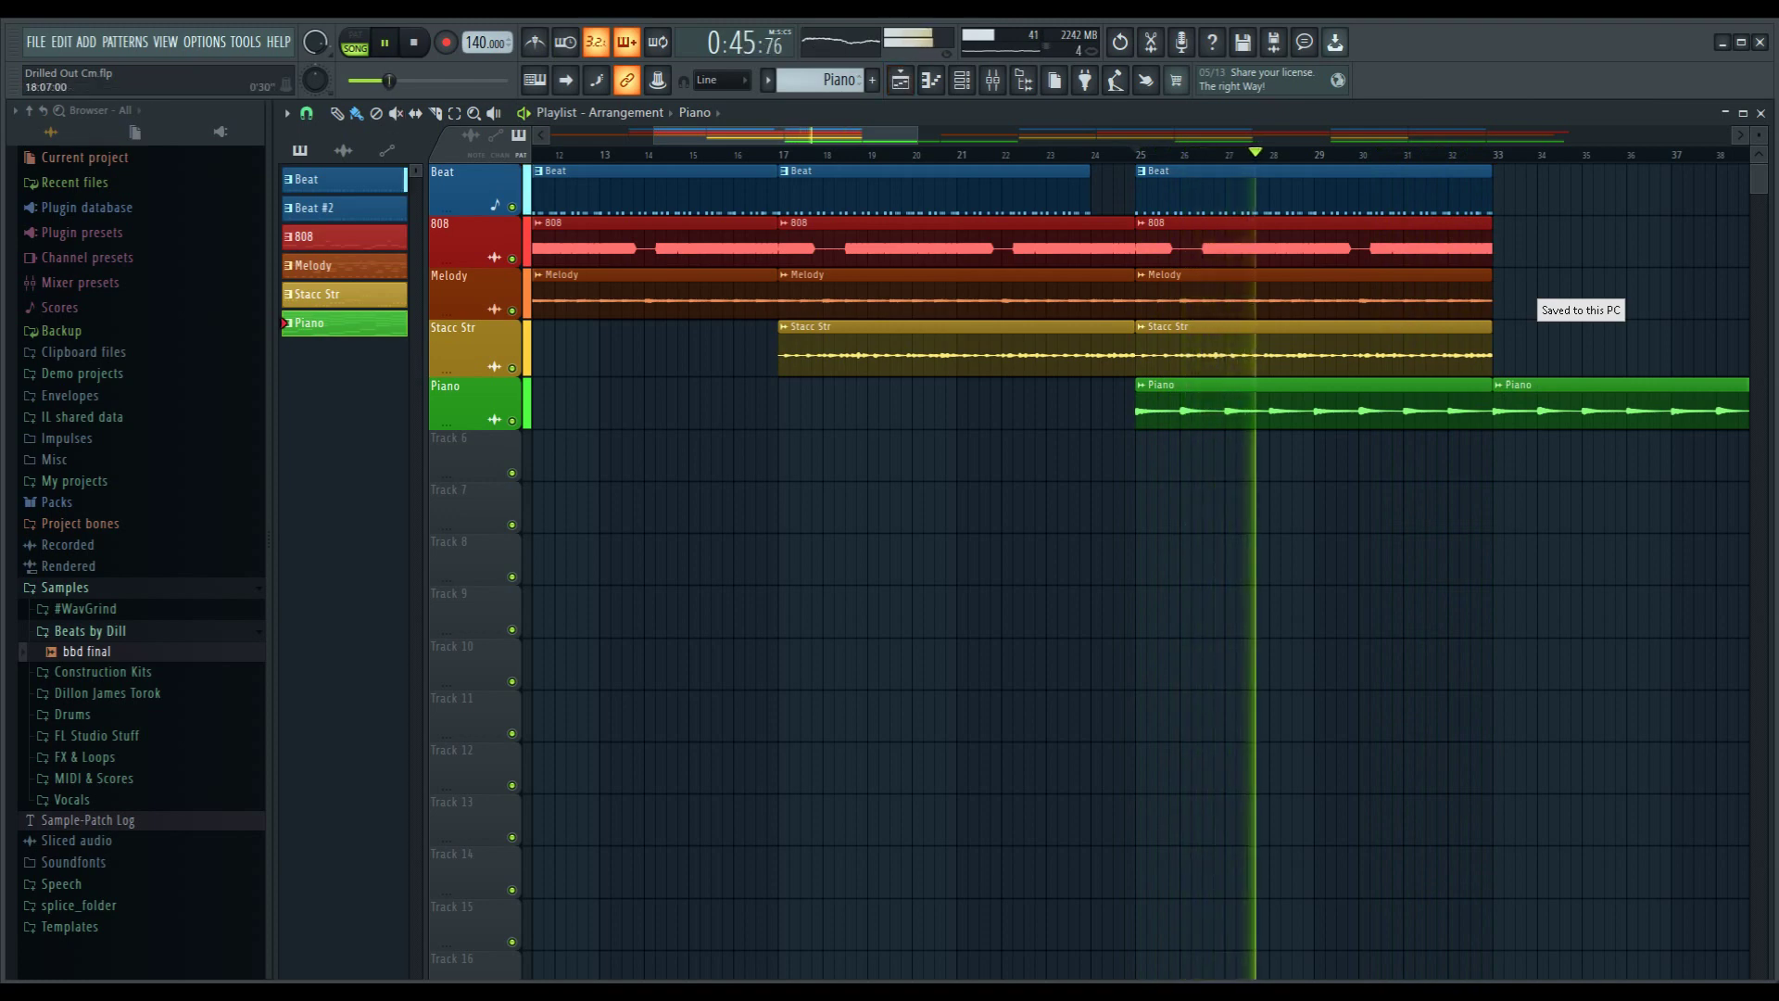
key("F9")
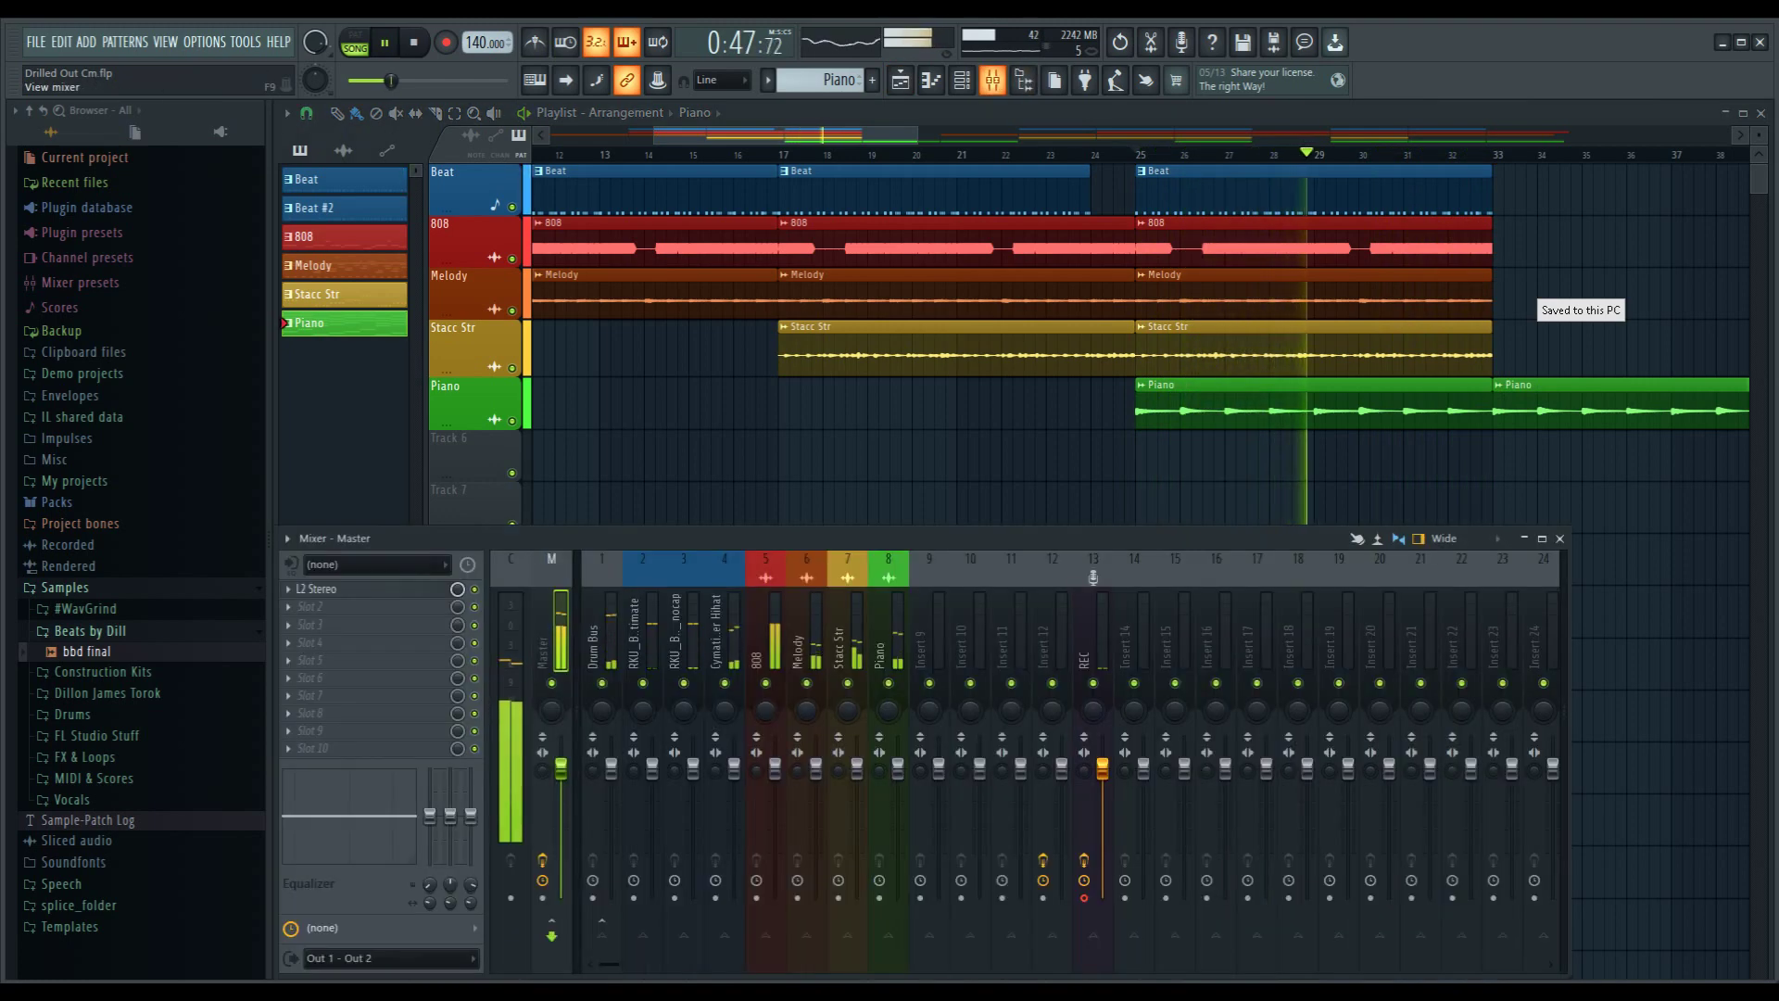
key("F9")
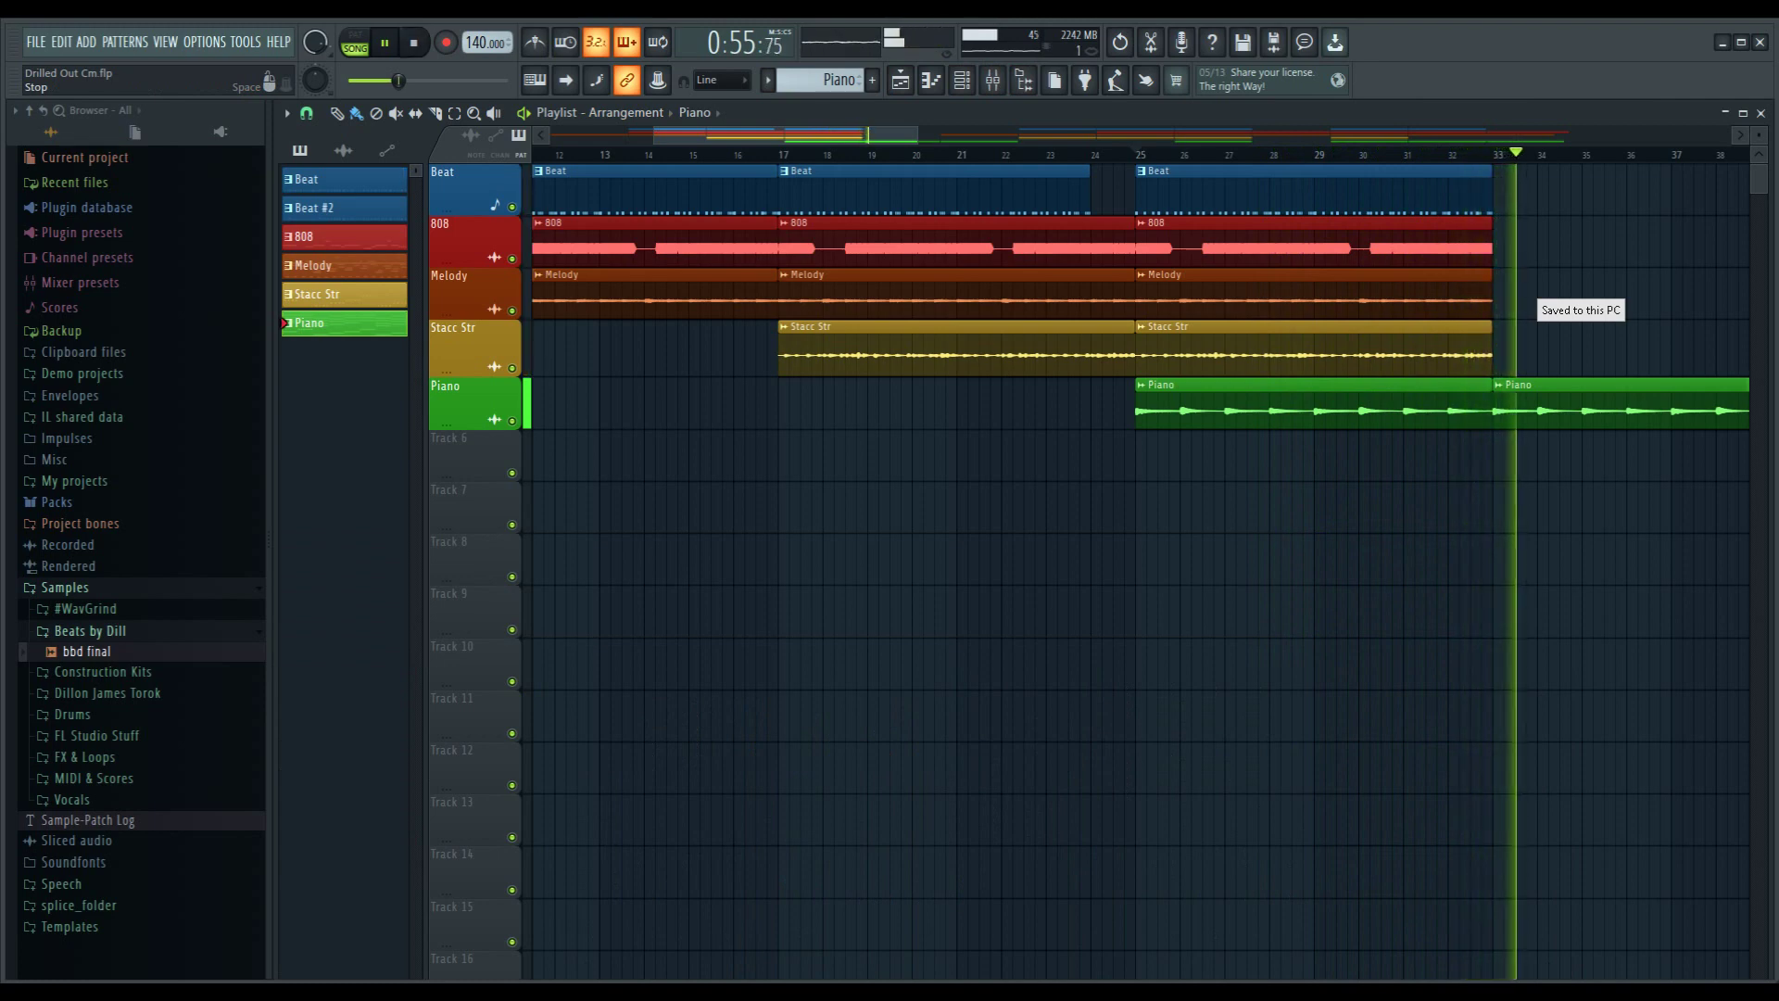
key("space")
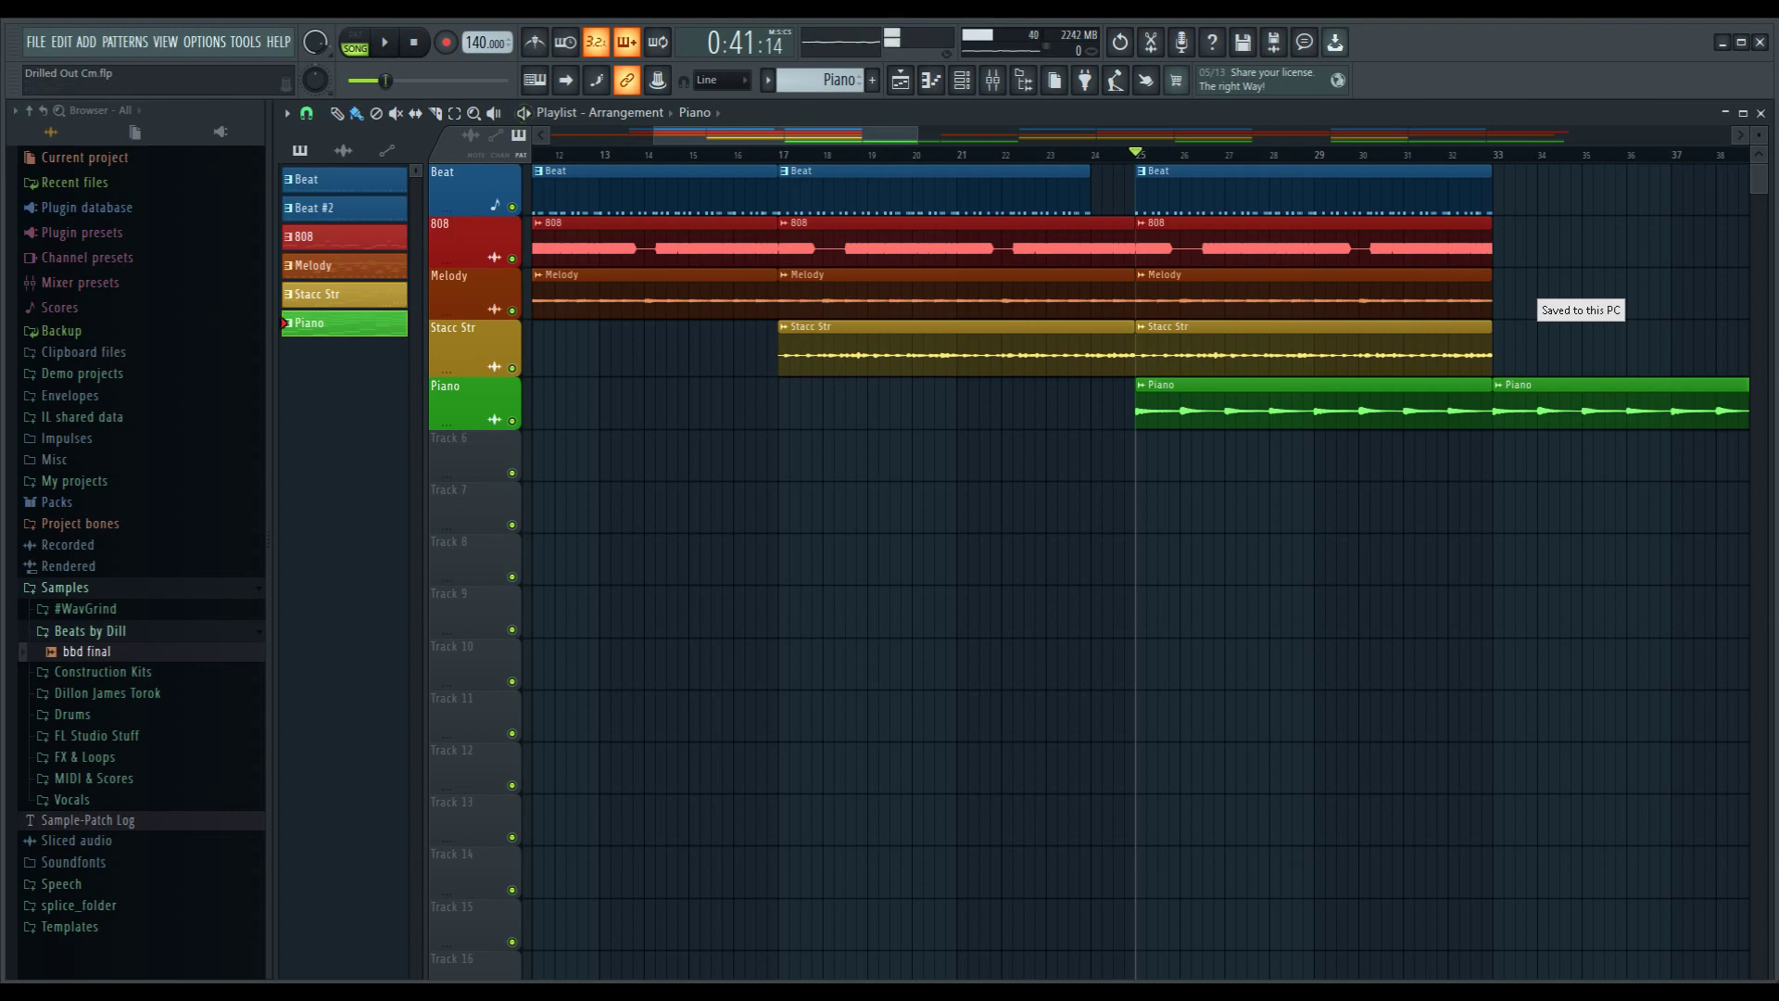
scroll(1143, 551, "left", 5)
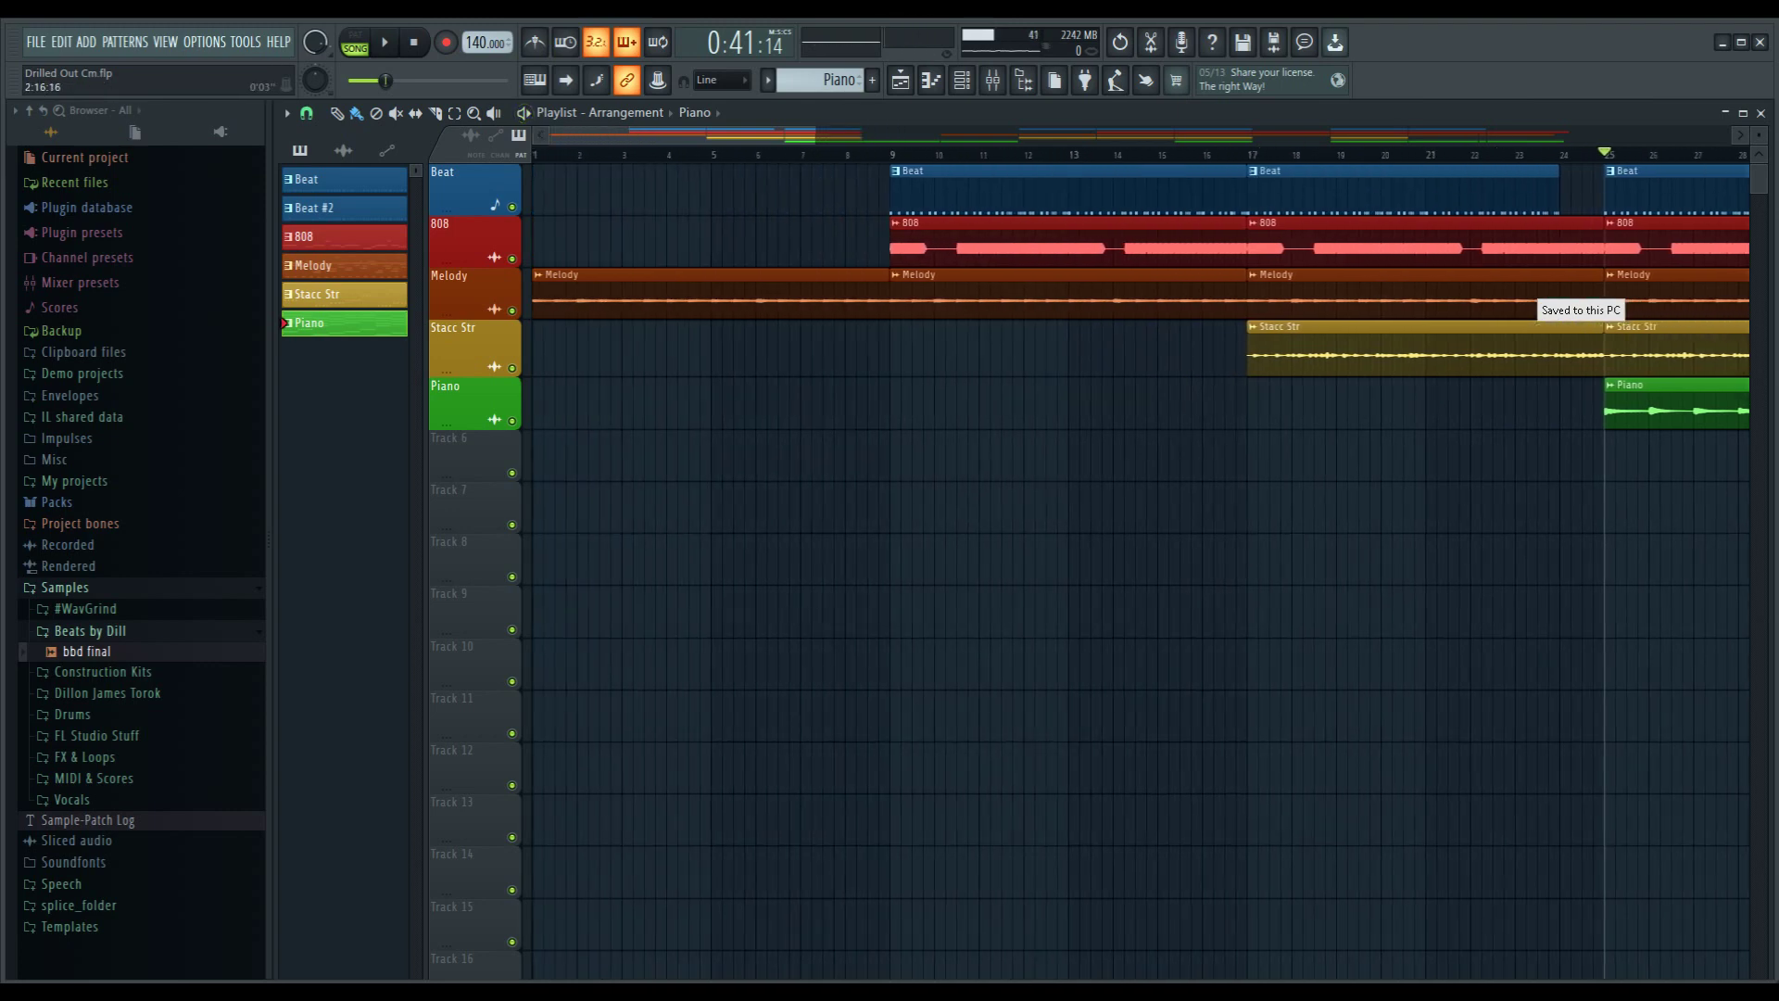
scroll(1143, 552, "right", 9)
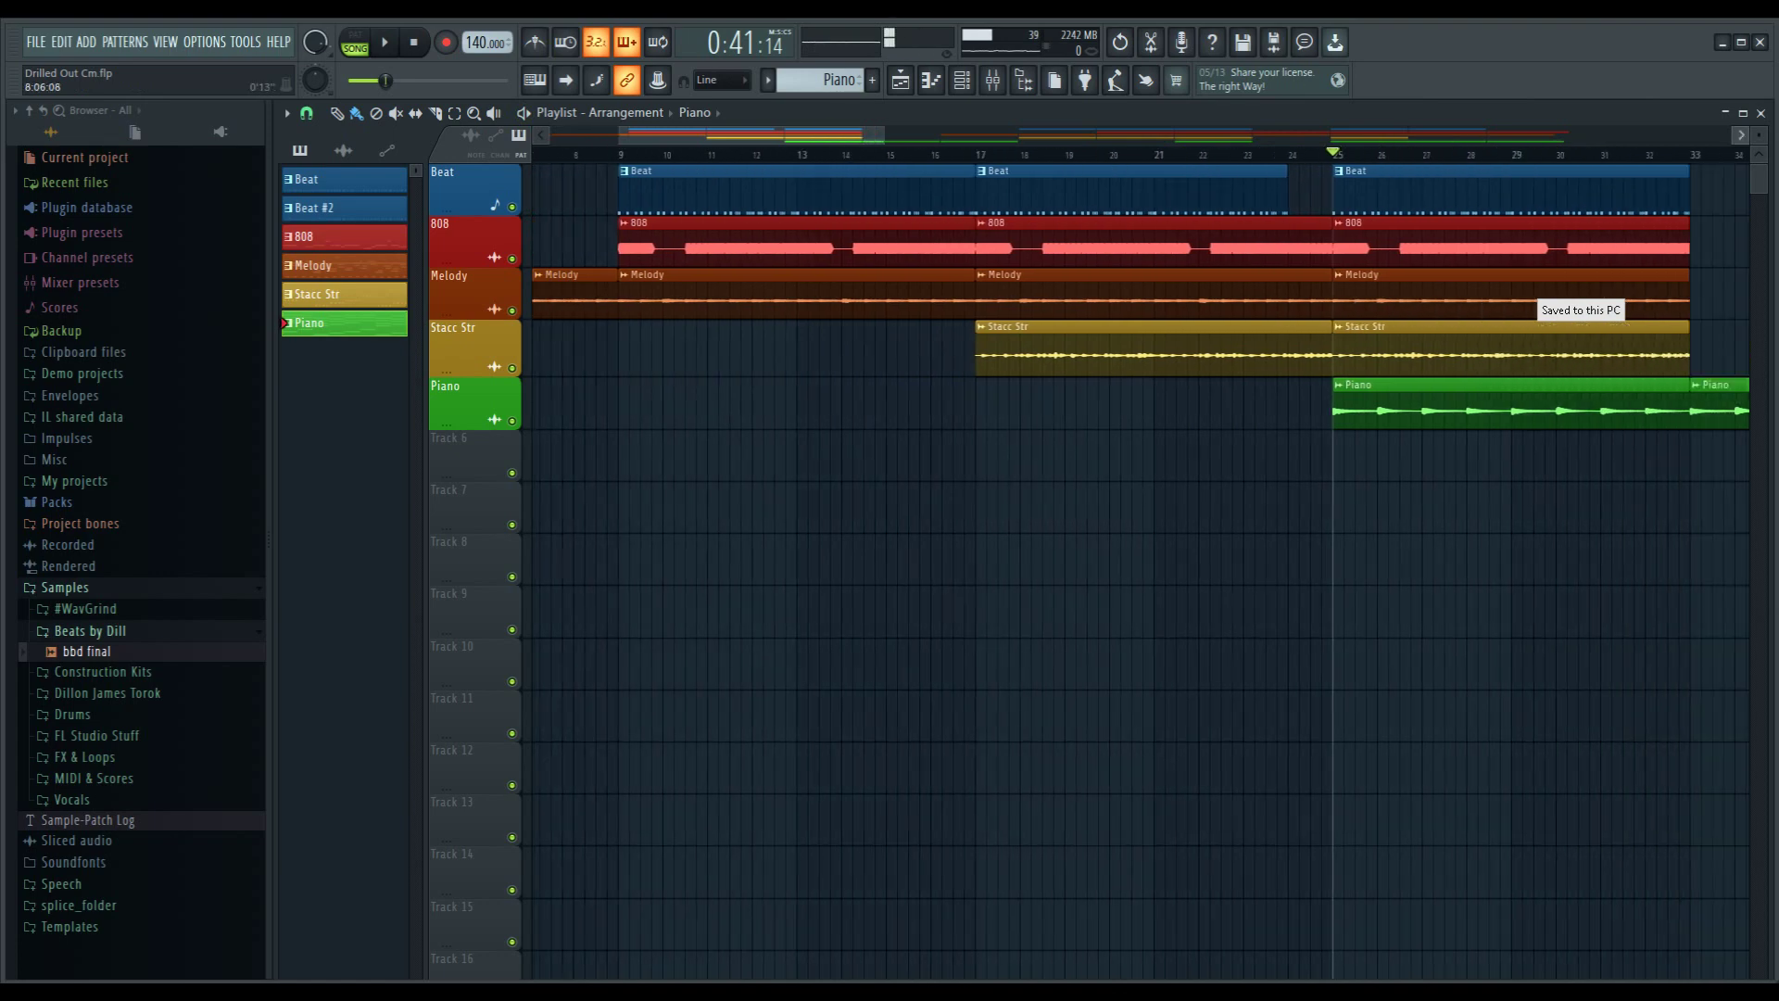